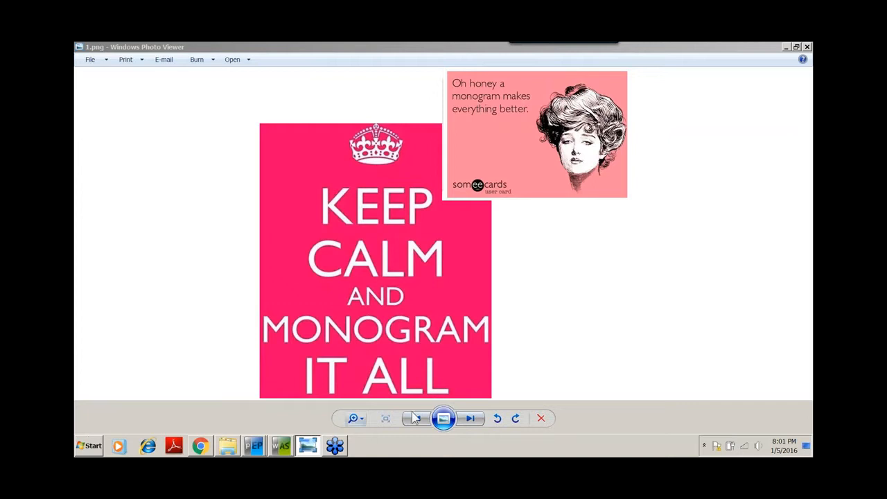
- Show the next picture comparing the two programs' toolbars, and switch to the Design2 window of Perfect Embroidery Pro
left_click(468, 417)
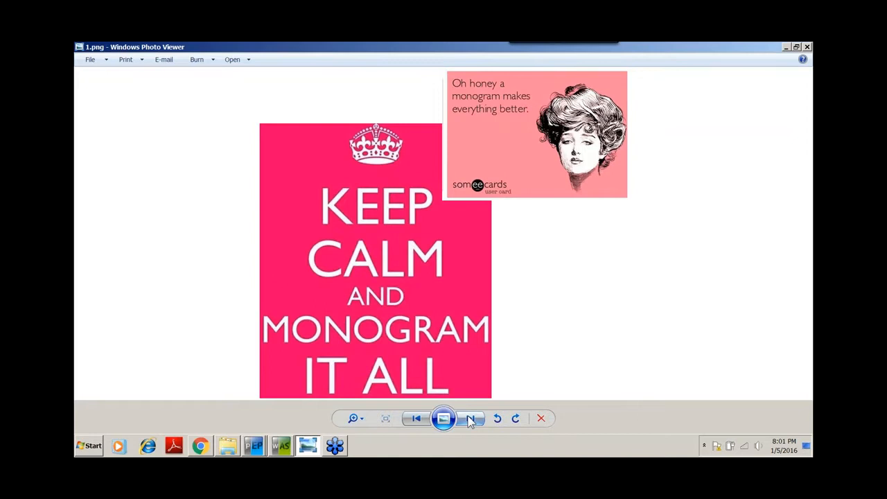
left_click(469, 418)
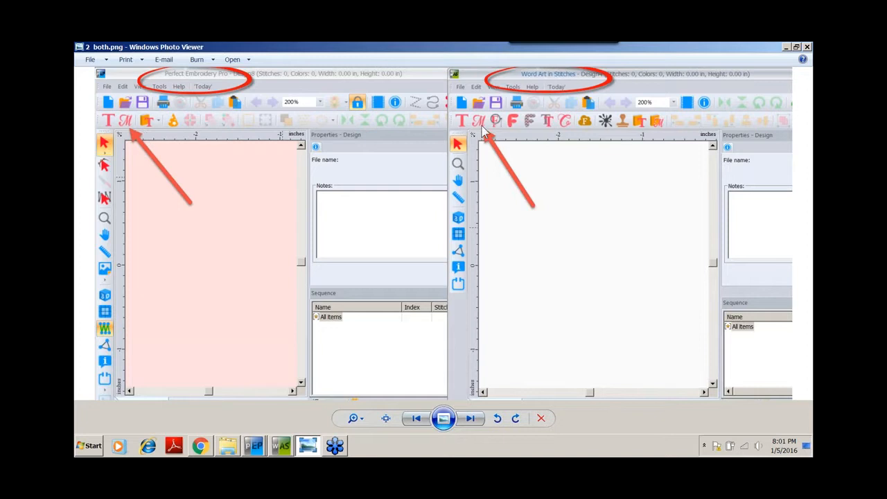
mouse_move(250, 450)
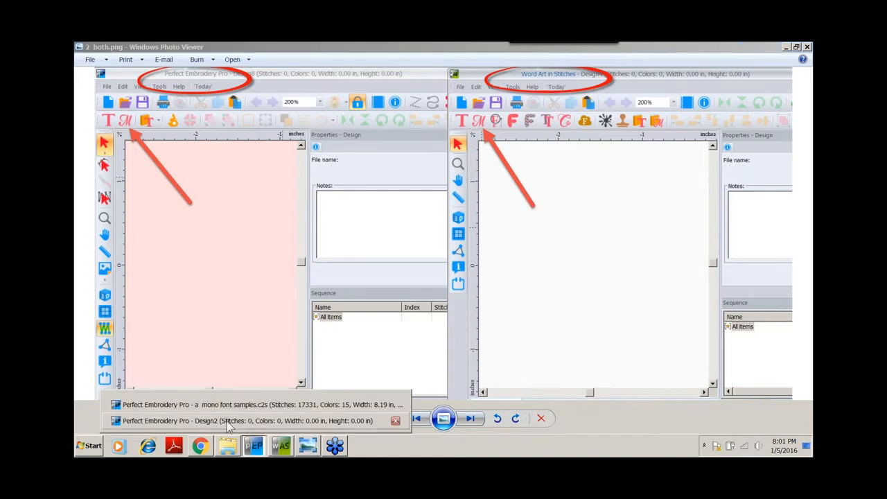
left_click(228, 421)
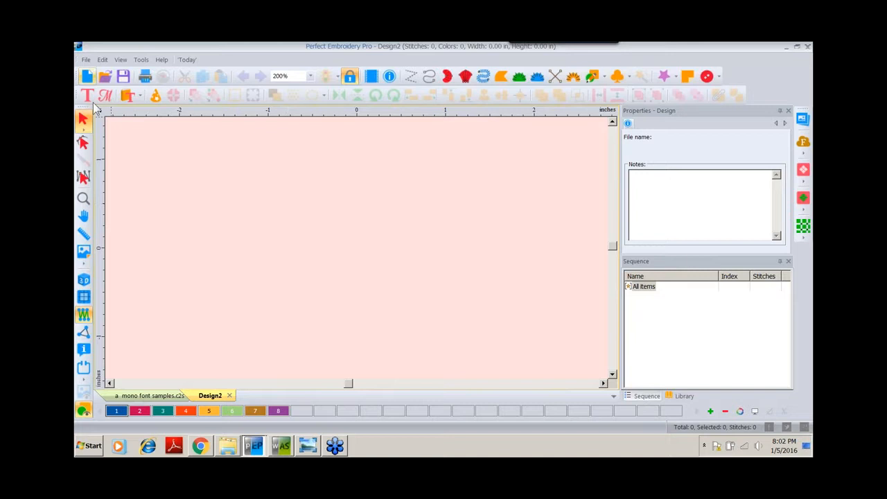
- Create a new design and place an ABC monogram near the centre of the canvas with the Monogram tool
left_click(87, 60)
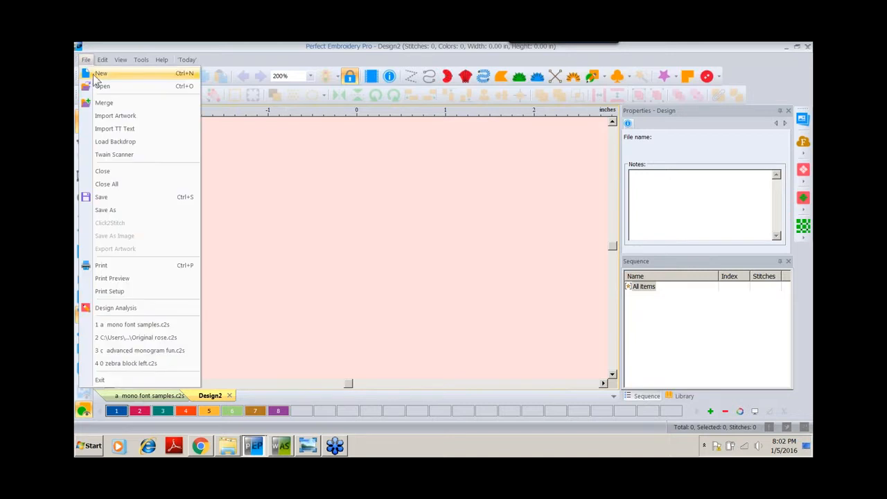
left_click(97, 73)
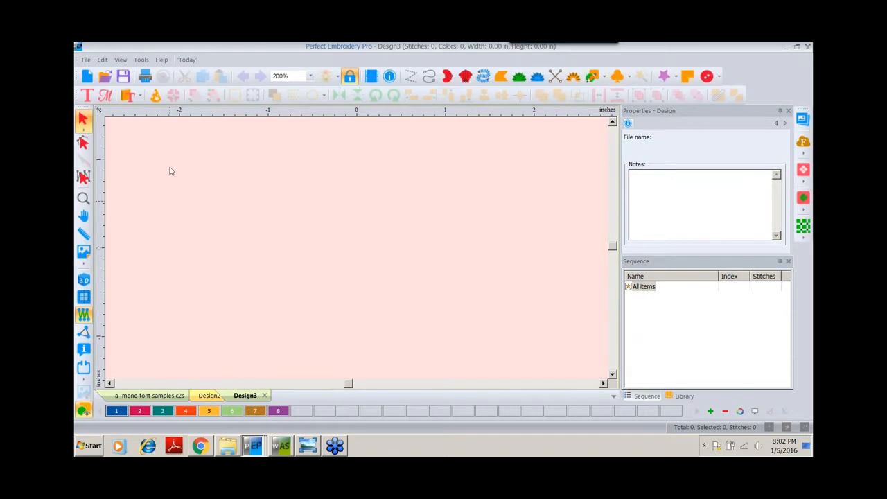
left_click(106, 97)
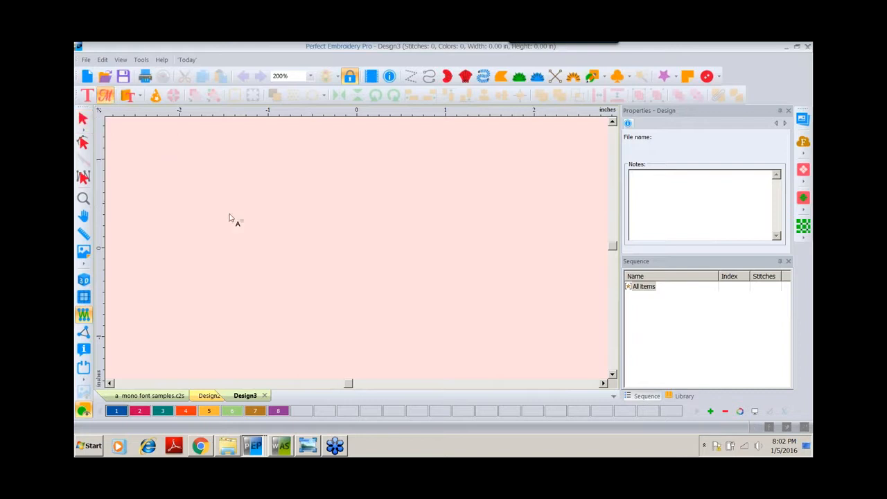
left_click(361, 258)
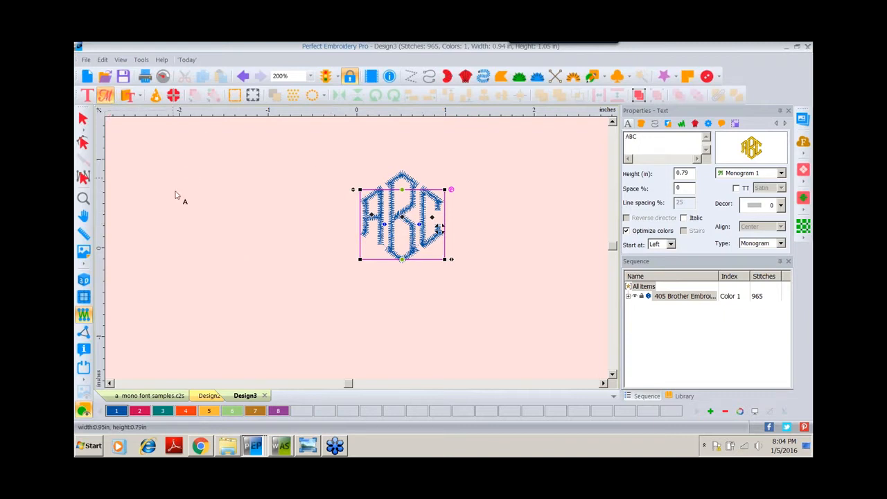
- Reopen the monogram for editing, try raising the letter A and lowering the letter C individually, and undo both moves
left_click(85, 119)
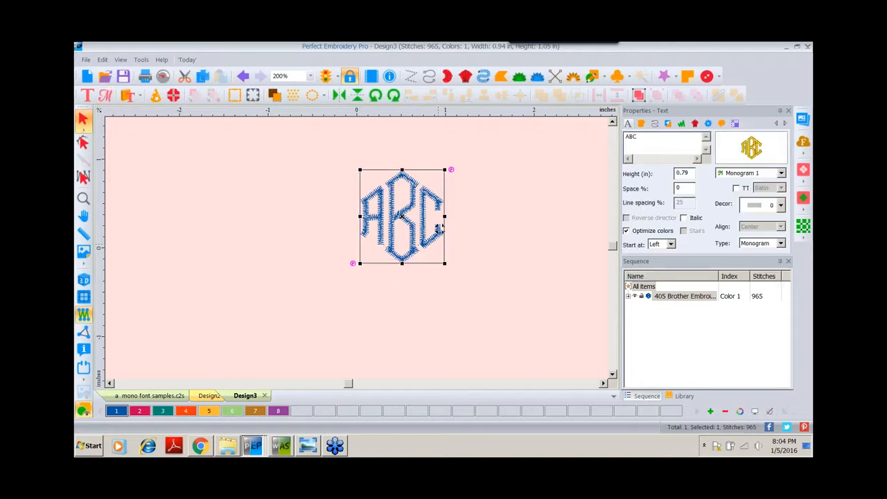
left_click(105, 97)
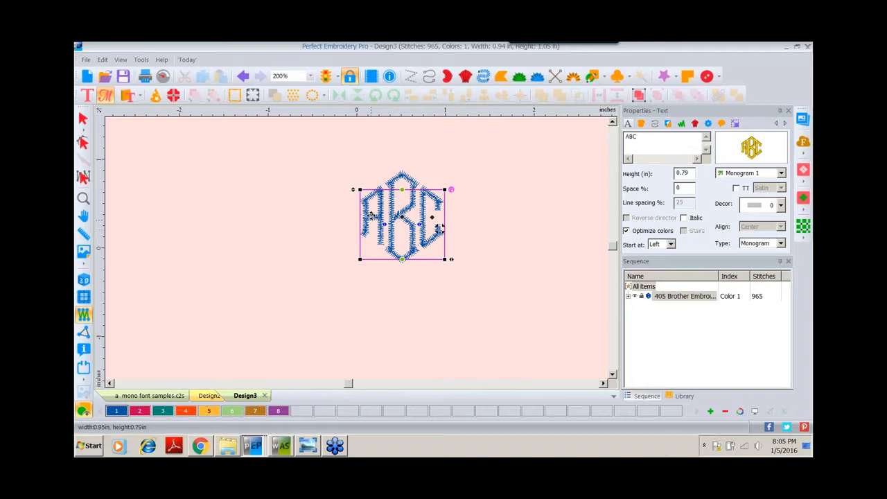
left_click(372, 216)
left_click_drag(373, 216, 374, 194)
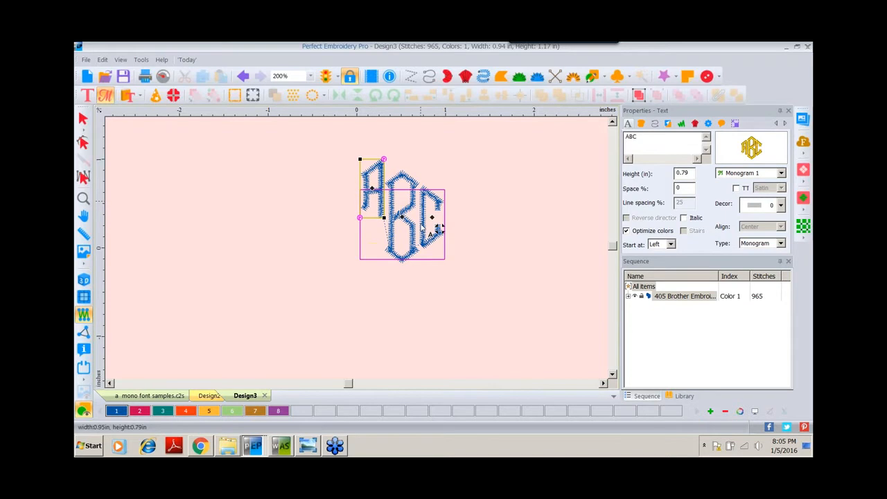
left_click(432, 219)
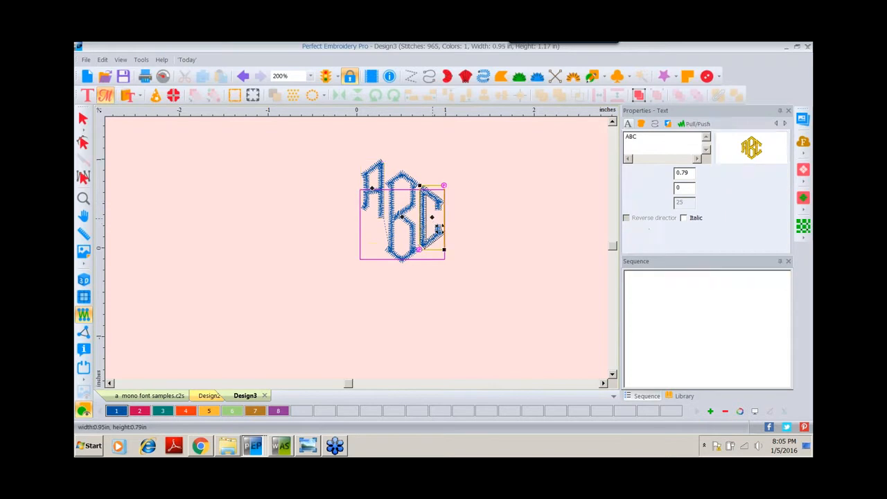
left_click_drag(431, 220, 434, 256)
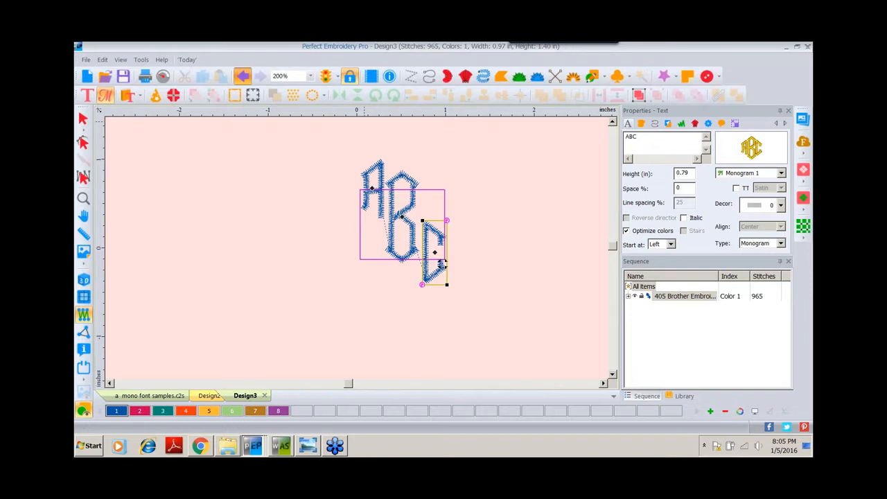
left_click(243, 77)
left_click(243, 77)
left_click(244, 77)
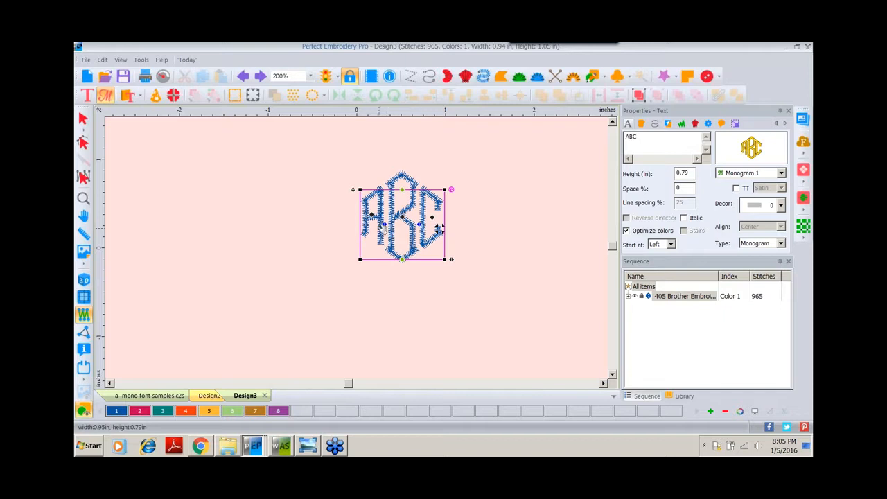
- Try widening the gap between A and B and the gap between B and C, undoing each spacing change
left_click_drag(438, 227, 461, 228)
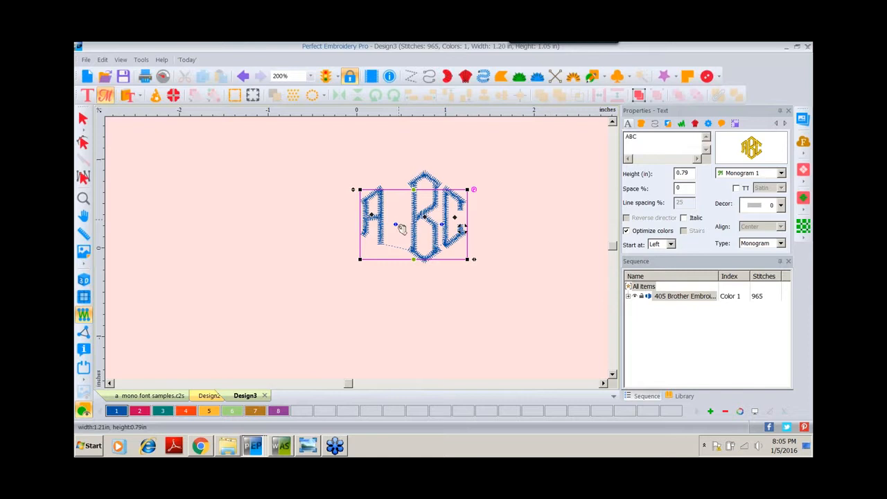
left_click(243, 78)
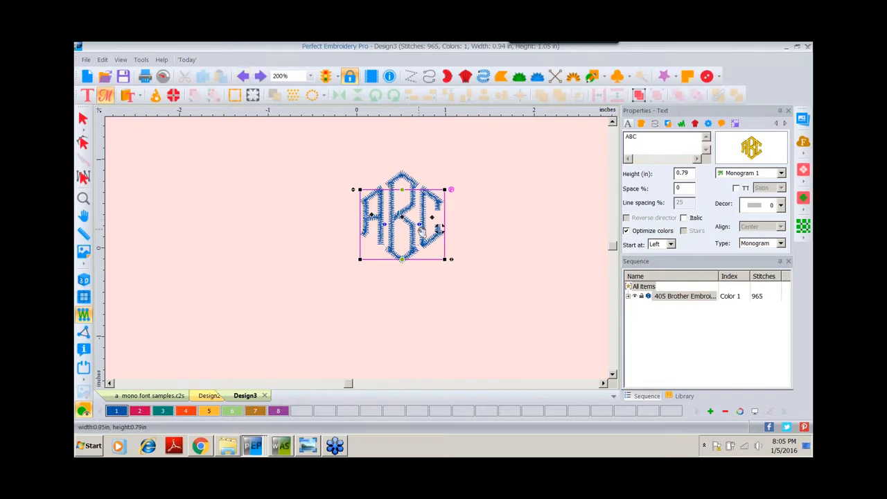
left_click_drag(429, 223, 455, 223)
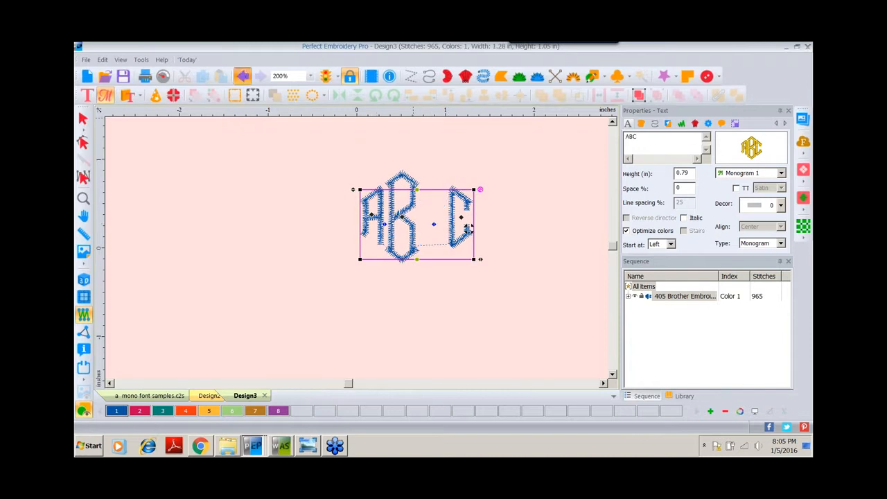
left_click(244, 77)
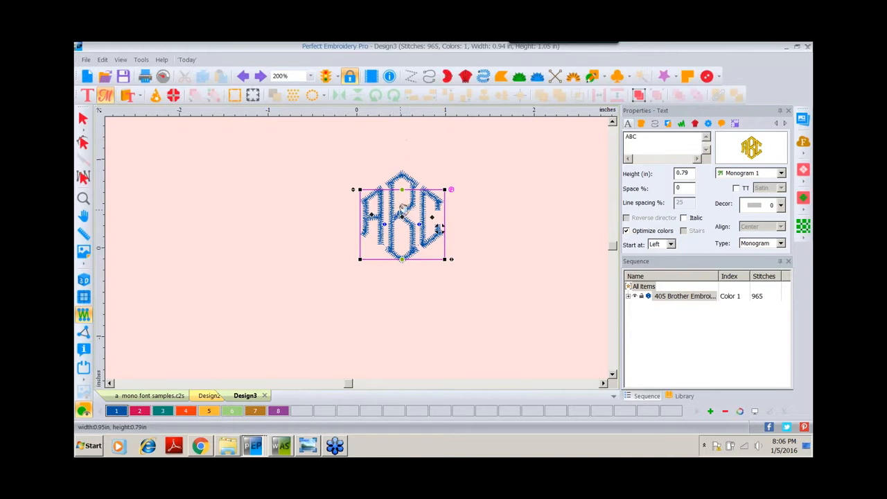
- Move the whole ABC monogram about 0.75 in to the left on the canvas
left_click_drag(397, 210, 330, 214)
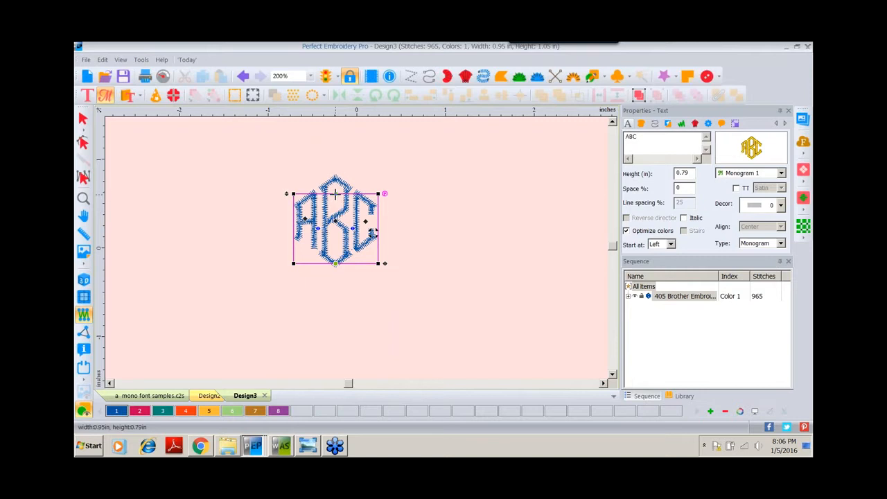
- Try arching the monogram envelope's upper edge upward and its lower edge downward, undoing each change
left_click_drag(336, 194, 335, 127)
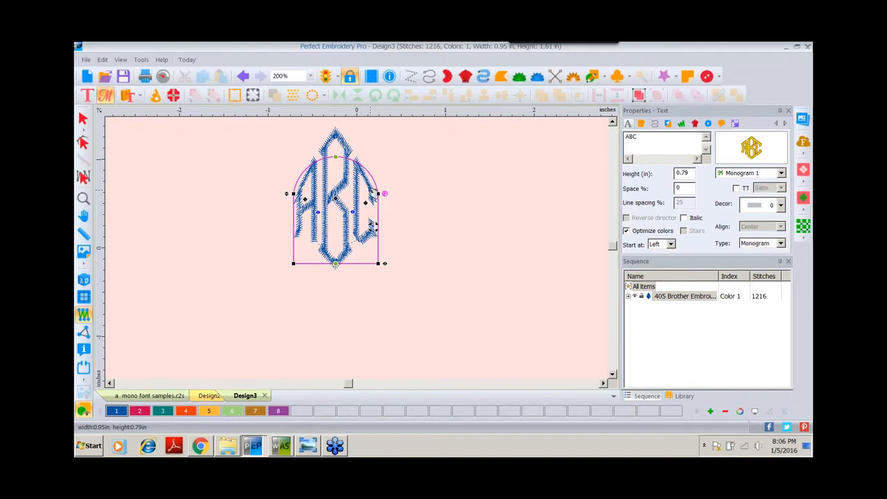
left_click(242, 76)
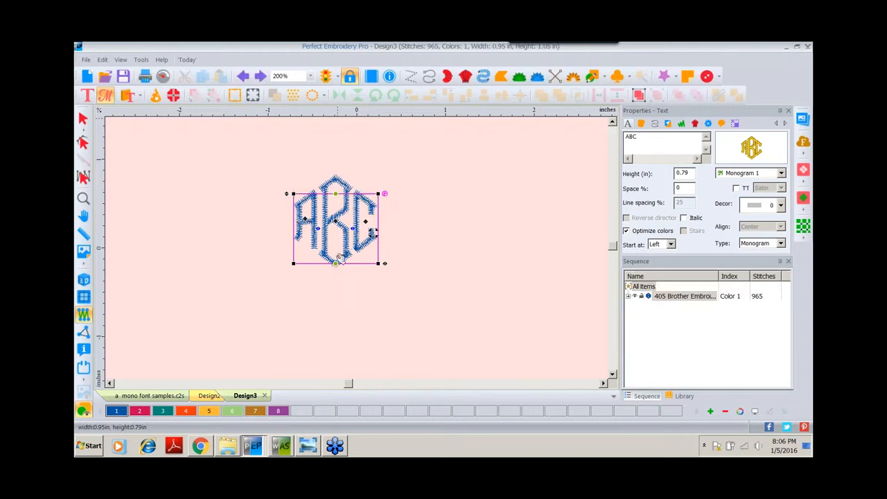
left_click_drag(335, 263, 335, 313)
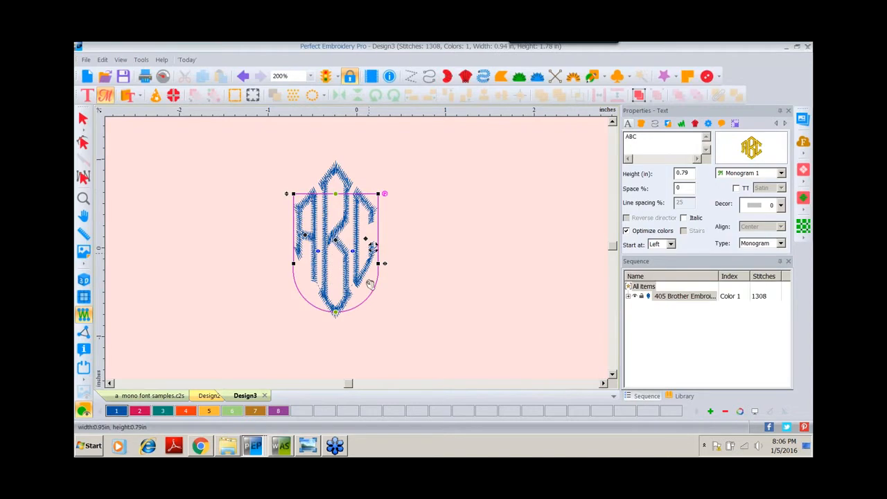
left_click(242, 76)
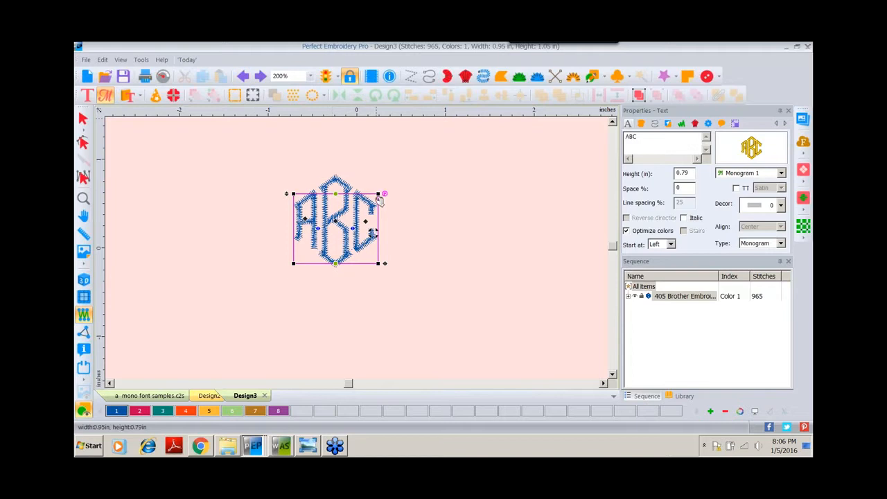
- Try slanting the envelope by spreading its right corners vertically, and by raising its upper-left corner, undoing each distortion
left_click_drag(379, 194, 378, 136)
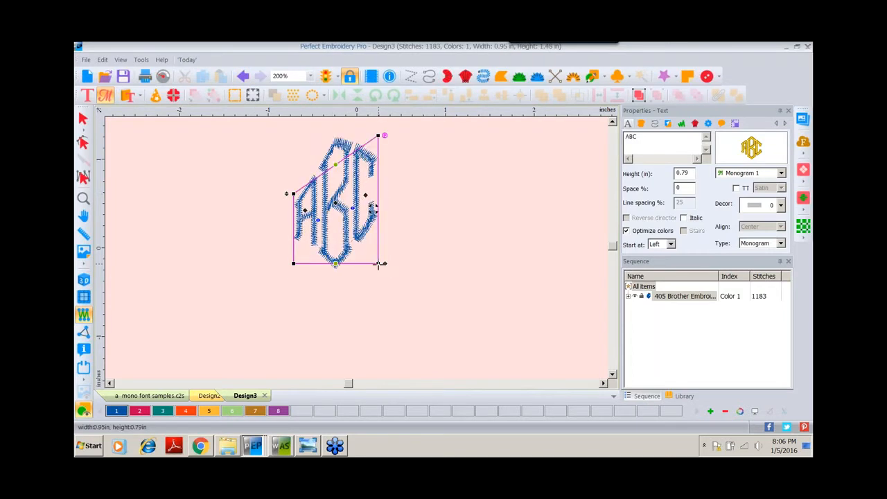
left_click_drag(378, 264, 378, 320)
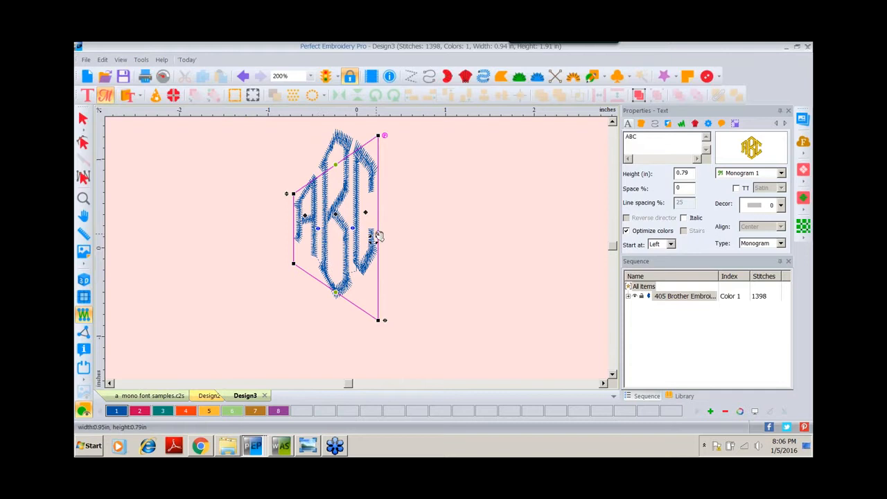
left_click(242, 77)
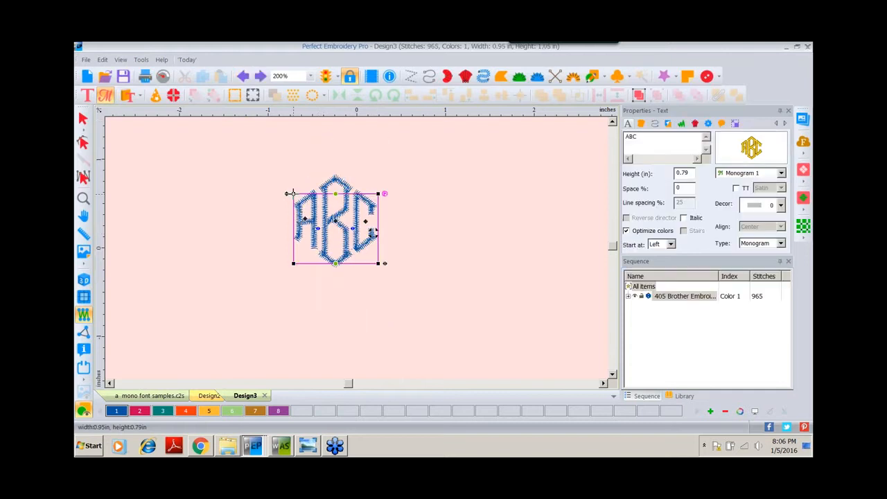
left_click_drag(293, 191, 293, 132)
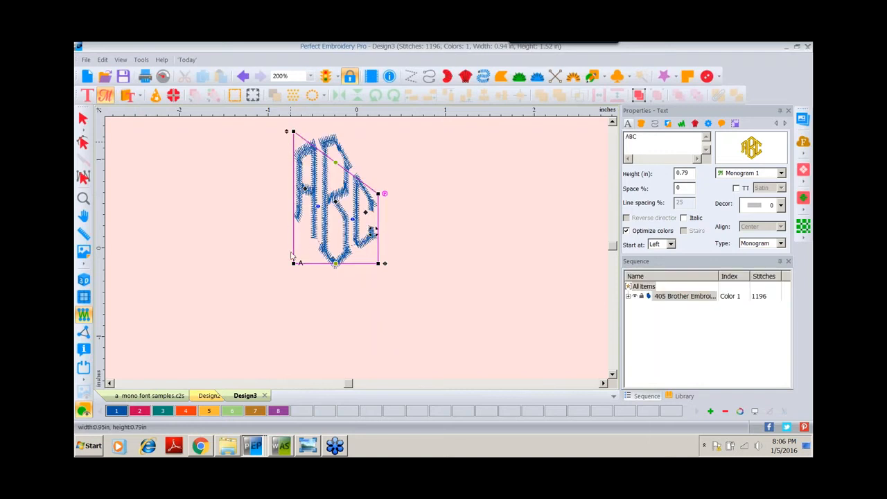
left_click(242, 77)
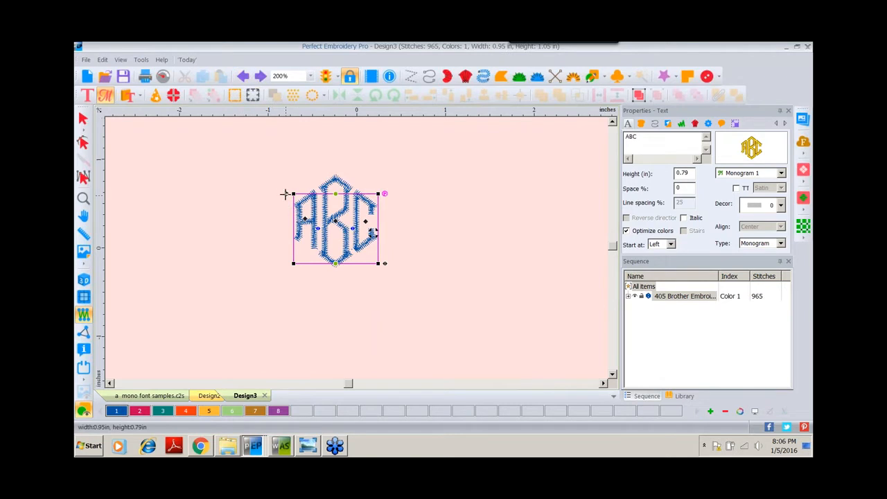
- Try scaling the monogram proportionally to a height of about 1.26 in, and undo the resize
left_click_drag(284, 194, 286, 151)
left_click(379, 173)
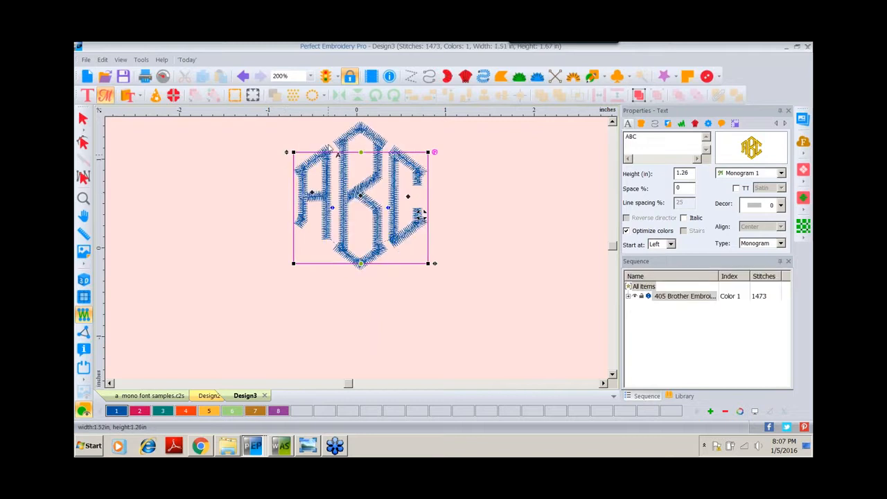
left_click(244, 78)
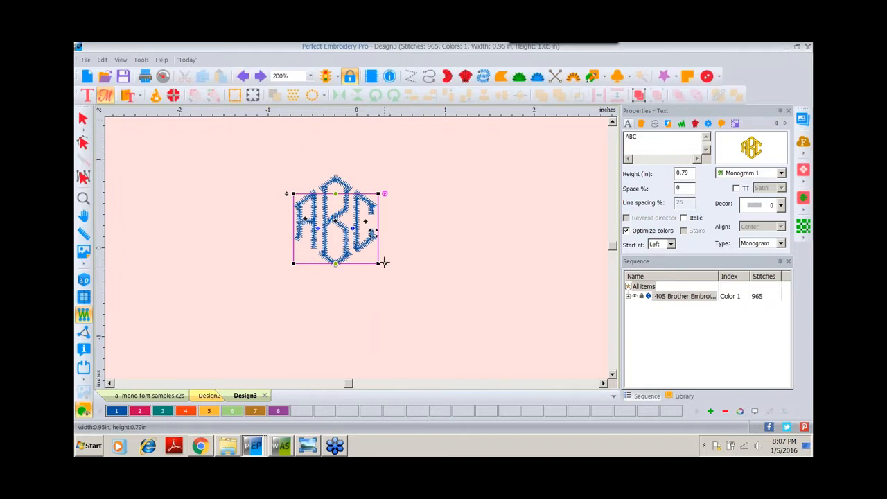
- Try stretching the monogram to a width of about 1.85 in and rotating it by about -63.5 degrees, undoing each change
left_click_drag(384, 262, 464, 263)
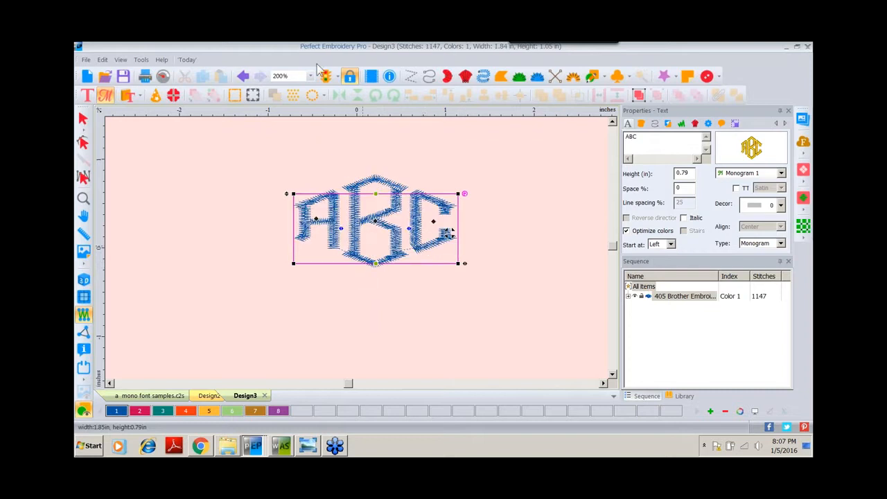
left_click(242, 77)
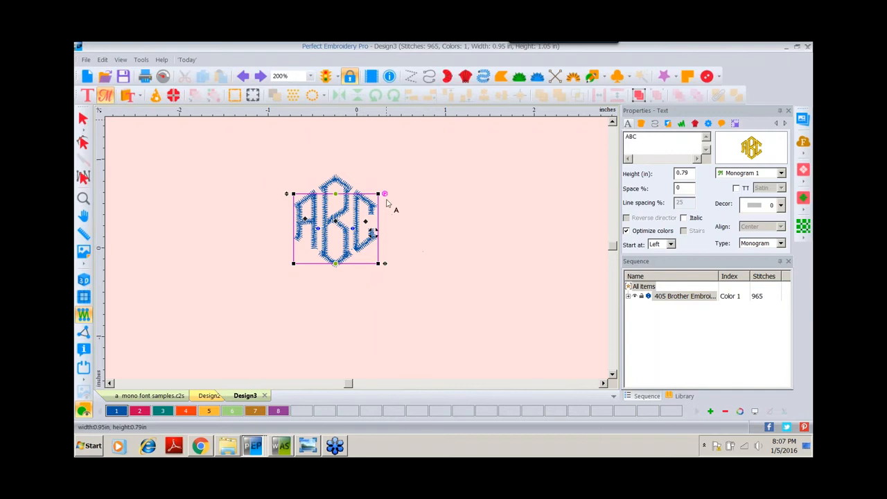
left_click_drag(384, 192, 388, 257)
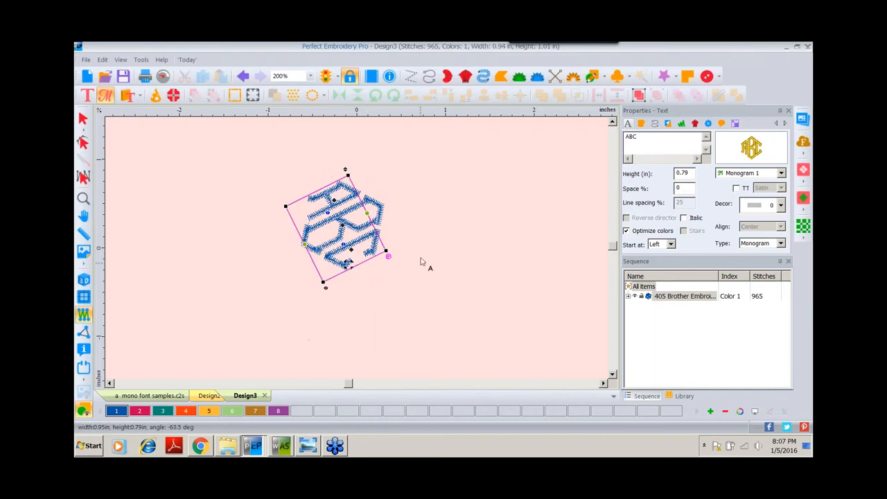
left_click(243, 77)
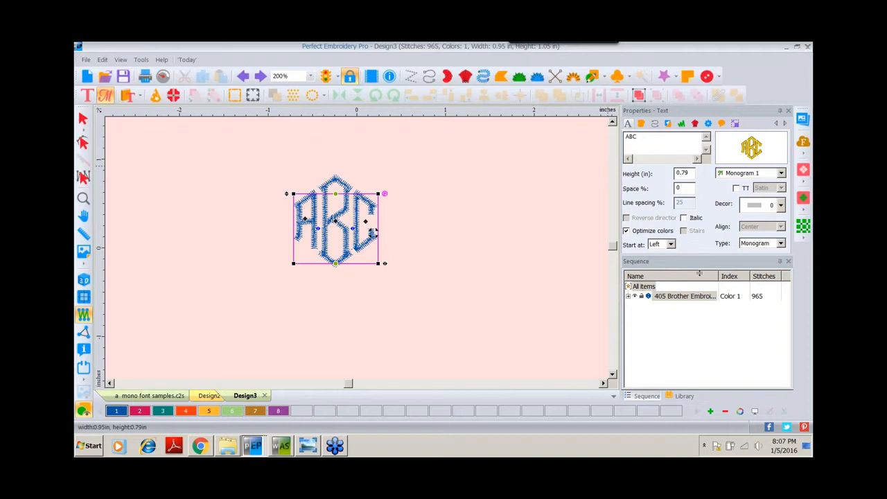
- Enlarge the text properties area to reveal the Shift and Initial % settings
left_click_drag(699, 272, 700, 272)
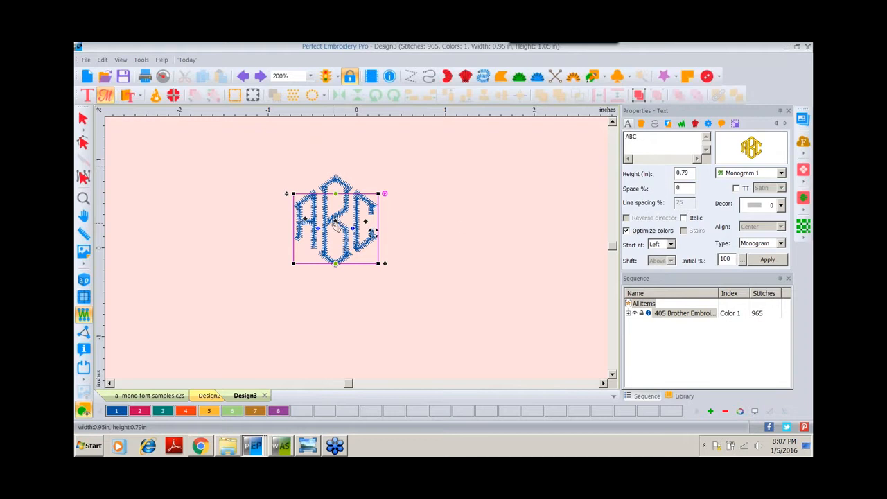
- Try a letter spacing of 15% on the monogram, and undo the change
double_click(682, 187)
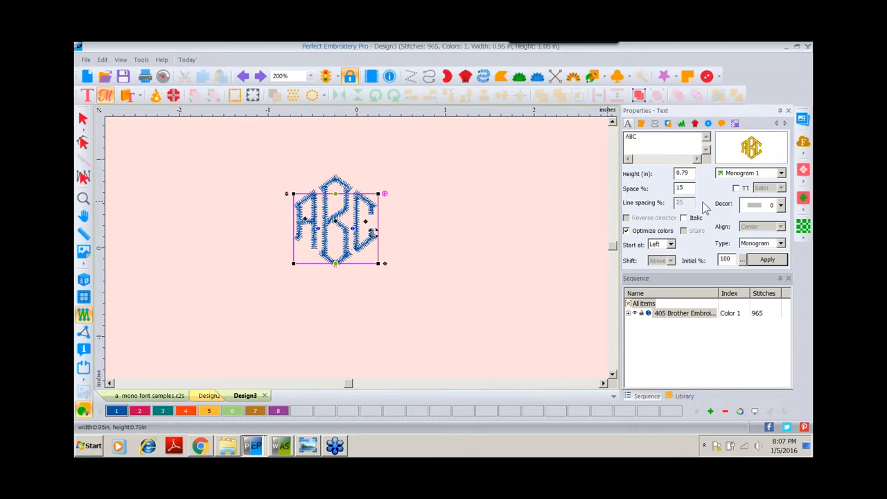
left_click(767, 260)
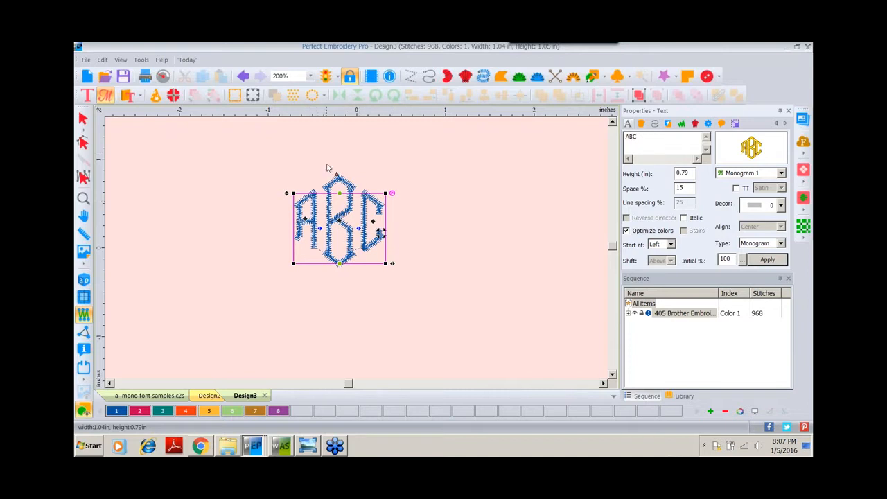
left_click(242, 76)
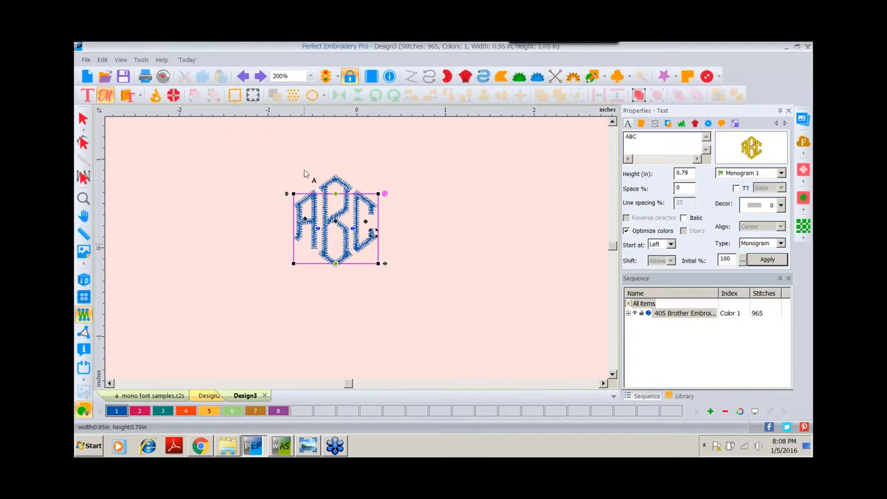
- Move the monogram about 1.4 in to the left and paste two copies of it in a row to its right
left_click(83, 119)
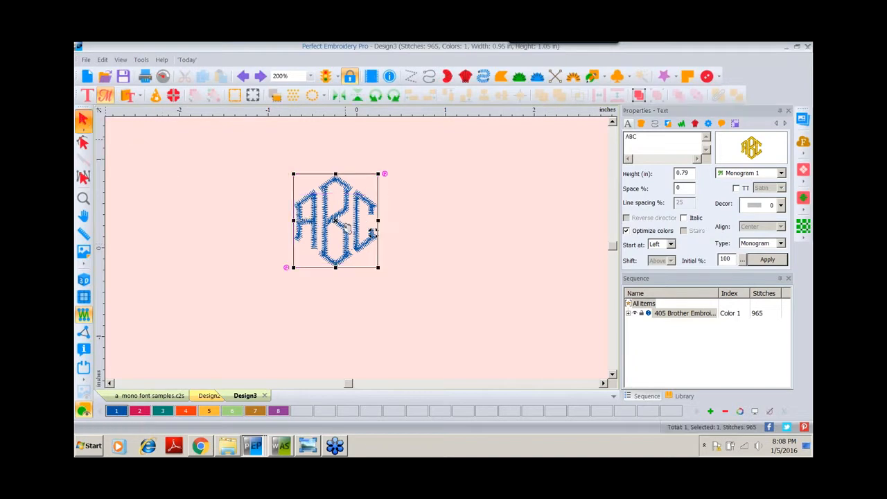
left_click_drag(372, 232, 246, 253)
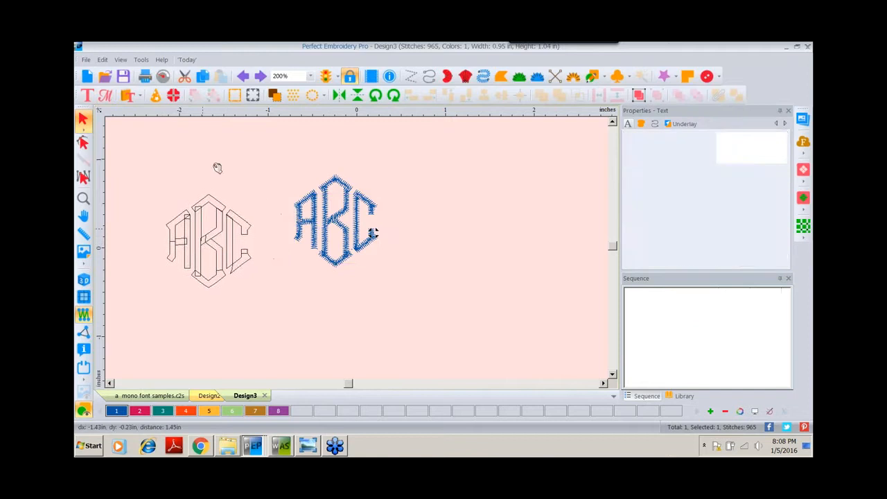
left_click(202, 77)
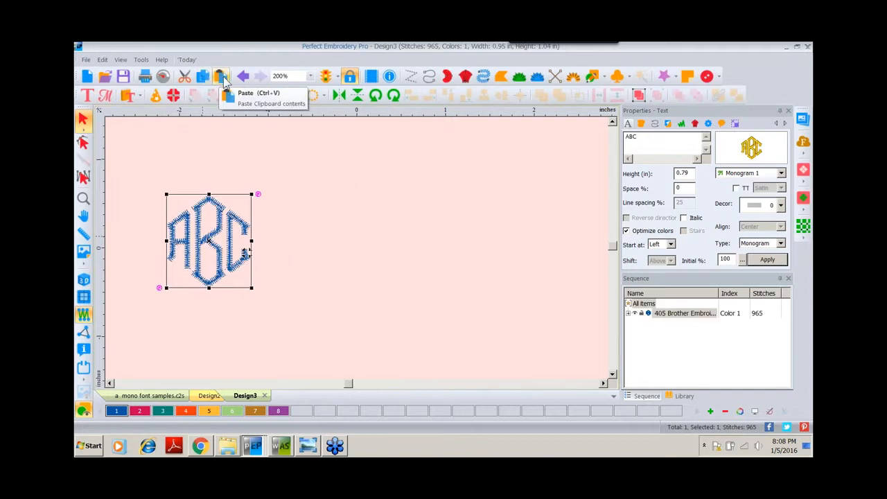
left_click(220, 77)
left_click_drag(209, 242, 352, 239)
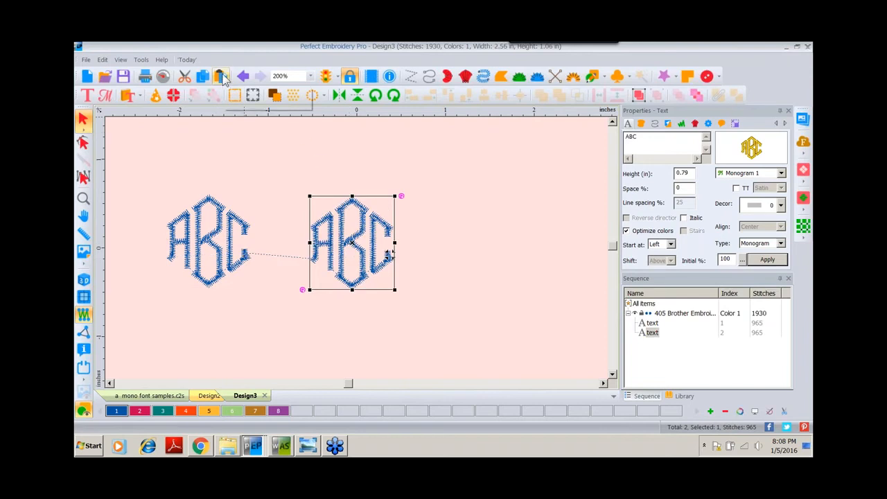
left_click(222, 78)
left_click_drag(214, 242, 505, 242)
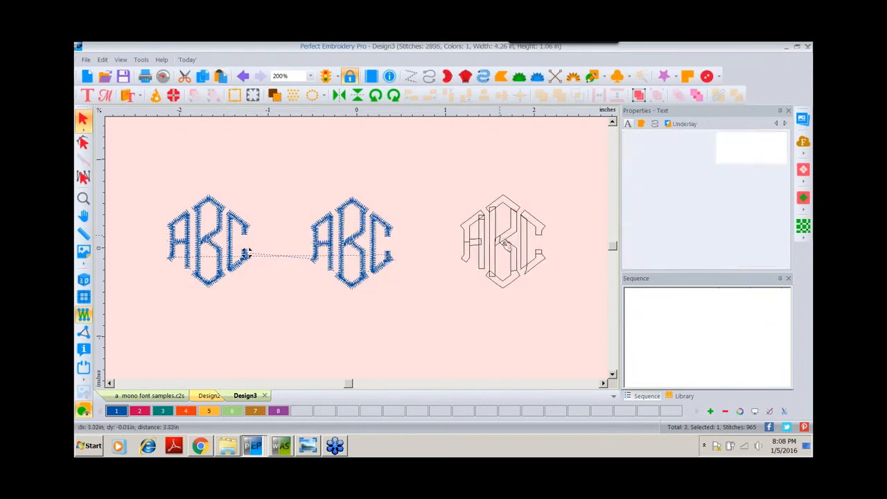
- Recolor the middle monogram with thread color 2 and change its font to Circle Monogram
left_click(349, 243)
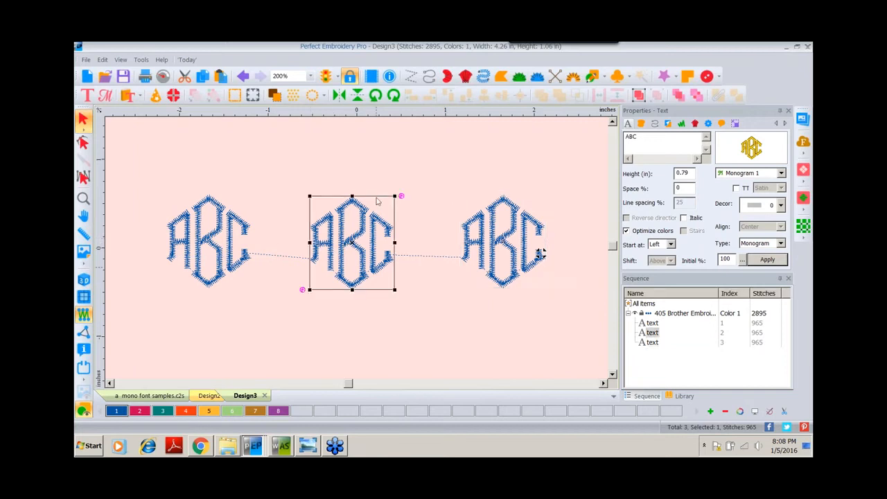
left_click(141, 412)
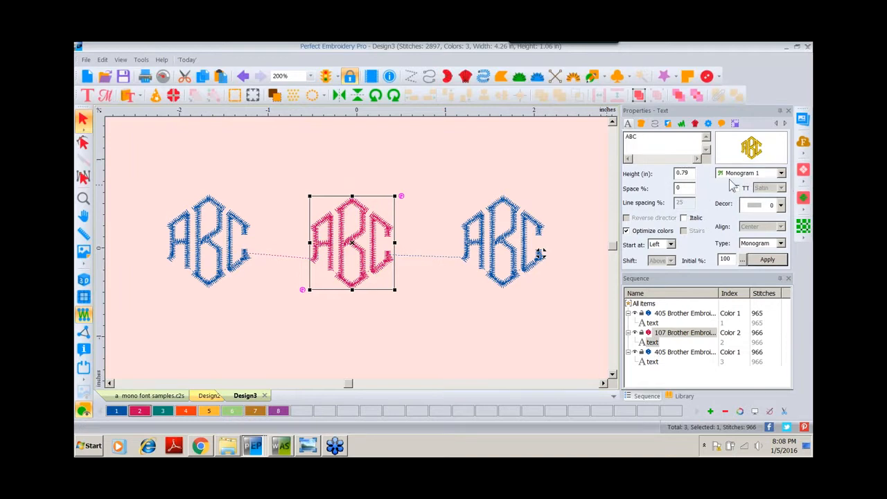
left_click(781, 174)
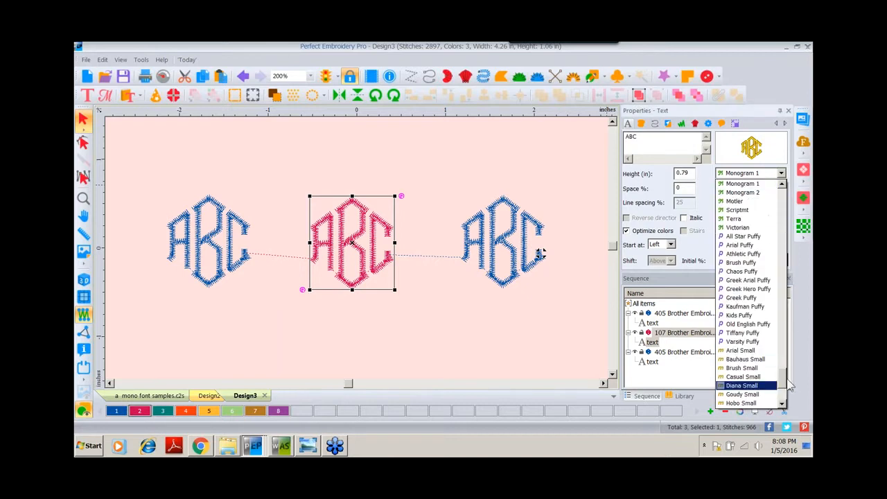
scroll(785, 379, "up", 5)
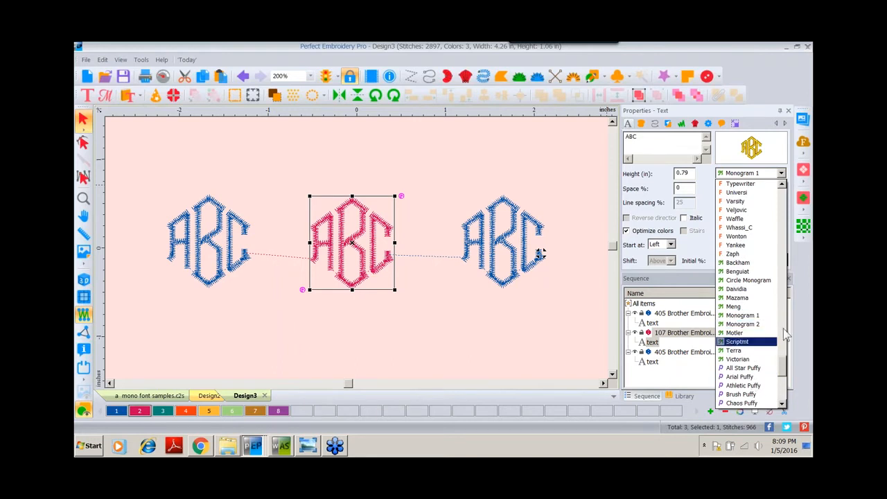
left_click(749, 280)
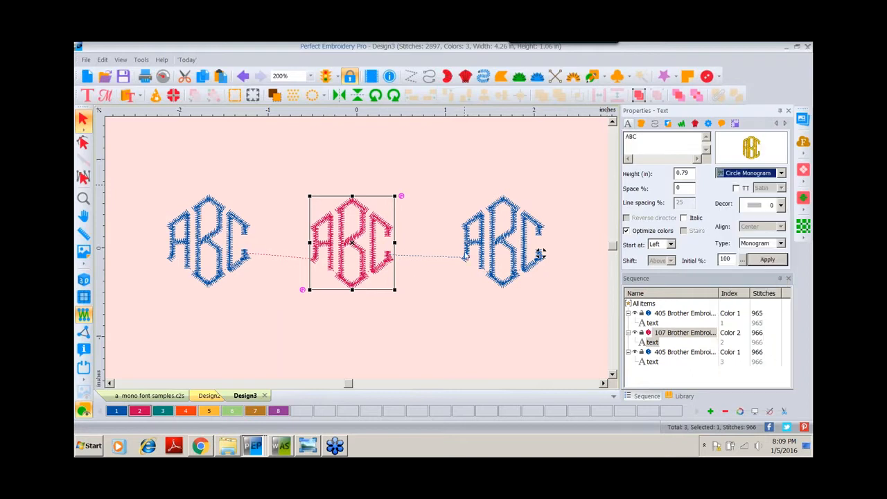
left_click(764, 260)
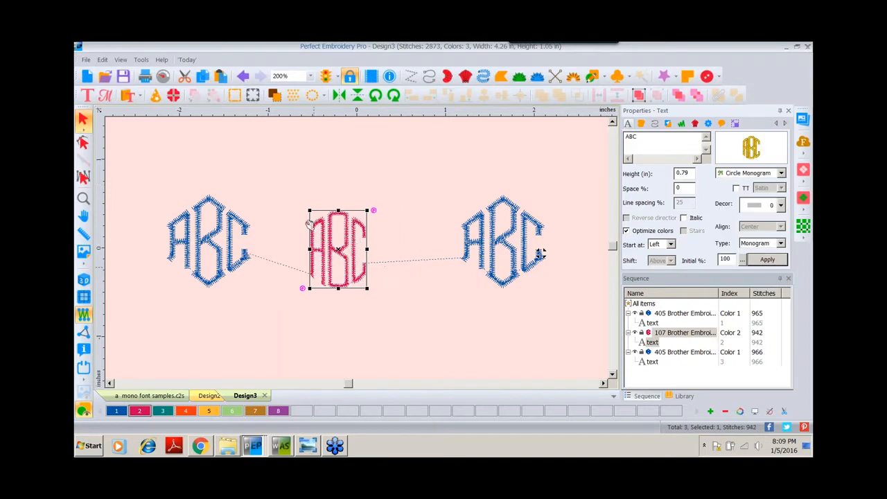
- Turn on the 3D stitch view and recenter the circle monogram between the two blue monograms
left_click(83, 281)
left_click_drag(338, 250, 363, 244)
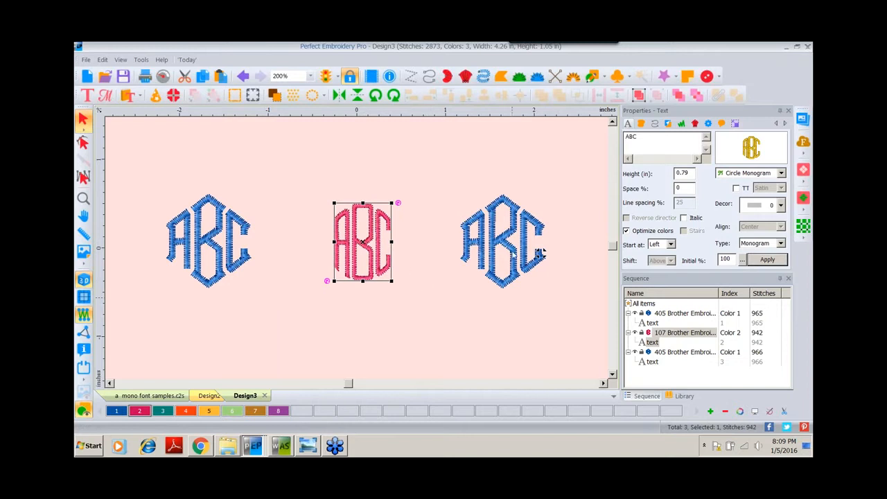
- Recolor the rightmost monogram with thread color 3, Teal Green, and change its font to Daividia from the font catalog
left_click(539, 254)
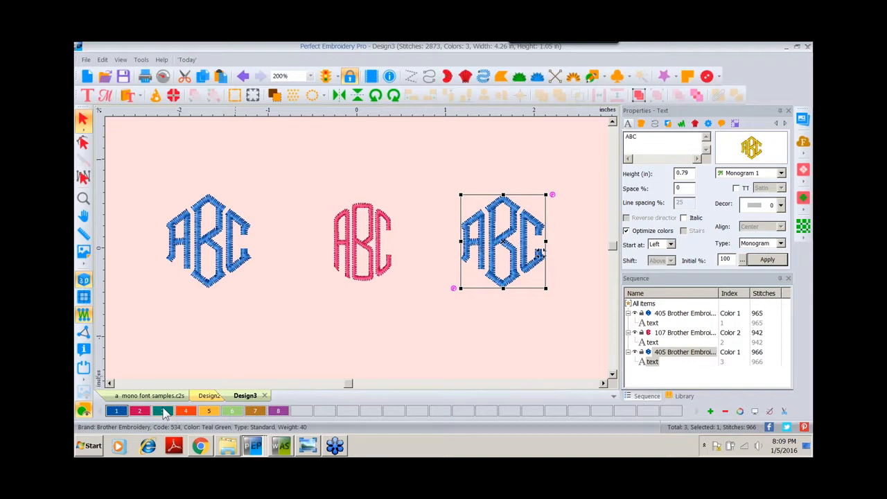
left_click(164, 411)
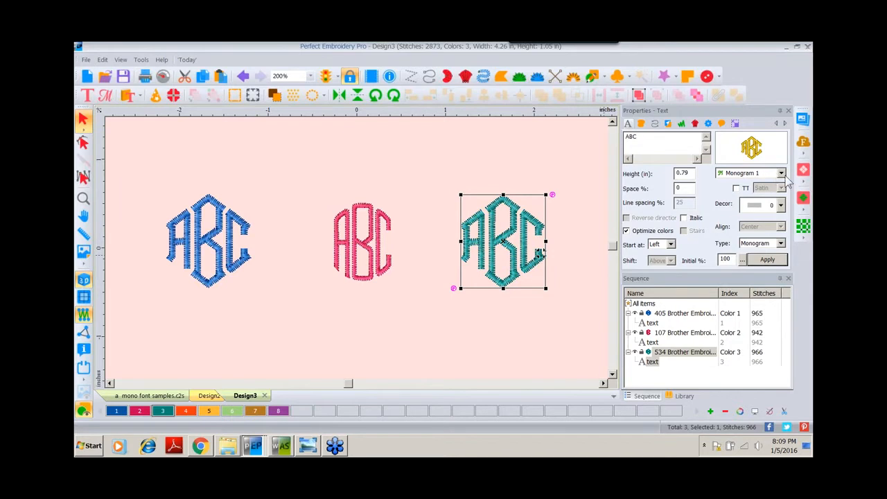
mouse_move(781, 154)
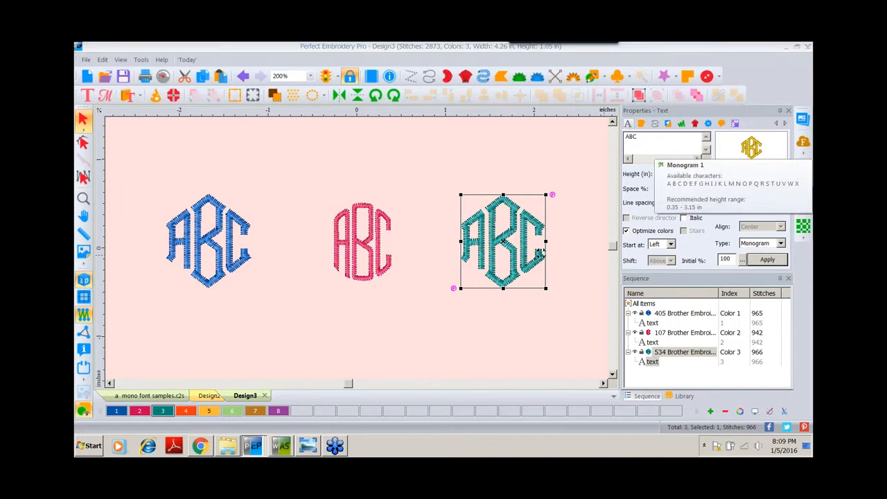
left_click(781, 153)
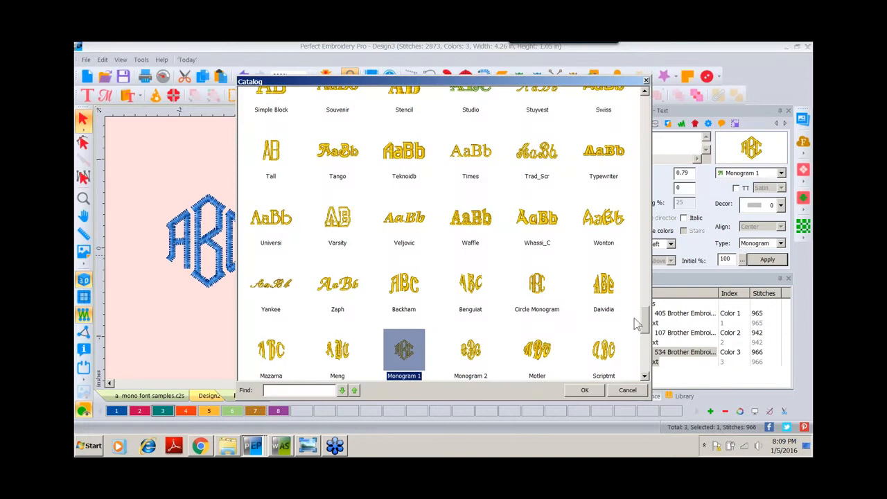
scroll(409, 145, "down", 4)
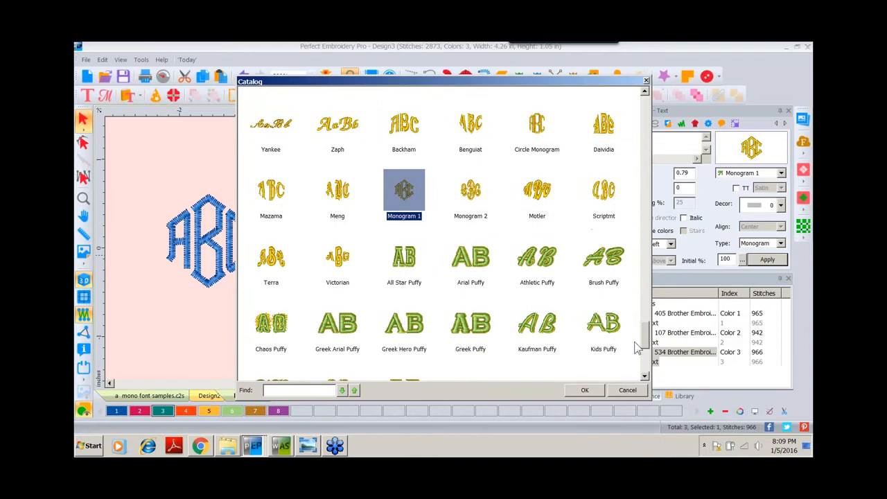
mouse_move(644, 337)
left_mouse_down()
mouse_move(649, 118)
mouse_move(670, 243)
mouse_move(656, 327)
left_mouse_up()
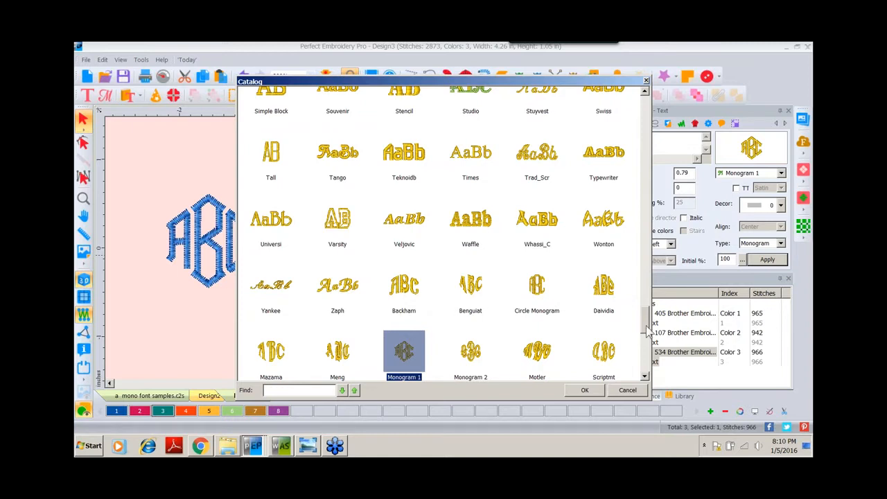
scroll(647, 331, "down", 1)
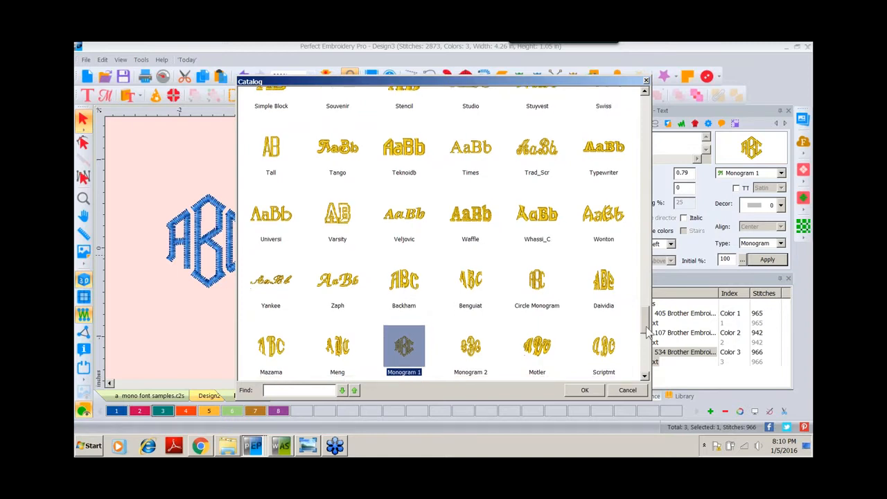
left_click(644, 377)
left_click(645, 376)
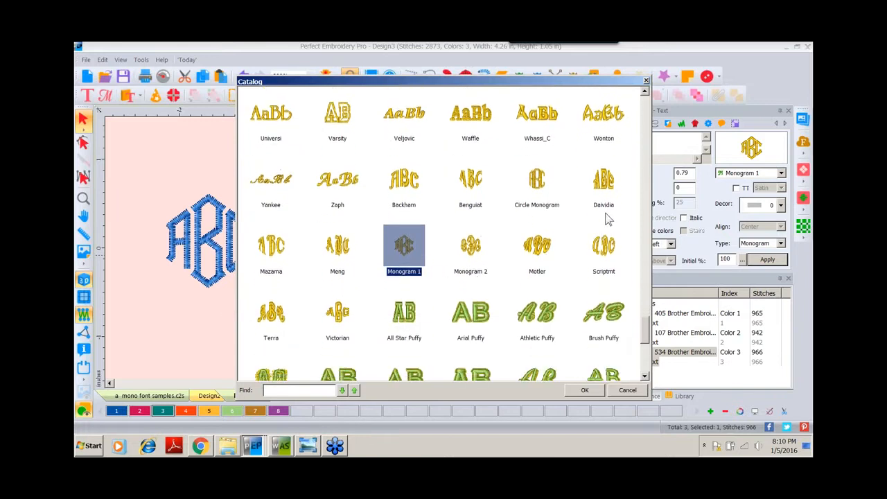
left_click(610, 189)
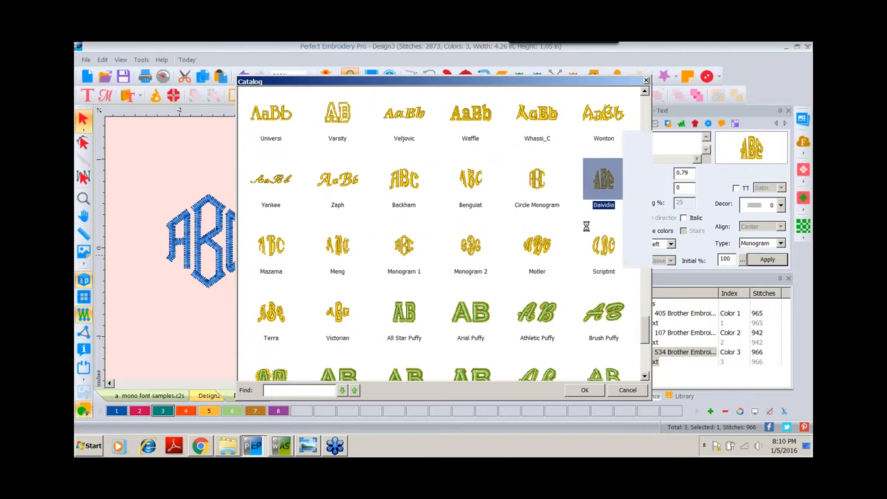
key("Return")
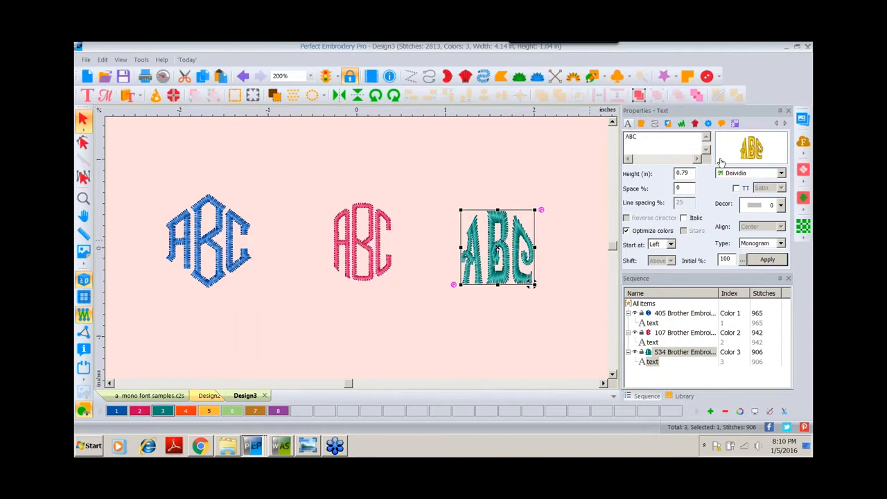
mouse_move(720, 162)
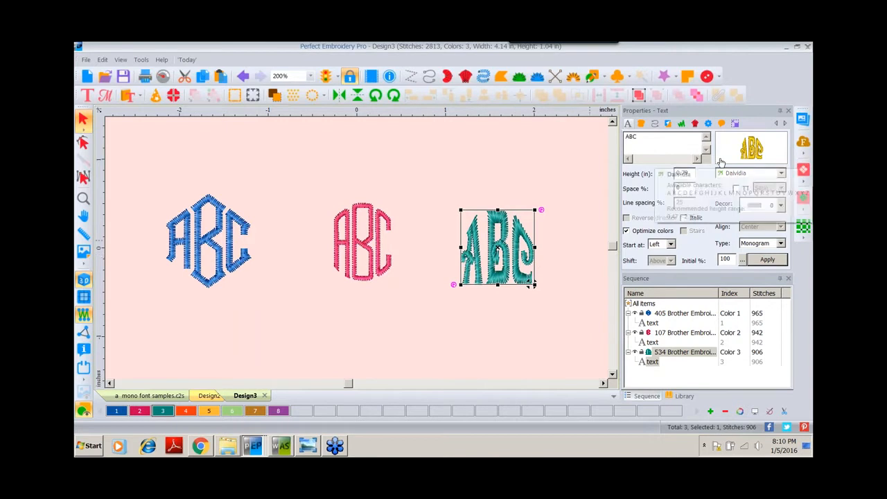
- Add the hexagonal frame, decor 3, around the blue Monogram 1 design
left_click(211, 241)
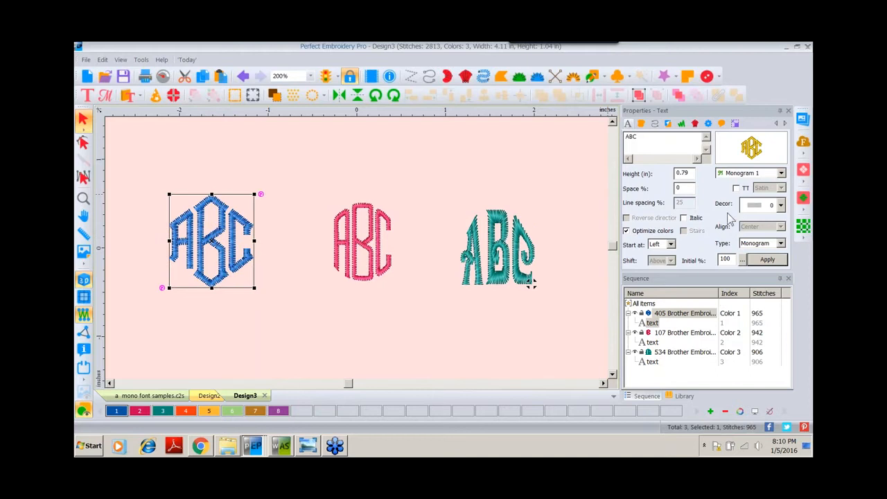
left_click(780, 206)
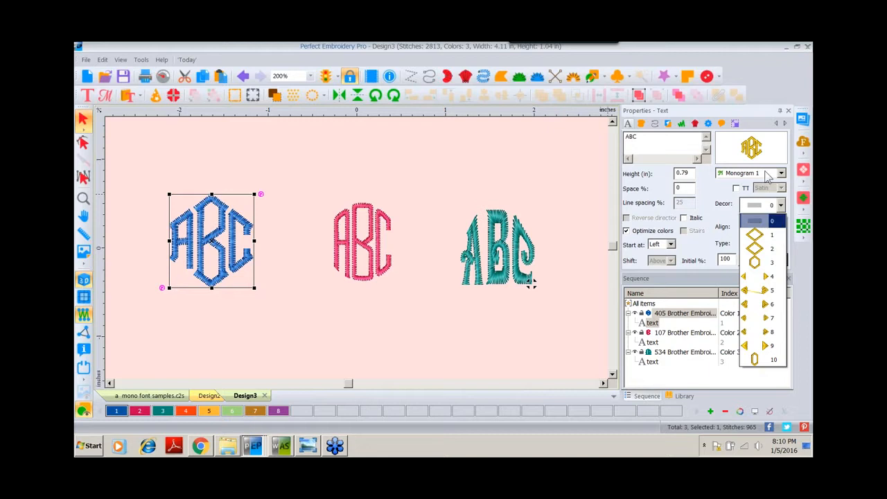
left_click(760, 262)
left_click(765, 261)
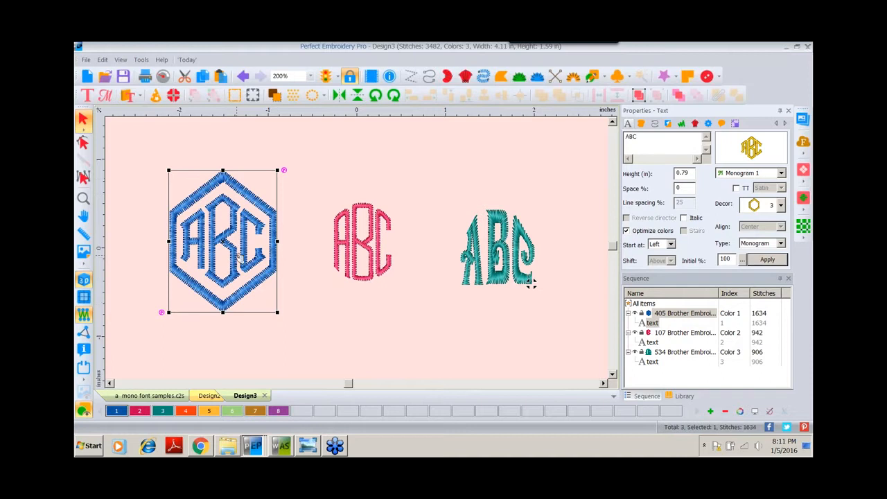
- Add the curved side borders, decor 1, to the middle circle monogram
left_click(367, 277)
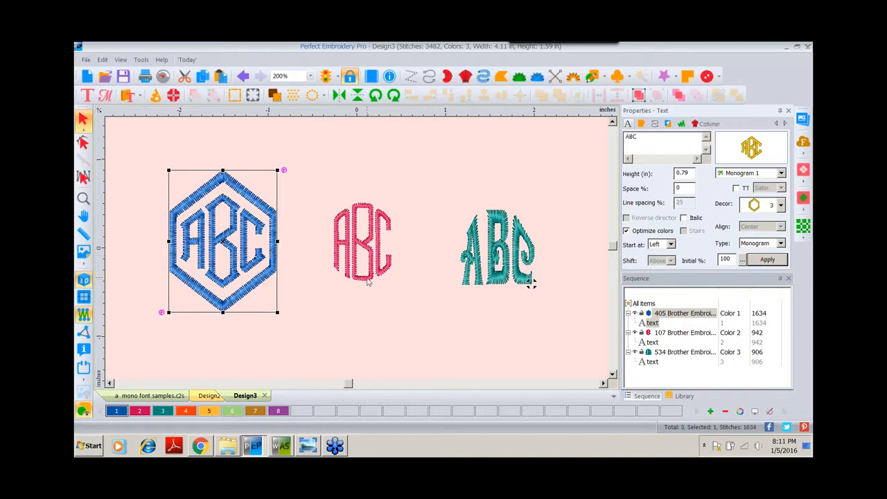
left_click(780, 206)
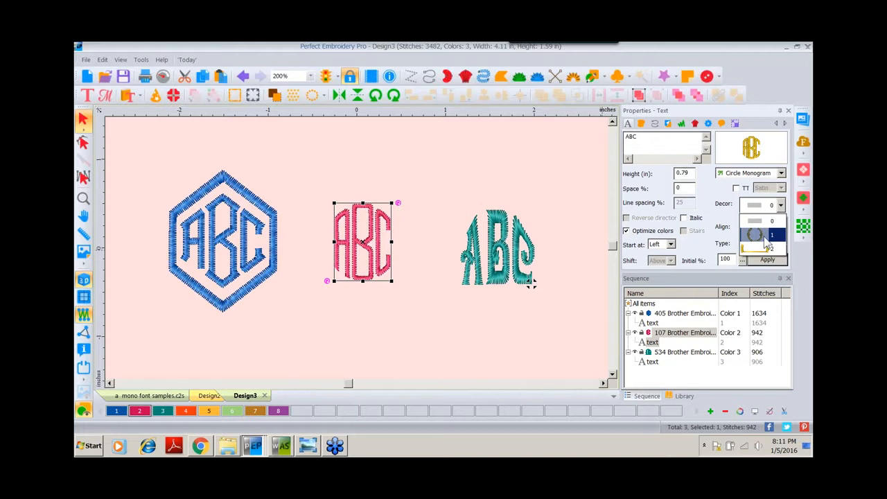
left_click(766, 236)
left_click(767, 259)
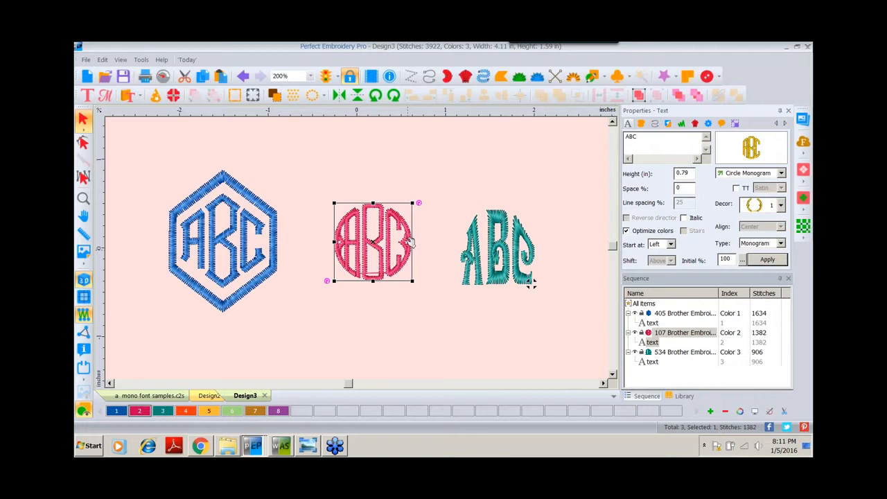
- Add the decorative frame, decor 1, around the teal Daividia monogram
left_click(498, 225)
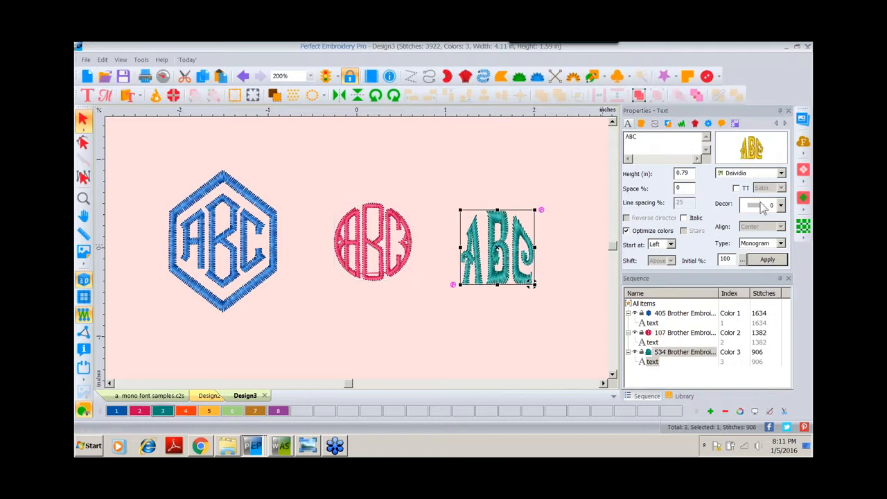
left_click(781, 206)
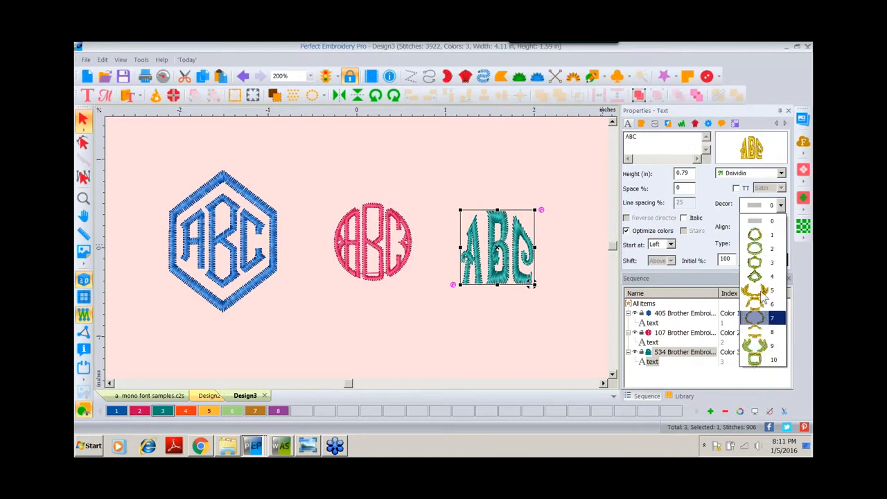
left_click(764, 236)
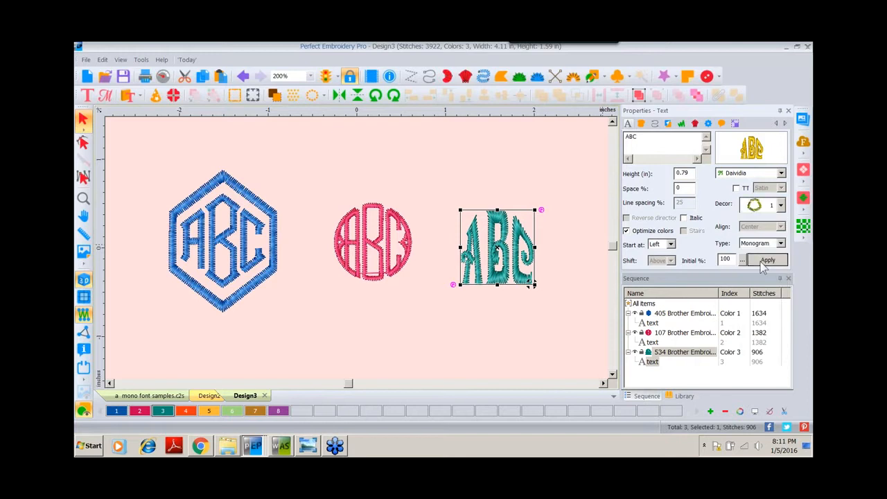
left_click(767, 259)
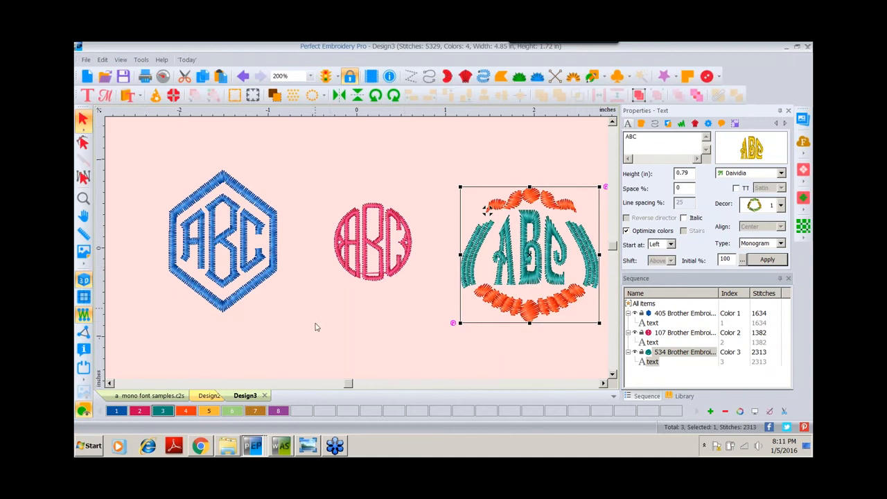
- Break up the hexagon-framed blue monogram into separate stitch objects and expand its color 1 entry in the sequence
left_click(208, 298)
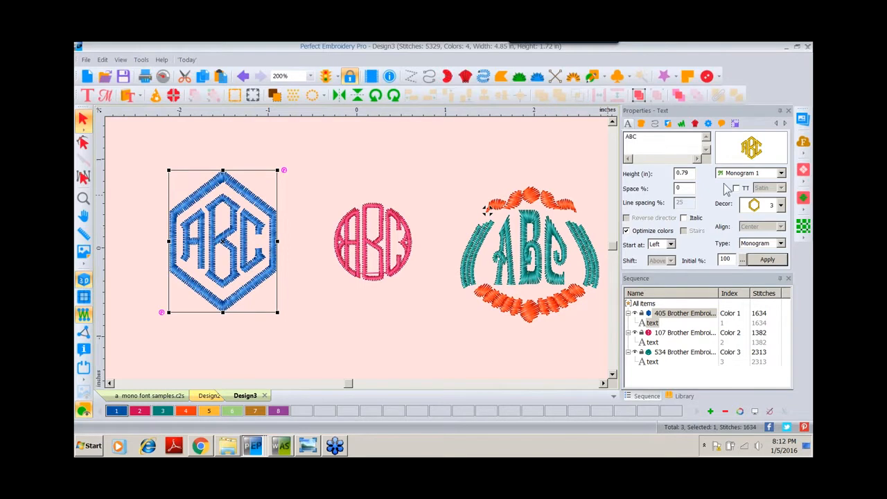
right_click(224, 238)
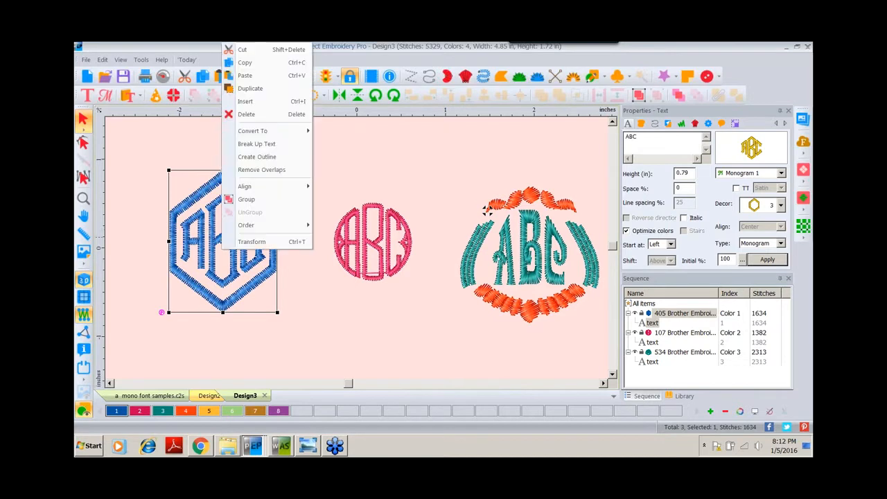
left_click(268, 148)
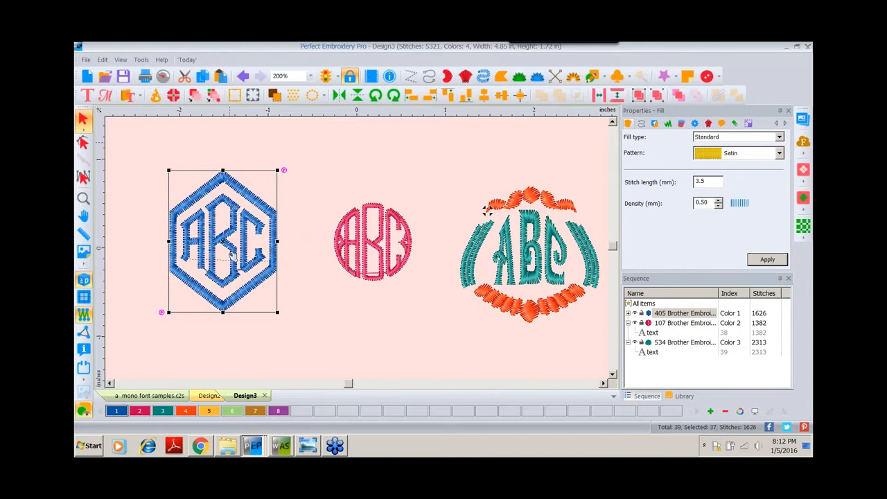
left_click(628, 314)
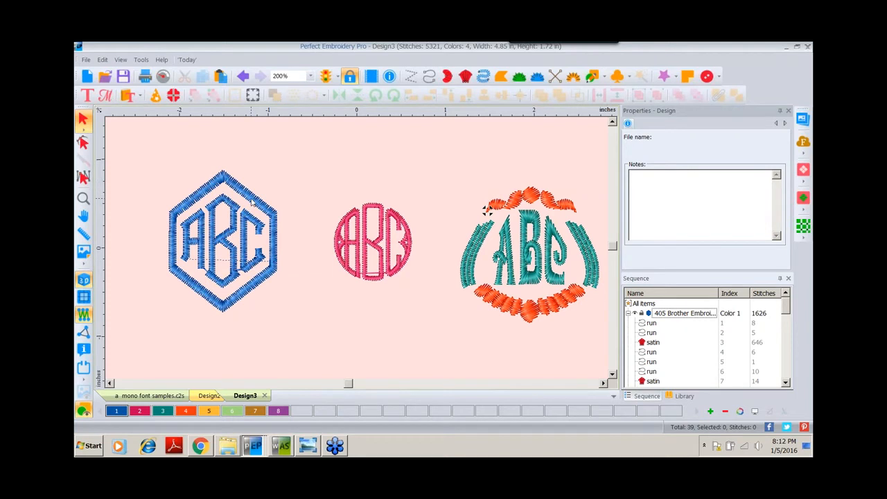
- Group the blue ABC letters apart from the hexagonal frame, moving the frame aside and back around them
left_click_drag(253, 200, 350, 113)
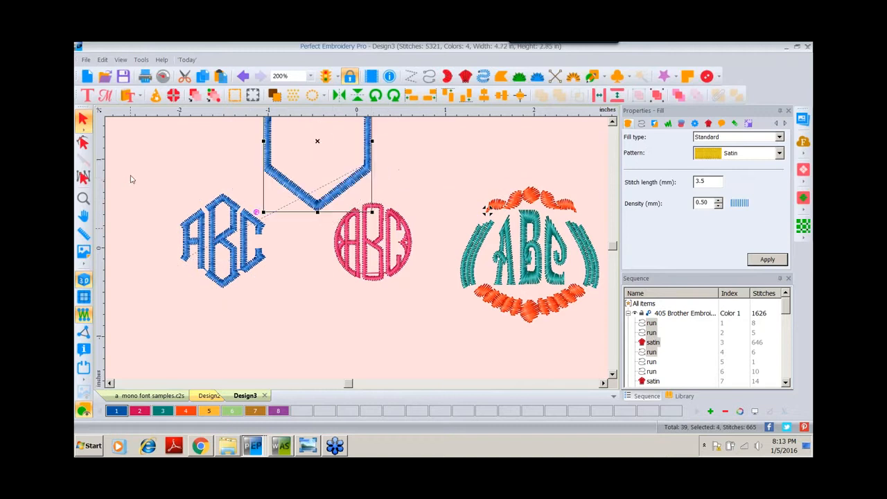
left_click_drag(130, 179, 232, 289)
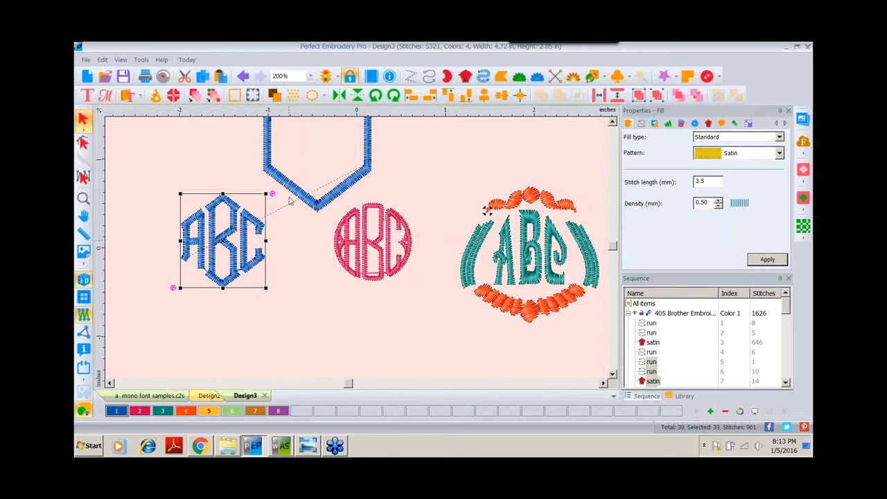
left_click(639, 97)
left_click_drag(316, 207, 223, 307)
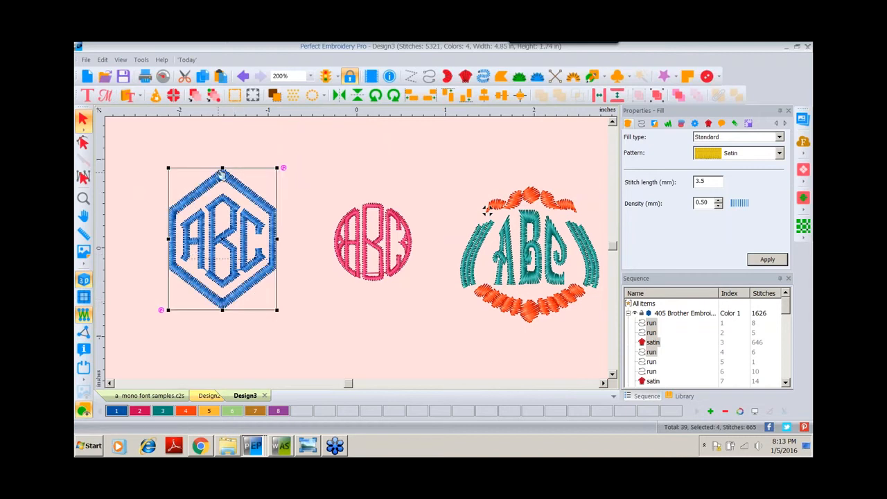
- Recolor only the hexagonal frame around the blue letters with thread color 2
left_click(217, 246)
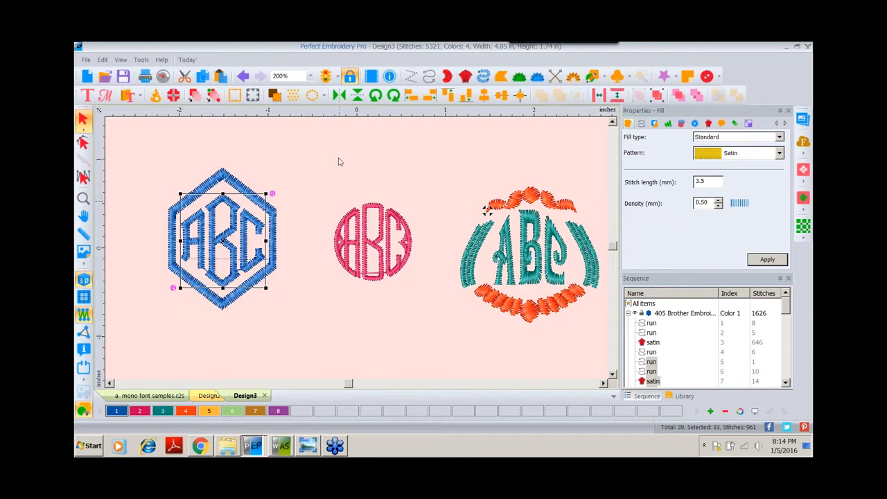
left_click(220, 178)
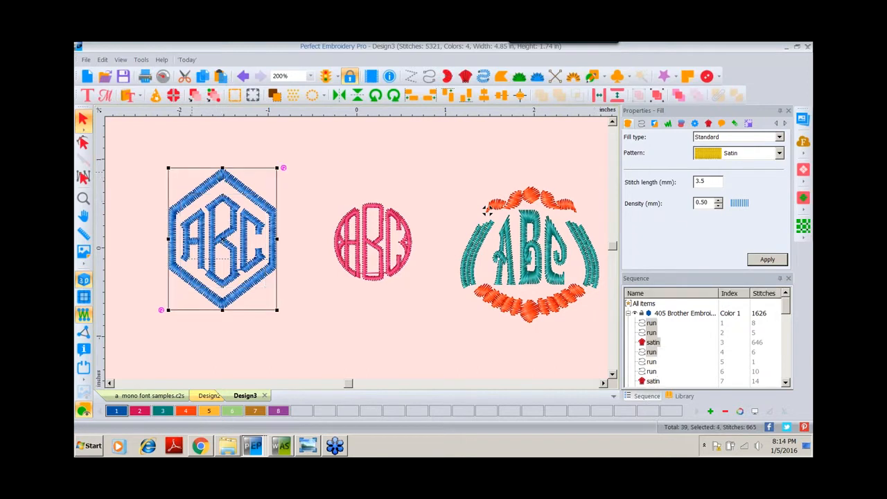
left_click(139, 411)
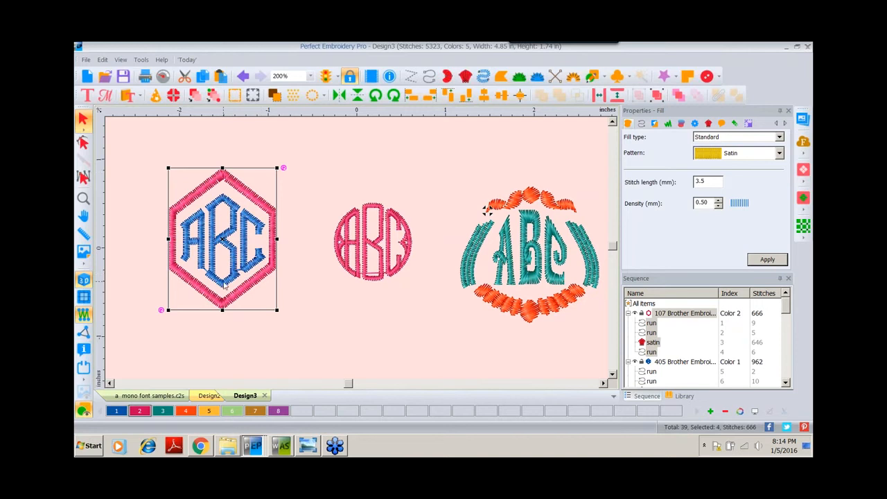
left_click(368, 255)
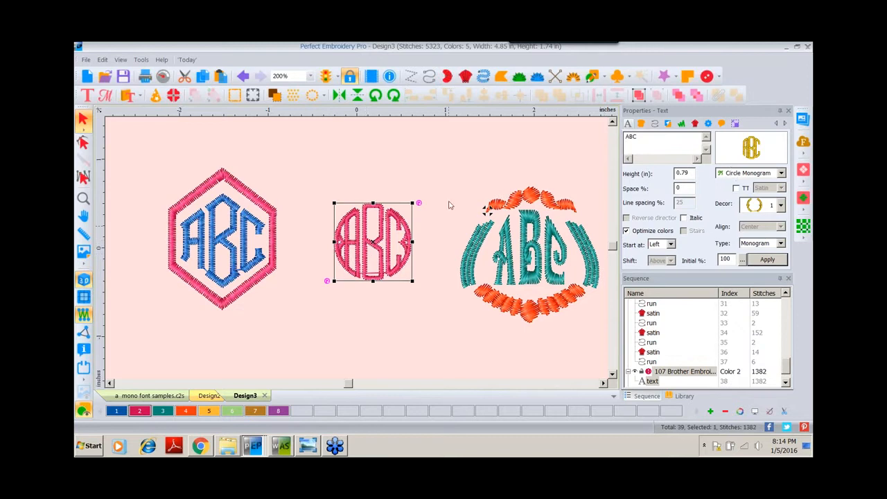
right_click(362, 234)
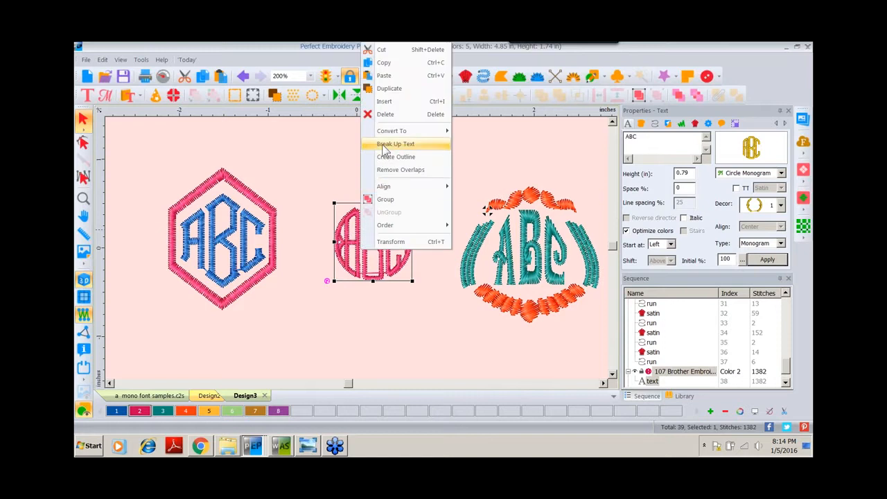
left_click(395, 144)
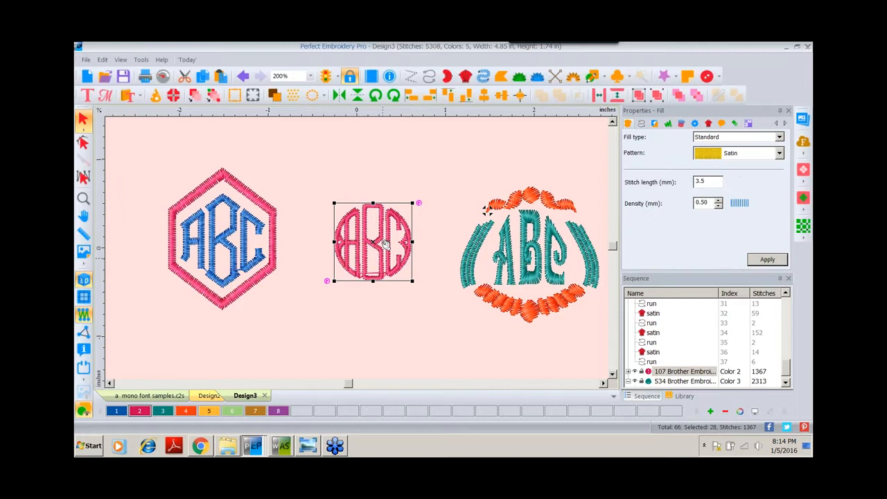
left_click(628, 372)
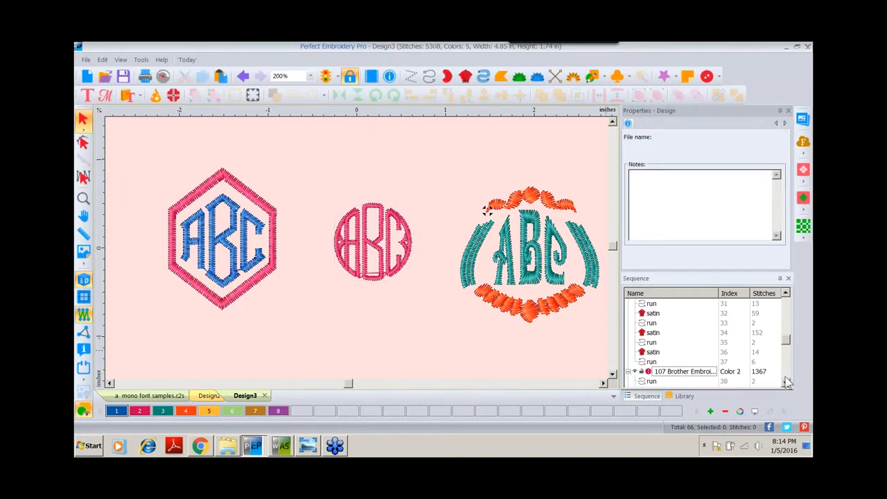
scroll(785, 382, "down", 7)
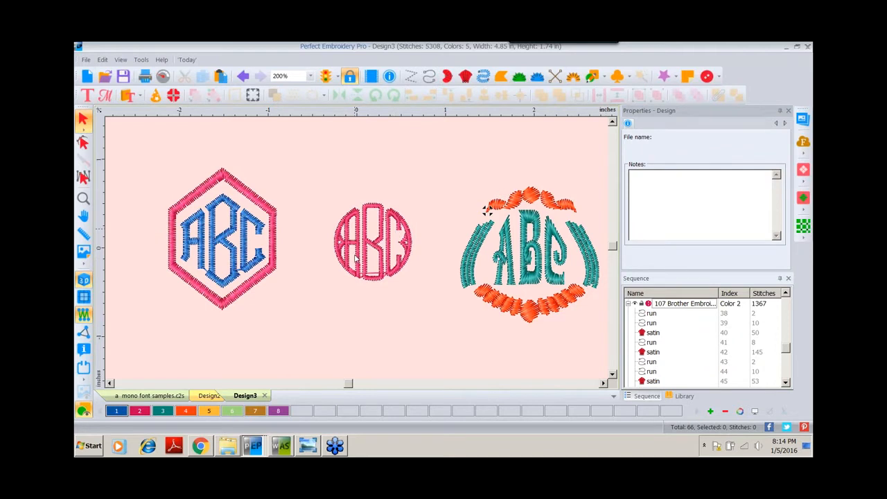
left_click(242, 76)
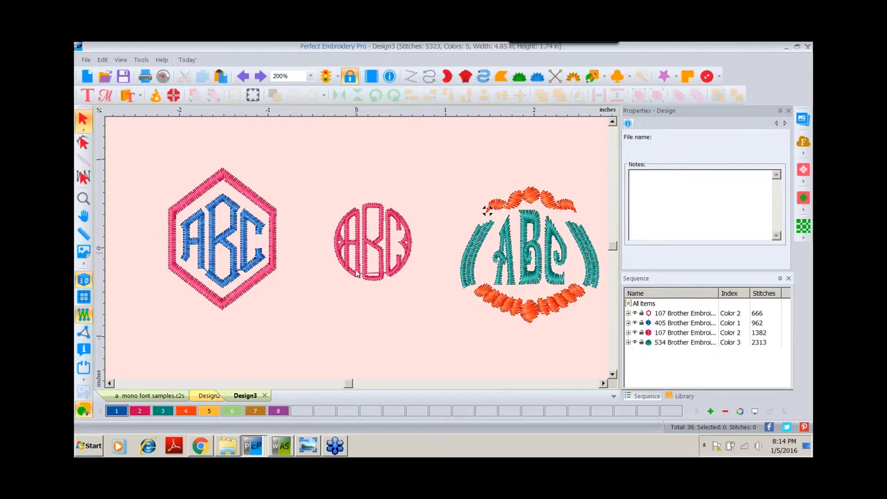
- Break up the pink circle monogram's text into separate stitch objects and clear the selection
left_click(362, 244)
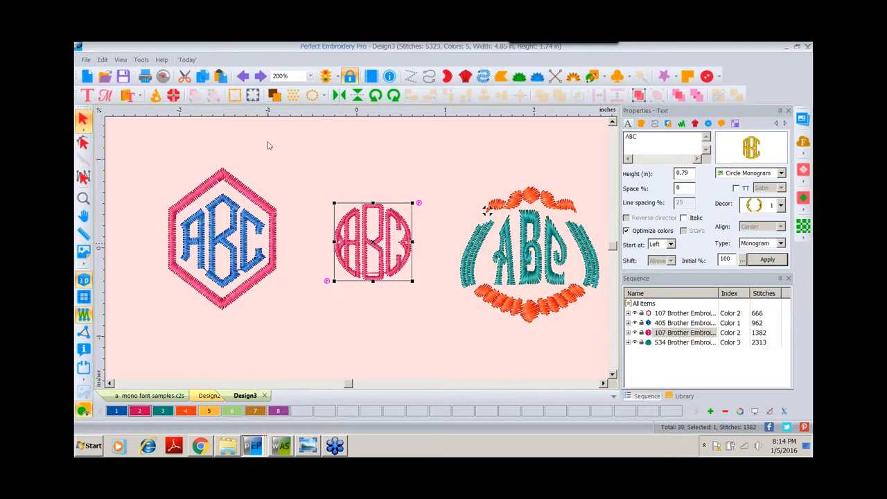
right_click(355, 229)
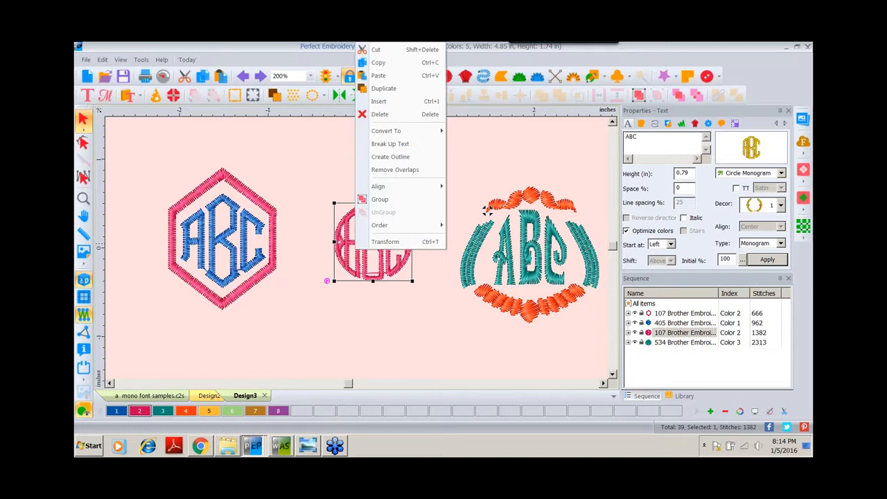
left_click(376, 143)
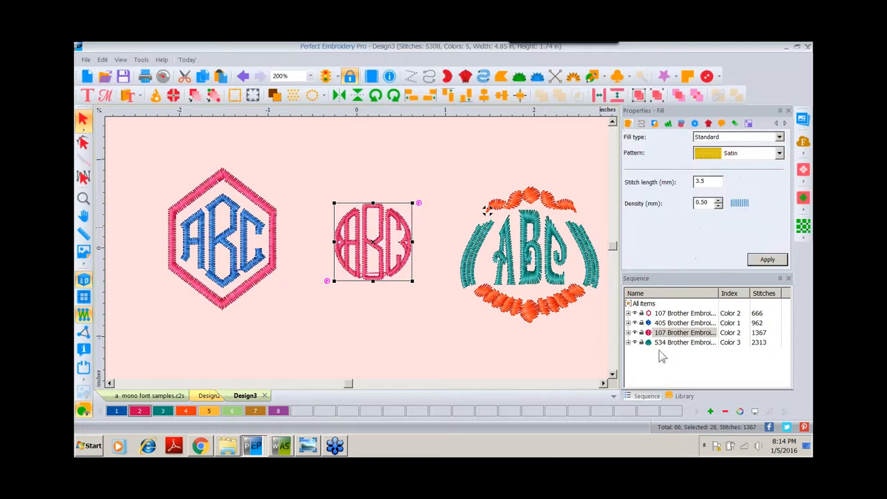
left_click(420, 321)
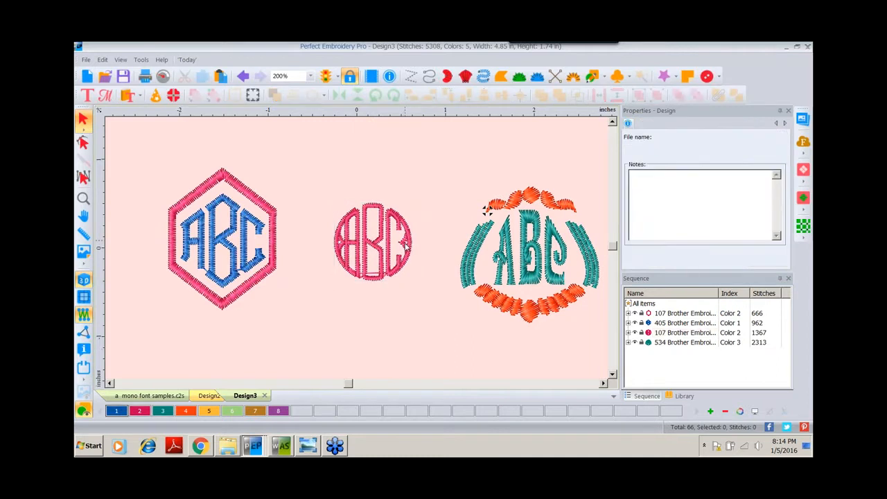
- Separate the pink ABC letters from their curved side borders, moving the borders aside and back over them
left_click_drag(405, 241, 463, 156)
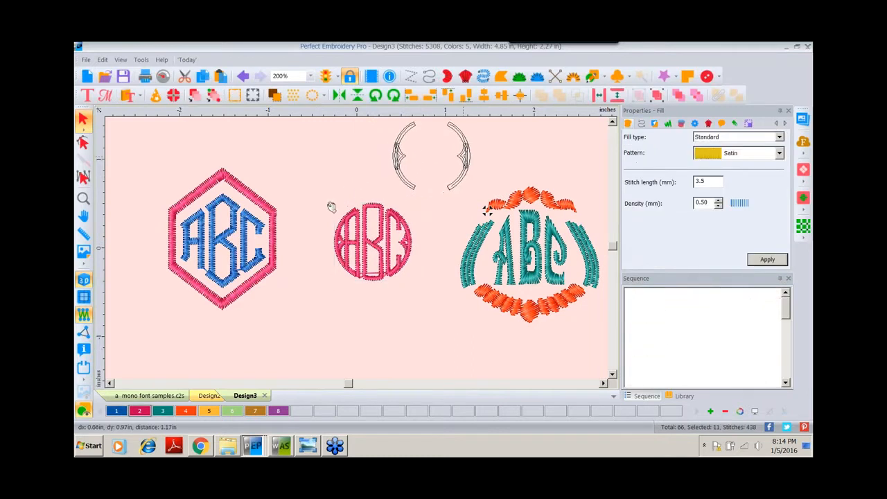
left_click_drag(317, 190, 420, 301)
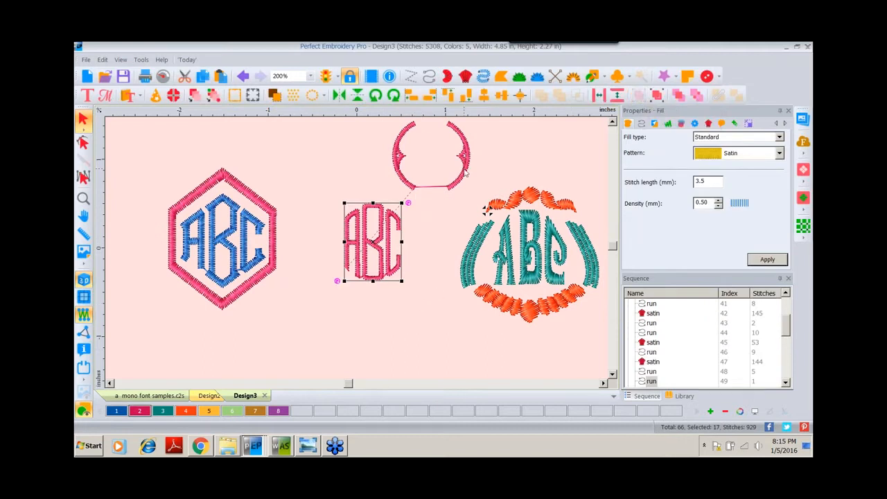
left_click_drag(466, 173, 405, 258)
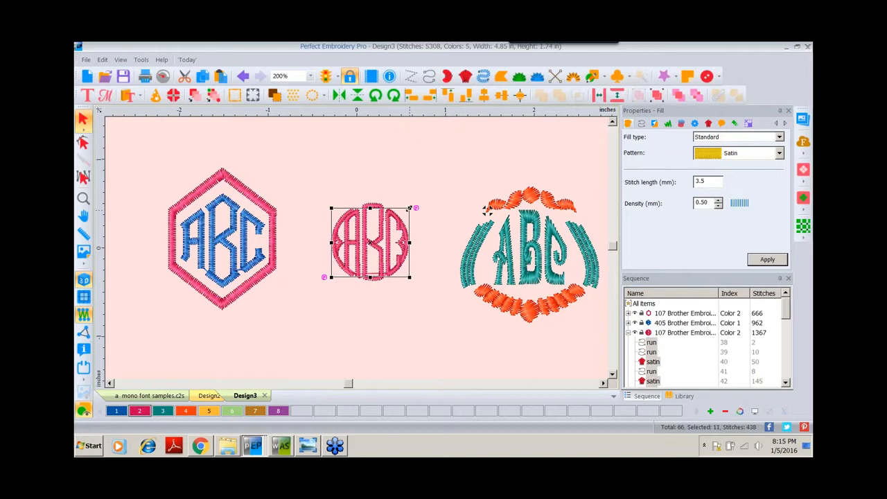
- Enlarge and center the curved side borders around the pink letters and recolor them with thread color 3, Teal Green
left_click_drag(409, 207, 426, 193)
mouse_move(419, 228)
left_mouse_down()
mouse_move(407, 237)
mouse_move(417, 245)
left_mouse_up()
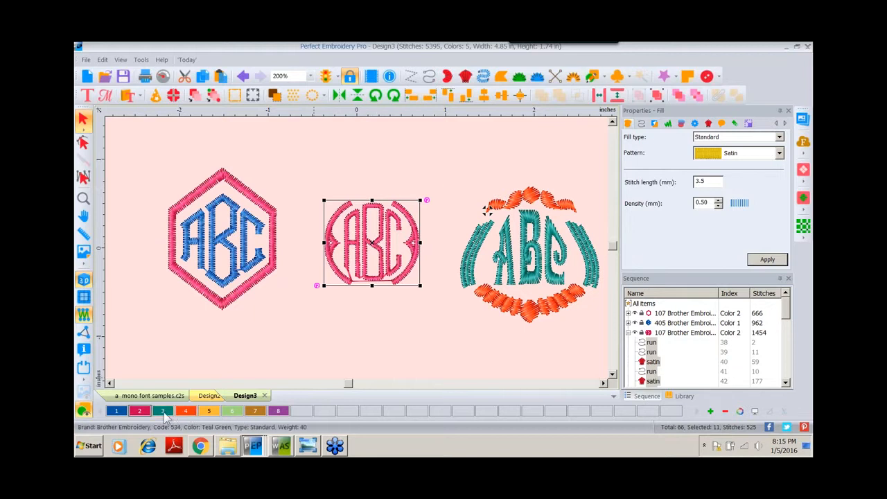
left_click(163, 411)
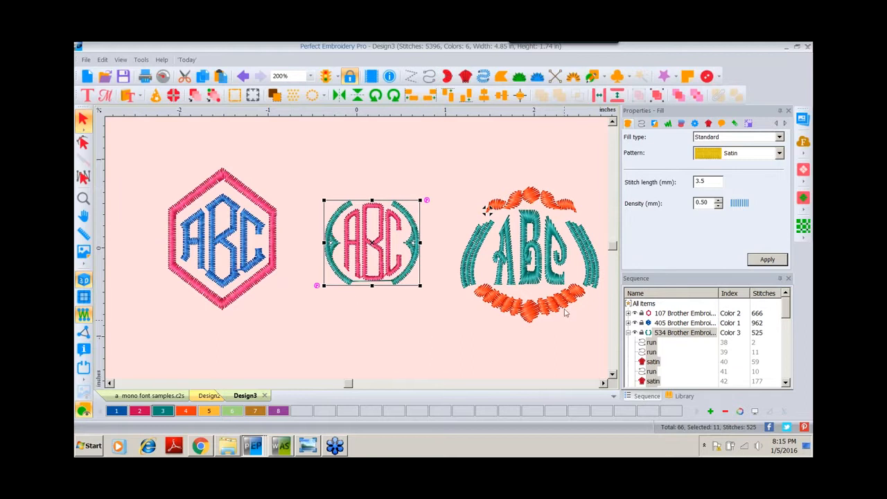
- Break up the framed Daividia monogram's text and bring its separate color entries into view in the sequence
left_click(487, 208)
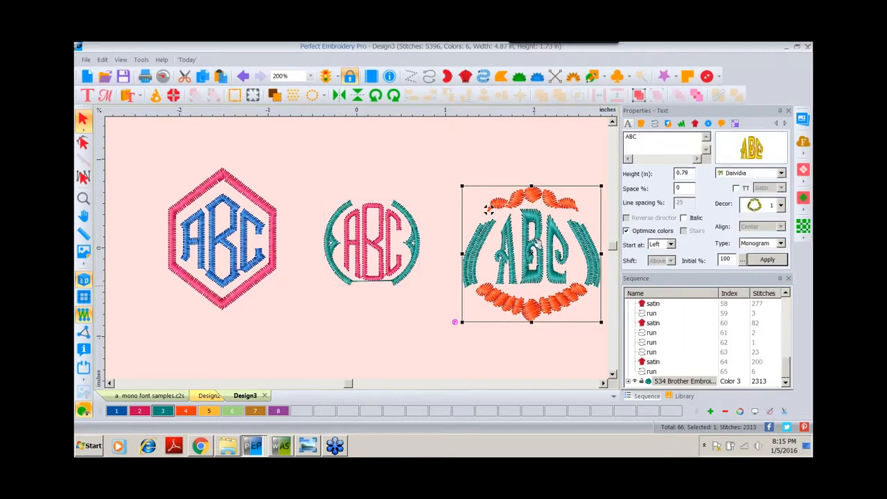
right_click(535, 252)
left_click(595, 149)
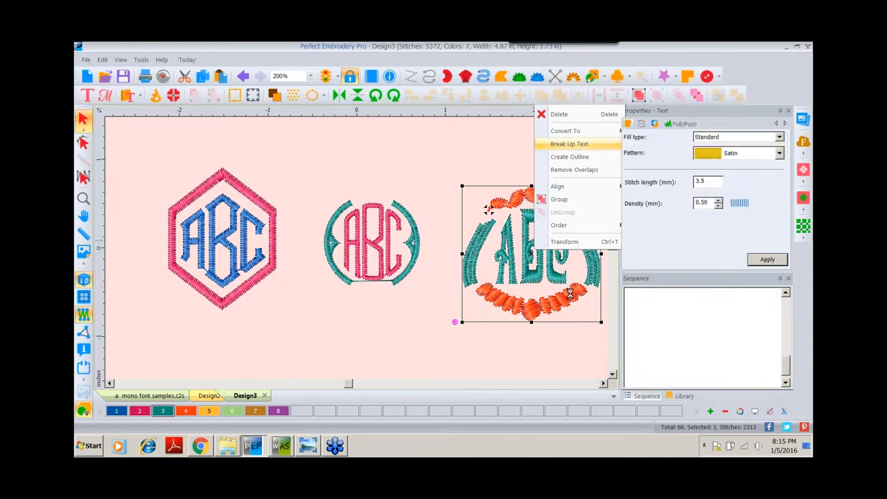
left_click(786, 382)
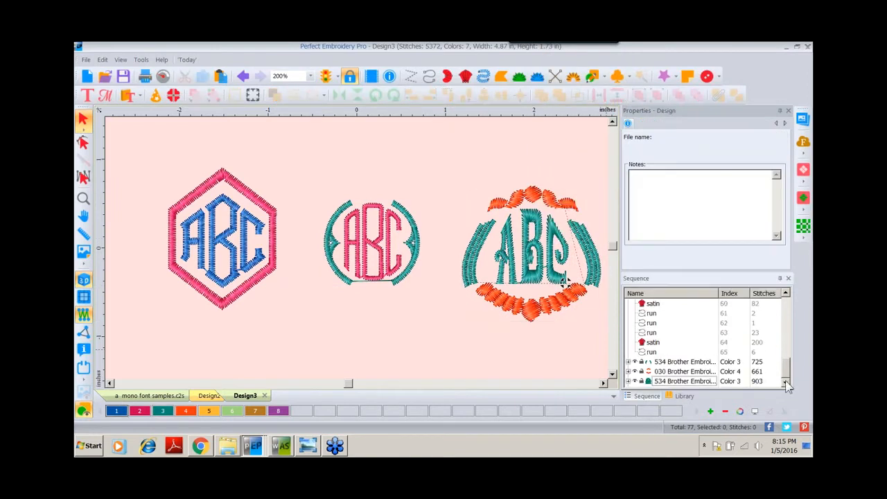
- Select the framed monogram's teal letters, then its side borders with the orange ornaments, to examine what each color entry contains
left_click(661, 384)
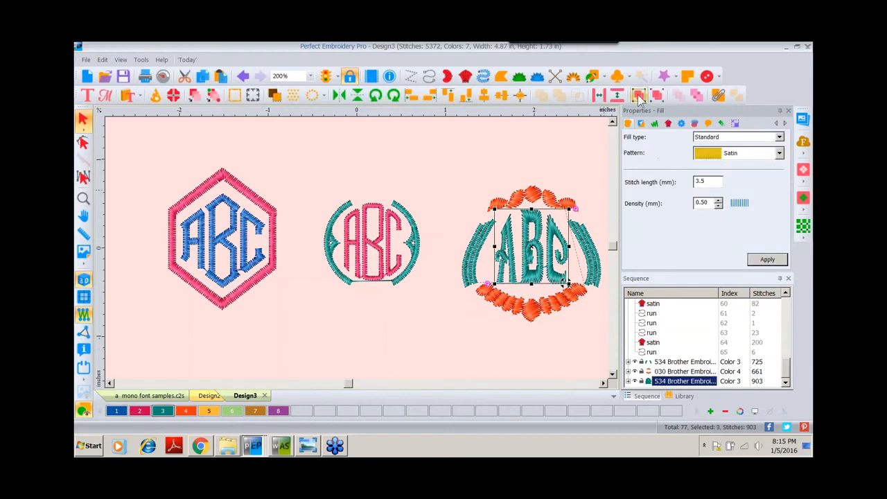
left_click(445, 369)
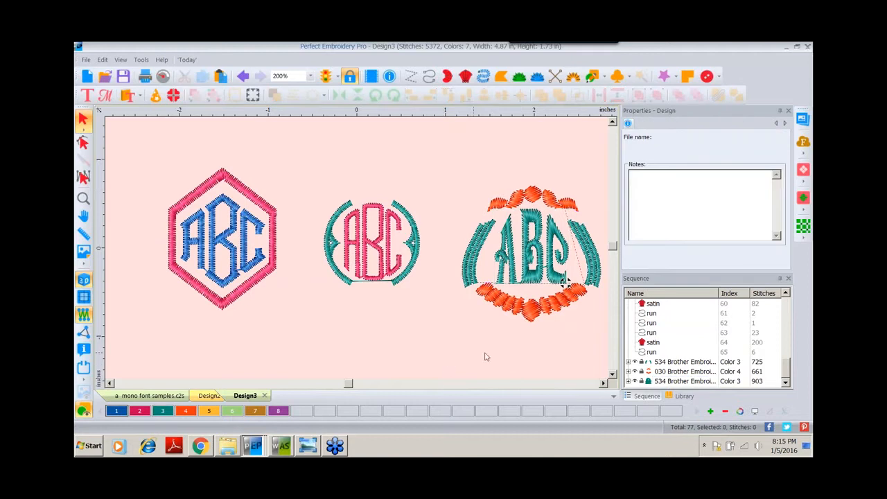
left_click(667, 362)
left_click(668, 372, "shift")
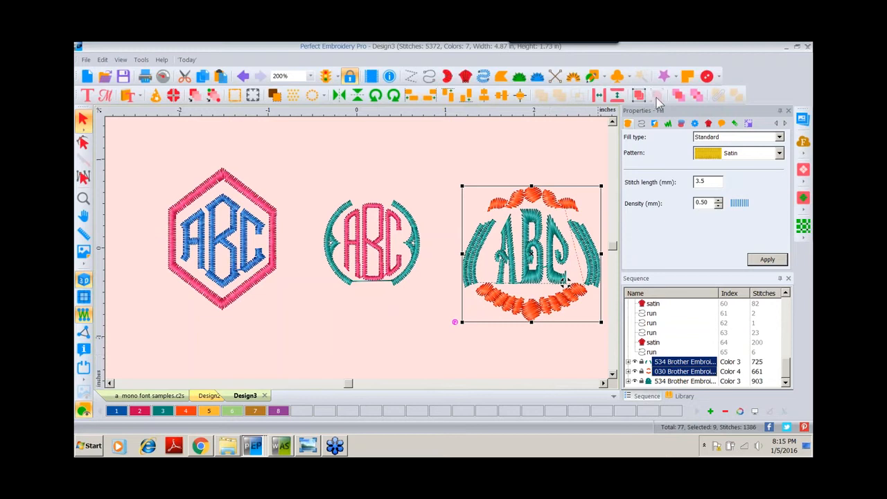
left_click(430, 353)
- Recolor the framed monogram's side borders with thread color 8 and its orange upper and lower ornaments with thread color 5
left_click(652, 351)
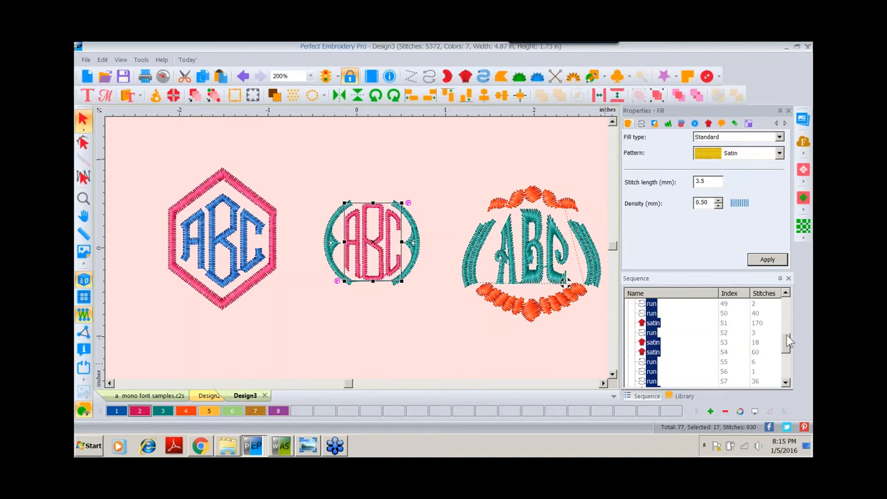
left_click_drag(787, 341, 787, 385)
left_click(686, 361)
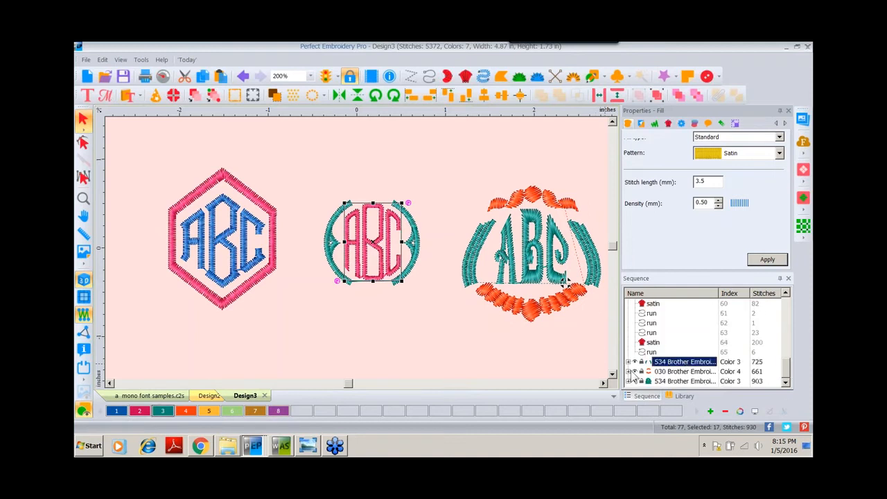
left_click(278, 411)
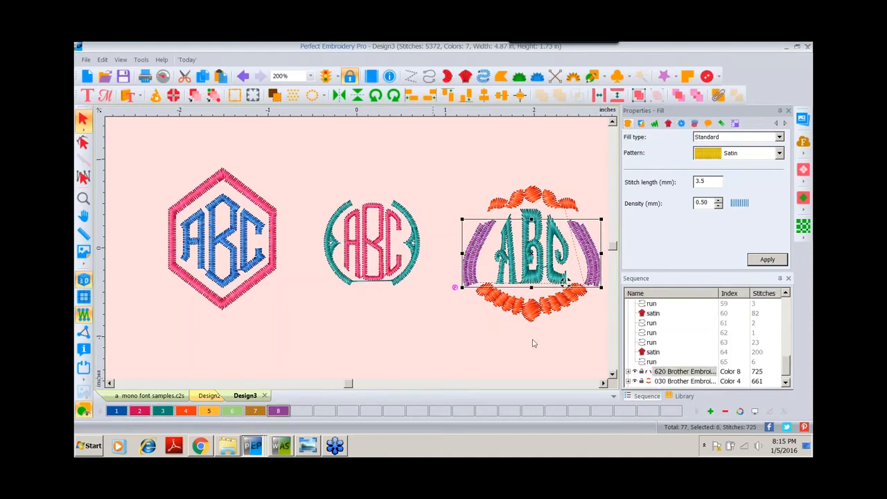
left_click(679, 381)
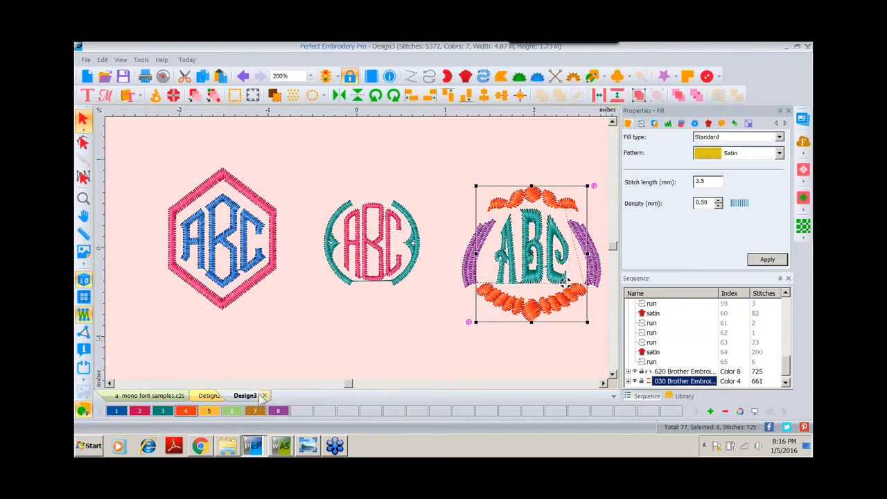
left_click(217, 406)
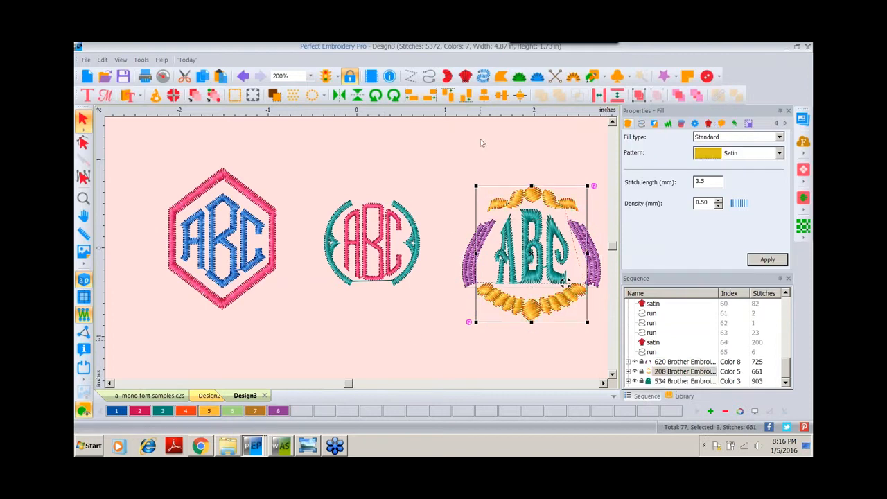
left_click(441, 336)
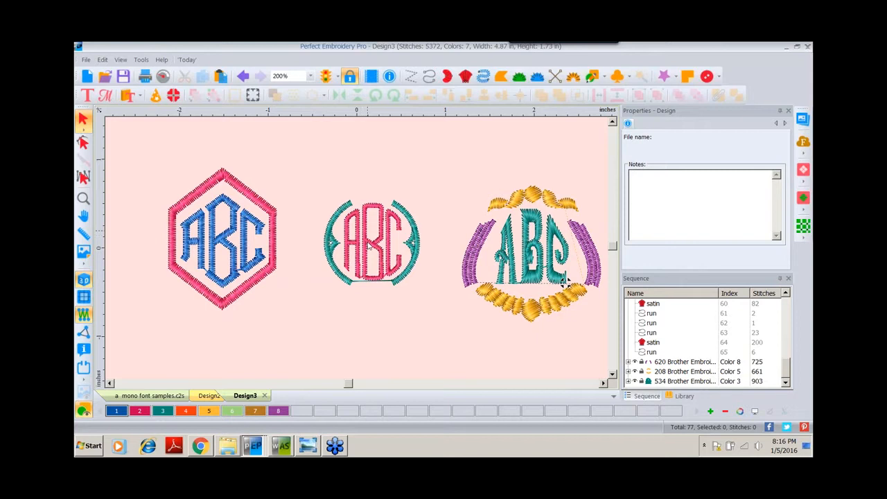
mouse_move(371, 246)
left_mouse_down()
mouse_move(371, 212)
mouse_move(371, 243)
left_mouse_up()
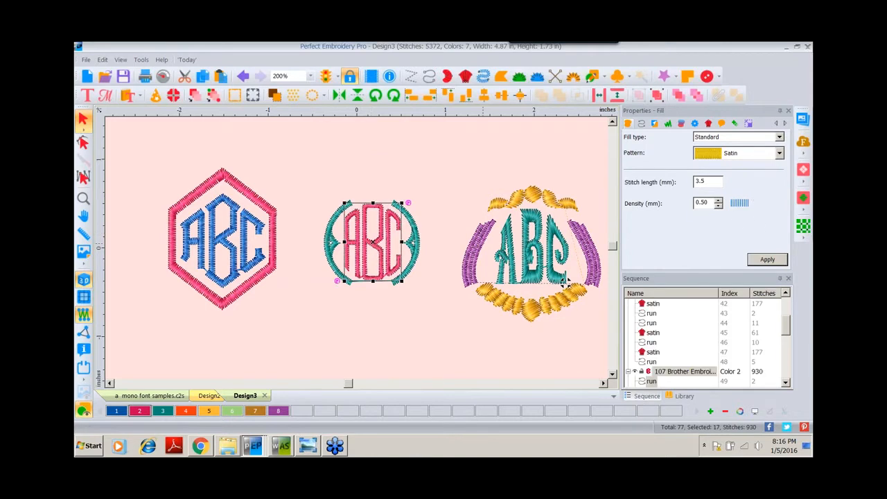
- Switch to Word Art in Stitches and place an ABC monogram with decor 3, the hexagon frame, displayed in 3D
left_click(282, 447)
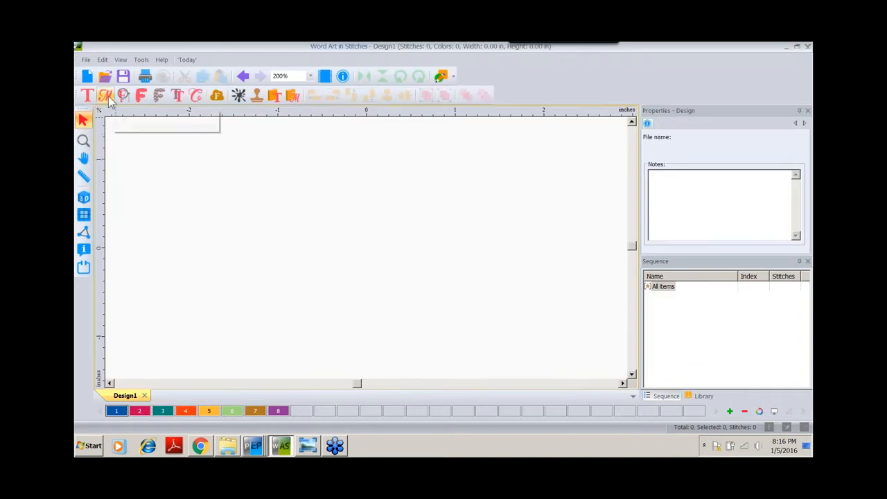
left_click(106, 94)
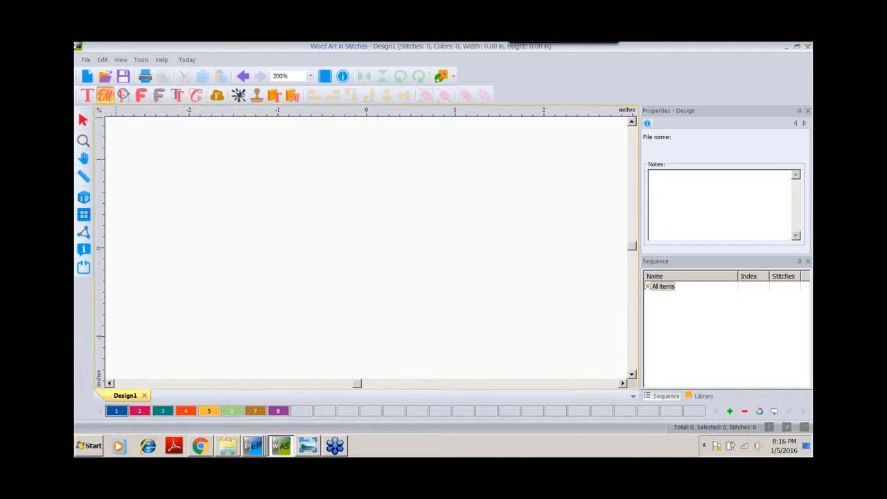
left_click(362, 258)
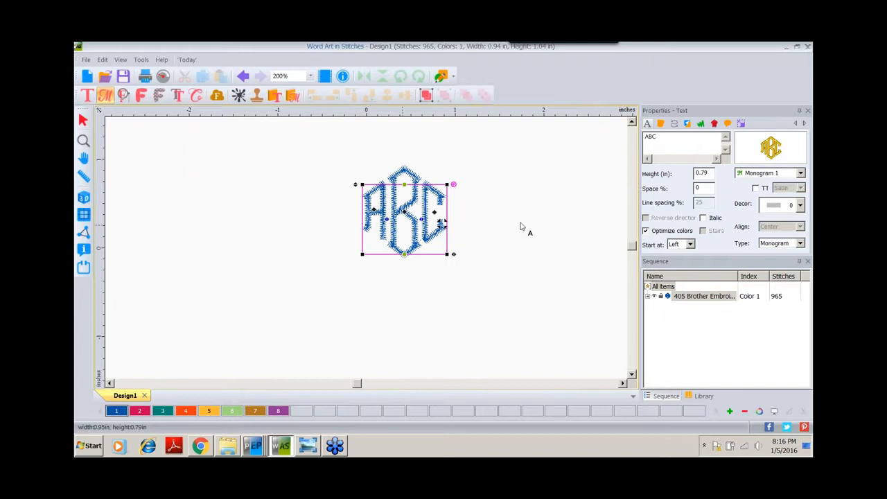
left_click(800, 206)
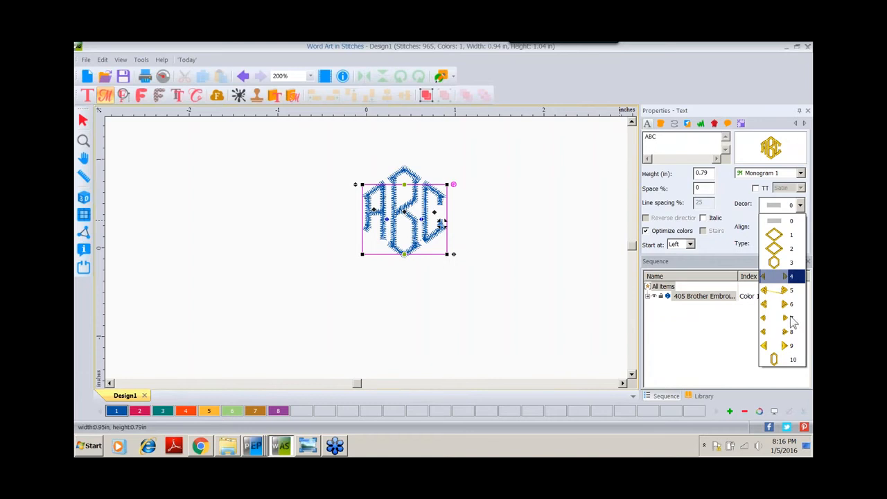
left_click(788, 264)
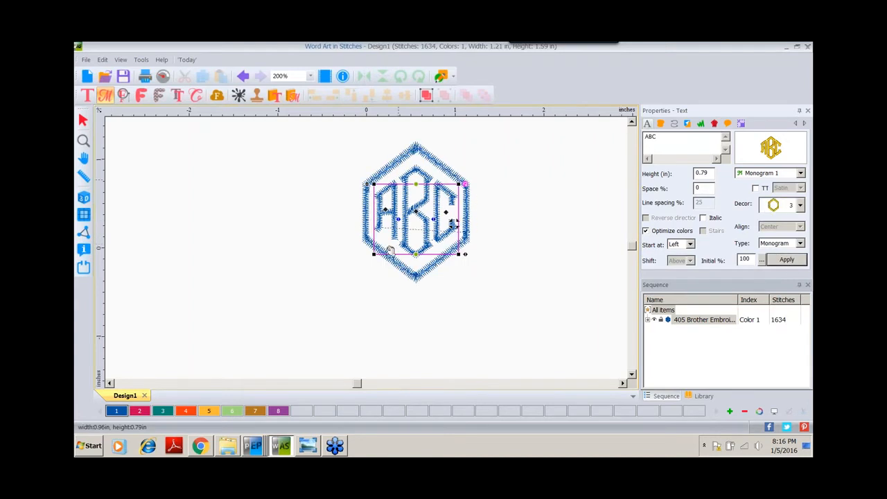
left_click(83, 199)
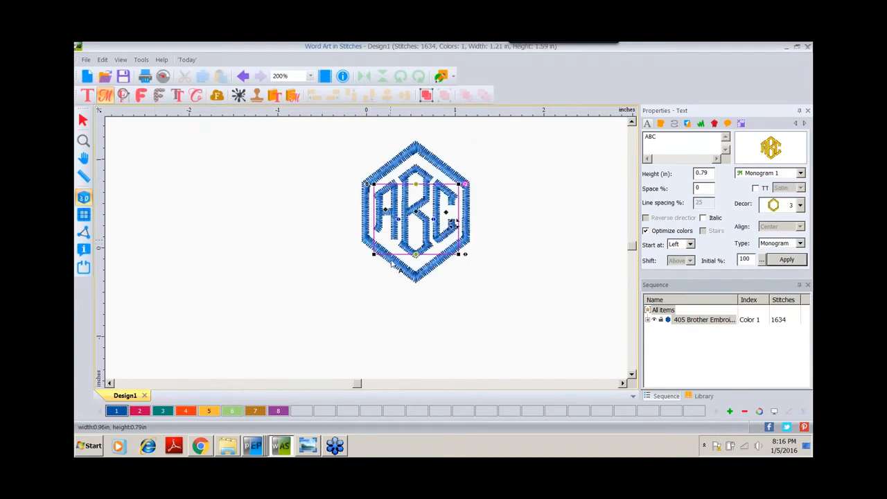
- Select the hexagon monogram's text object in the sequence and check which editing commands are available for it
left_click(647, 320)
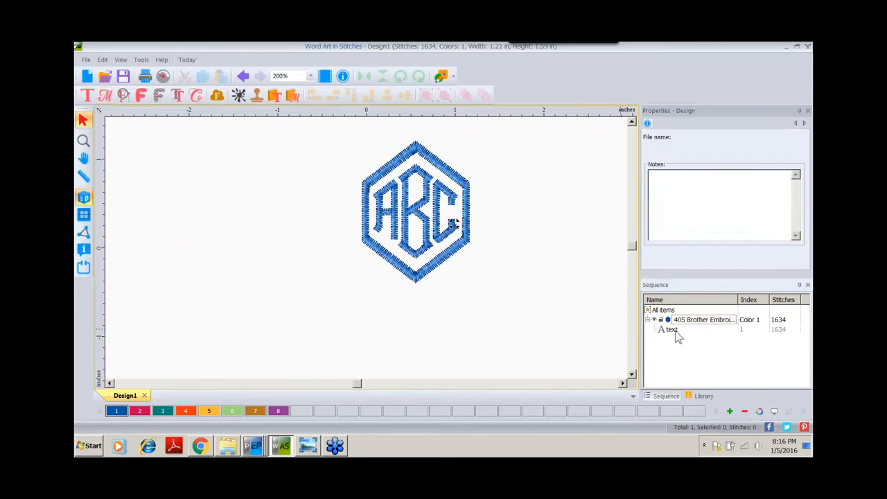
left_click(670, 329)
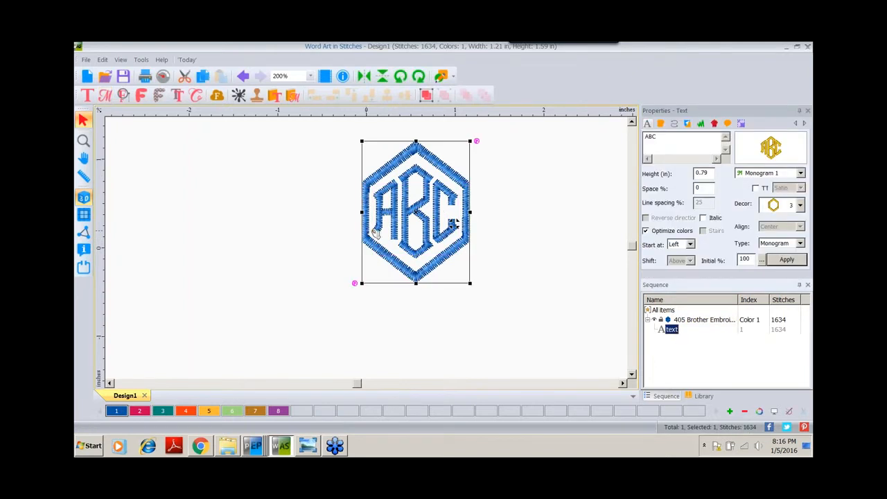
right_click(399, 200)
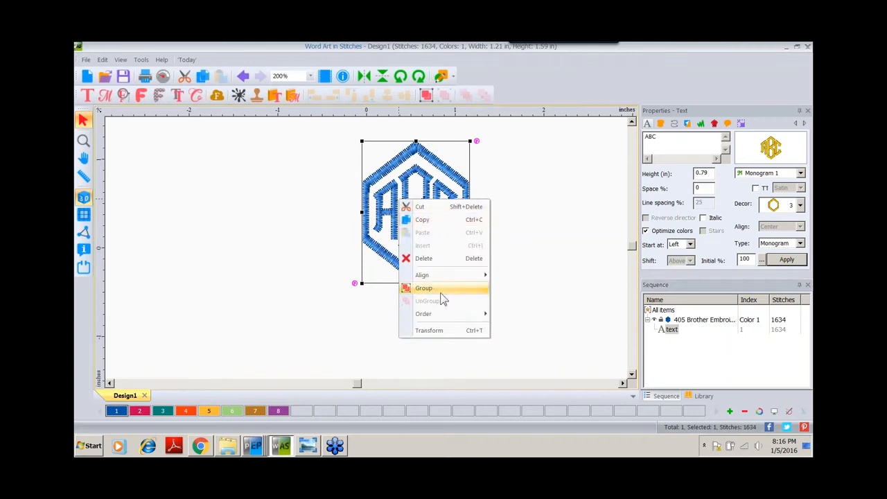
left_click(455, 177)
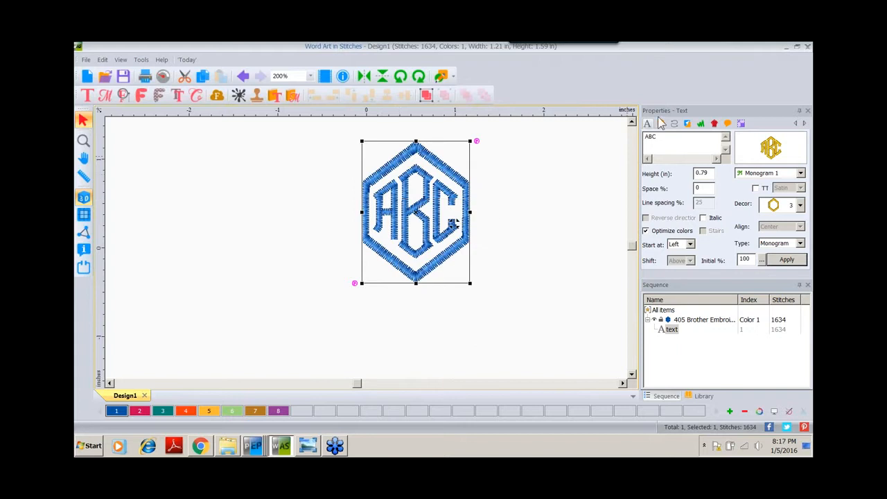
- Set the hexagon monogram's text color change to chars, apply it and clear the selection
left_click(727, 124)
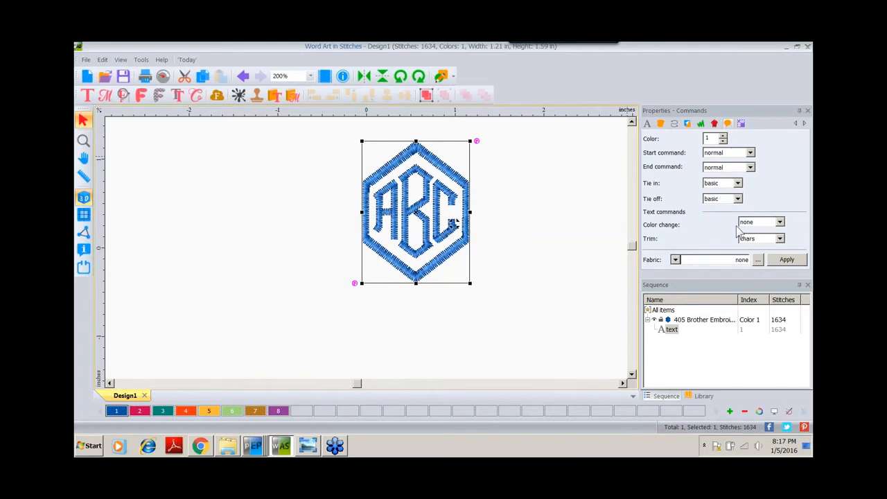
left_click(780, 222)
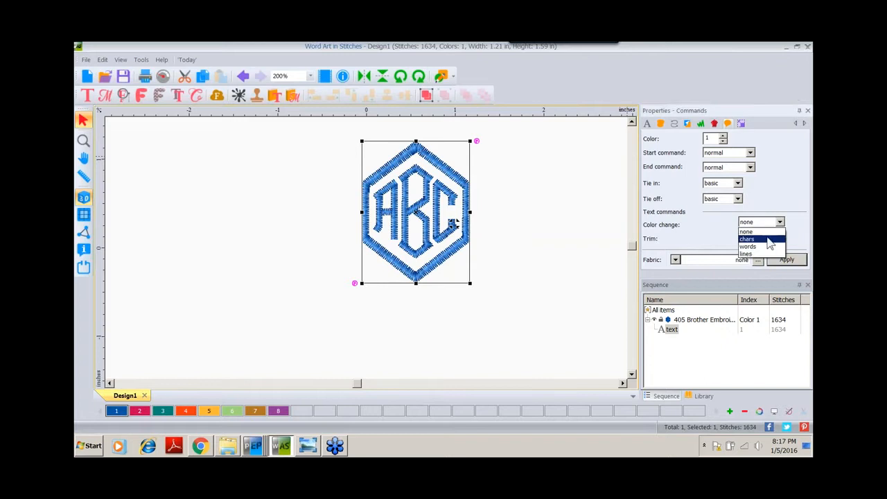
left_click(765, 240)
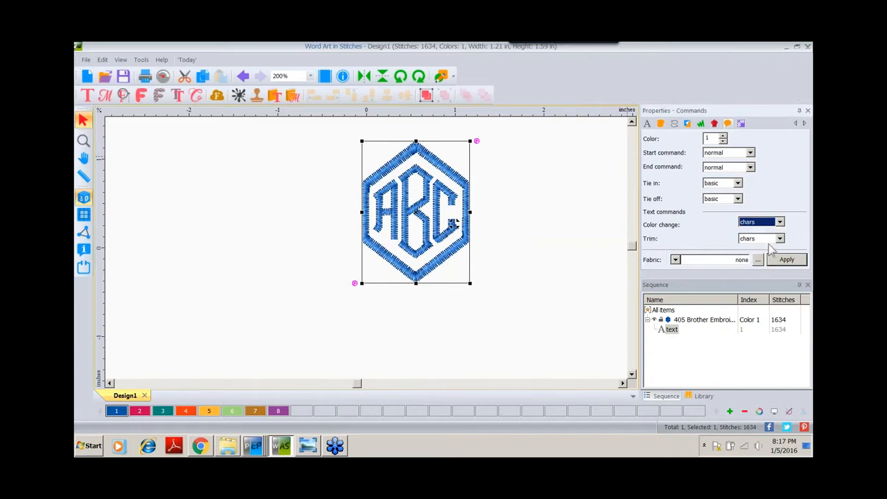
left_click(786, 259)
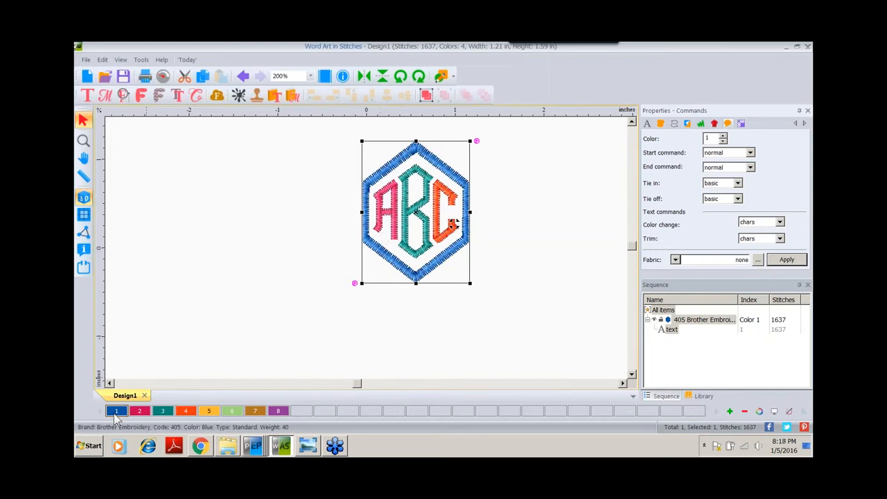
left_click(399, 311)
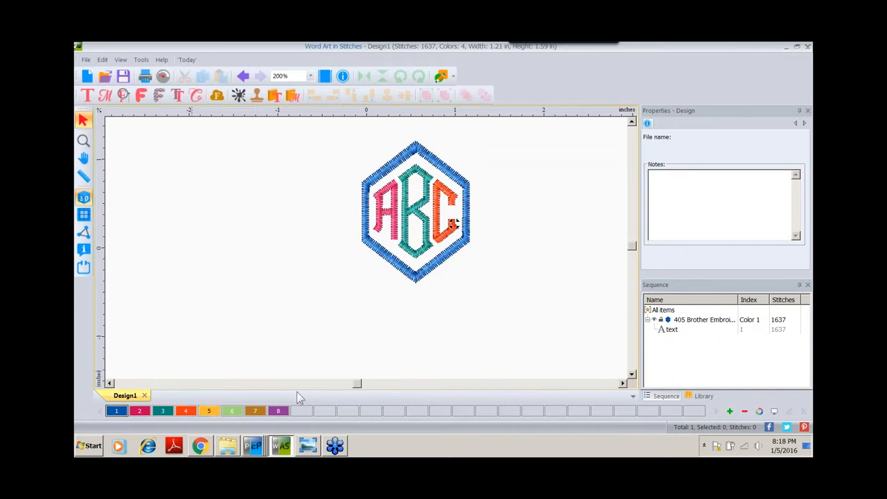
- Shift the hexagon monogram's colors by assigning thread color 5 as its starting color, and clear the selection
left_click(675, 320)
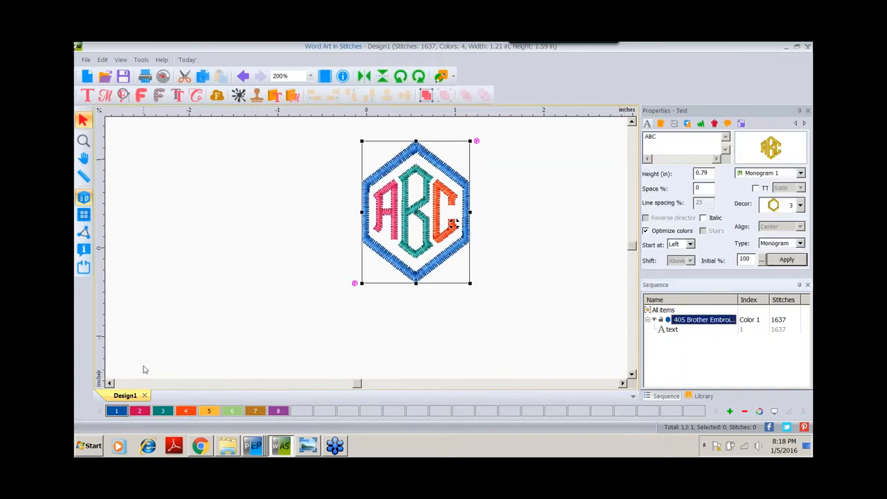
left_click(208, 412)
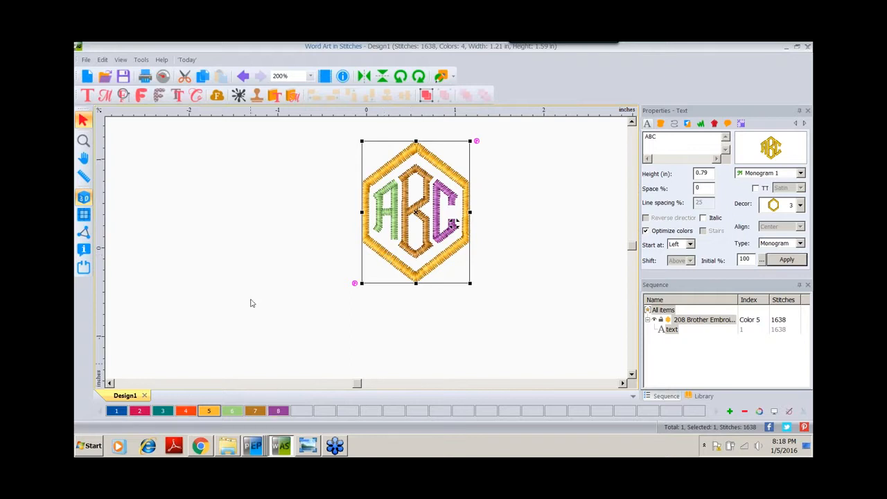
left_click(256, 239)
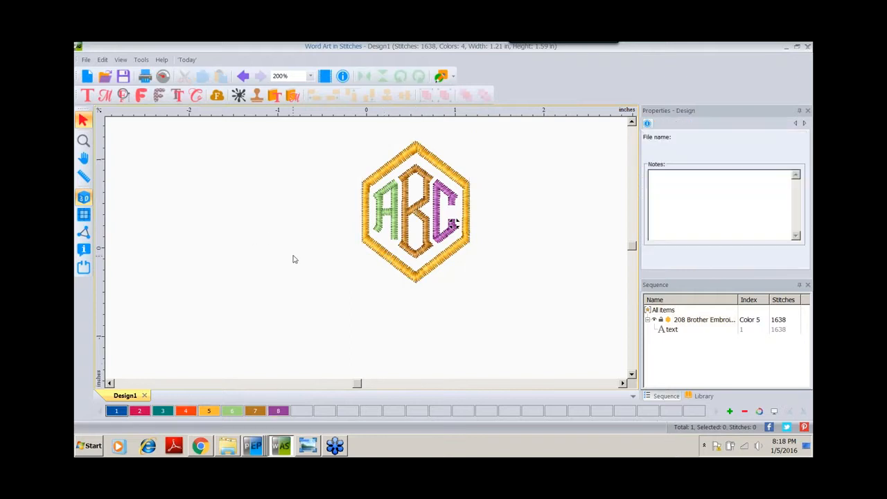
- Add a second ABC monogram beside the hexagon one and set its font to Monogram 2 from the font catalog
left_click(106, 95)
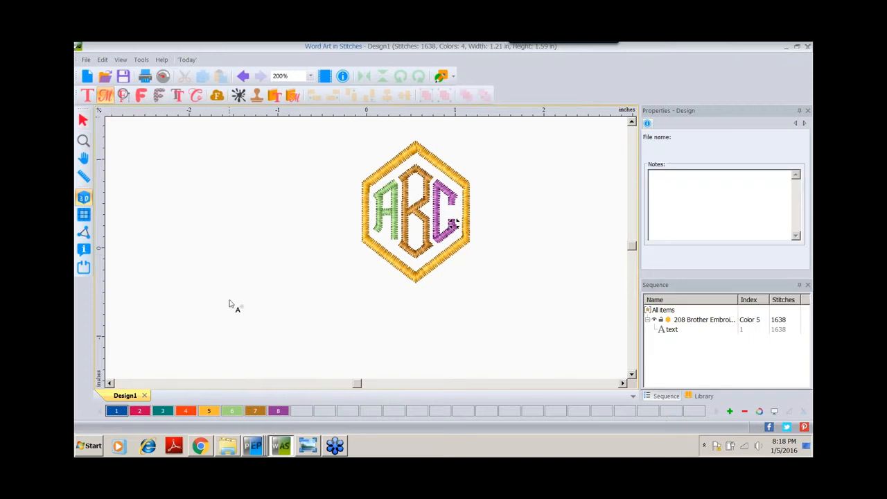
left_click(231, 299)
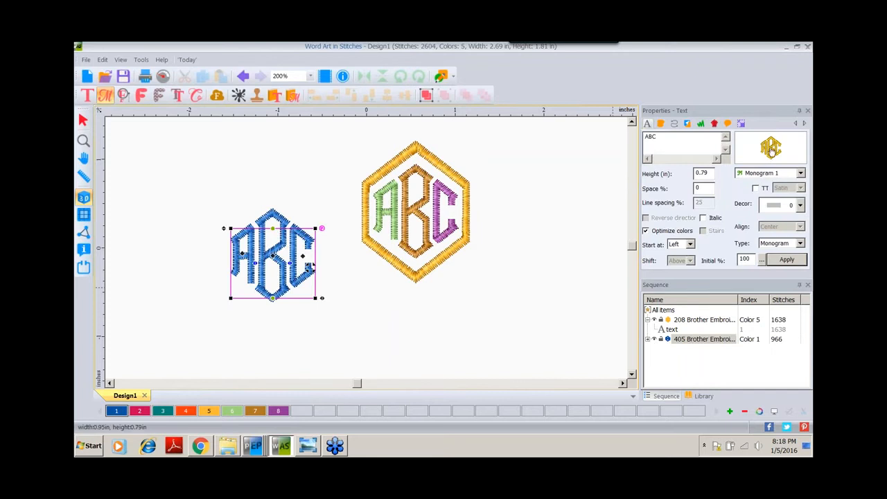
left_click(748, 143)
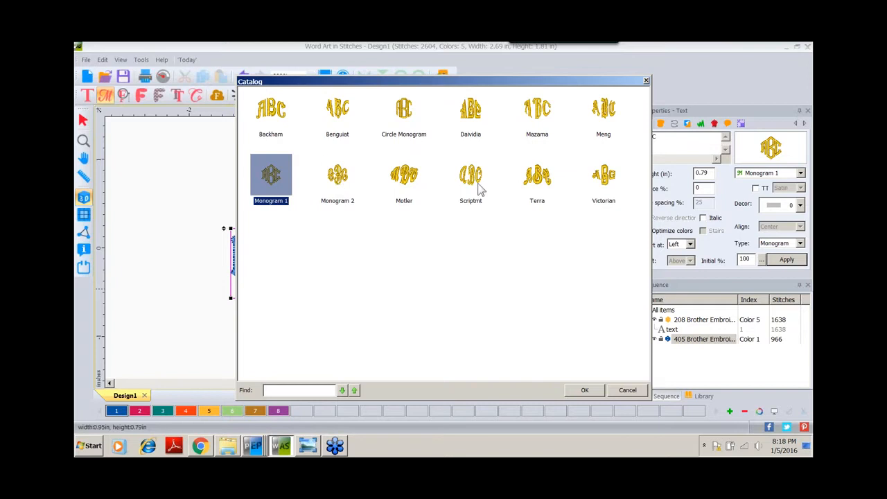
left_click(340, 181)
double_click(340, 181)
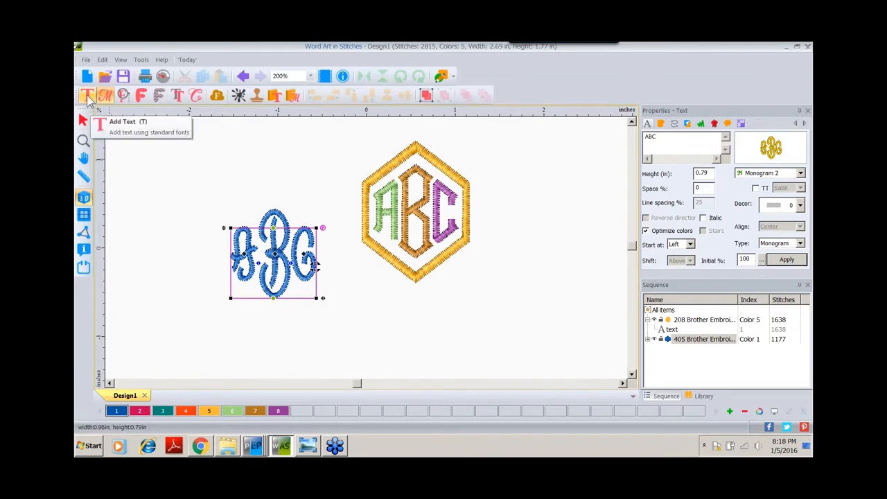
- Add the standard text KAP to the lower right of the hexagon monogram, set its type to Monogram and apply it
left_click(86, 100)
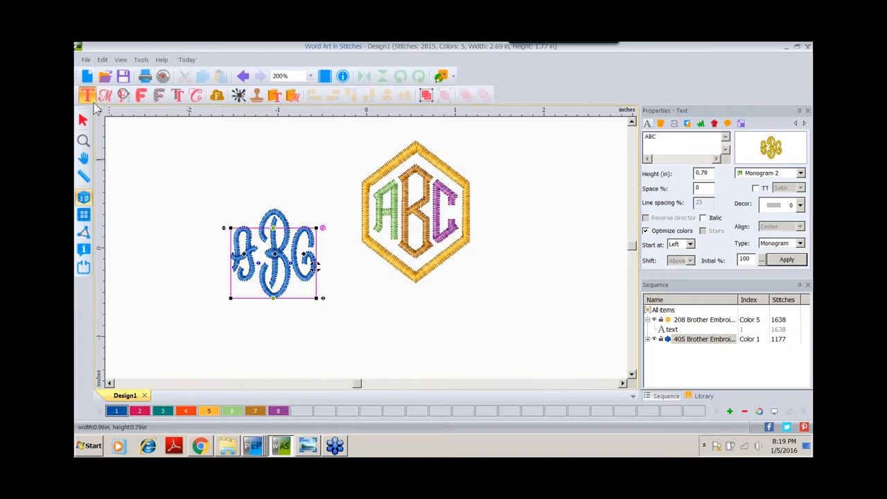
left_click(499, 309)
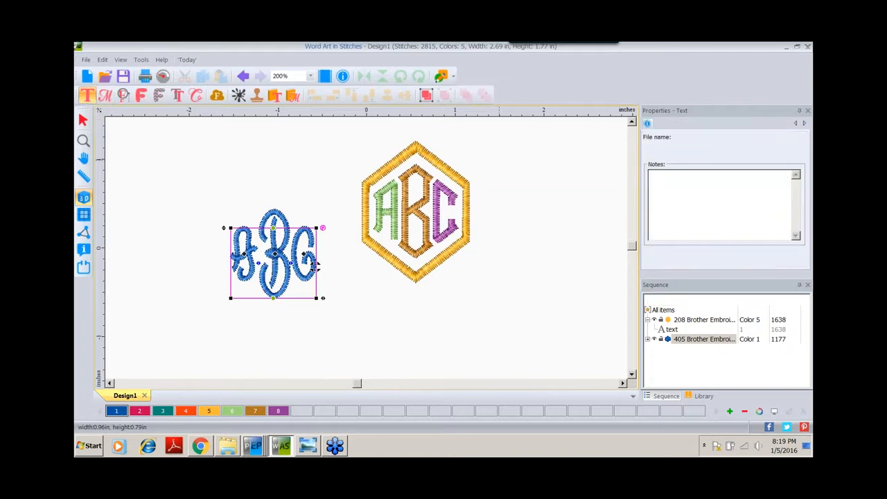
left_click(500, 312)
type("AP")
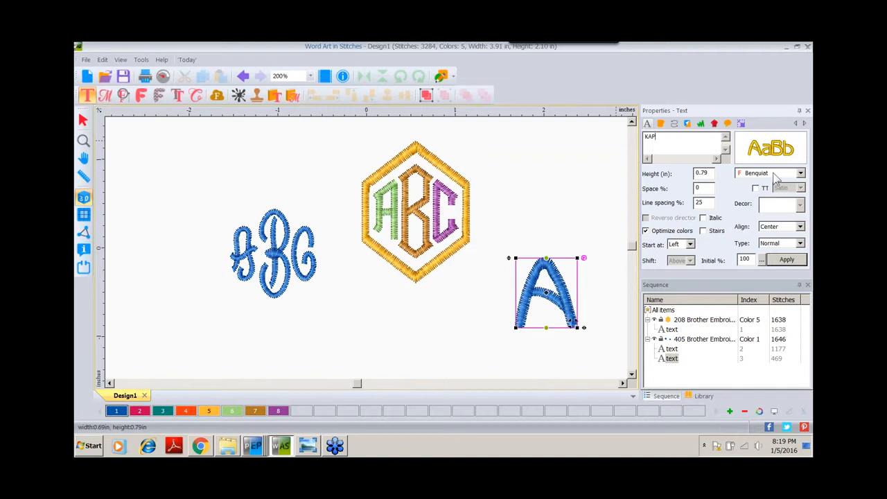
mouse_move(773, 152)
left_click(801, 244)
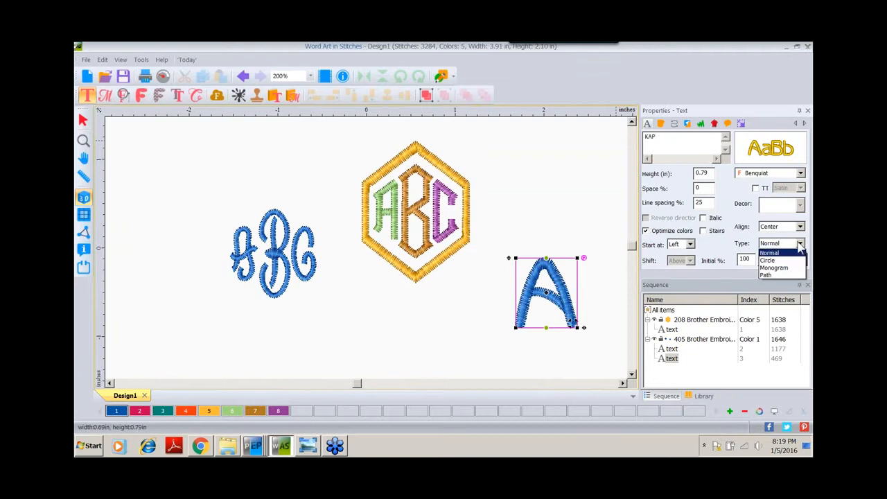
left_click(781, 272)
left_click(785, 261)
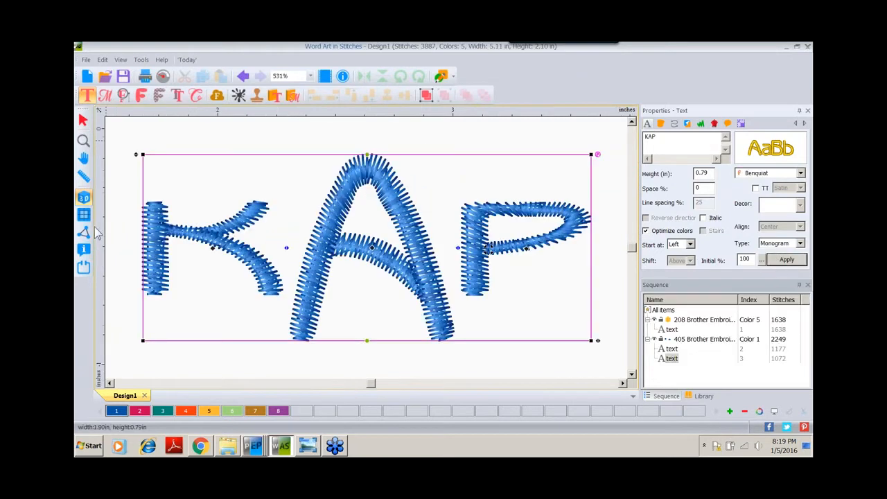
- Set the KAP monogram's font to Studio from the font catalog and move it just below the hexagon monogram
left_click(83, 140)
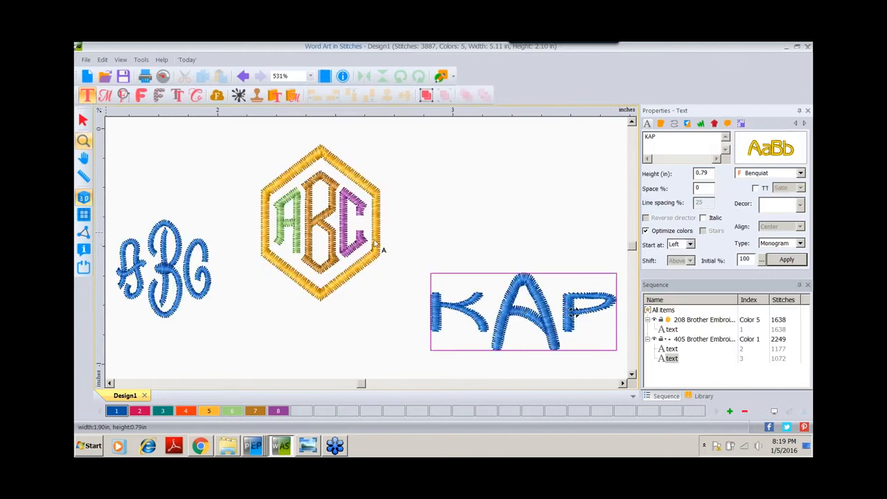
left_click(83, 120)
left_click(553, 330)
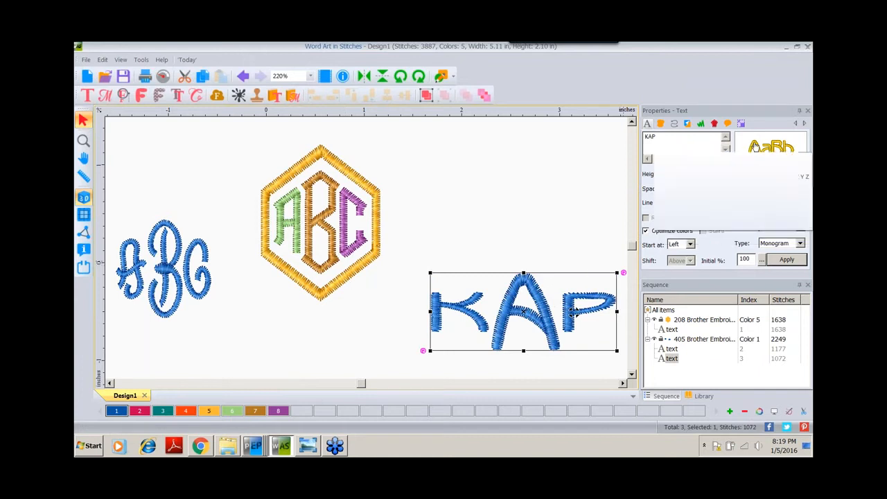
mouse_move(755, 147)
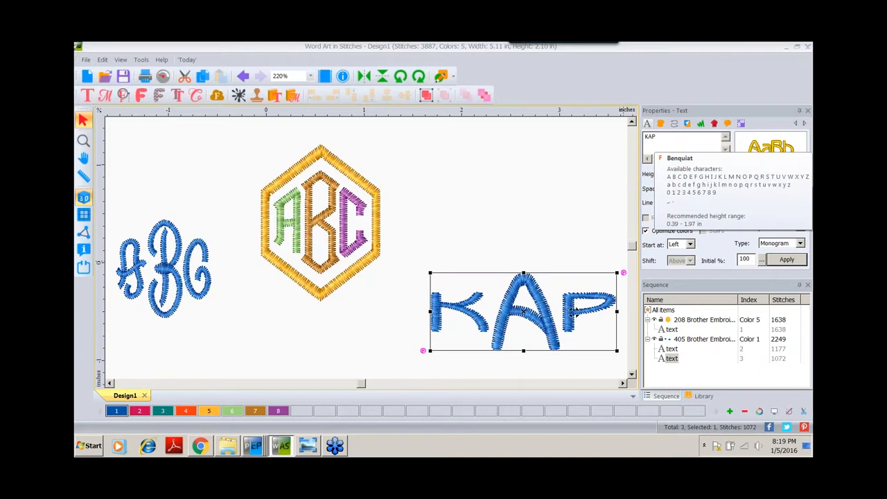
left_click(756, 147)
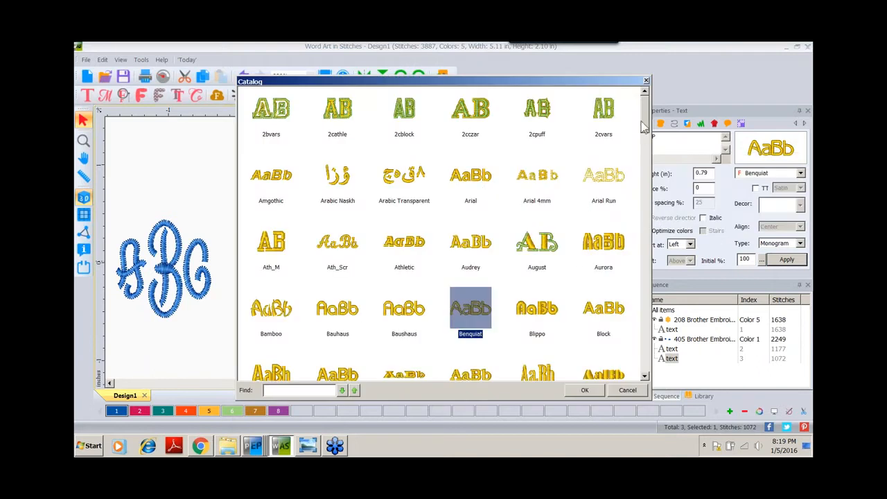
left_click_drag(644, 121, 643, 350)
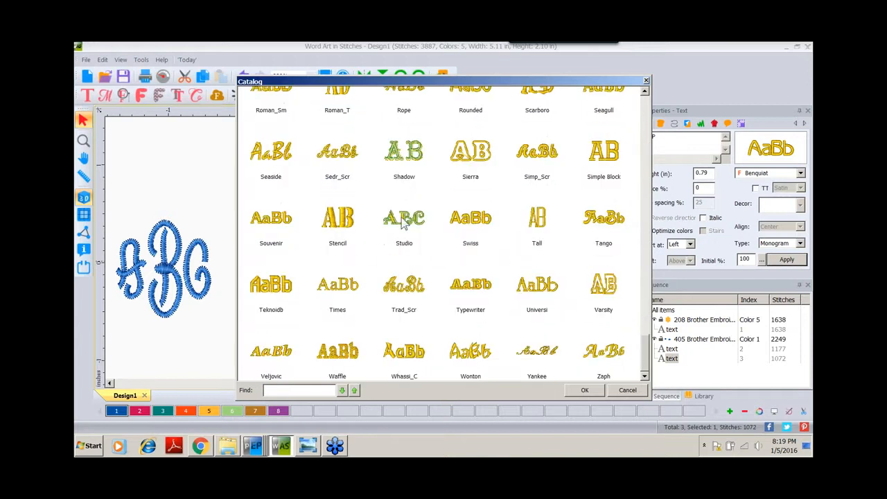
left_click(402, 223)
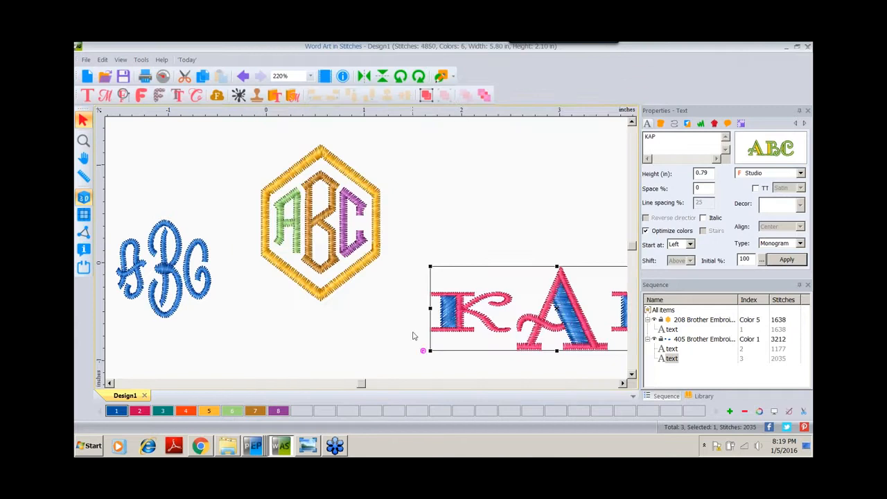
left_click_drag(453, 320, 358, 347)
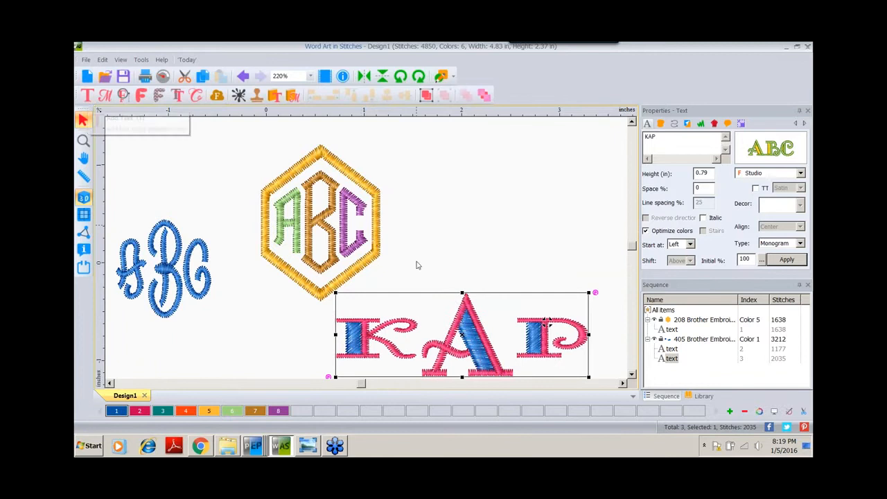
- Start a new design and add the single letter A as standard text
left_click(86, 76)
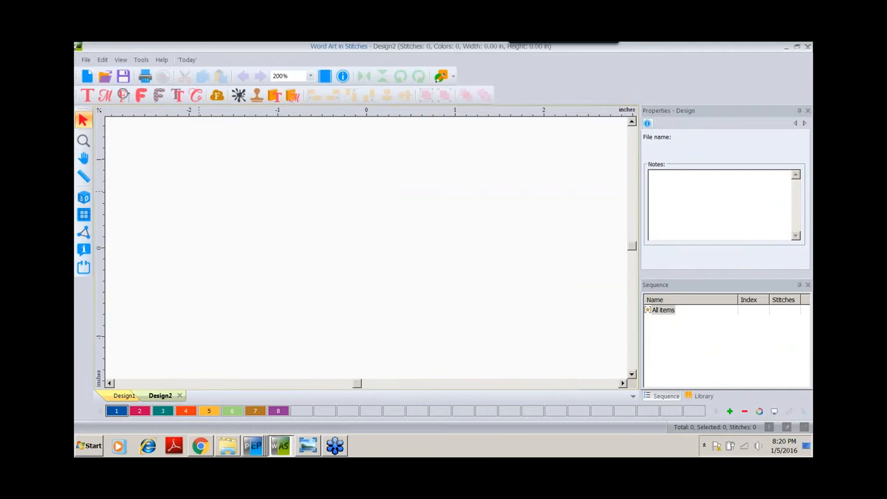
left_click(86, 96)
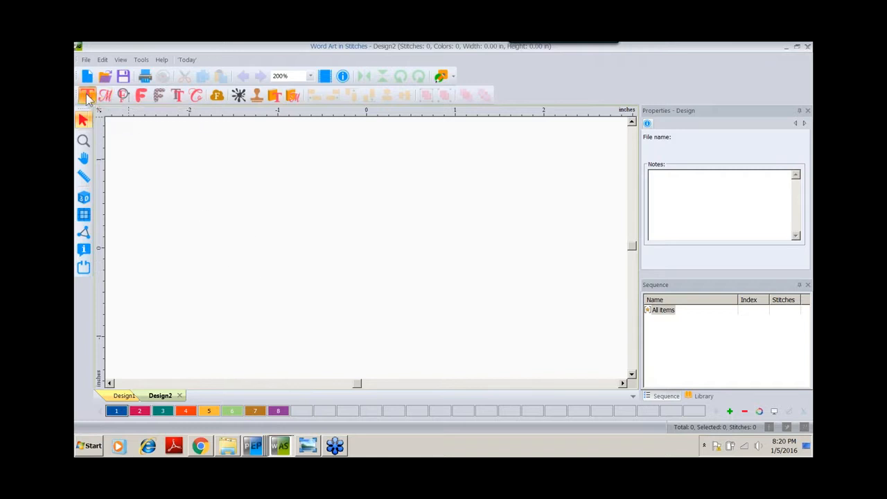
left_click(340, 269)
type("A")
- Browse the font catalog's decorative monogram fonts, set the letter A's font to Mono27 and turn on the 3D view
left_click(755, 154)
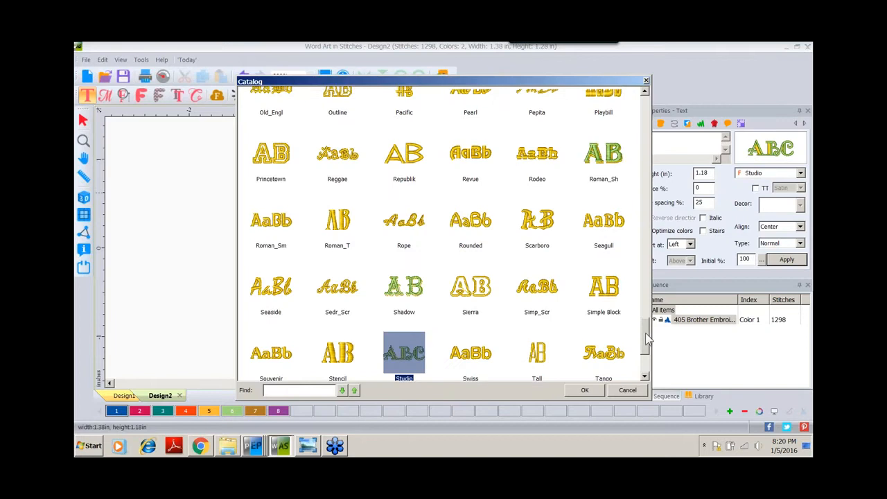
left_click_drag(645, 339, 645, 256)
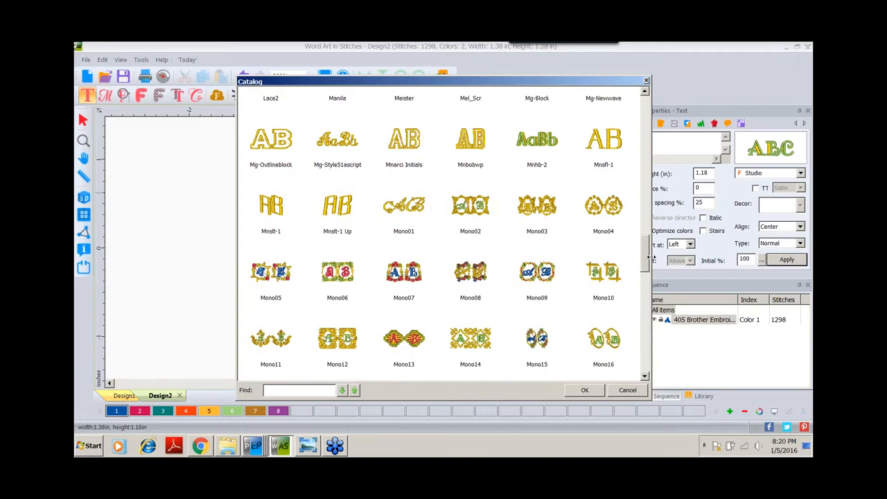
left_click_drag(645, 259, 647, 323)
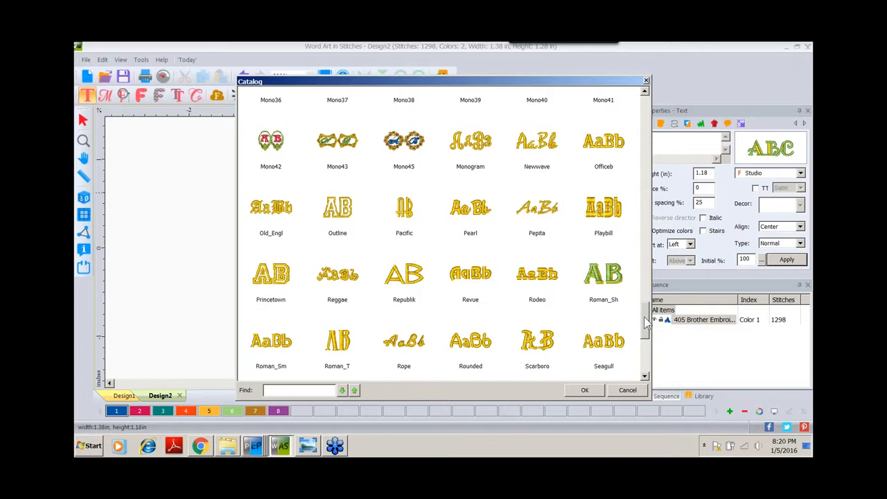
left_click_drag(645, 321, 646, 267)
double_click(477, 369)
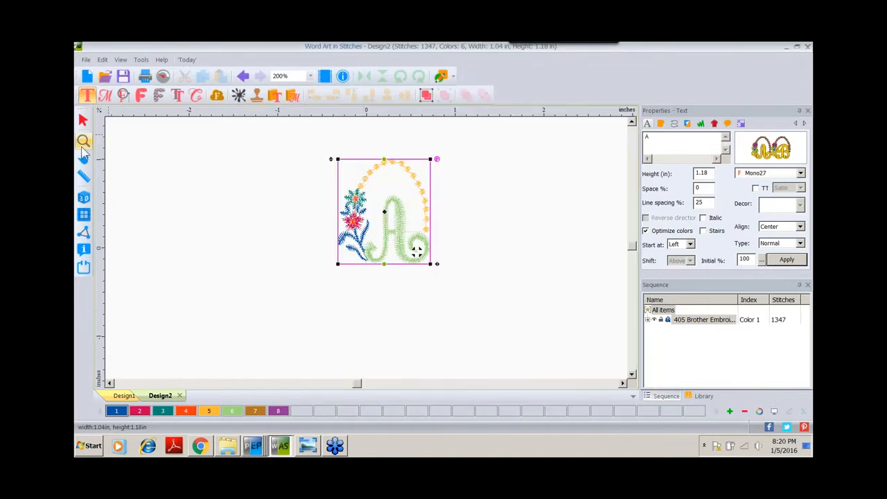
left_click(83, 200)
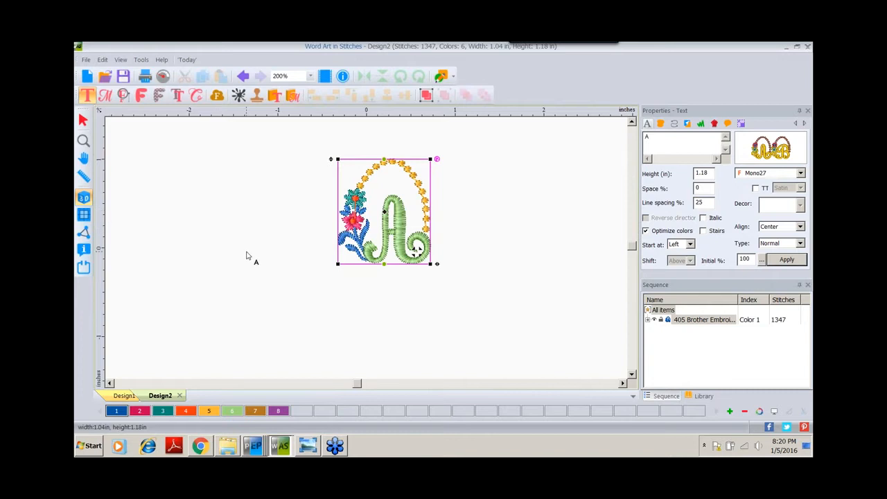
- Add a second text object beside the decorative A, set its font to Cursive, enter "manda" and apply it
key("Escape")
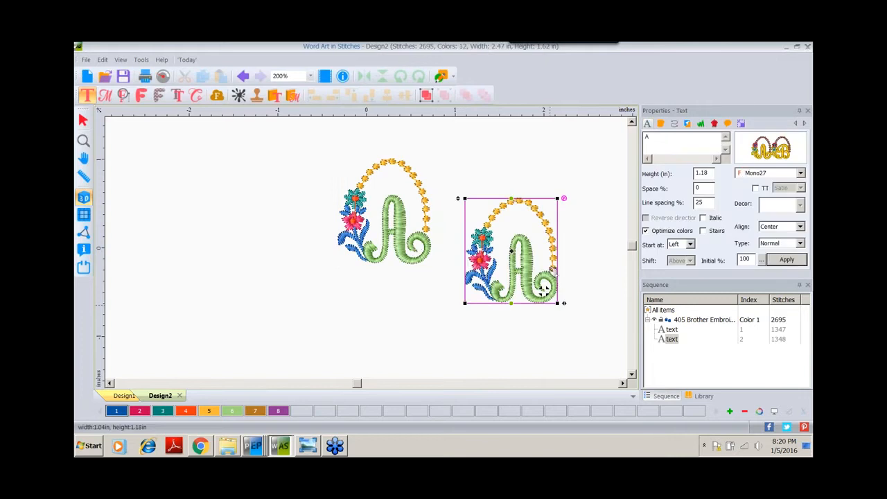
left_click(758, 153)
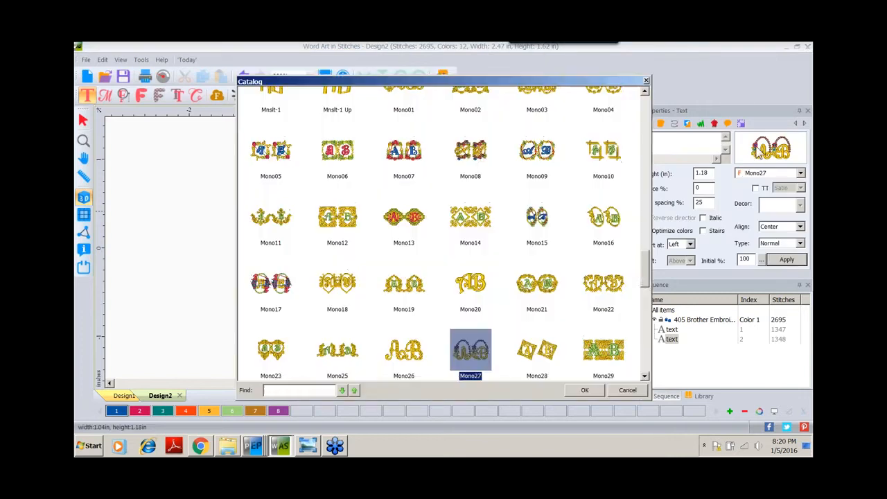
left_click_drag(645, 279, 645, 166)
left_click(271, 332)
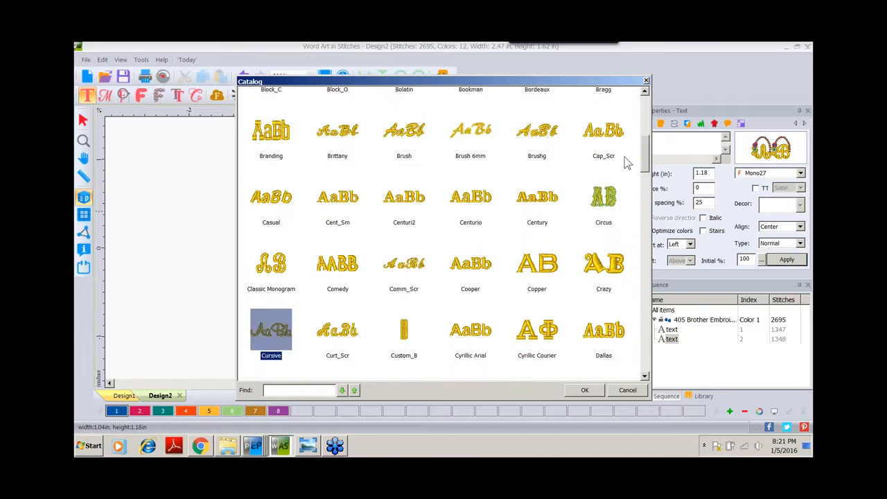
double_click(269, 328)
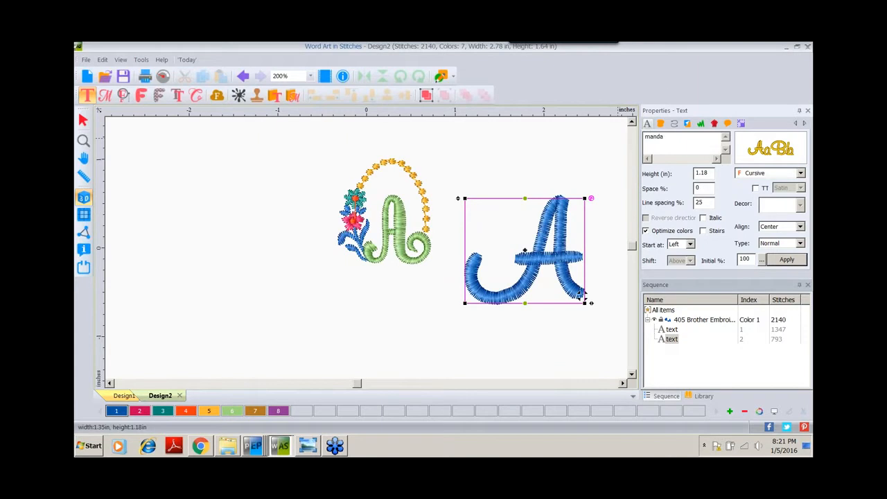
left_click(786, 260)
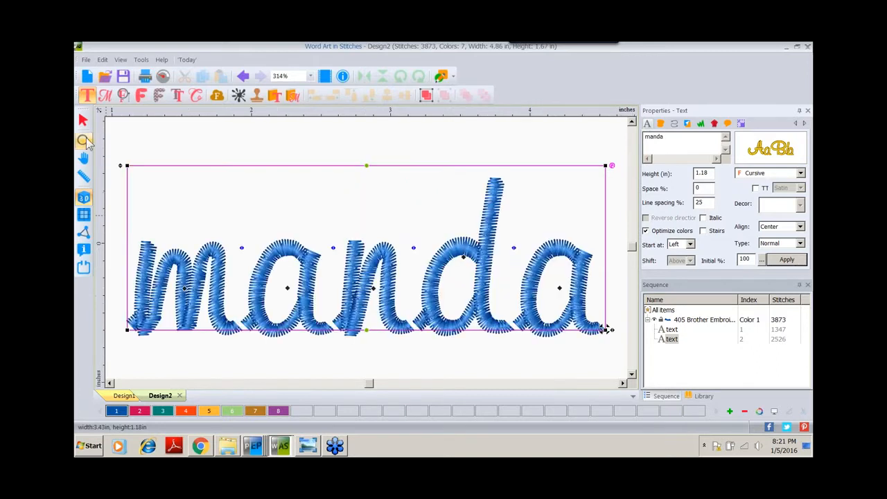
- Resize the "manda" text to fit beside the decorative letter A
left_click(86, 143)
key("F4")
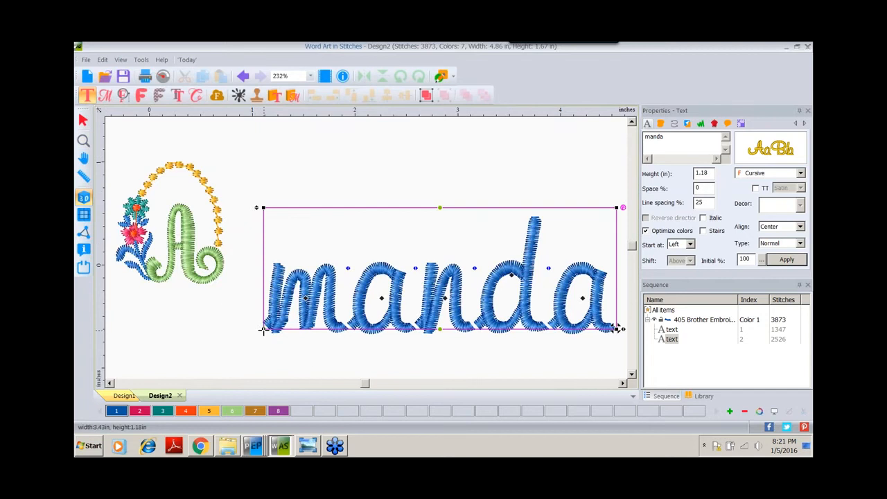
left_click(84, 122)
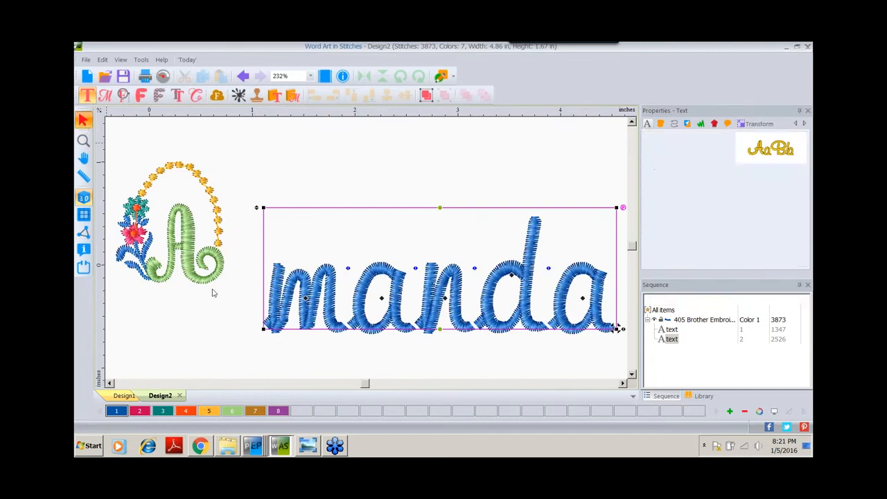
left_click_drag(616, 330, 317, 276)
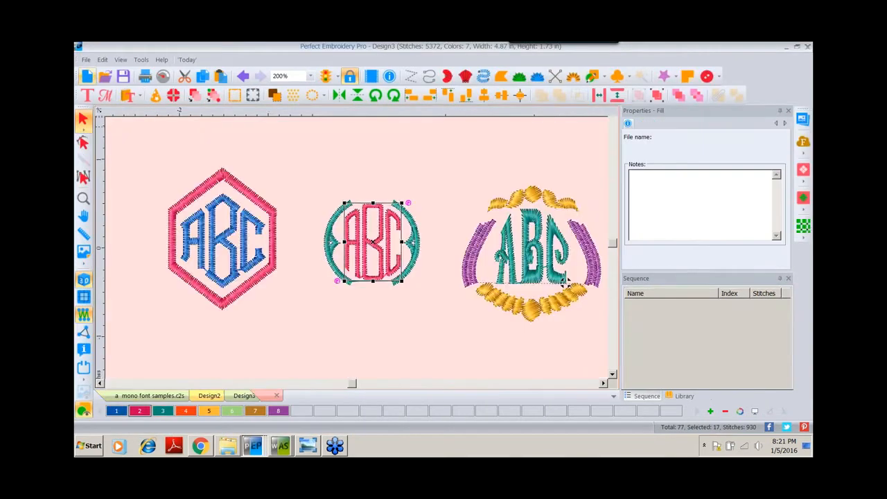
- Switch to Perfect Embroidery Pro, start a new design and place an ABC monogram in it
left_click(87, 76)
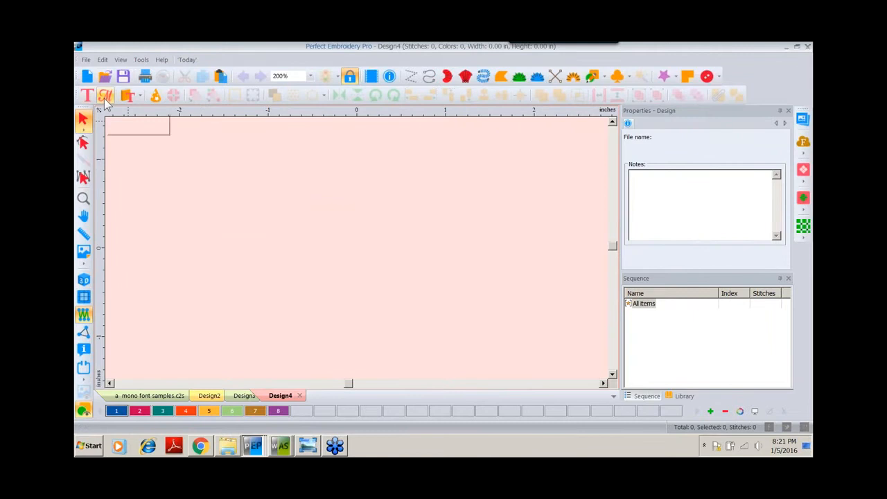
left_click(105, 97)
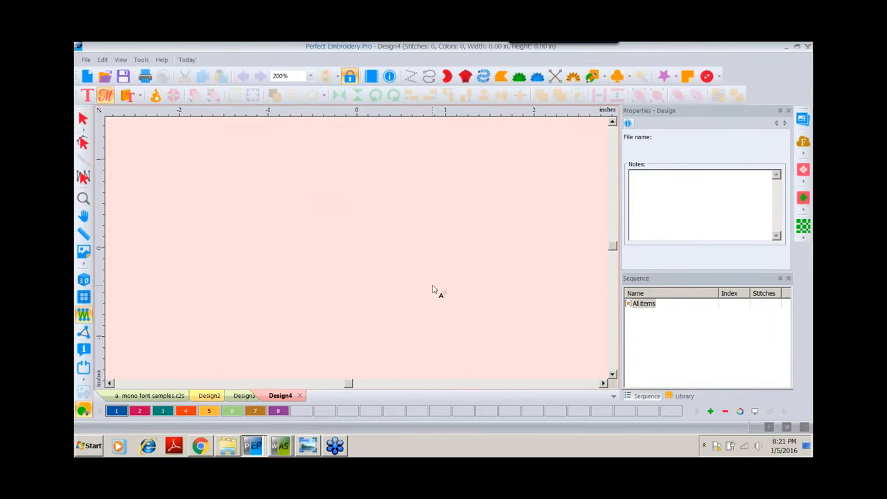
left_click(345, 277)
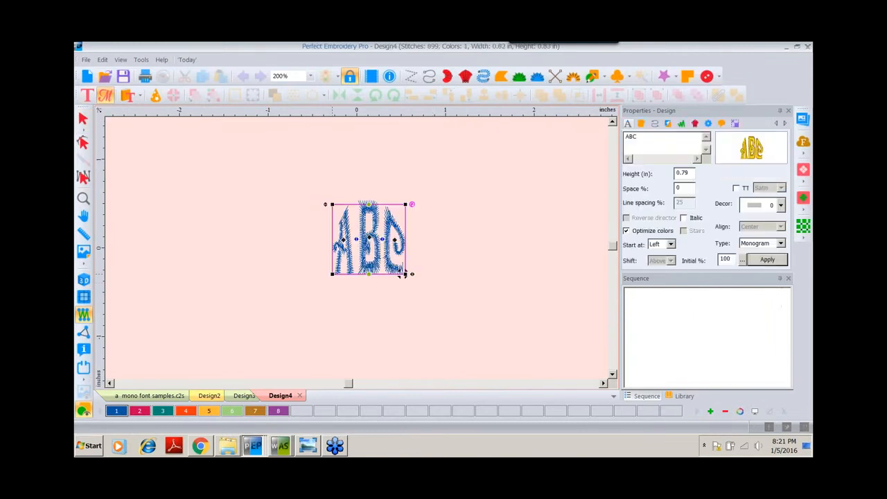
- Set the new ABC monogram's font to Mono14 from the font catalog and show it in the 3D view
left_click(722, 149)
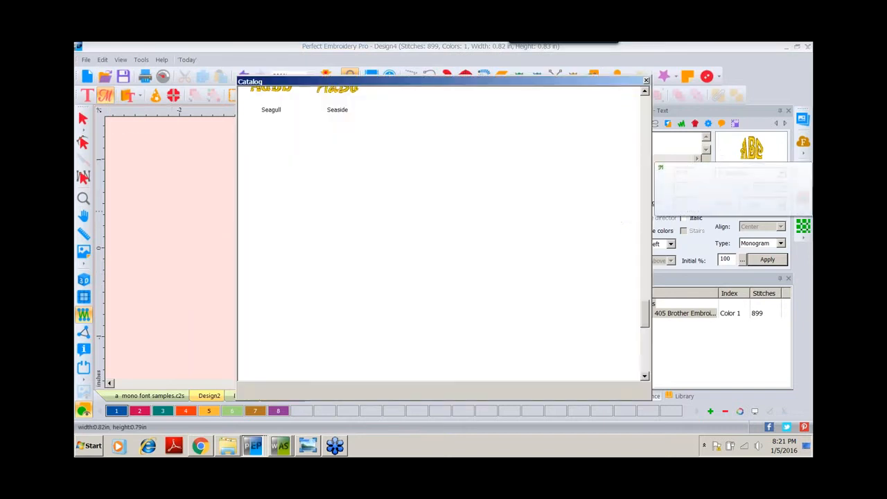
left_click_drag(646, 317, 637, 253)
left_click(537, 178)
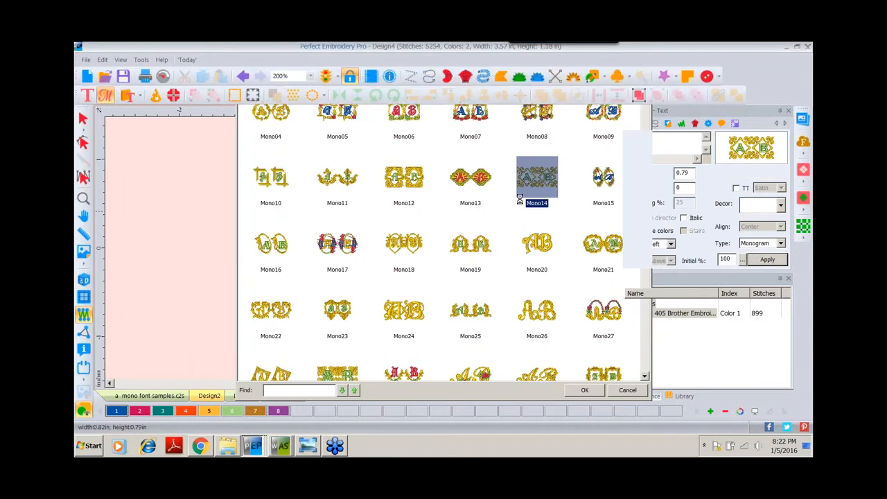
left_click(83, 279)
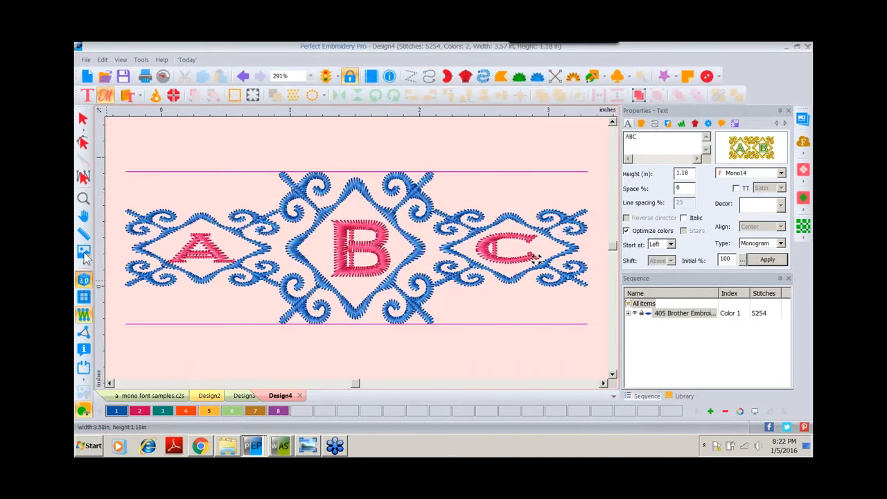
left_click(310, 76)
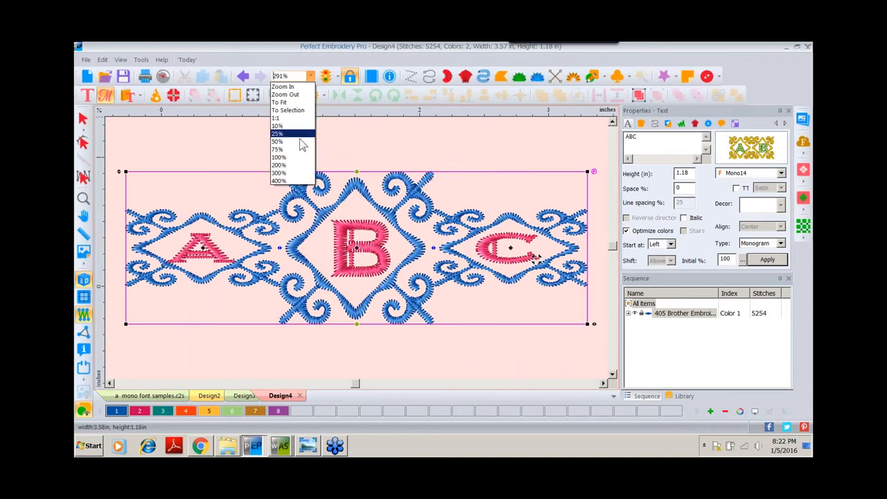
left_click(297, 158)
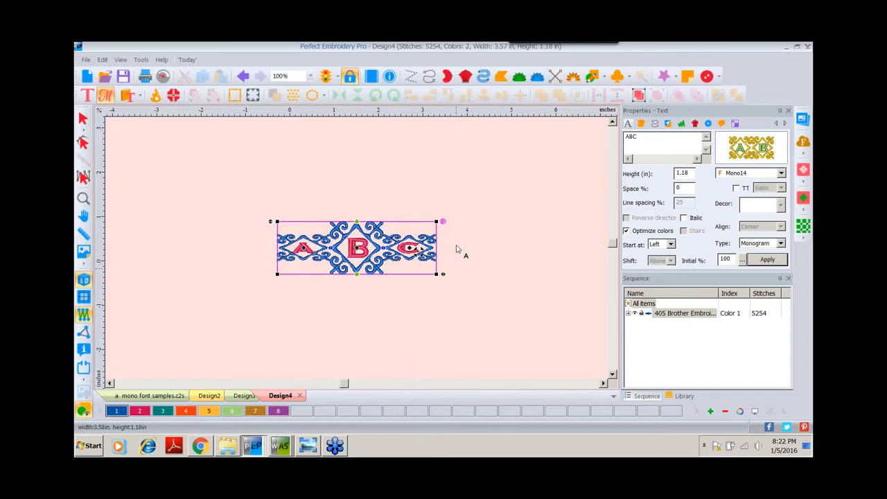
- Move the Mono14 monogram to the lower right of the design and insert the oval monogram frame Mon43625
left_click(83, 119)
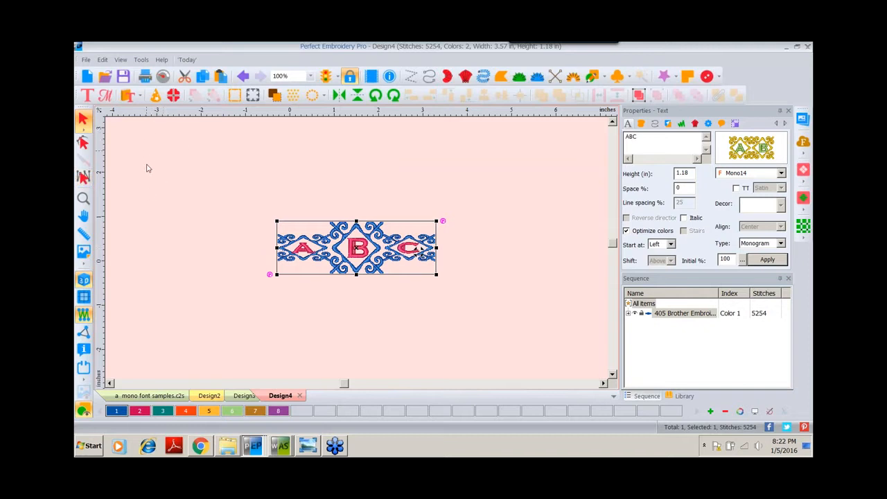
left_click_drag(353, 269, 507, 300)
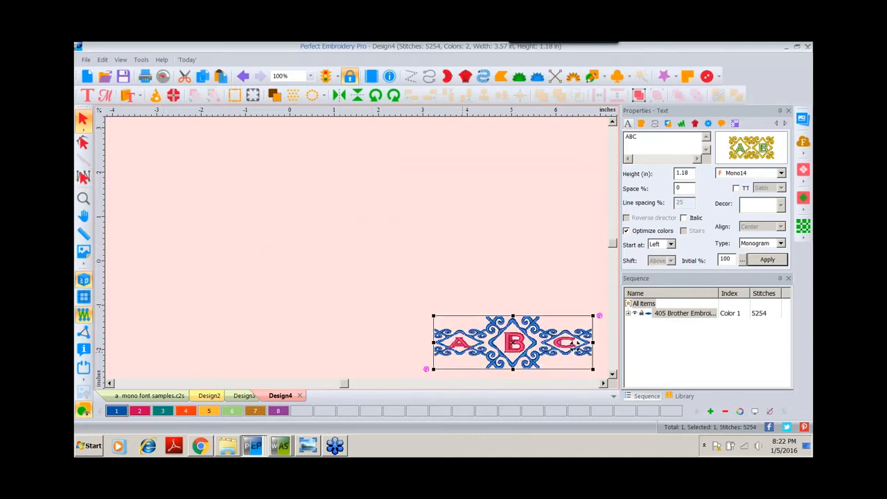
left_click(141, 99)
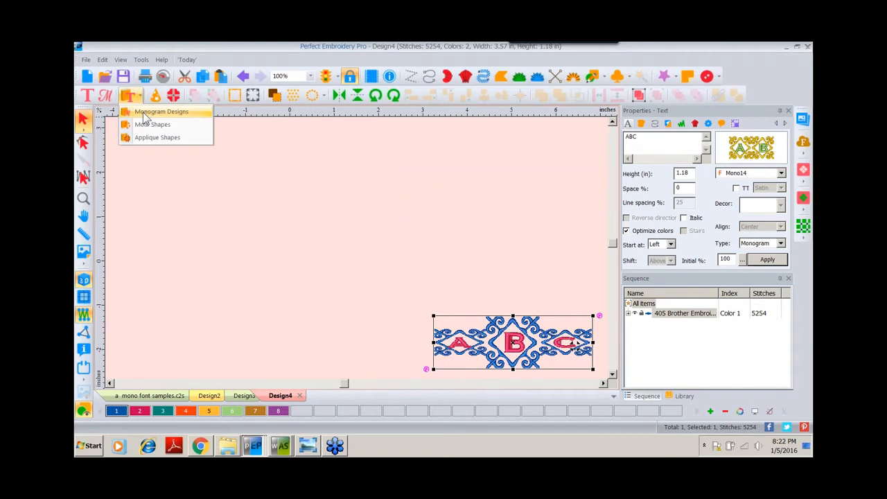
left_click(145, 113)
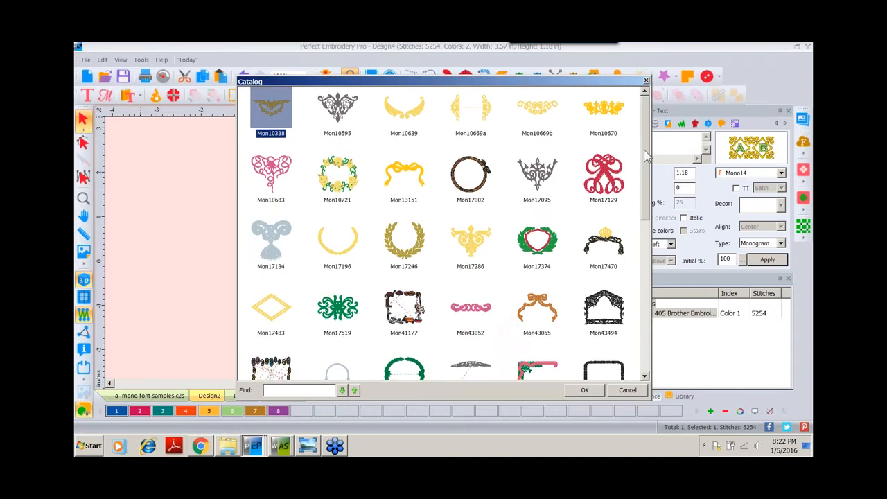
left_click_drag(644, 155, 647, 355)
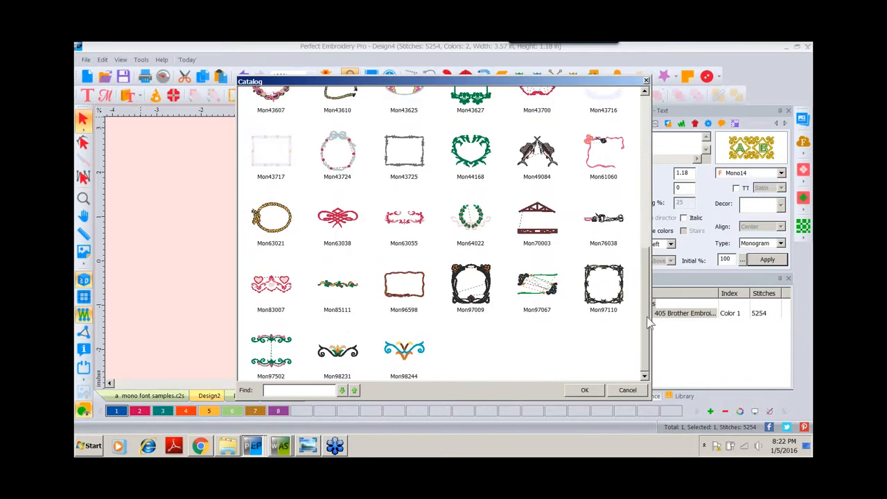
left_click_drag(644, 273, 651, 147)
scroll(658, 151, "down", 1)
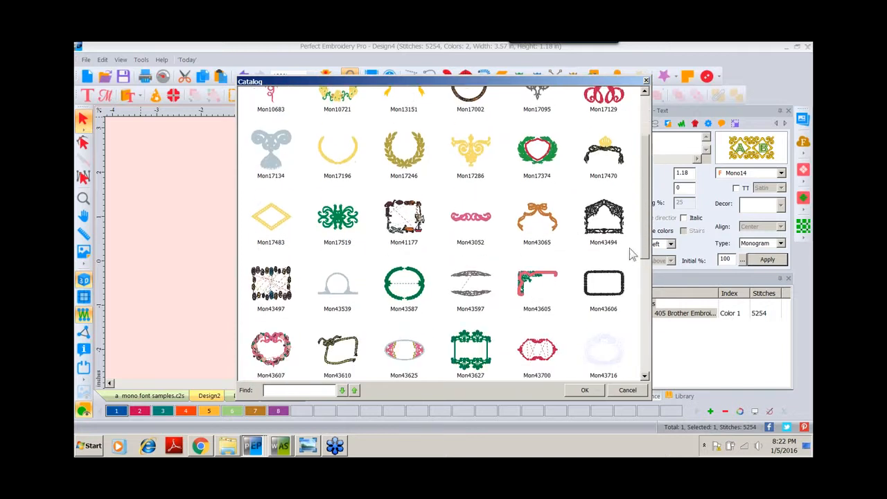
scroll(650, 277, "down", 2)
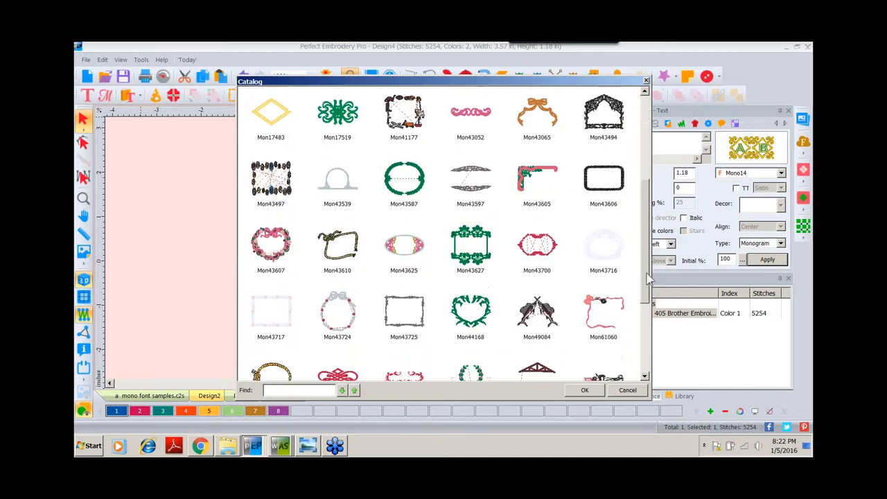
left_click_drag(643, 269, 659, 246)
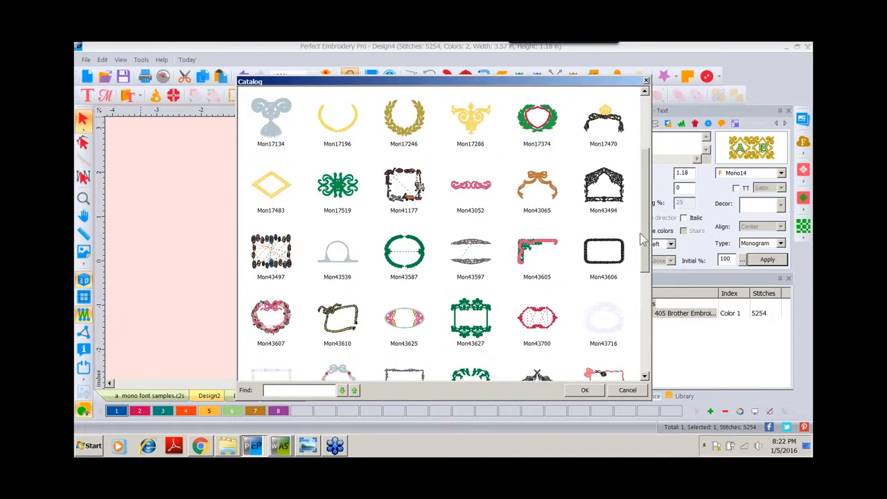
double_click(400, 326)
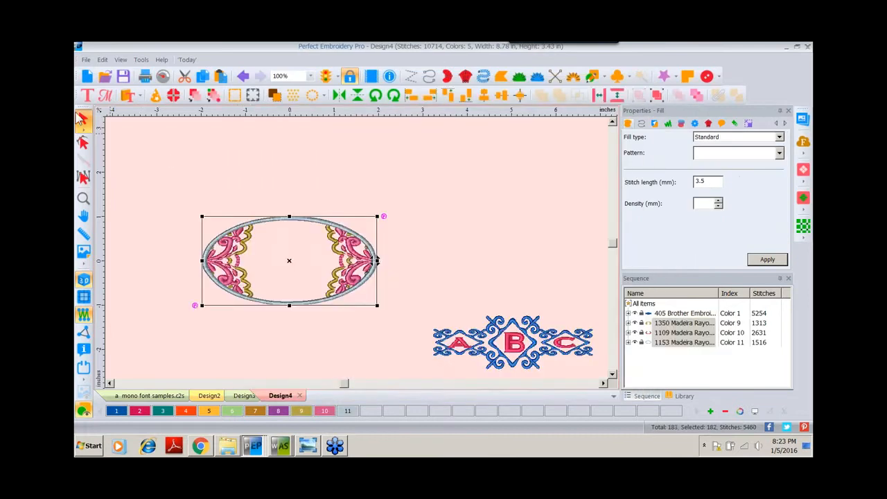
- Place a second ABC monogram above and to the right of the oval frame and set its font to Monogram 2
left_click(105, 95)
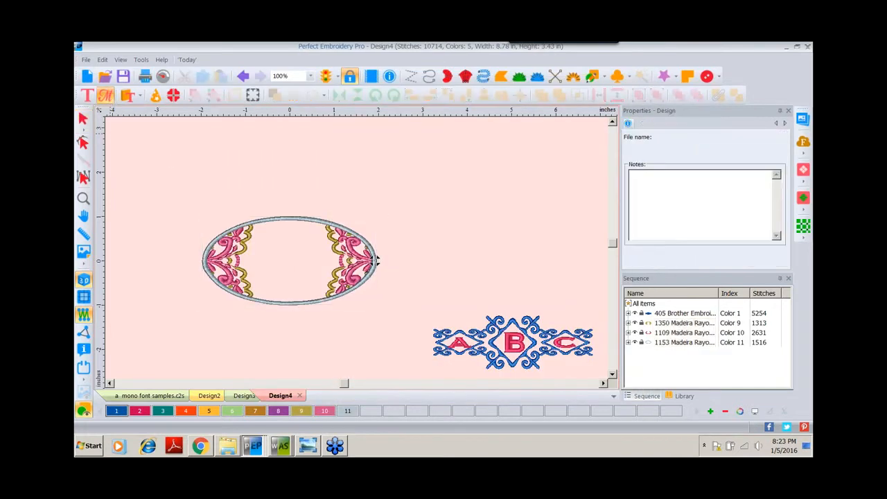
left_click(399, 187)
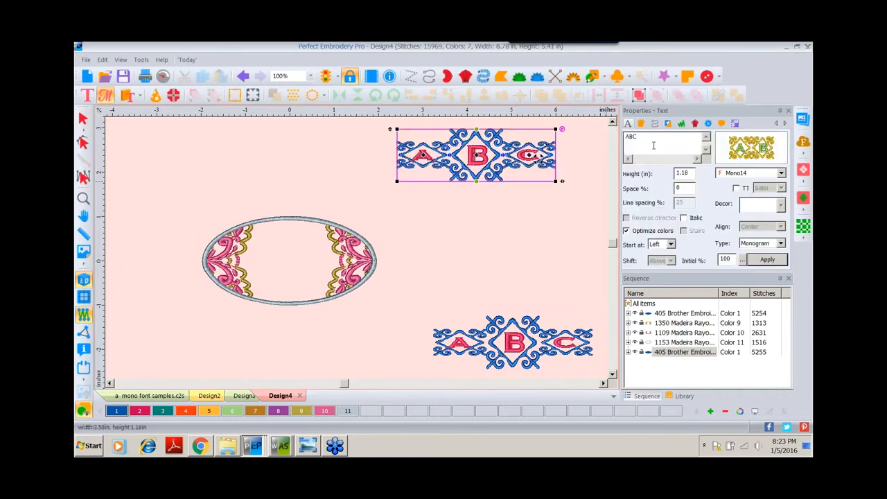
left_click(729, 156)
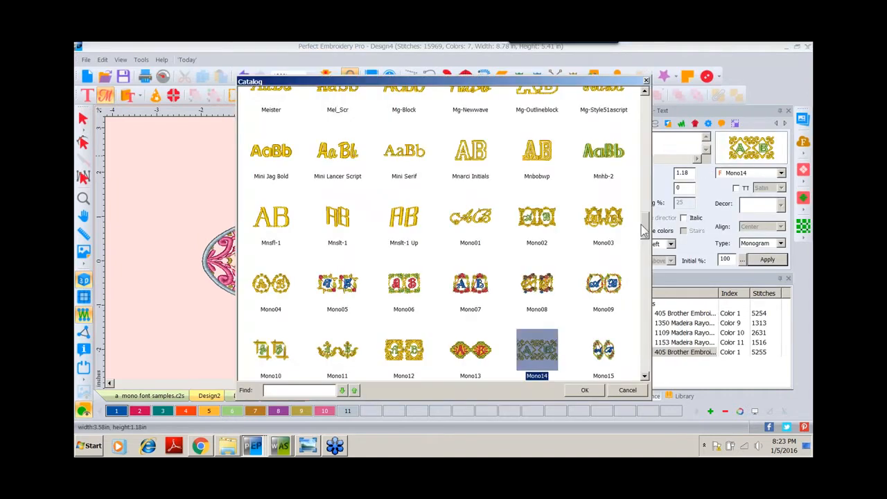
left_click_drag(645, 228, 648, 336)
left_click(475, 220)
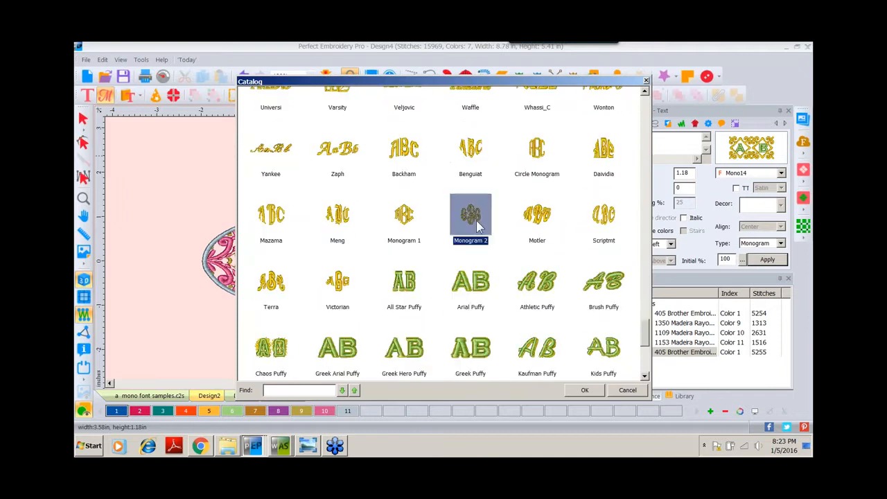
double_click(475, 220)
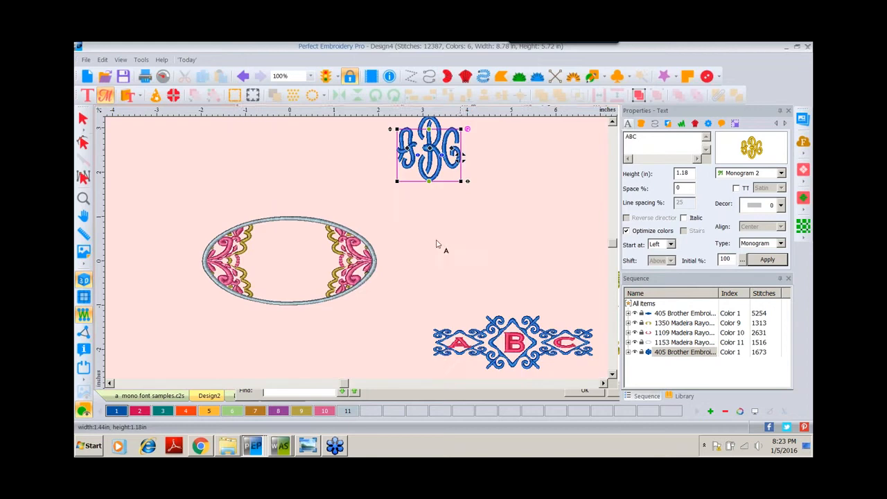
- Move the Monogram 2 lettering to the middle of the oval frame and recolor it purple with color 8
left_click(82, 119)
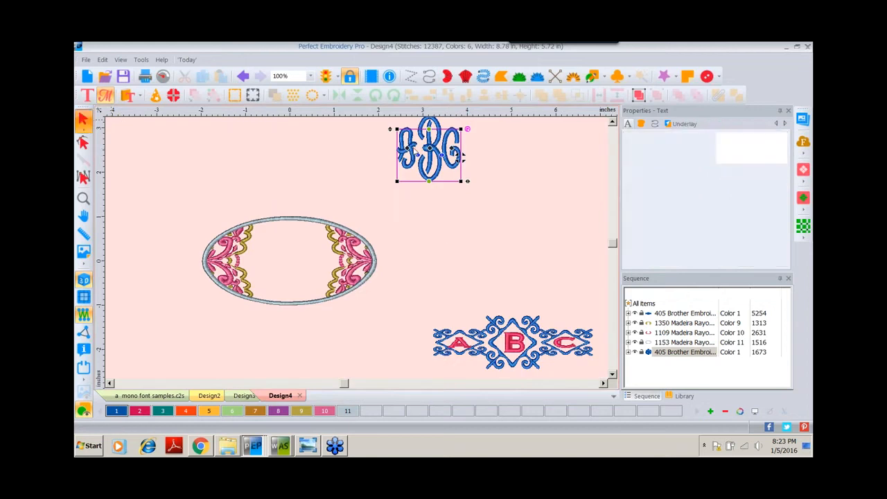
left_click_drag(416, 201, 282, 305)
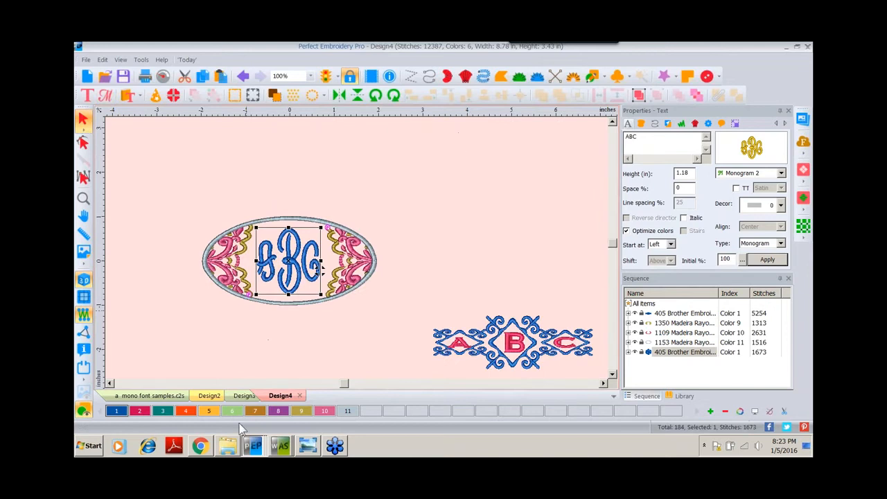
left_click(278, 411)
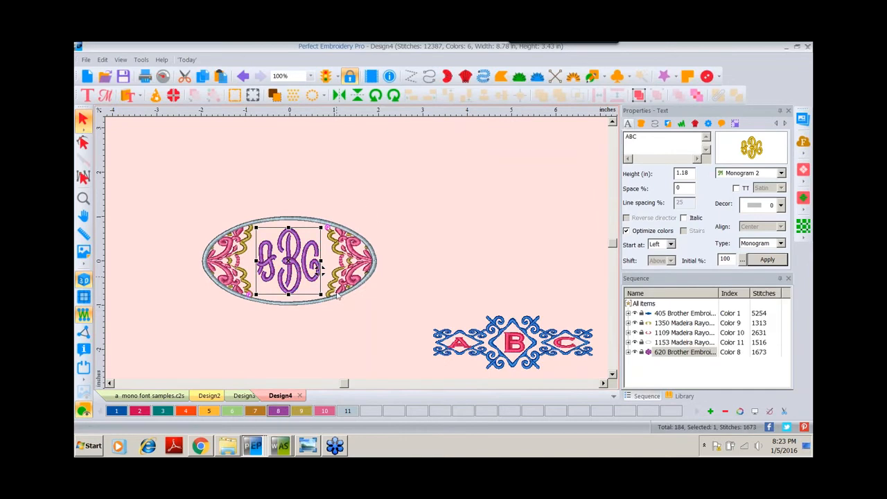
left_click(296, 355)
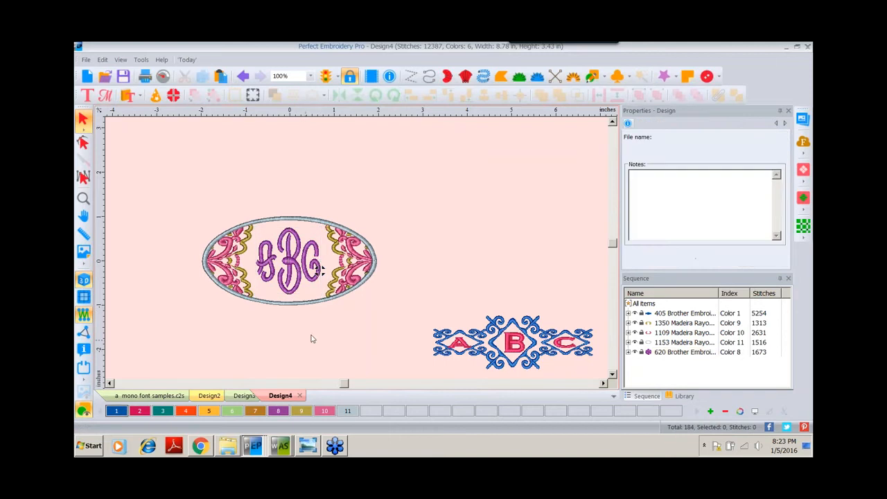
- Insert the floral corner frame Mon43605 and move it to the open area above the Mono14 monogram
left_click(138, 97)
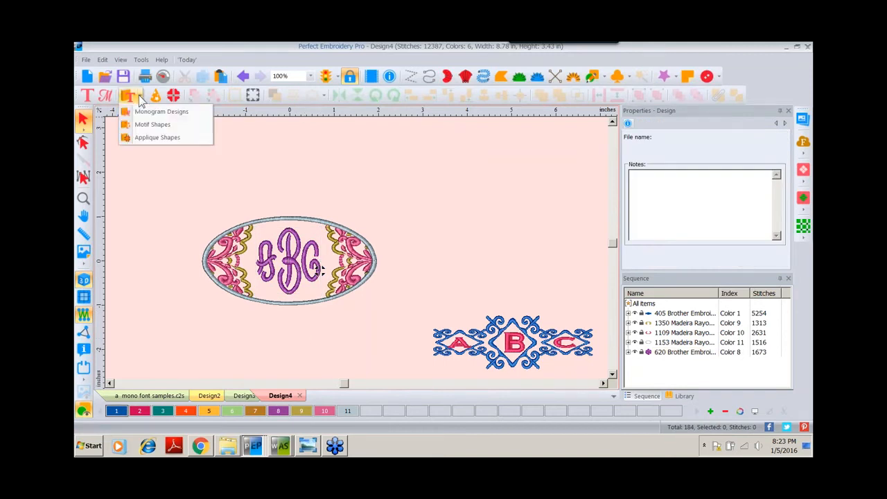
left_click(147, 115)
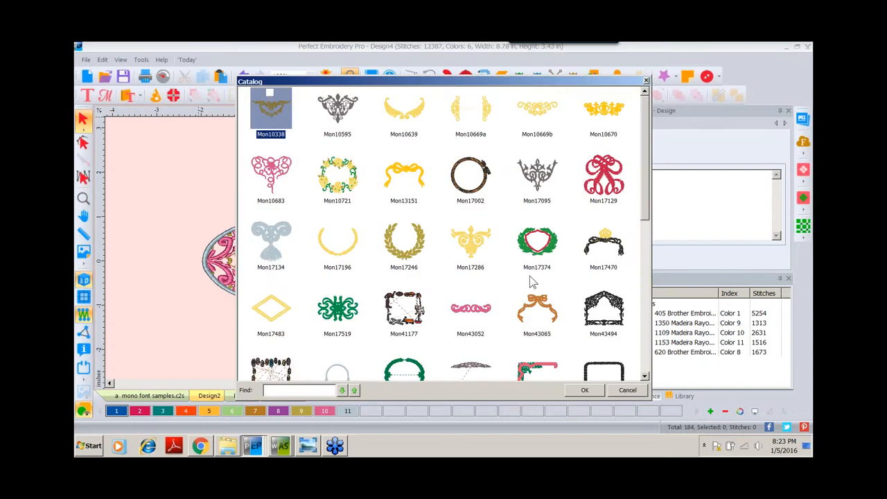
scroll(647, 205, "down", 3)
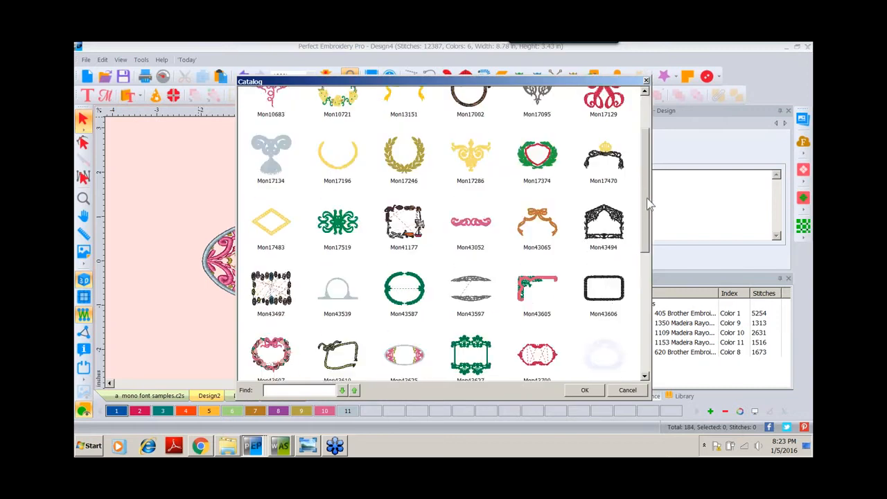
left_click(537, 281)
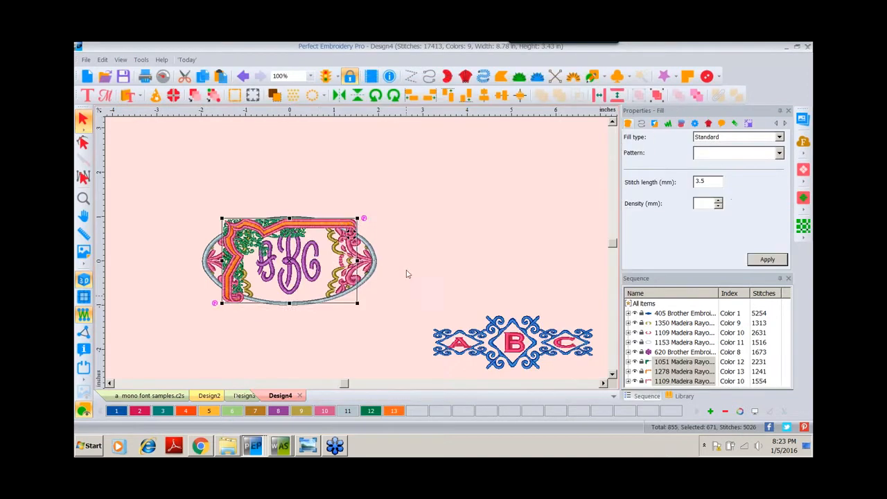
left_click_drag(322, 225, 524, 173)
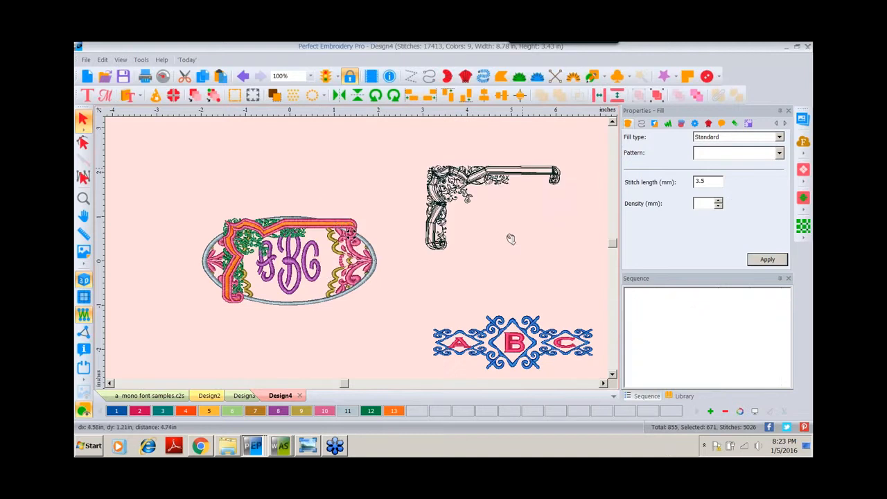
- Duplicate the purple ABC monogram and place the copy inside the floral corner frame
left_click(293, 258)
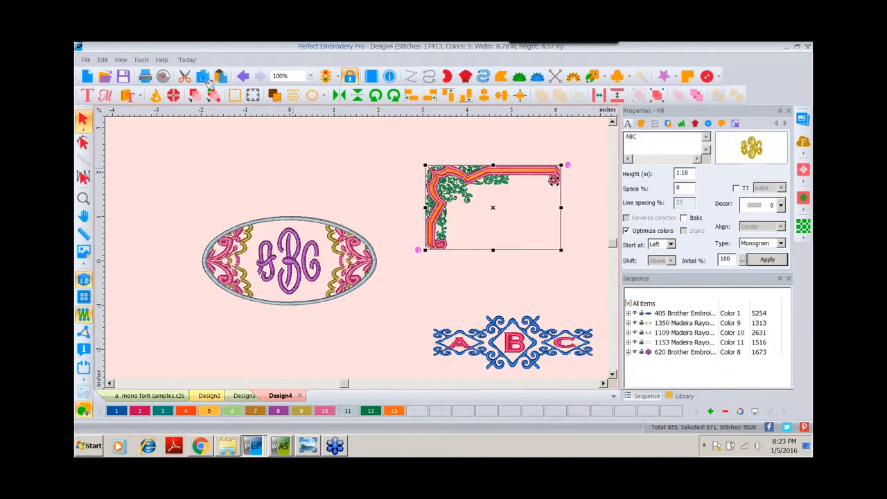
left_click(202, 78)
left_click(224, 78)
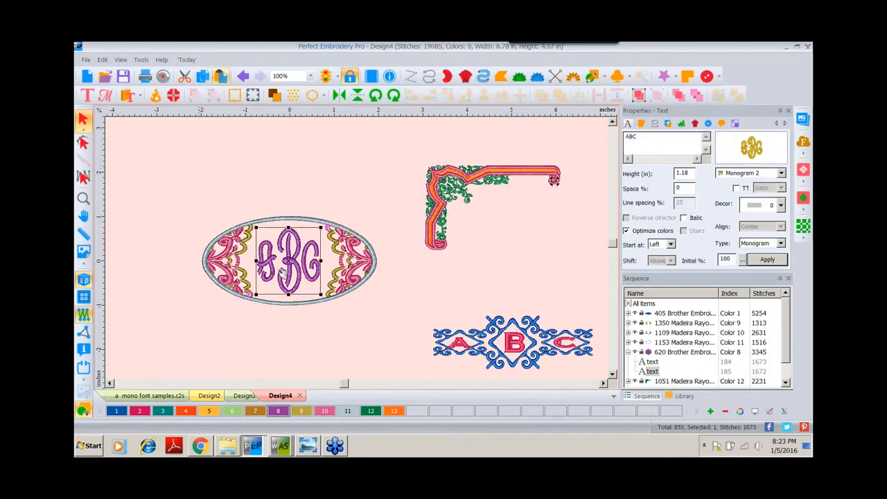
left_click_drag(285, 271, 499, 222)
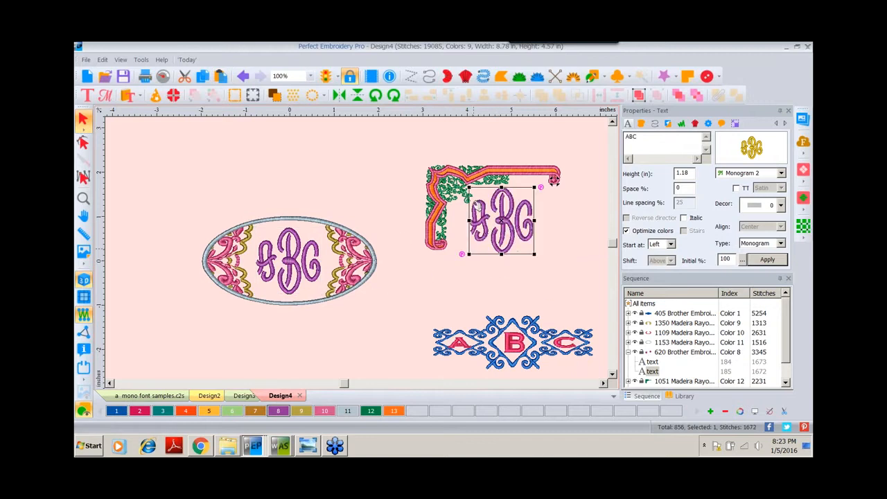
left_click(408, 293)
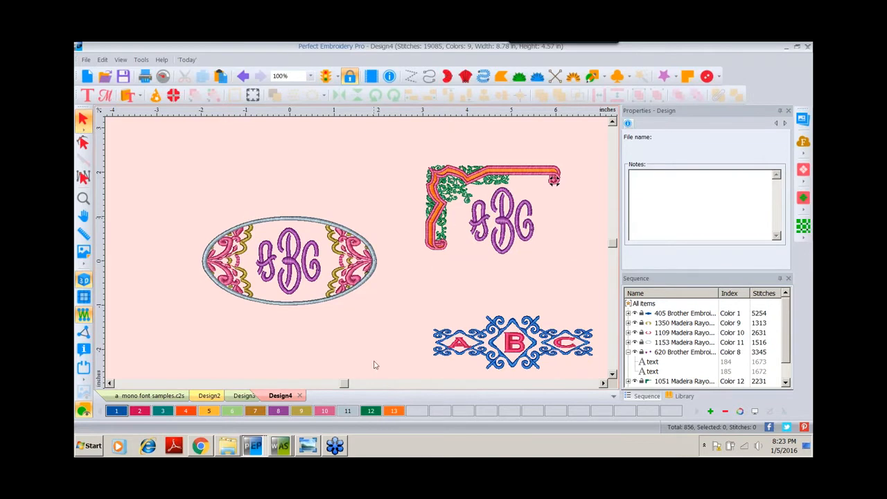
- Switch to Design2 in Word Art in Stitches and insert the tassel monogram design Mon17134
left_click(281, 447)
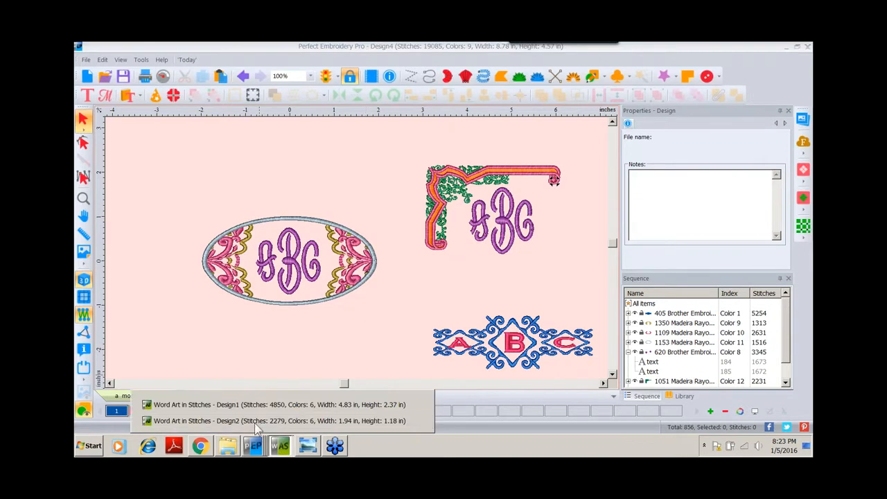
left_click(253, 424)
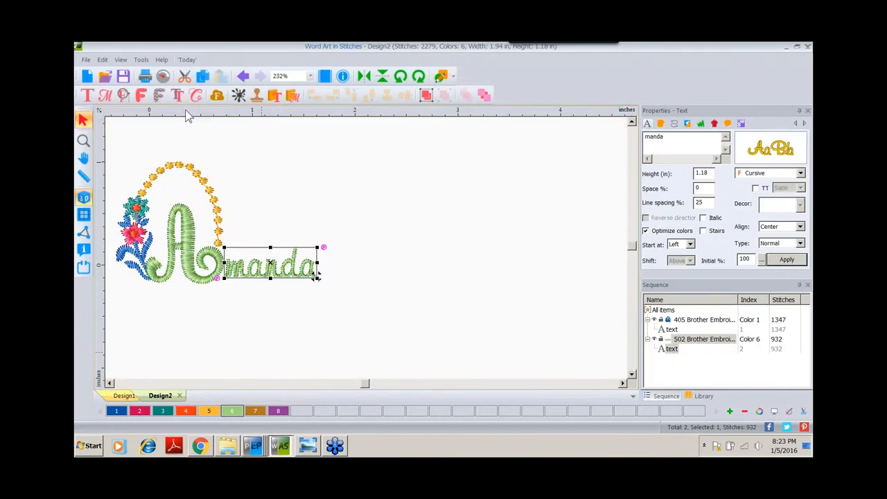
left_click(299, 99)
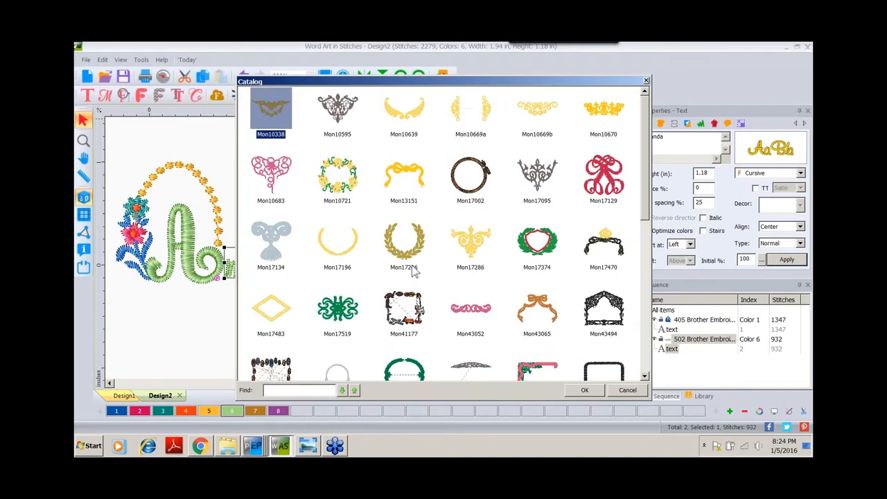
double_click(270, 243)
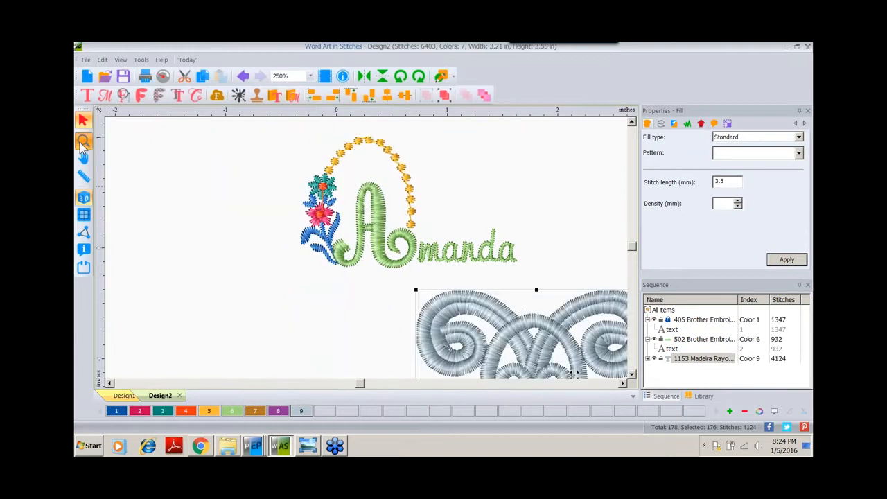
- Move the tassel ornament farther right of the Amanda lettering and scale it down to about 1.28 in wide
double_click(84, 141)
left_click_drag(424, 273, 535, 287)
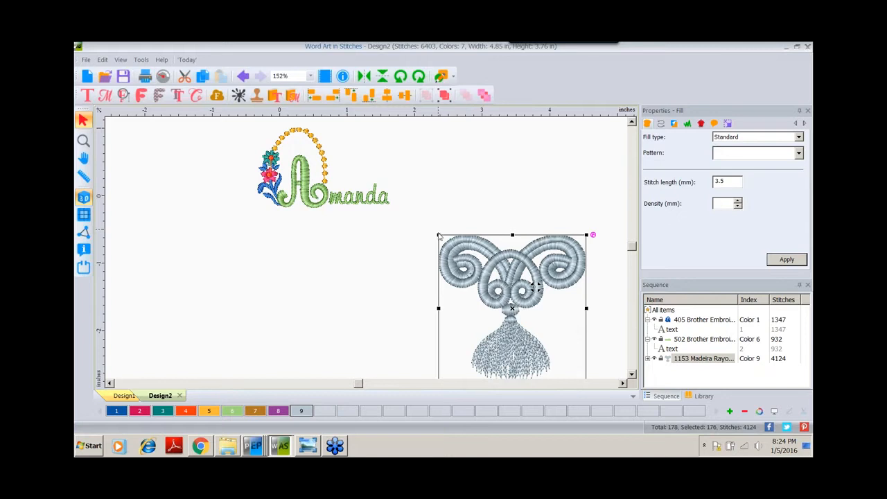
left_click_drag(439, 235, 499, 295)
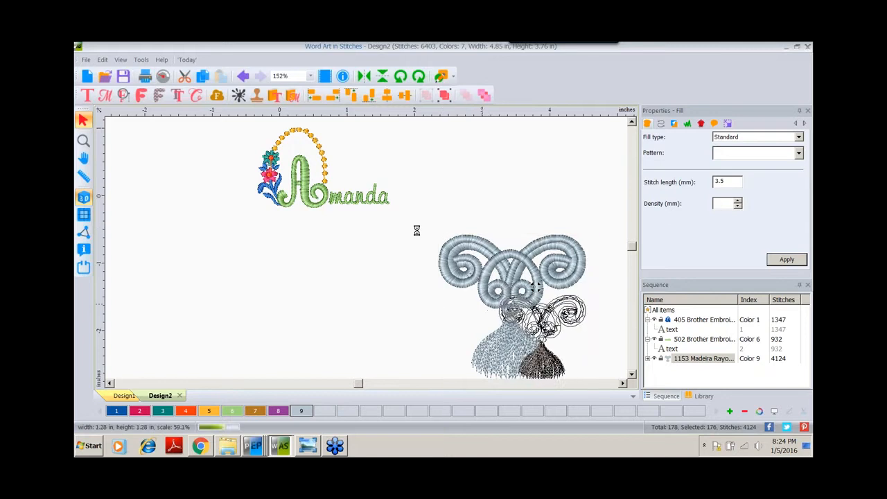
- Add an ABC monogram in the Monogram 2 font and move it directly above the tassel ornament
left_click(105, 97)
left_click(575, 232)
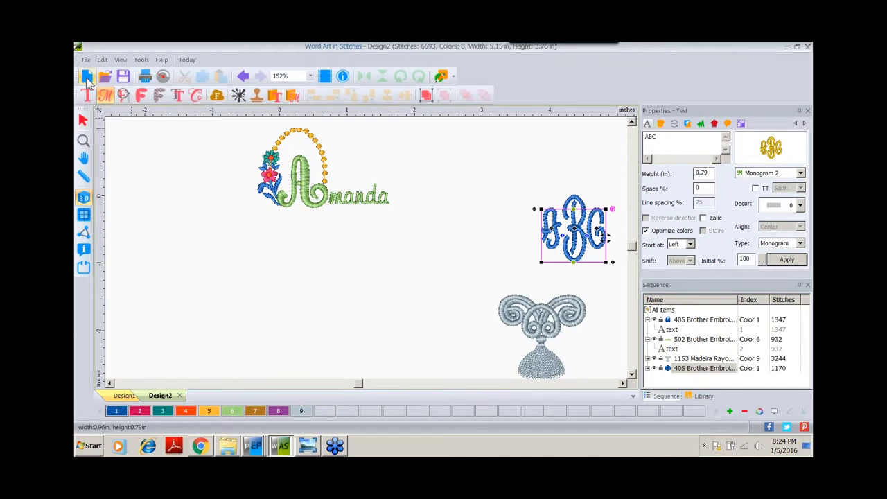
left_click(83, 120)
left_click_drag(593, 240, 559, 280)
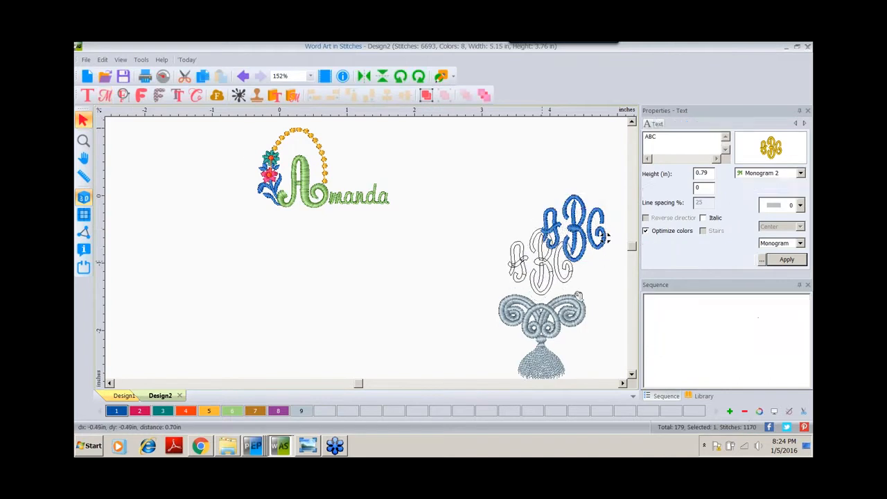
- Switch to Design4 in Perfect Embroidery Pro and add a Monogram 2 monogram reading ABRC above the oval frame
left_click(622, 383)
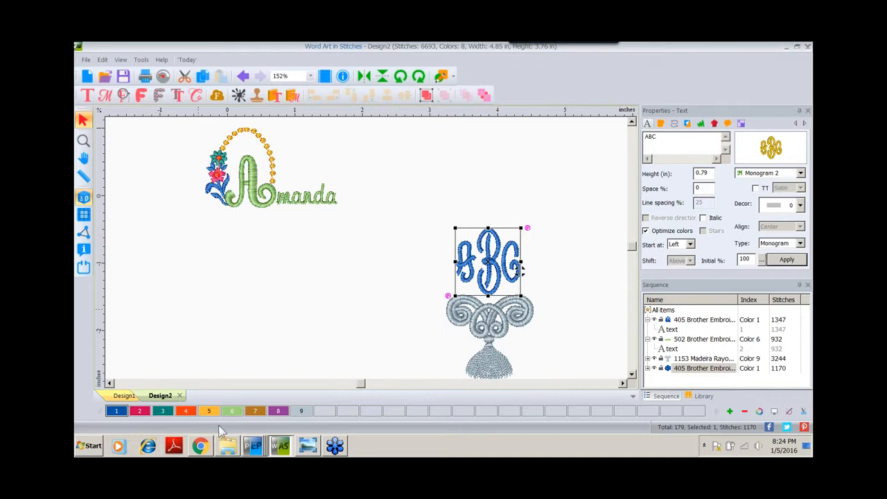
left_click(250, 445)
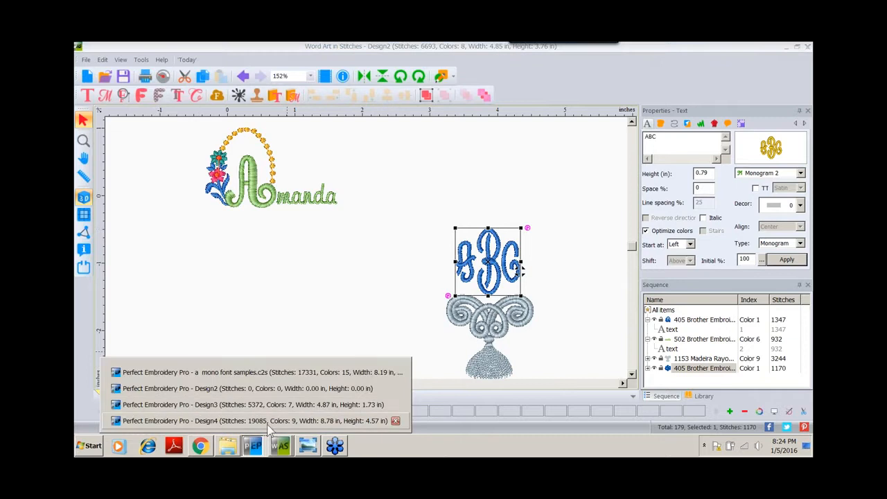
left_click(267, 422)
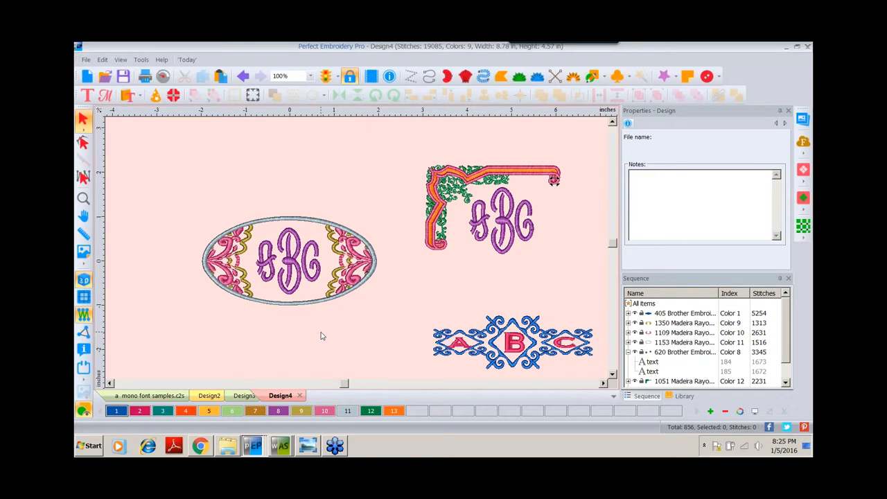
left_click(105, 94)
left_click(194, 172)
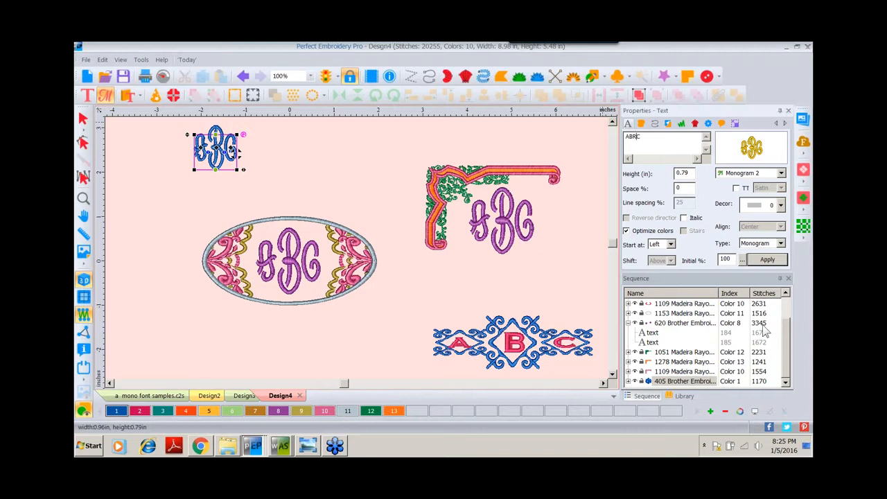
left_click(767, 260)
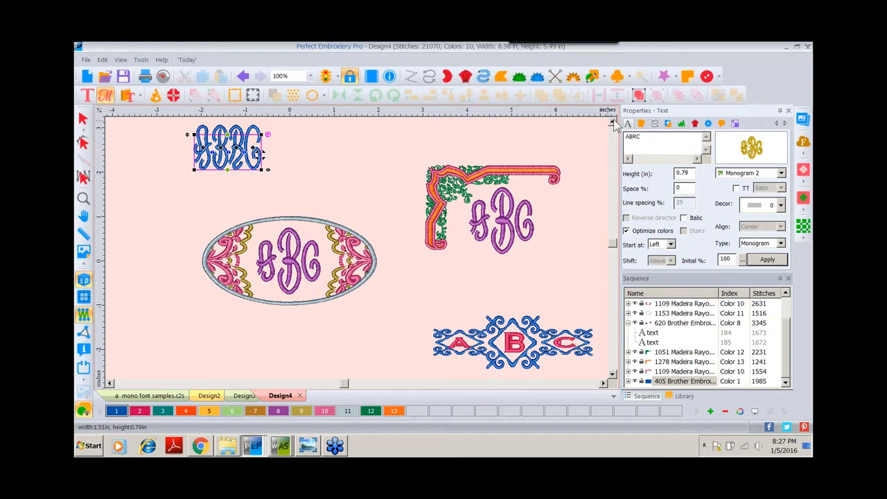
- Change the font of the new ABRC monogram to Scriptmt
left_click(613, 122)
left_click(612, 123)
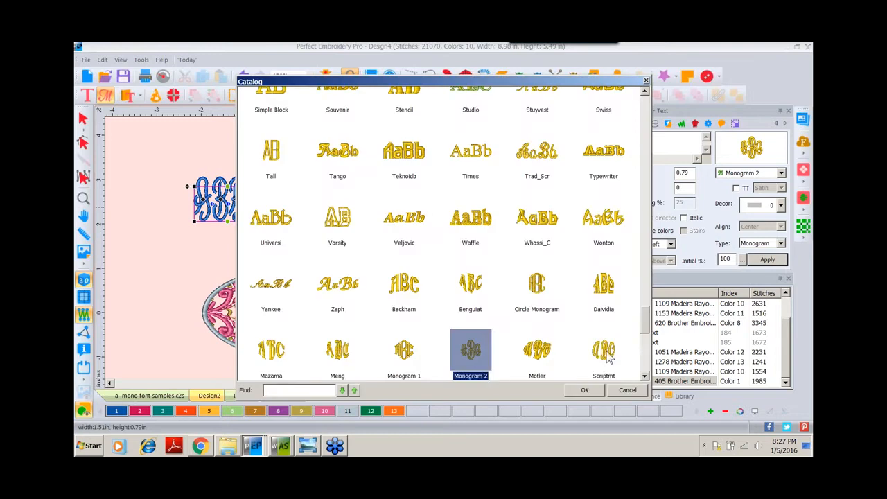
left_click(596, 353)
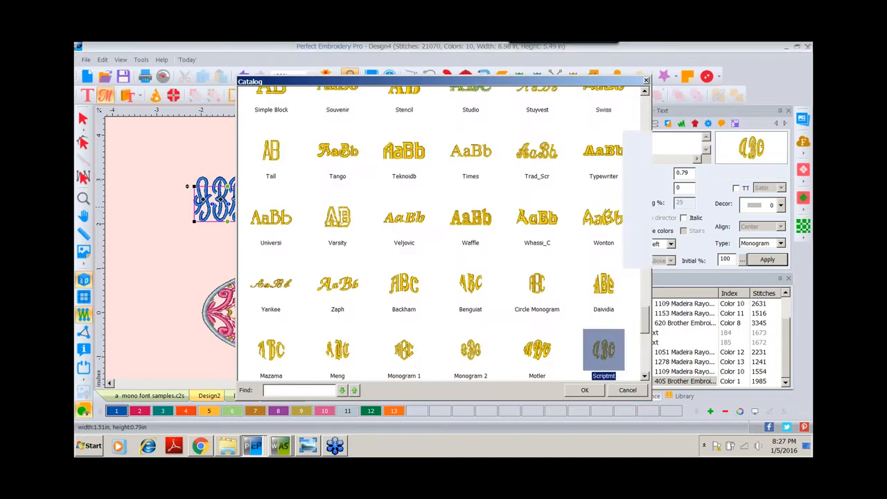
double_click(603, 350)
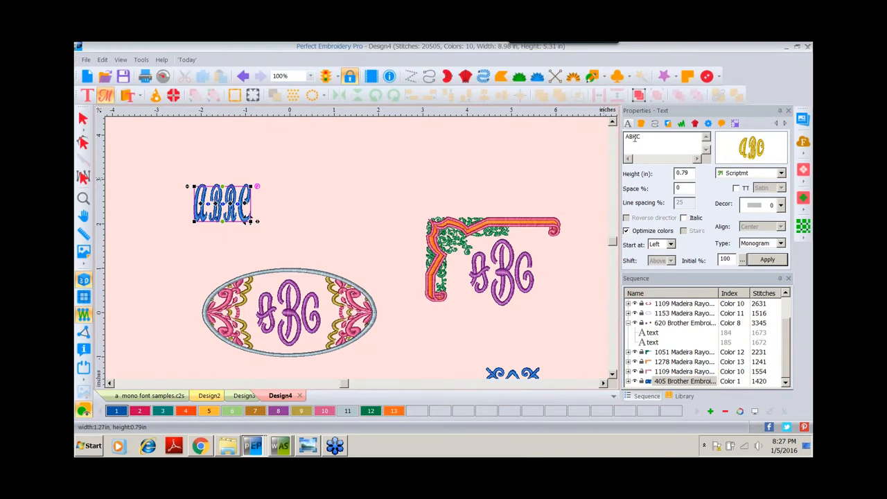
mouse_move(753, 135)
left_click(640, 141)
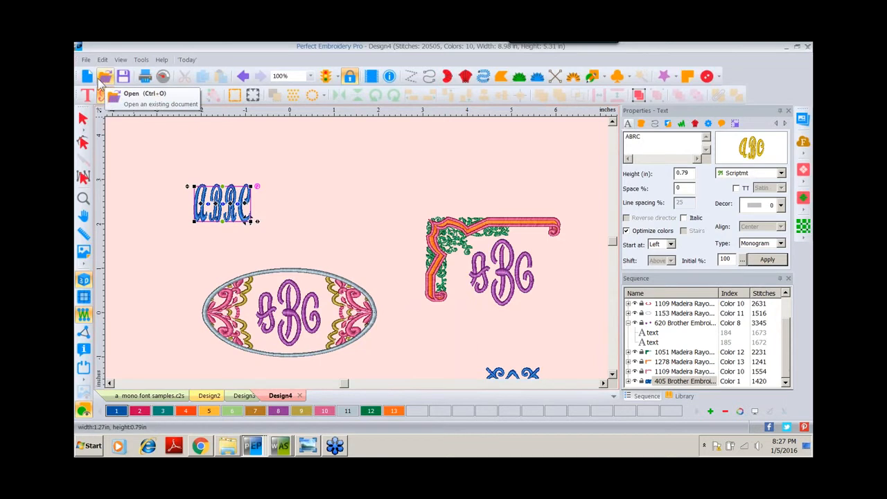
- Switch to Windows Photo Viewer and look through the toolbar comparison, monogrammed towels, collar and cuff, and Perfect Placement Kit images
mouse_move(309, 449)
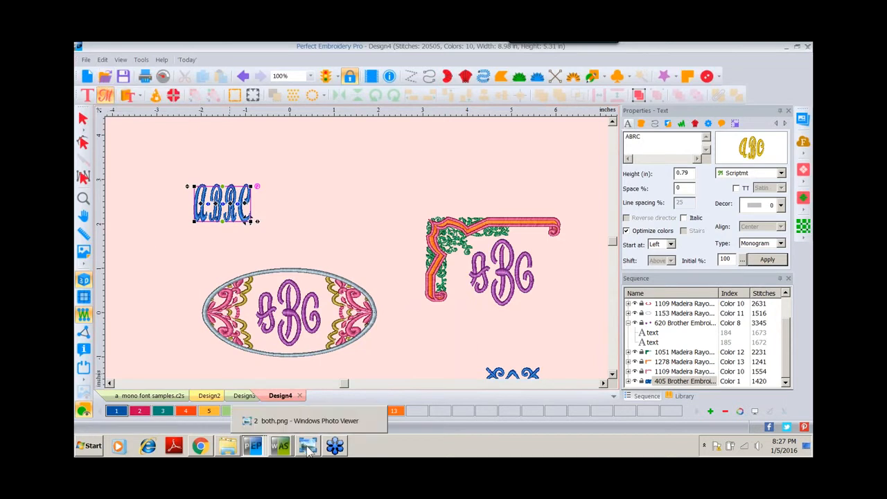
left_click(305, 421)
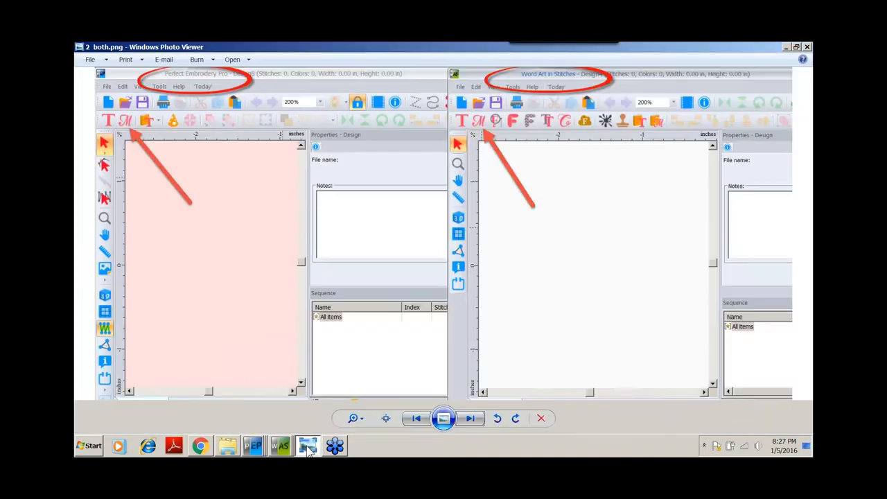
left_click(471, 418)
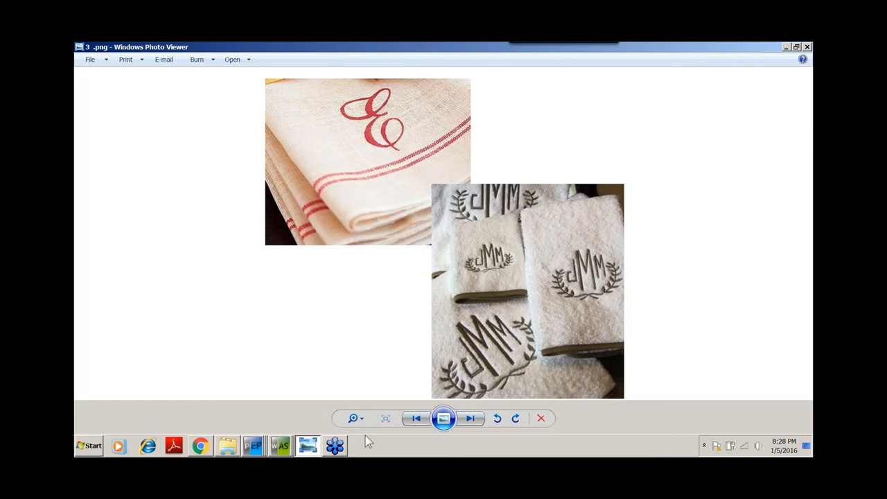
left_click(470, 420)
left_click(470, 420)
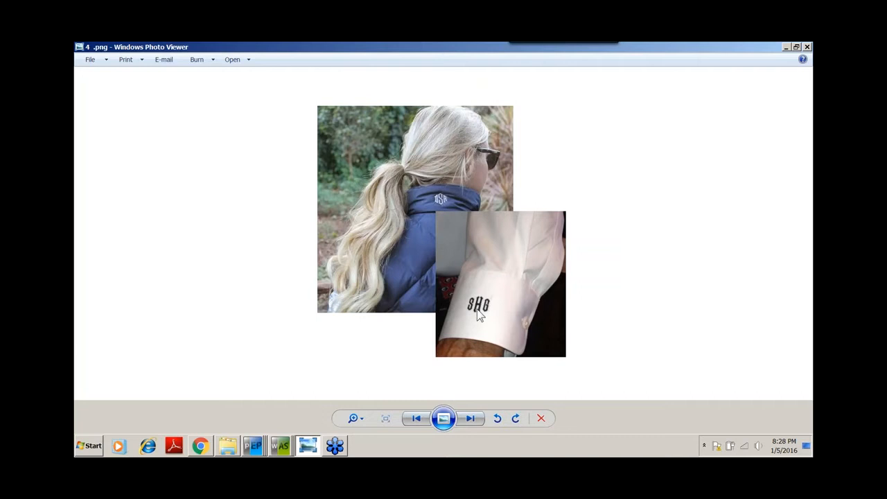
left_click(470, 419)
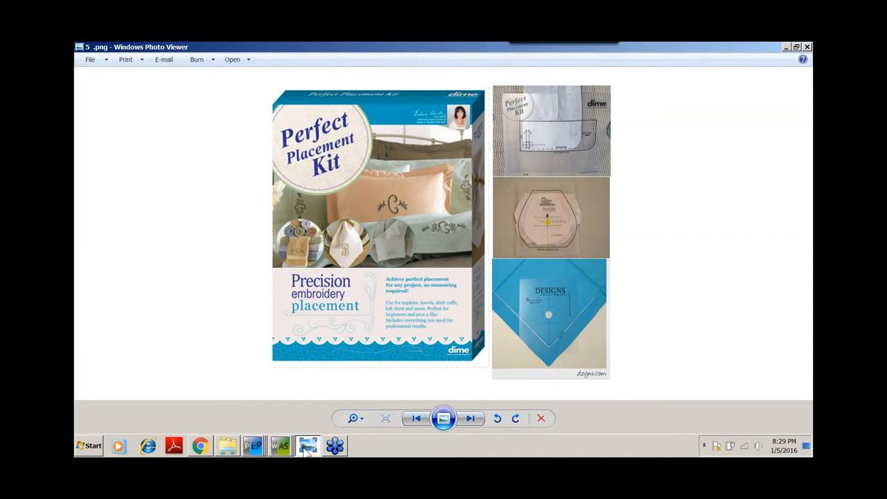
- Return to Perfect Embroidery Pro and open the design file b 0 Monogram Fun.c2s from the 0 January 2016 folder
left_click(253, 447)
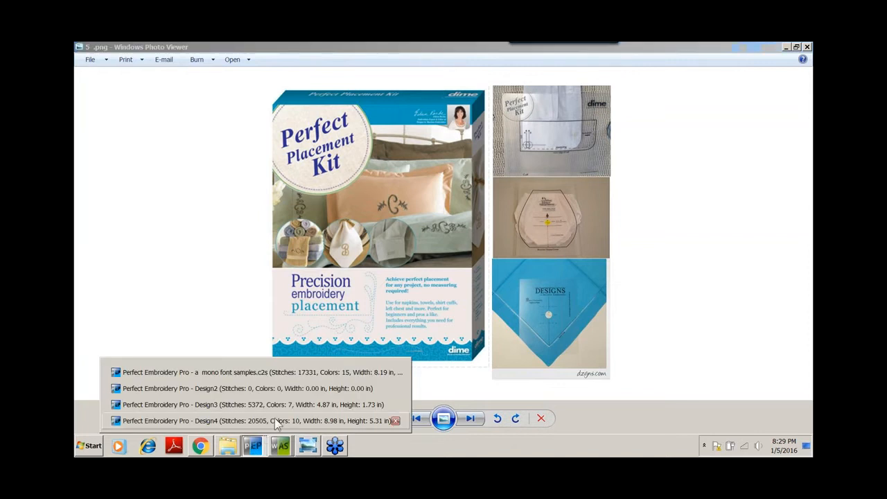
left_click(265, 420)
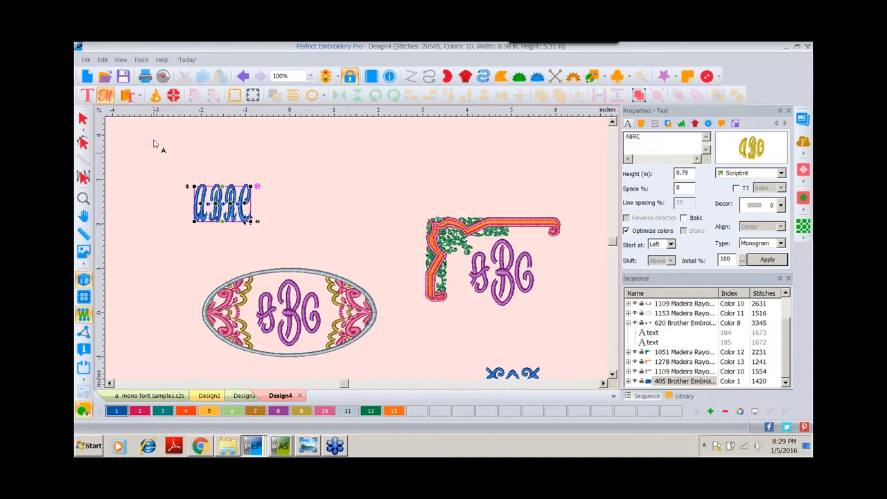
left_click(86, 60)
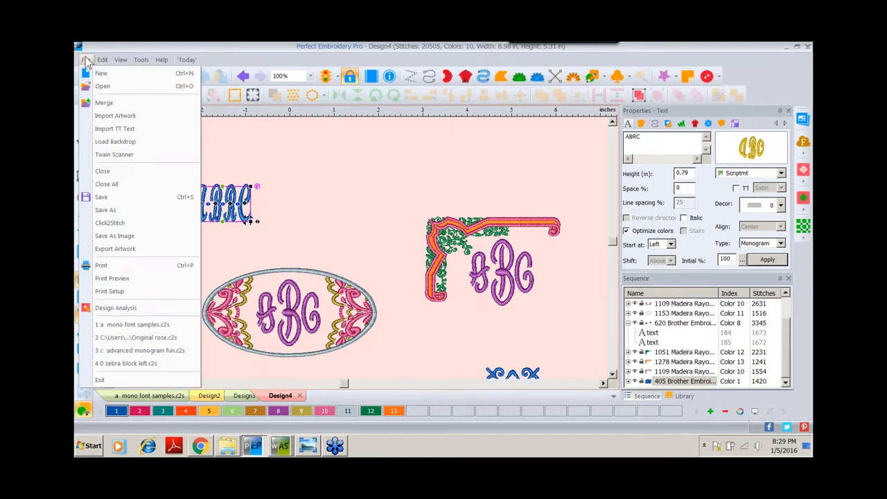
left_click(104, 86)
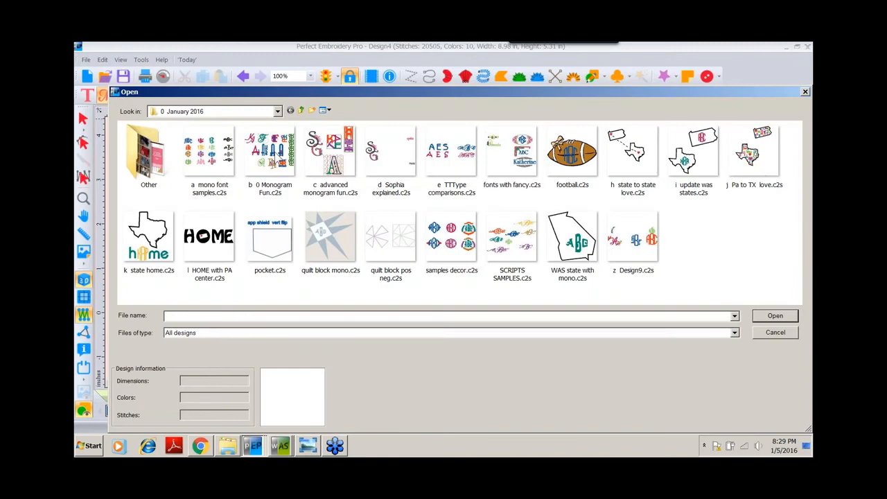
double_click(275, 162)
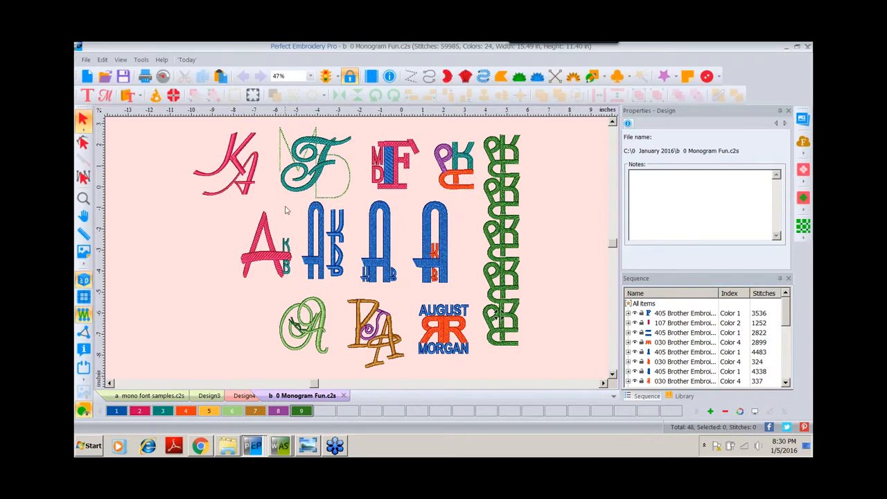
- Pull the pink Ribbon Love K away from its A, and overlap the two letters again with the A slightly lower
left_click(235, 159)
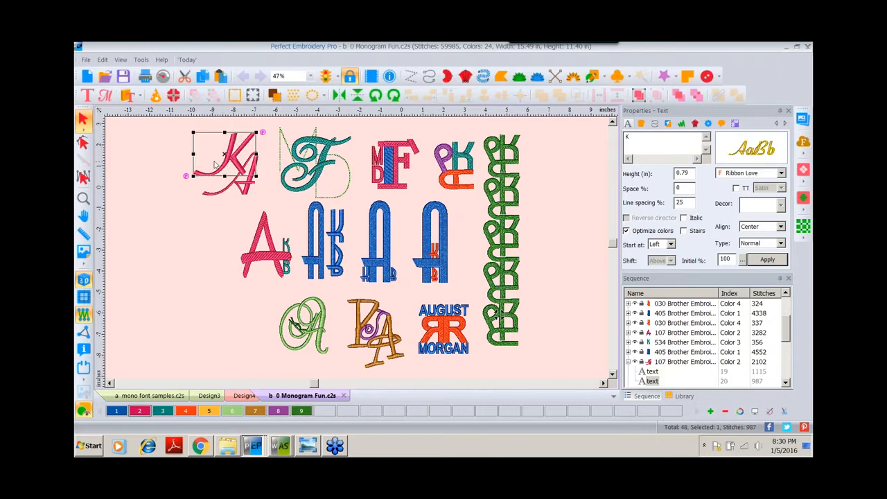
left_click_drag(225, 156, 191, 158)
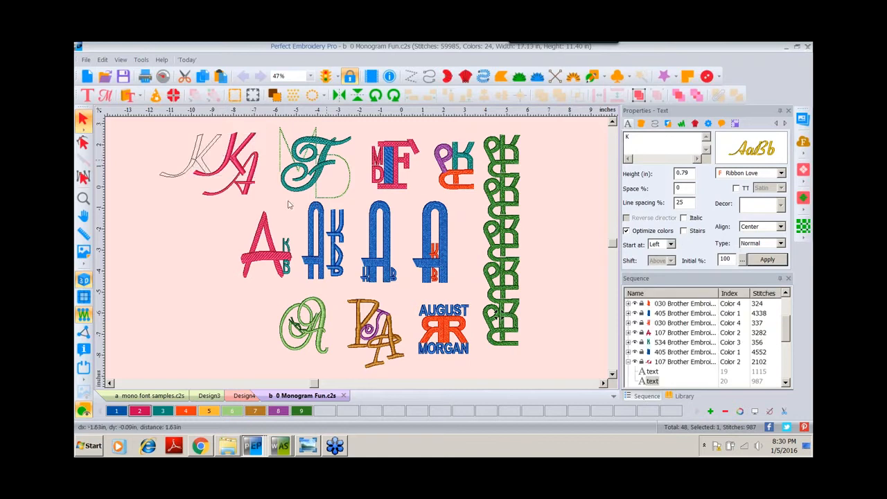
left_click_drag(290, 204, 290, 204)
left_click(249, 194)
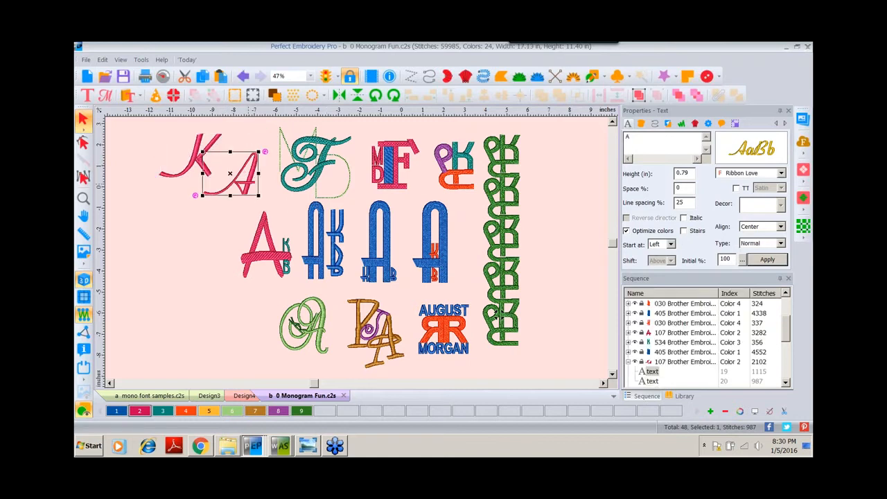
left_click(233, 182)
left_click(199, 156)
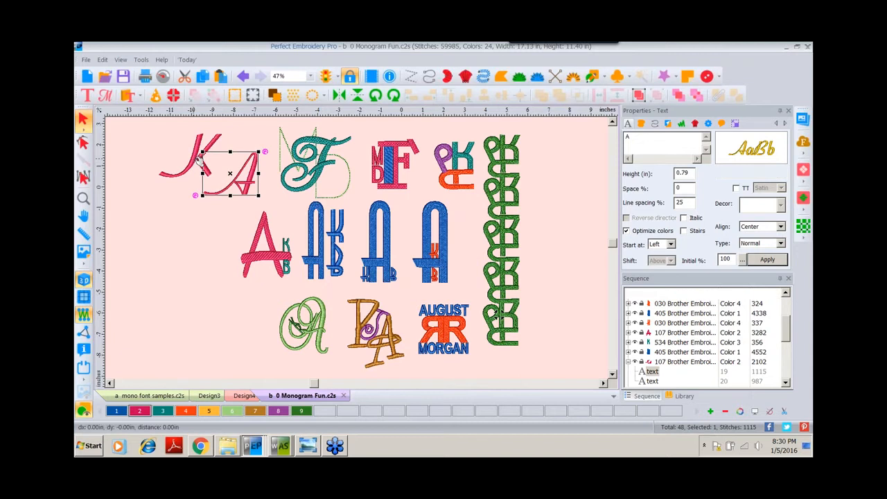
left_click_drag(199, 156, 229, 160)
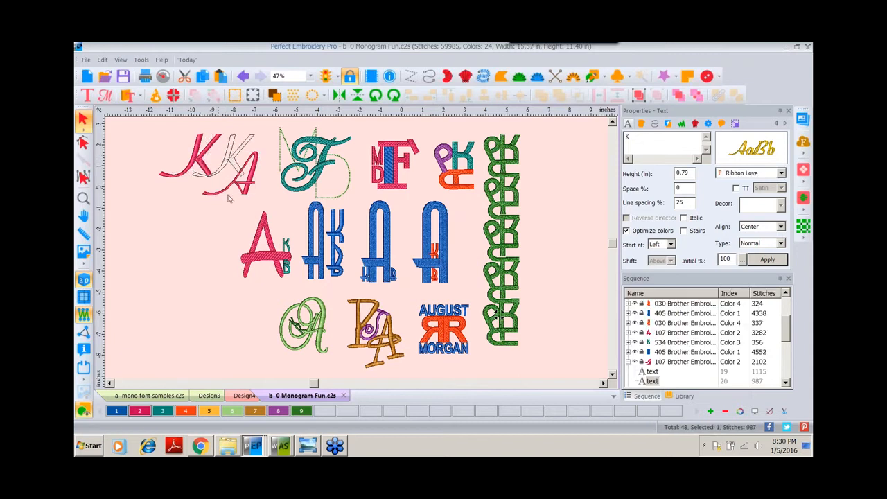
mouse_move(245, 191)
left_mouse_down()
mouse_move(217, 210)
mouse_move(181, 201)
mouse_move(239, 197)
left_mouse_up()
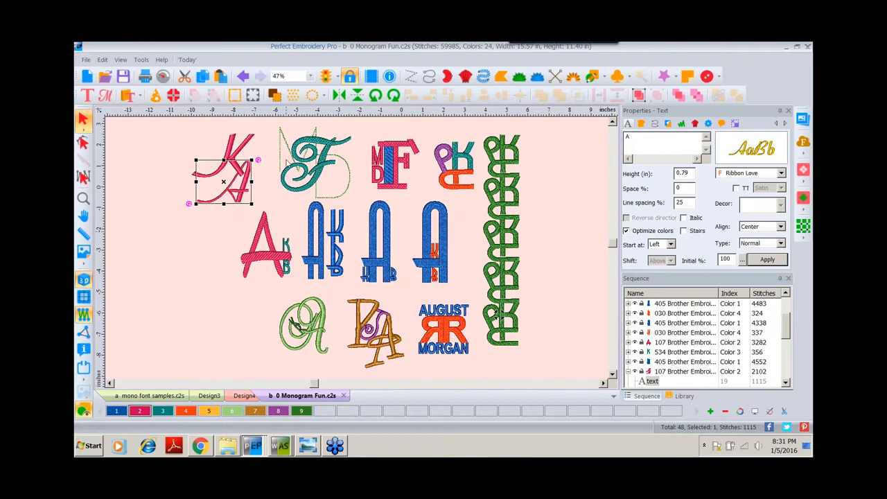
- Examine the fonts of the letters in both F, M and D monograms and of the large pink A
left_click(282, 136)
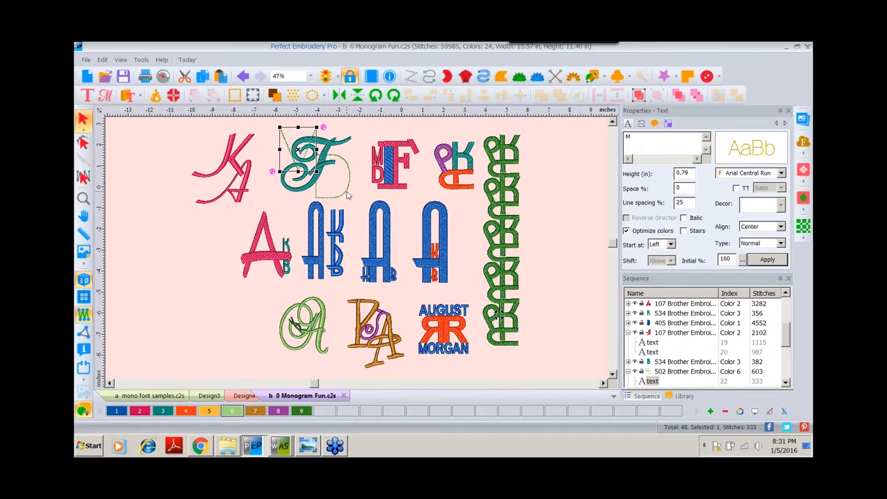
left_click(332, 176)
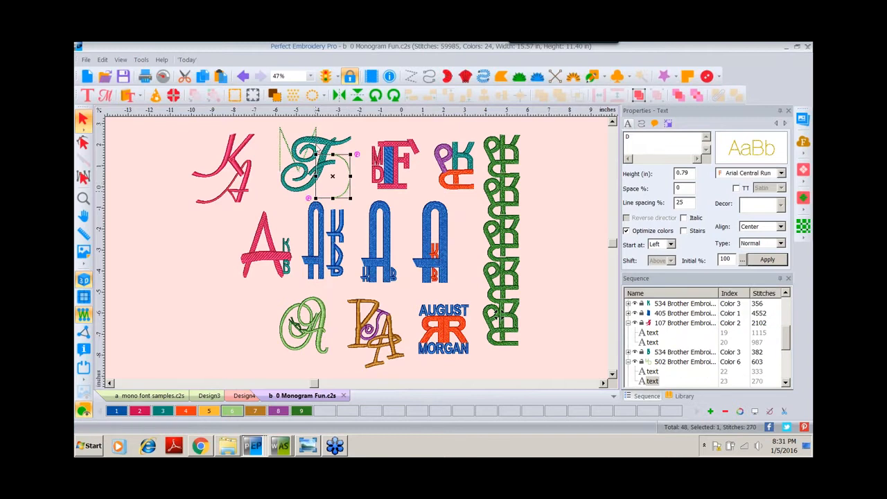
left_click(331, 176)
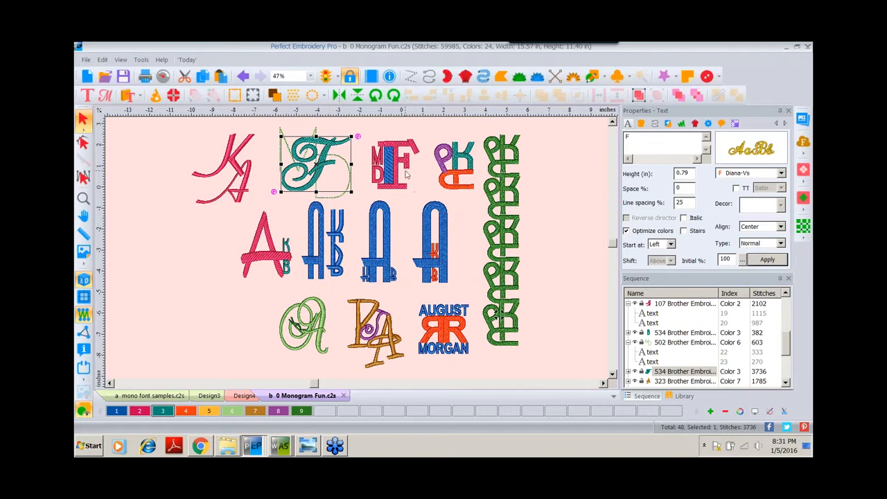
left_click(382, 164)
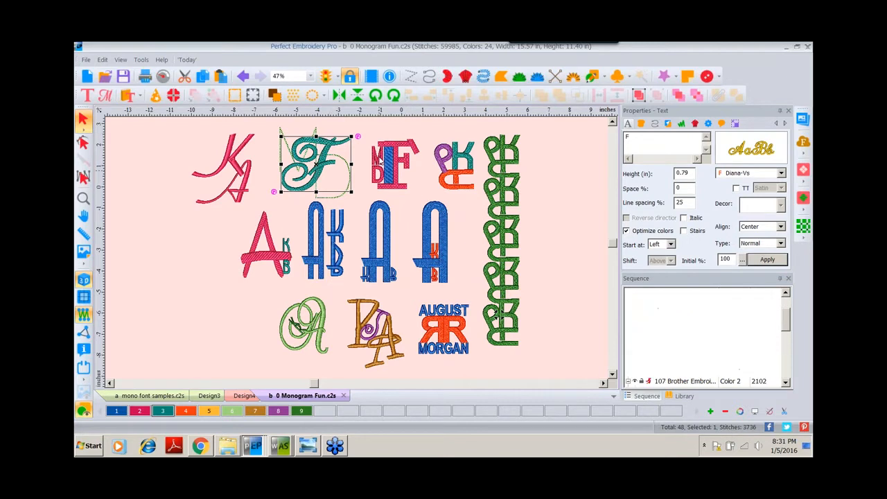
left_click(378, 174)
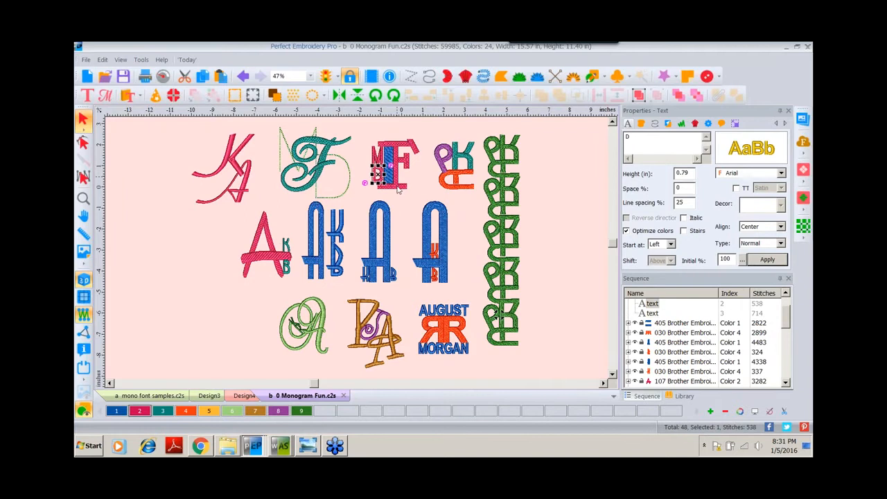
left_click(398, 186)
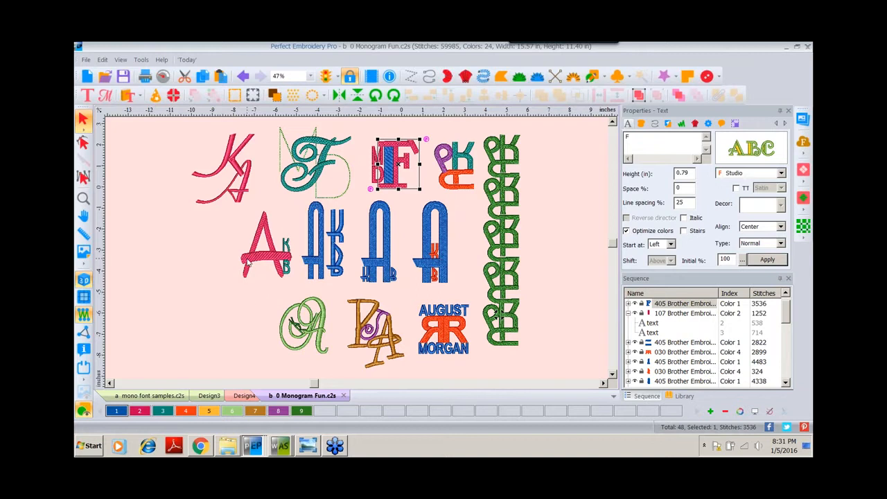
left_click(266, 244)
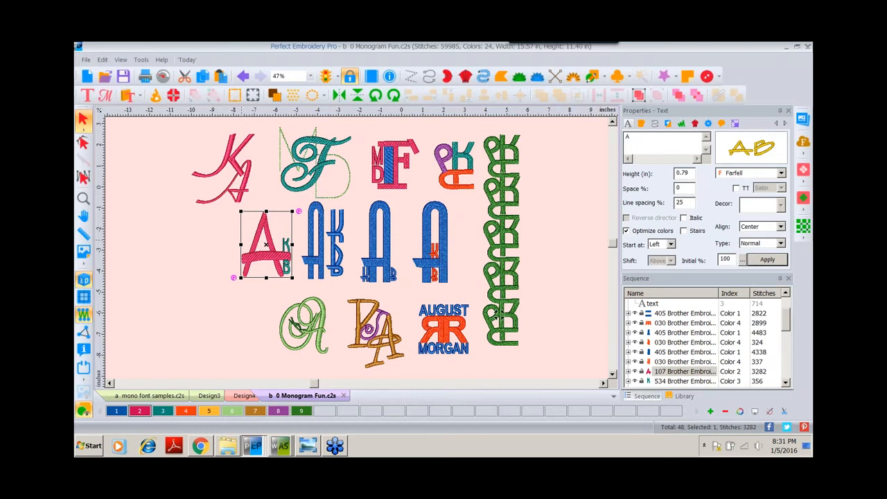
left_click(248, 307)
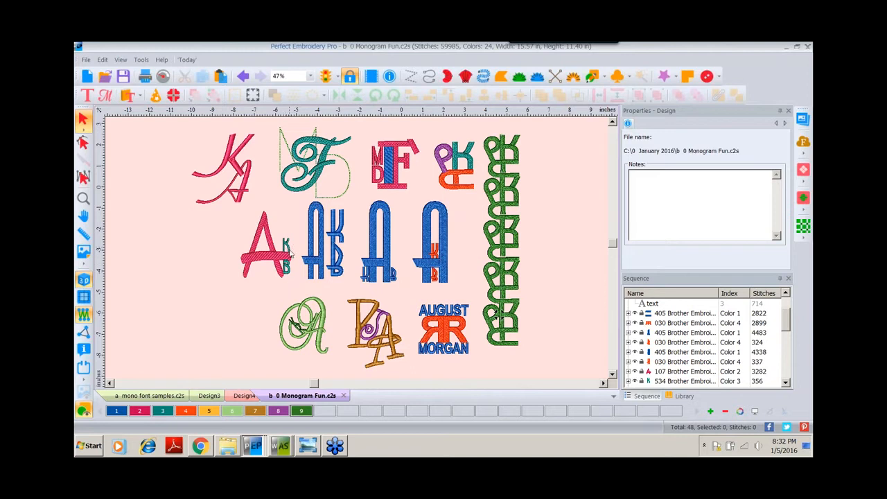
- Examine the fonts of the blue A with its stacked K, and of the light green script A with its small R
left_click(317, 264)
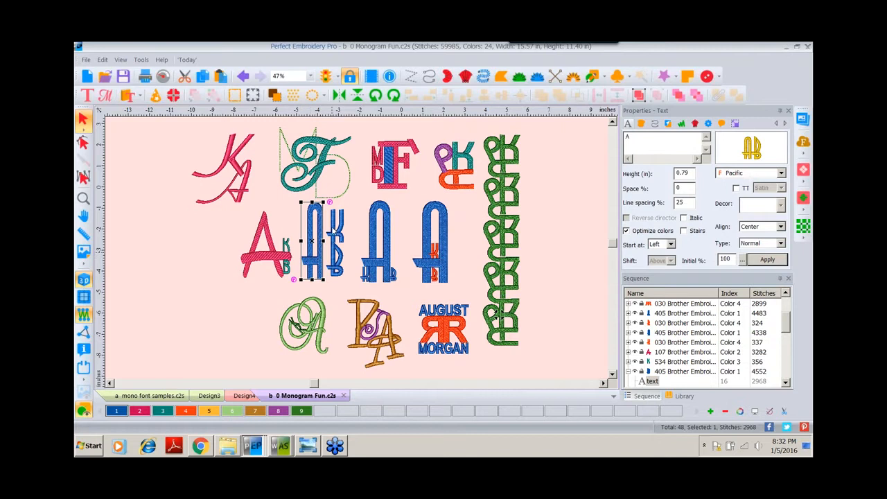
left_click(333, 229)
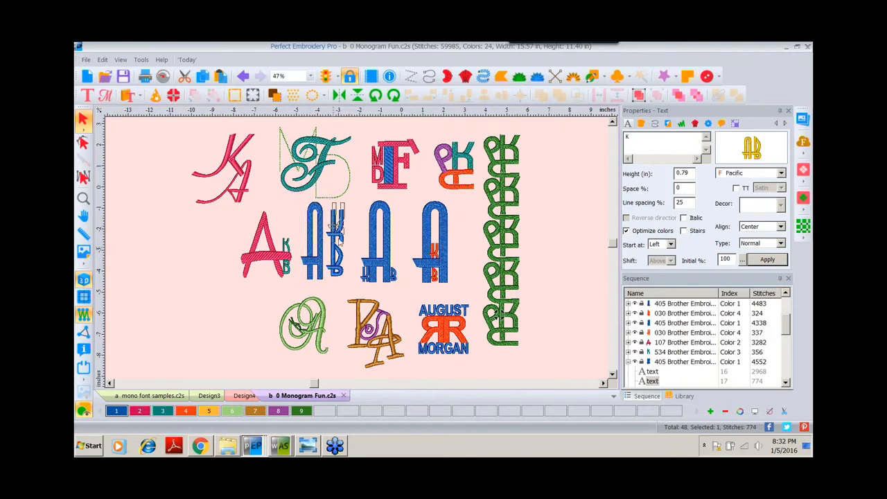
left_click_drag(339, 221, 336, 230)
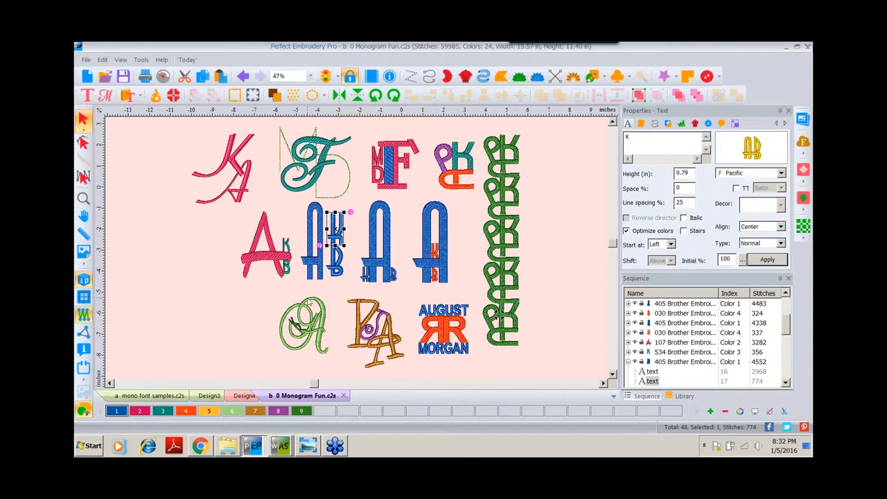
left_click(319, 329)
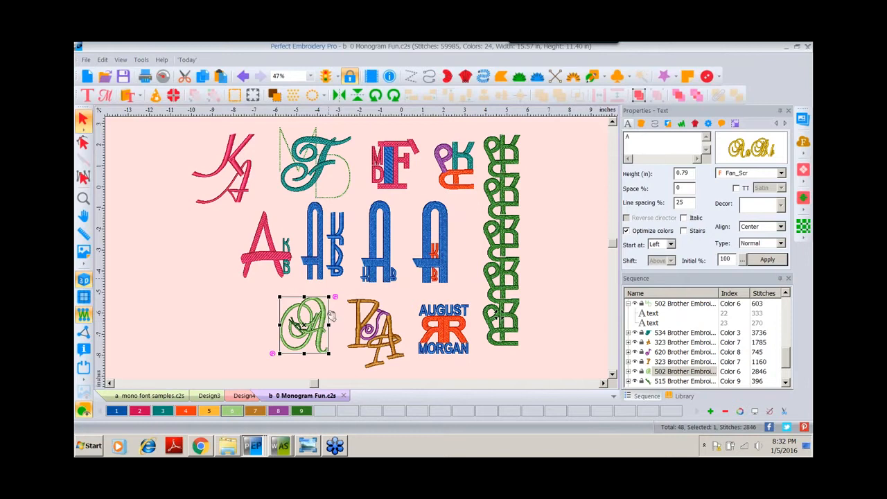
left_click(244, 334)
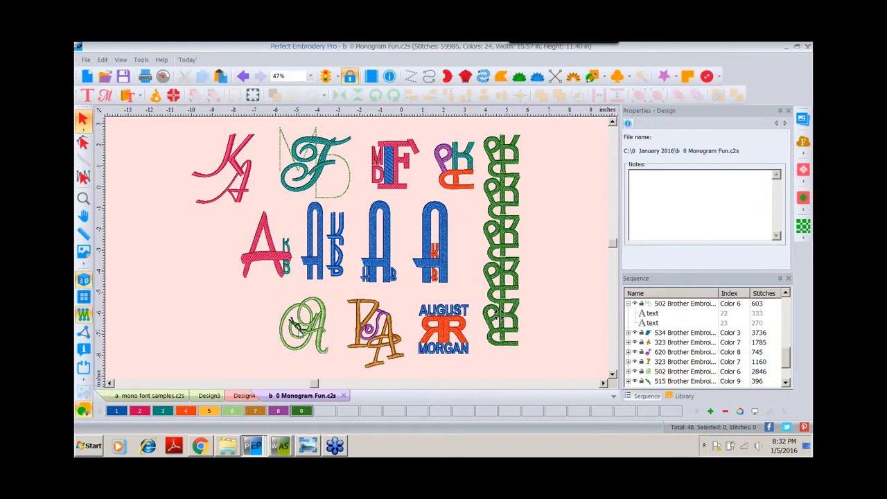
left_click(300, 332)
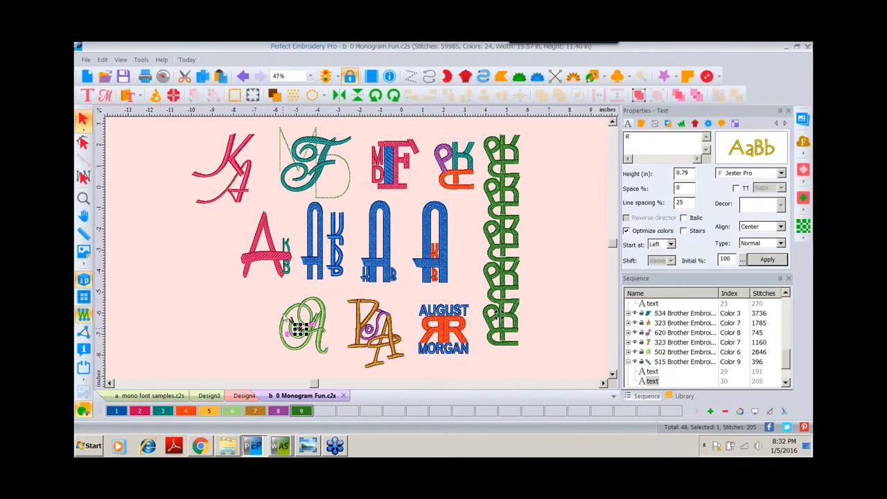
left_click(224, 336)
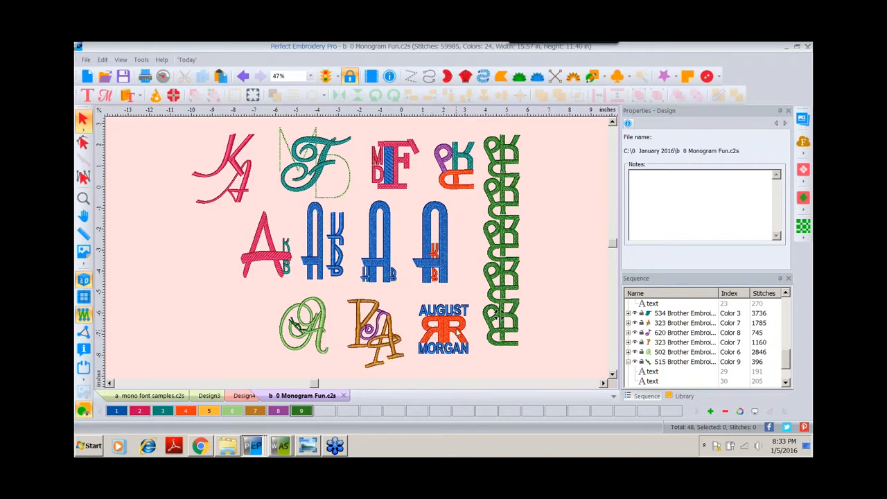
- Flip the first R of the orange double-R monogram horizontally, and mirror it back again
left_click(429, 332)
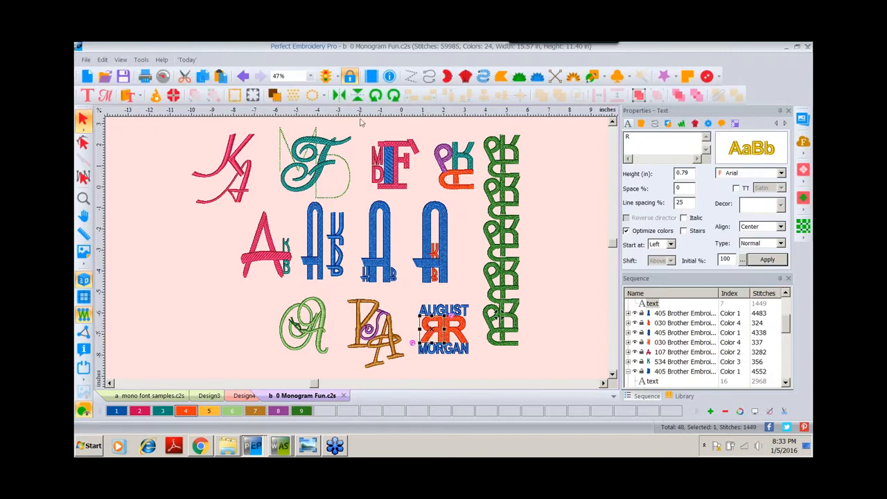
left_click(339, 95)
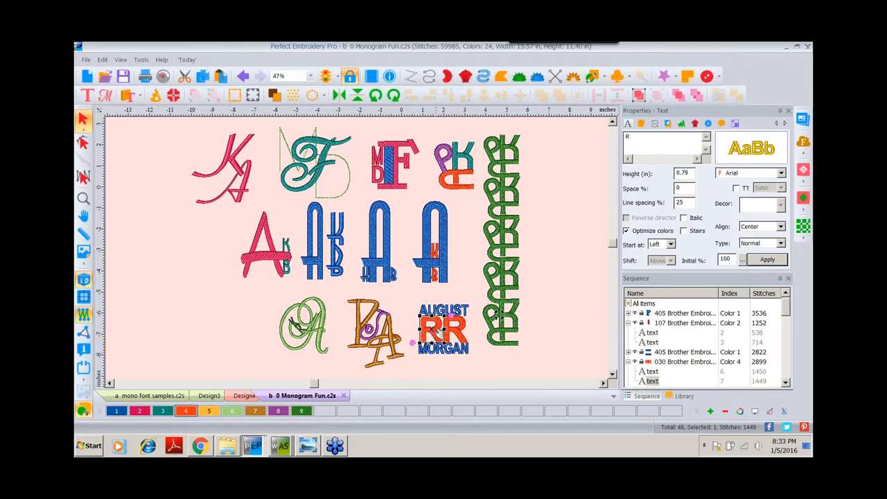
left_click(339, 96)
left_click(441, 377)
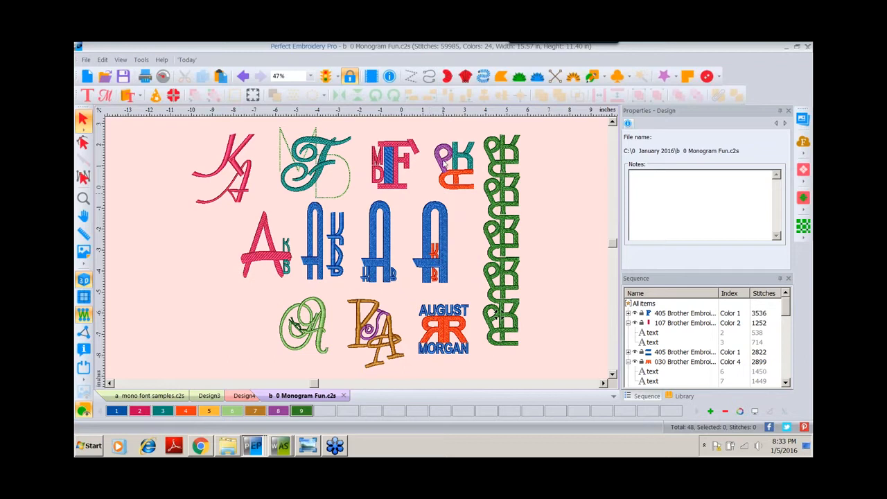
- Examine the fonts of the purple P and the orange A in the multicolored P, K and A monogram
left_click(443, 158)
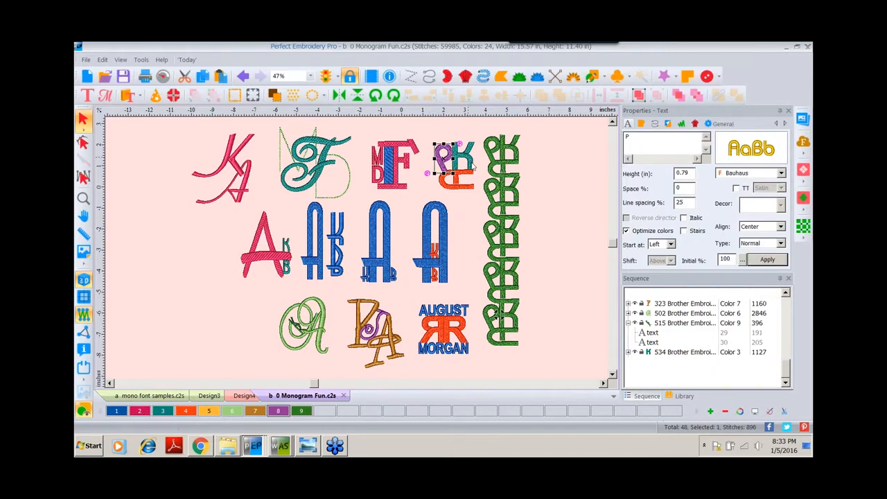
left_click(466, 185)
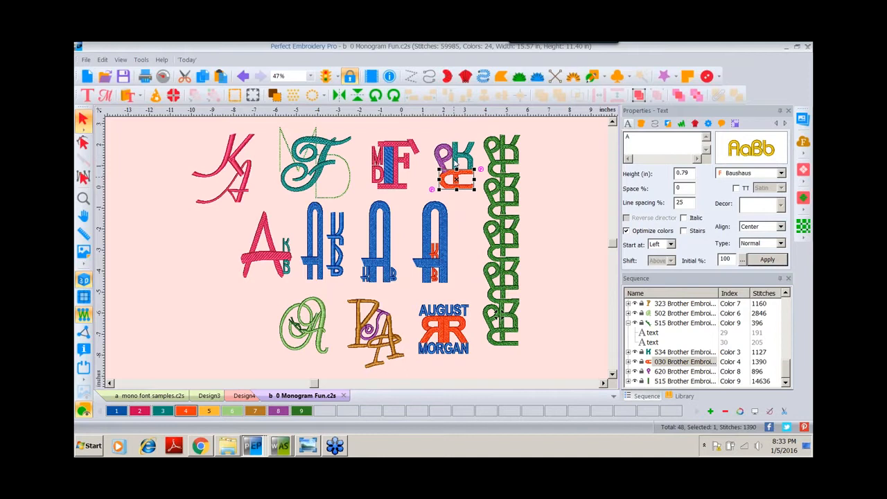
left_click(467, 212)
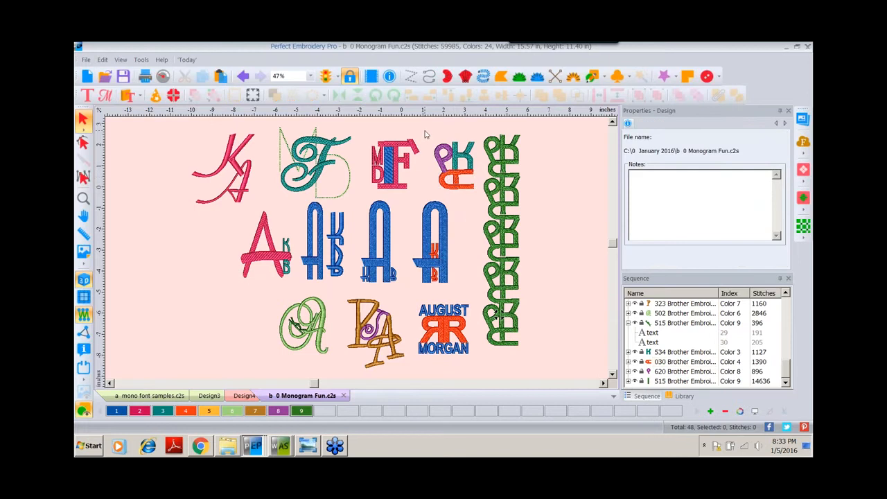
- Group the multicolored P, K and A letters and recolor them with green color 9, and move the vertical column's uppermost repeat upward
left_click_drag(425, 131, 481, 201)
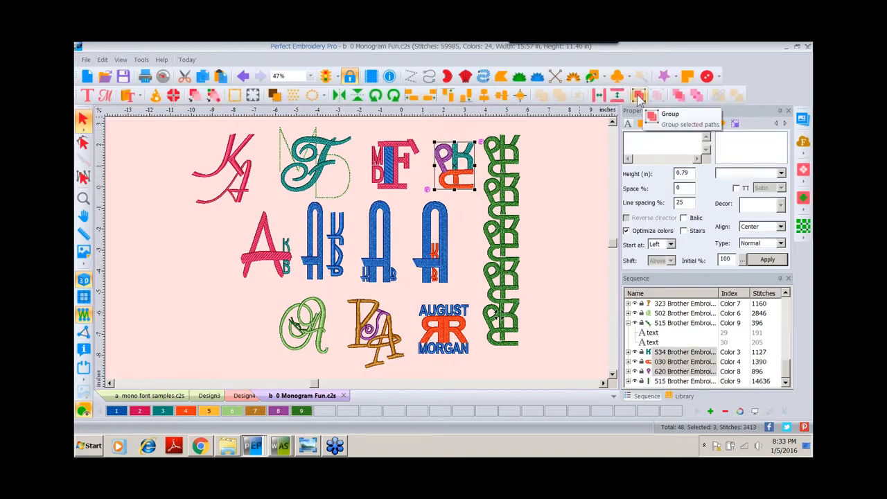
left_click(303, 413)
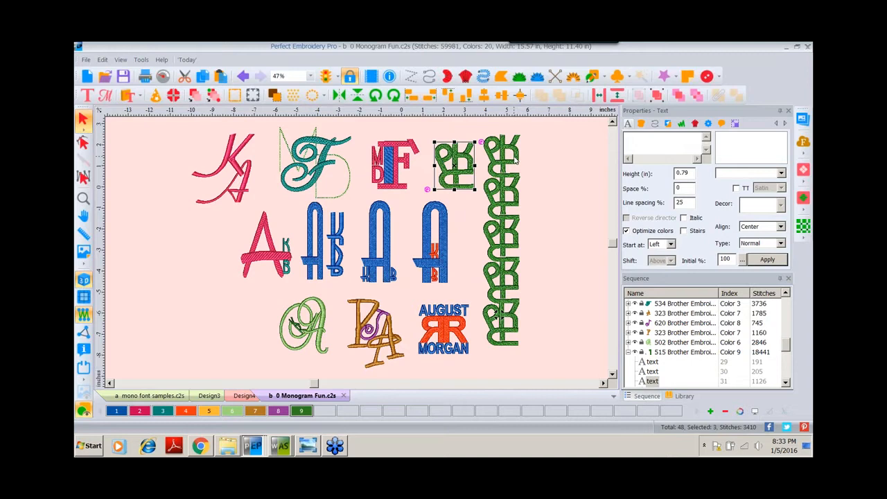
key("ctrl+v")
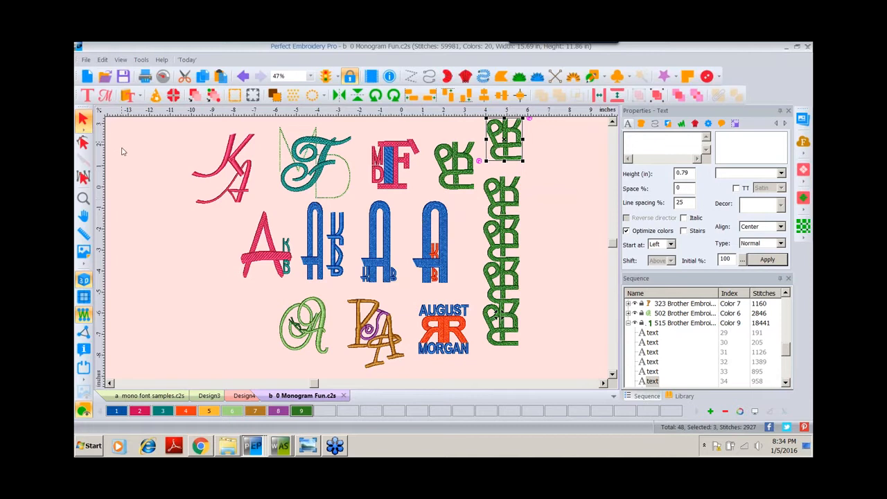
- Open the design file c advanced monogram fun.c2s from the 0 January 2016 folder
left_click(104, 77)
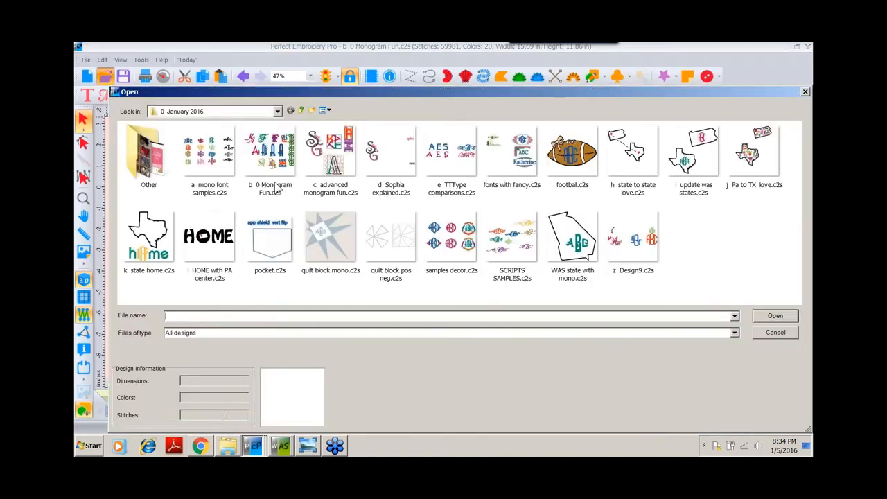
left_click(326, 155)
double_click(326, 155)
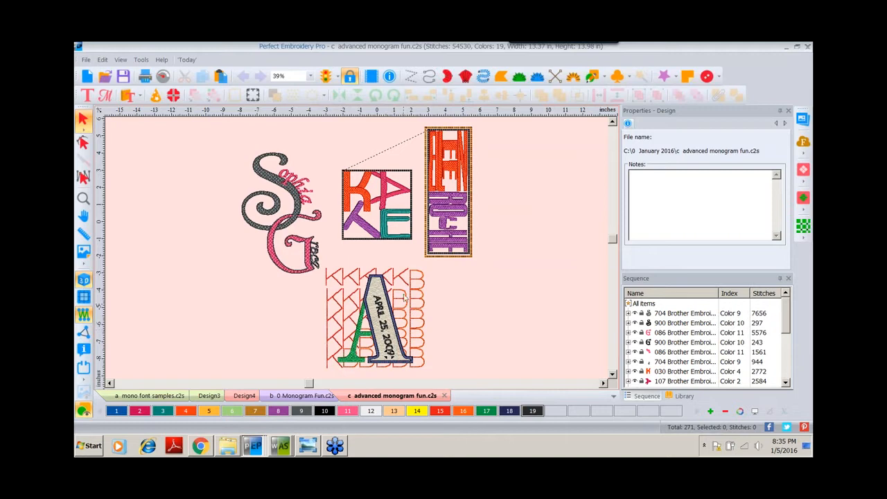
- Switch to Windows Photo Viewer and show the image after the Perfect Placement Kit, with the Designs in Machine Embroidery covers
left_click(307, 447)
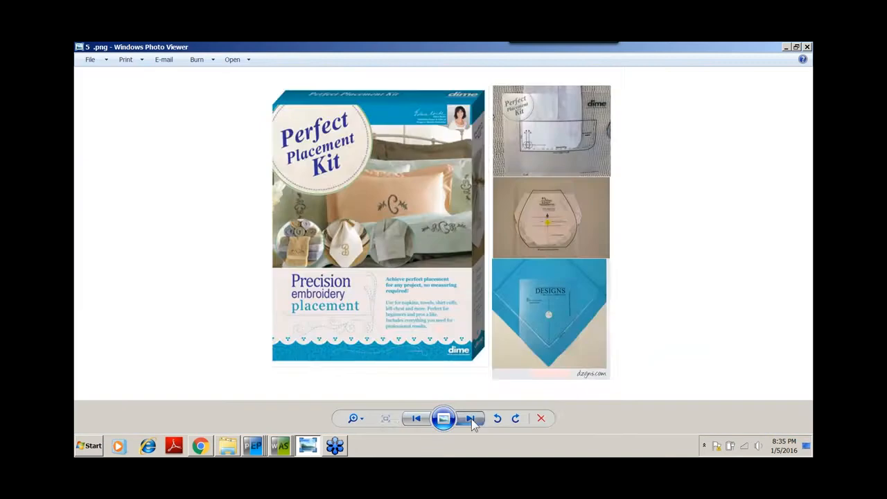
left_click(471, 419)
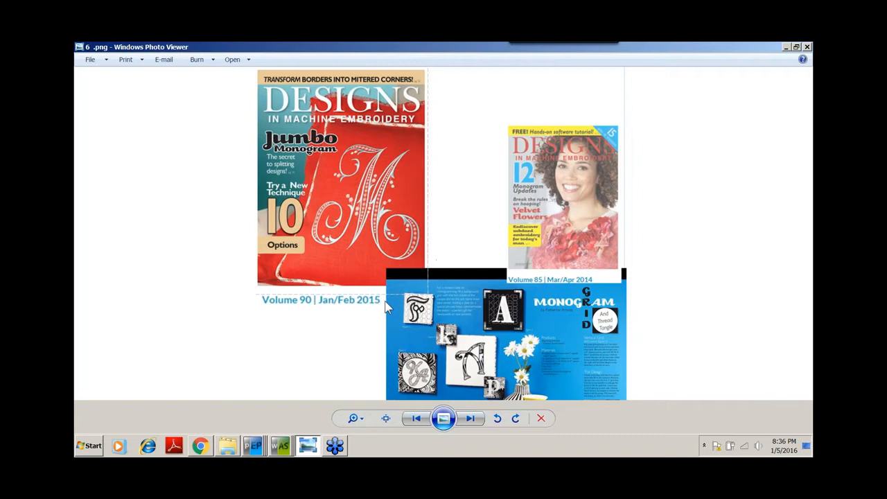
- Page through the next four monogram slides, up to image 10 with the monogrammed pockets
left_click(470, 418)
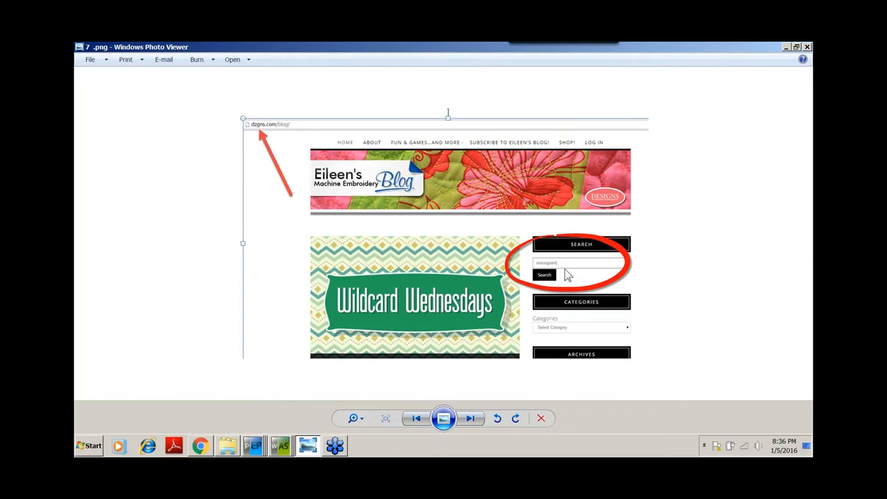
left_click(470, 419)
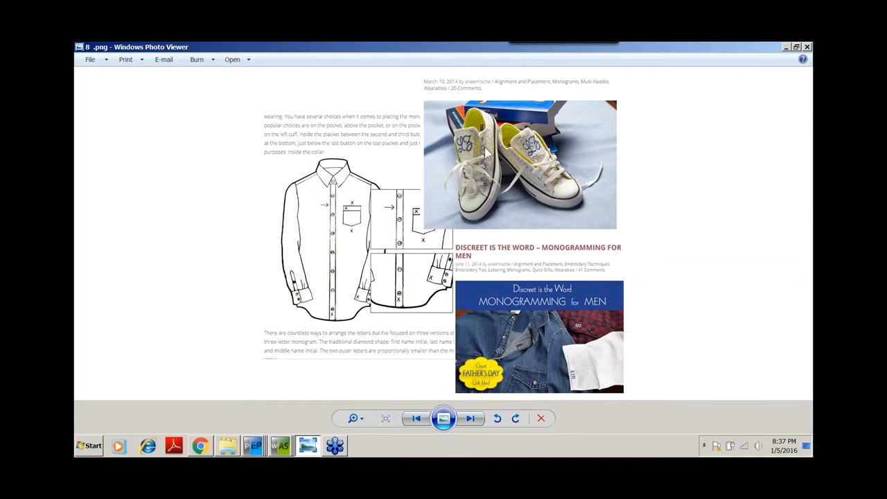
left_click(469, 419)
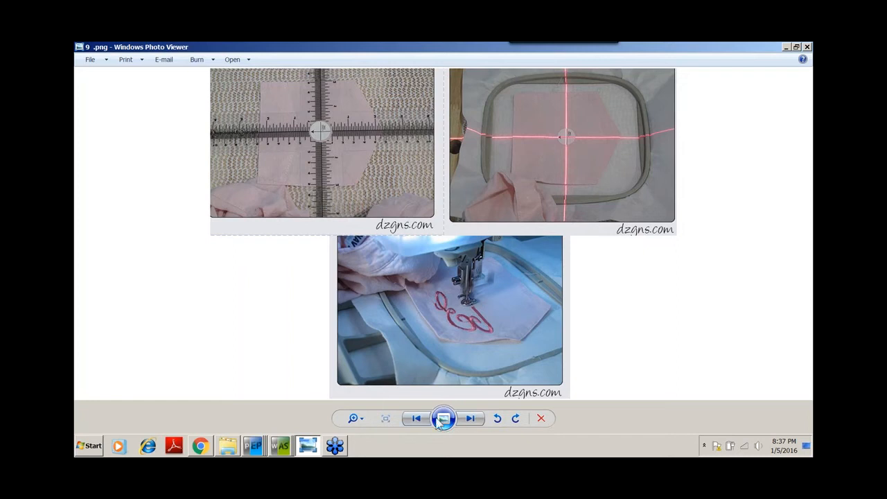
left_click(470, 419)
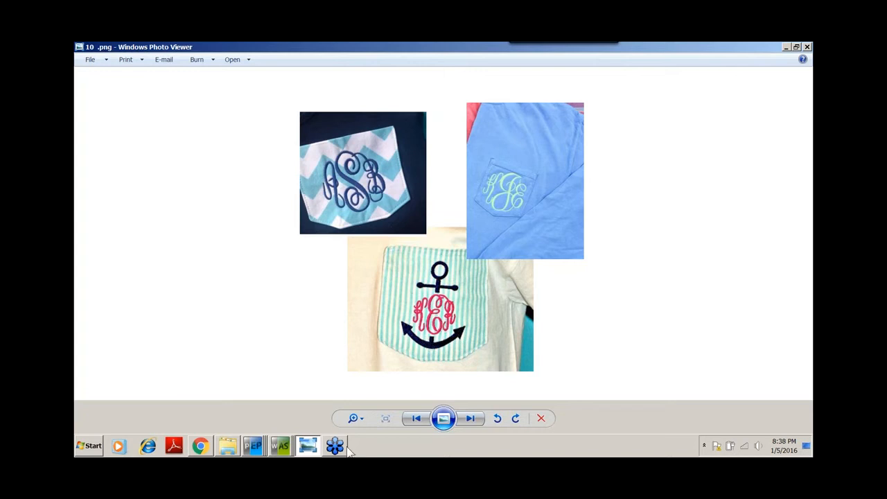
- Switch to Perfect Embroidery Pro and insert the Shield01 applique shape into a new design
left_click(258, 451)
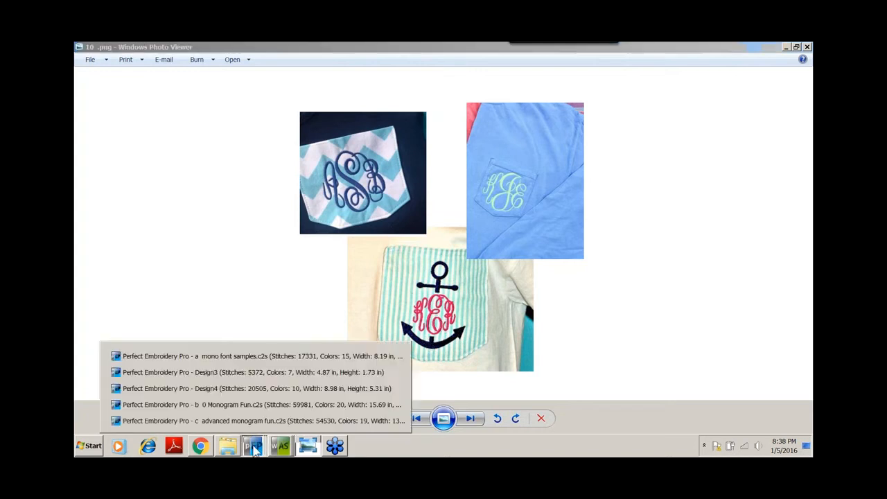
left_click(224, 419)
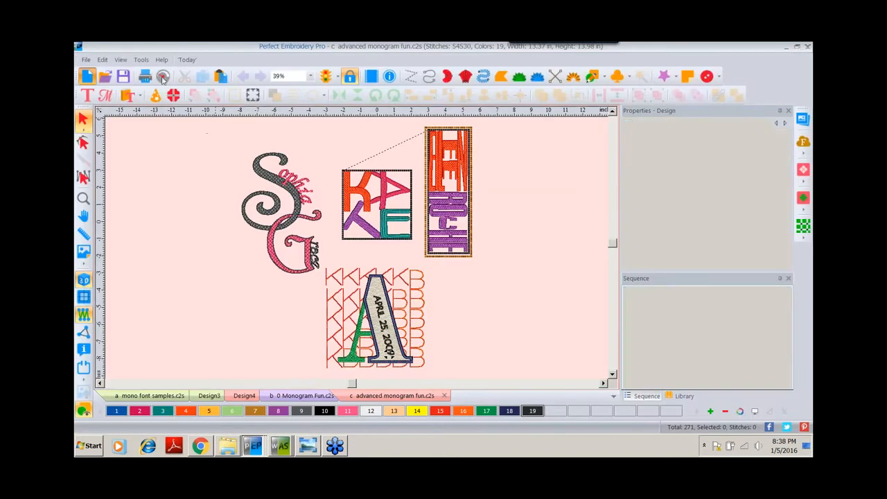
left_click(139, 97)
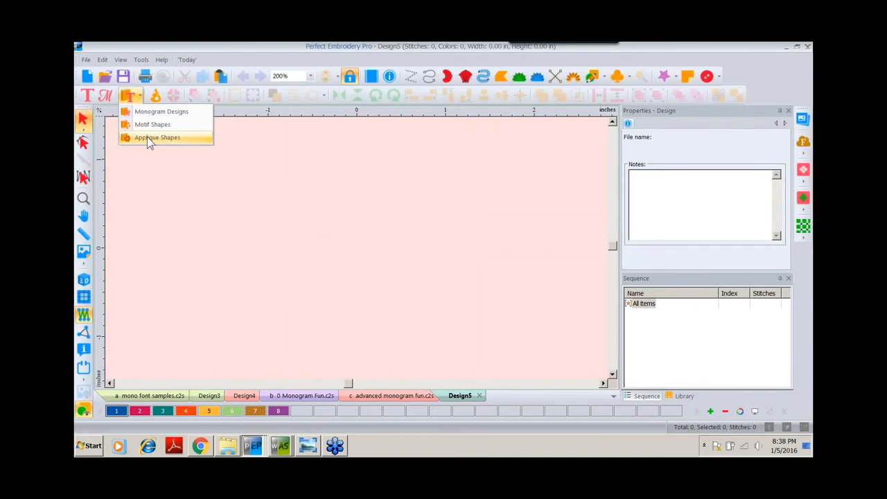
left_click(147, 136)
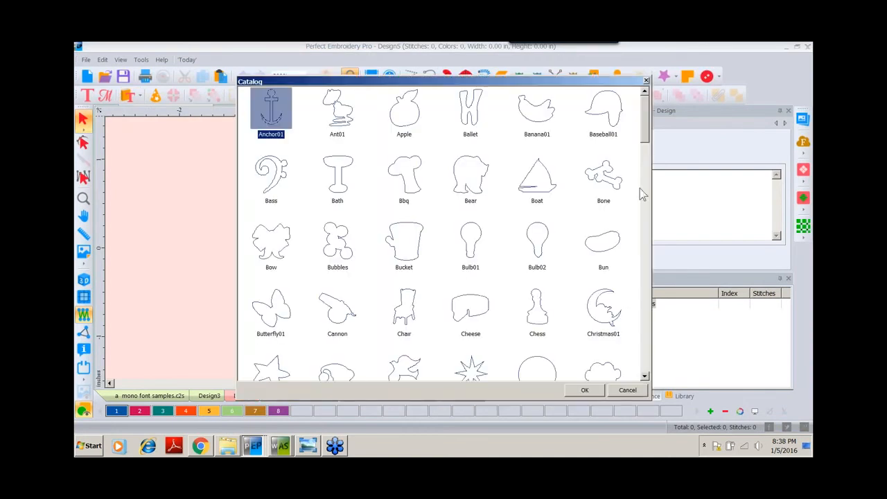
scroll(647, 124, "down", 10)
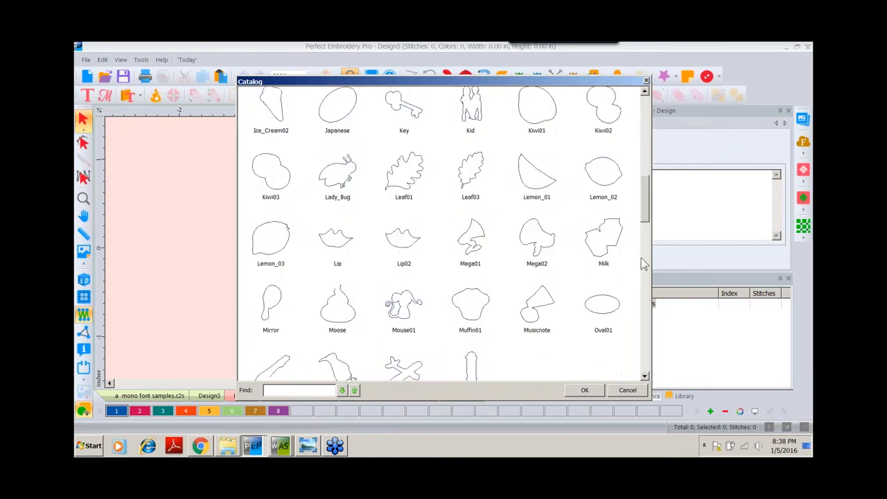
scroll(641, 258, "down", 7)
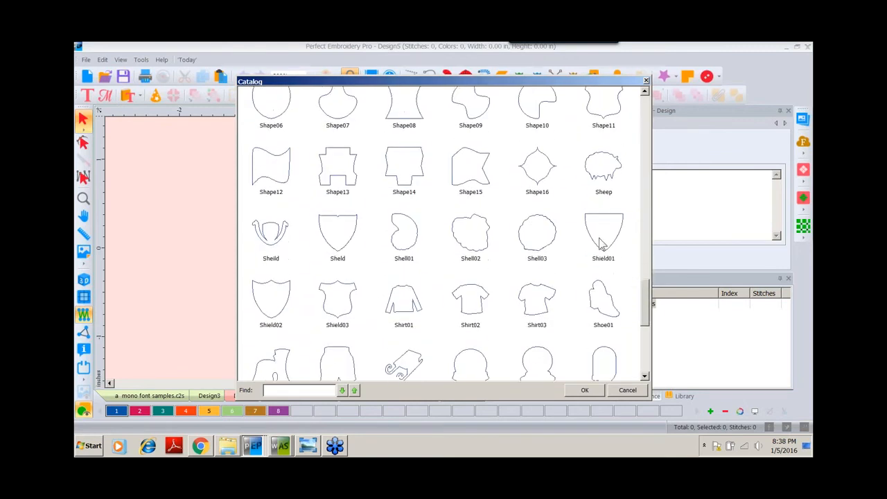
double_click(602, 242)
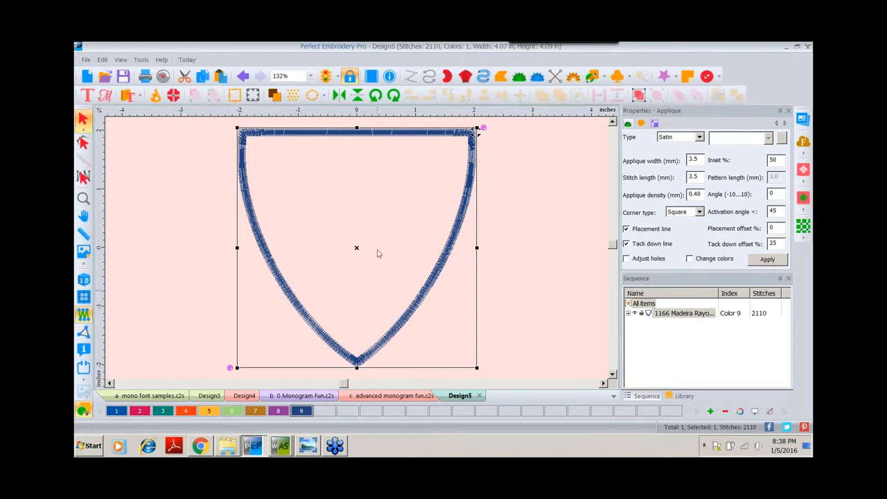
- Convert the shield to run stitches and place vertical guides along its side edges and a horizontal guide at about -1 inch
right_click(447, 241)
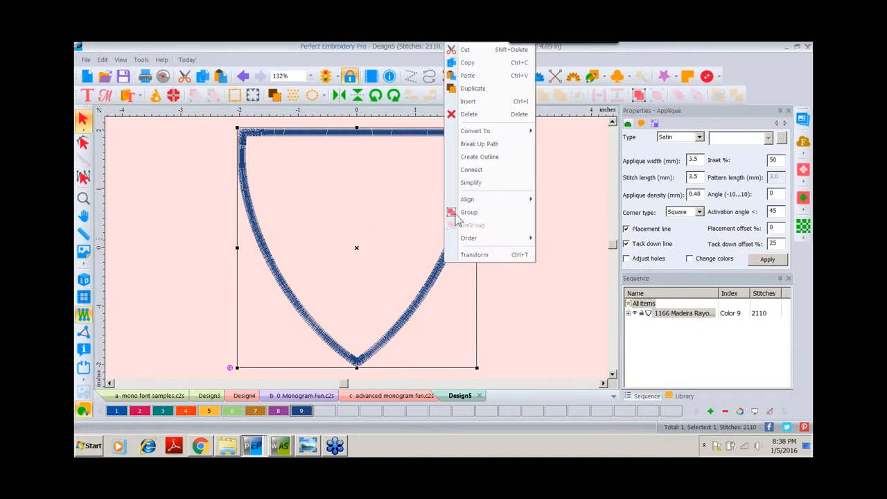
mouse_move(483, 131)
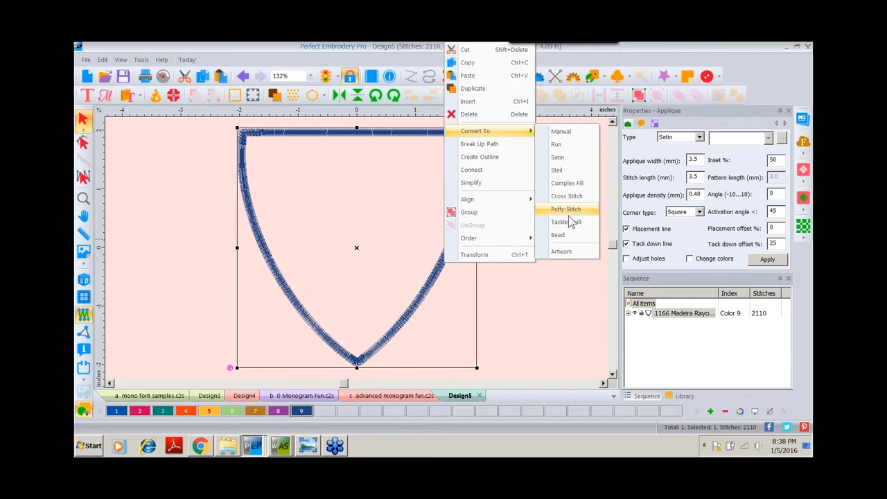
left_click(556, 144)
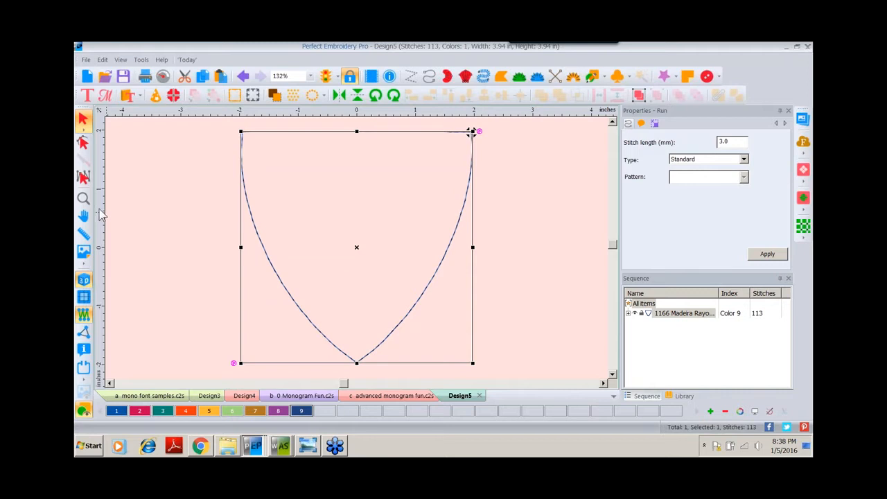
left_click_drag(102, 209, 242, 232)
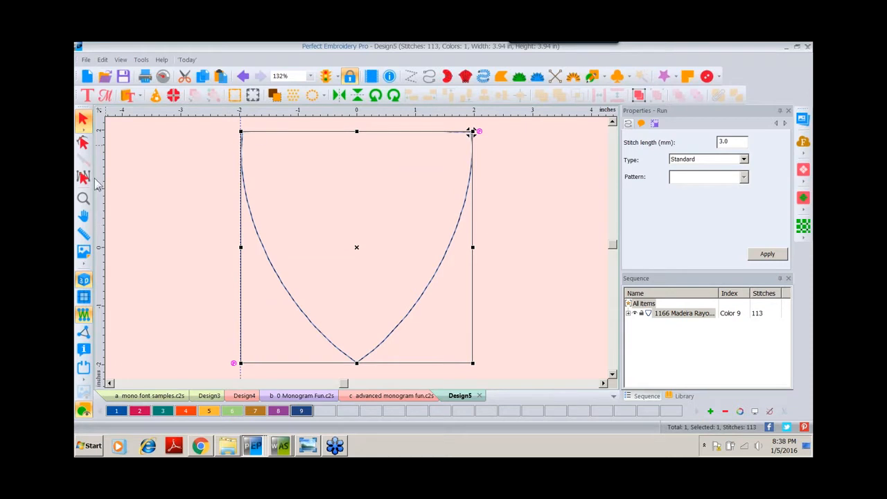
left_click_drag(99, 184, 474, 193)
- Edit the shield's outline and delete the upper two points on its left curve
left_click(83, 142)
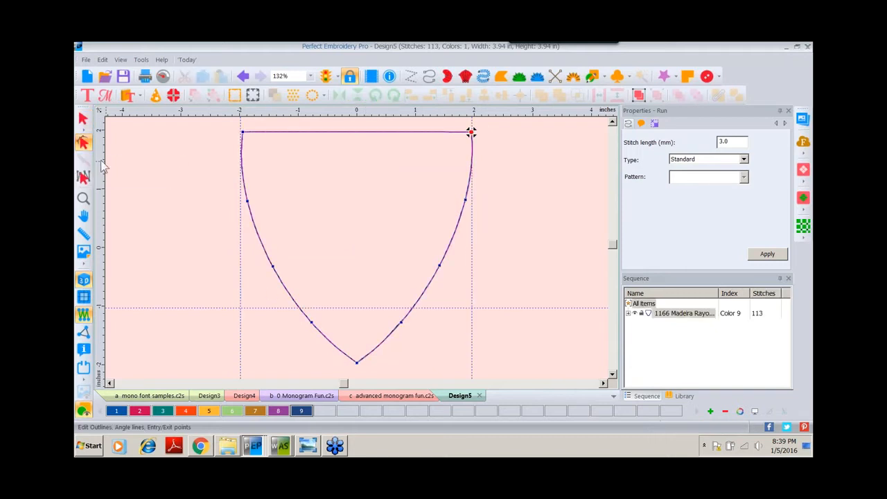
right_click(248, 204)
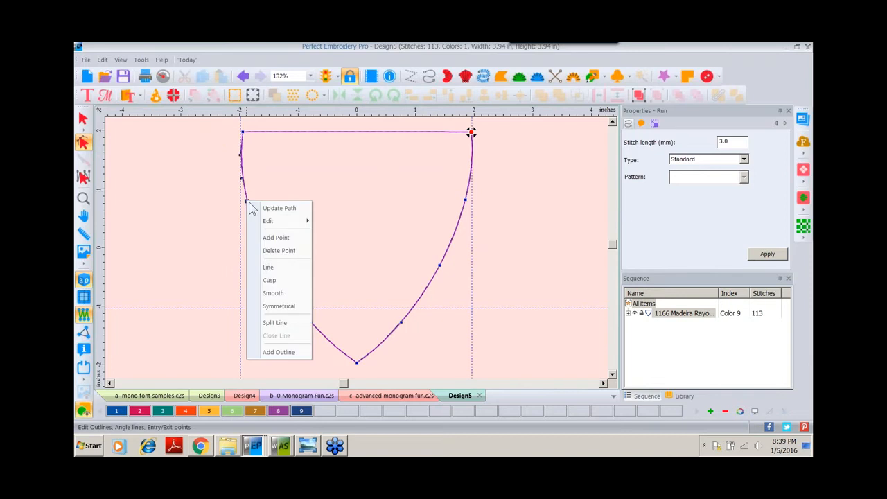
left_click(277, 252)
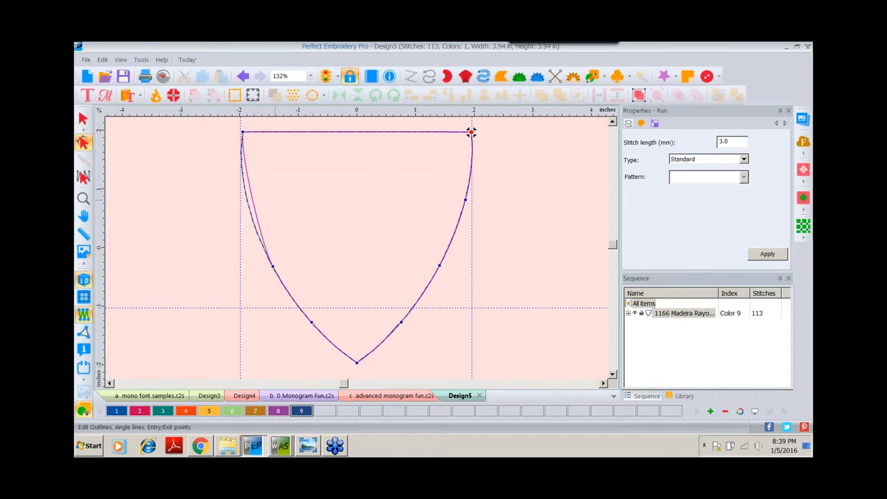
right_click(274, 271)
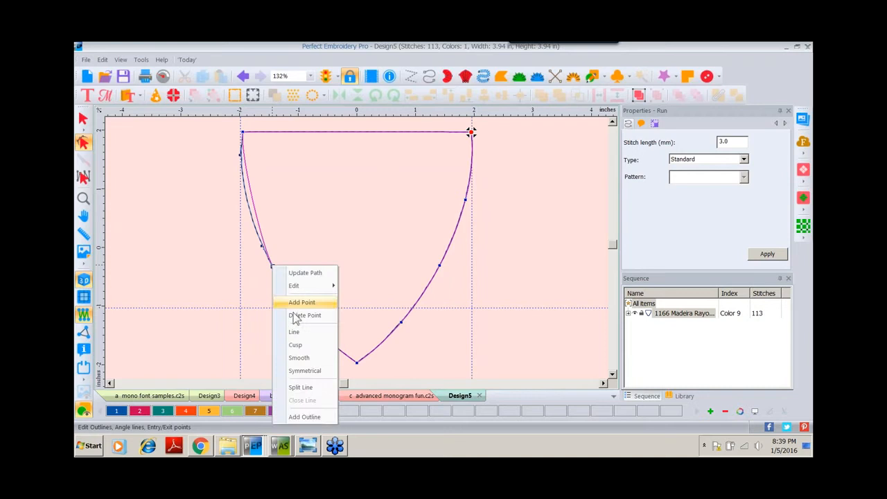
left_click(296, 315)
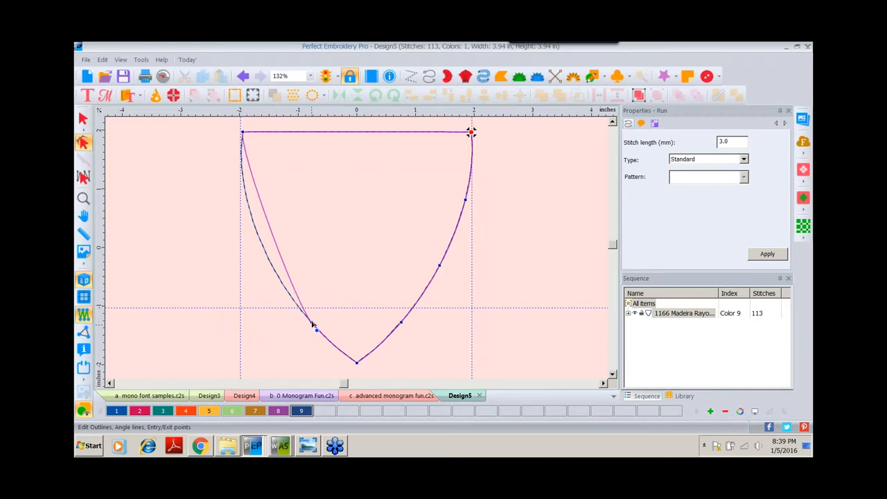
- Convert the remaining left curve point to a Line point and move it to the left guide intersection
right_click(313, 324)
left_click(340, 231)
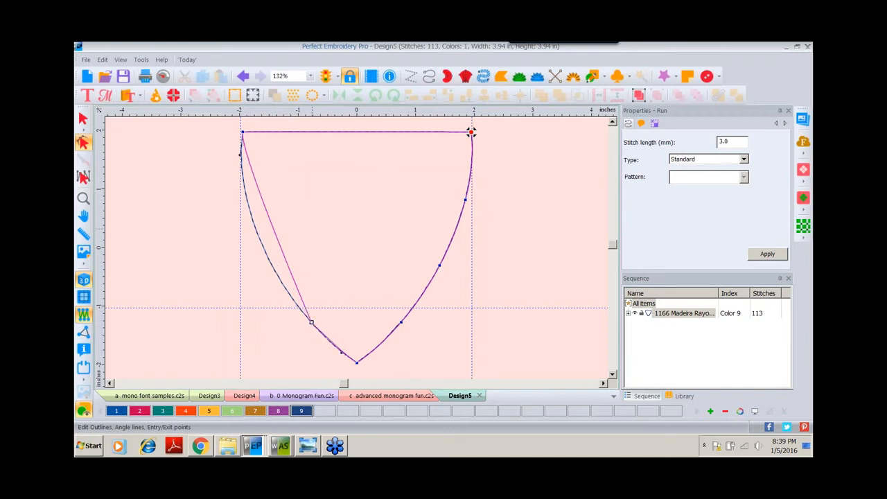
left_click_drag(313, 324, 240, 307)
- Delete the upper two points on the shield's right curve together
left_click_drag(415, 176, 493, 289)
right_click(466, 200)
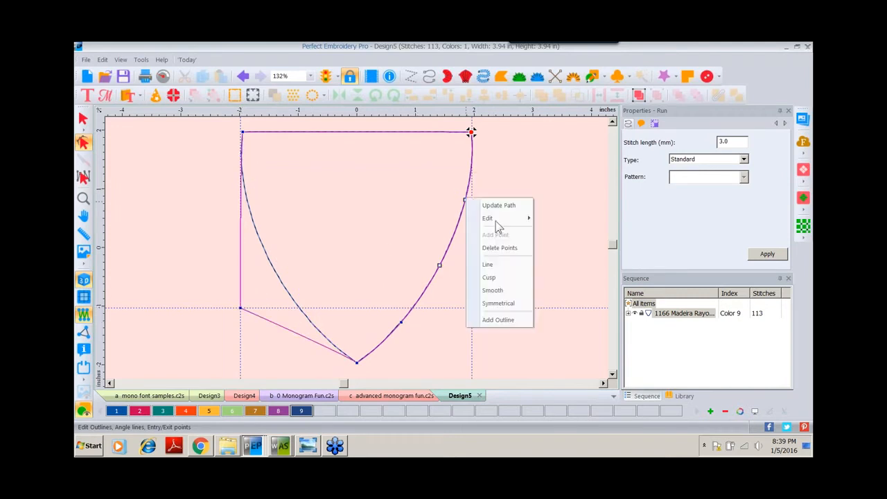
left_click(499, 251)
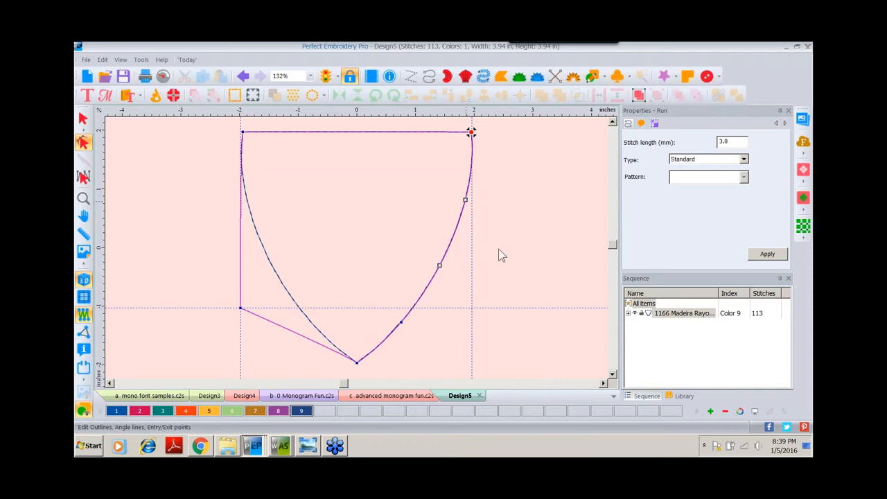
- Convert the remaining right curve point to Line, move it to the right guide intersection, and apply the pocket outline
right_click(400, 324)
left_click(437, 235)
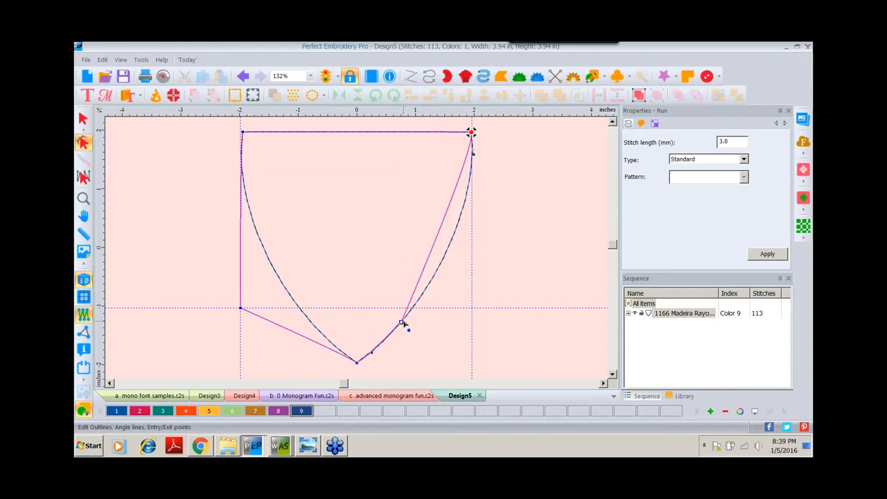
left_click_drag(402, 324, 472, 309)
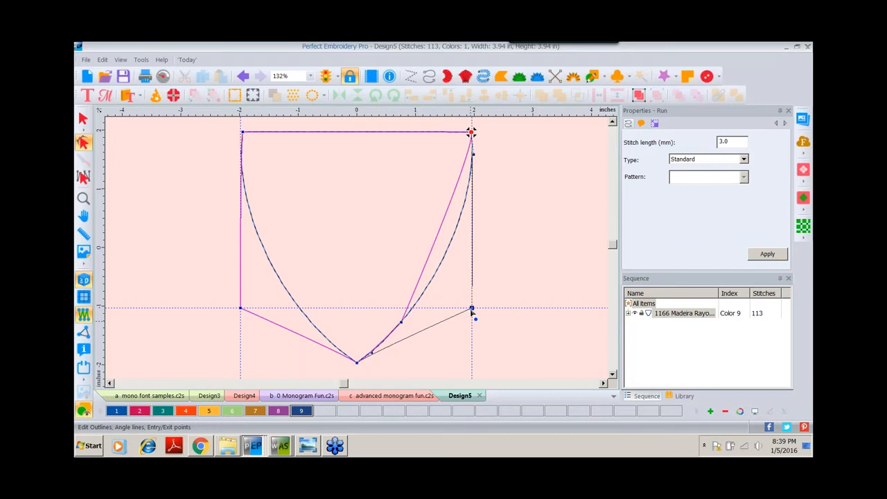
left_click(766, 255)
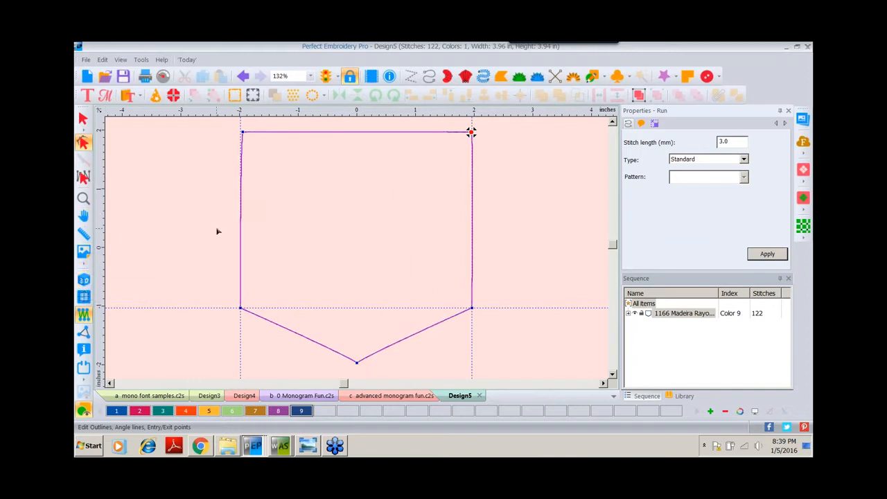
left_click(83, 118)
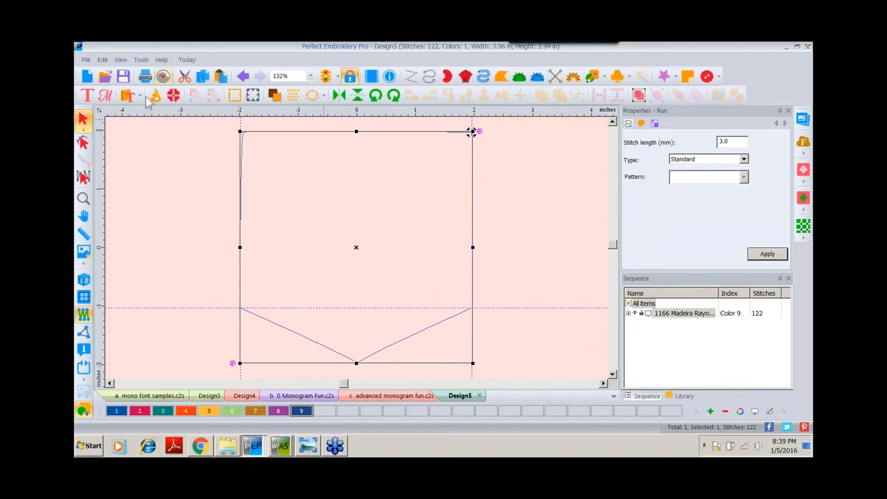
- Place an ABC monogram inside the pocket outline using the Circle Monogram font
left_click(105, 95)
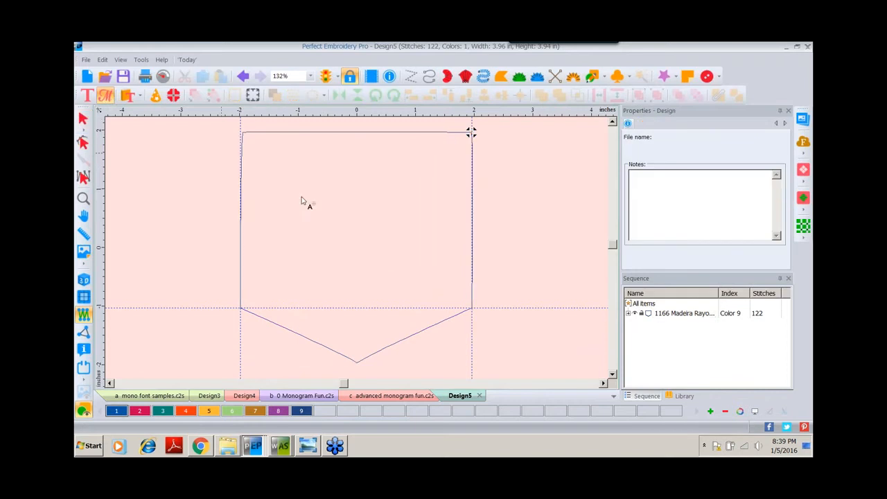
left_click(359, 242)
left_click(739, 149)
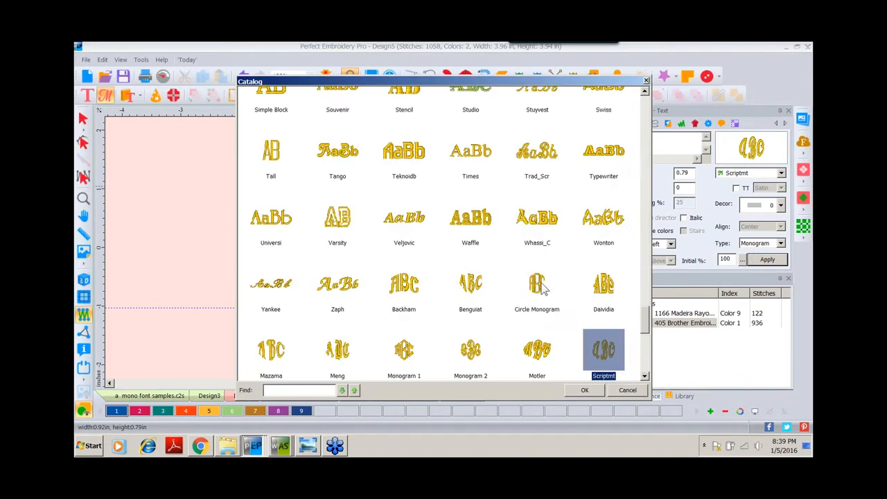
double_click(534, 283)
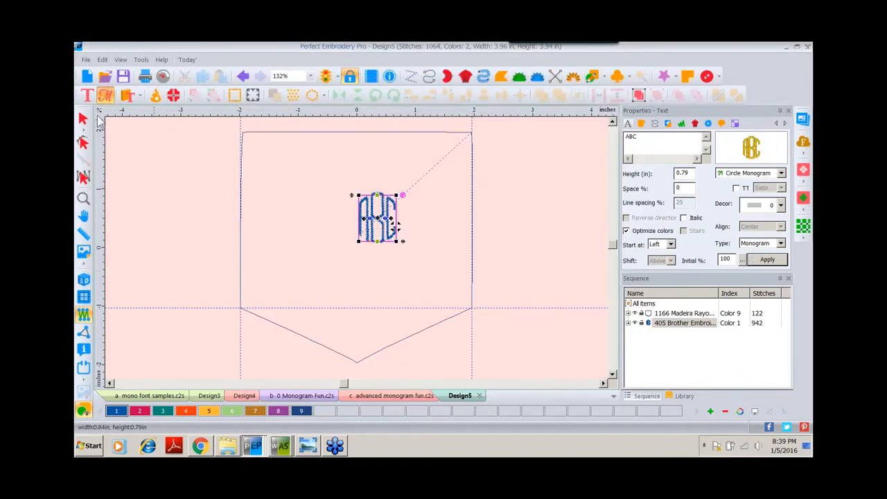
- Enlarge the monogram from its upper-left corner to about 1.4 inches wide and turn on the 3D stitch view
left_click(83, 120)
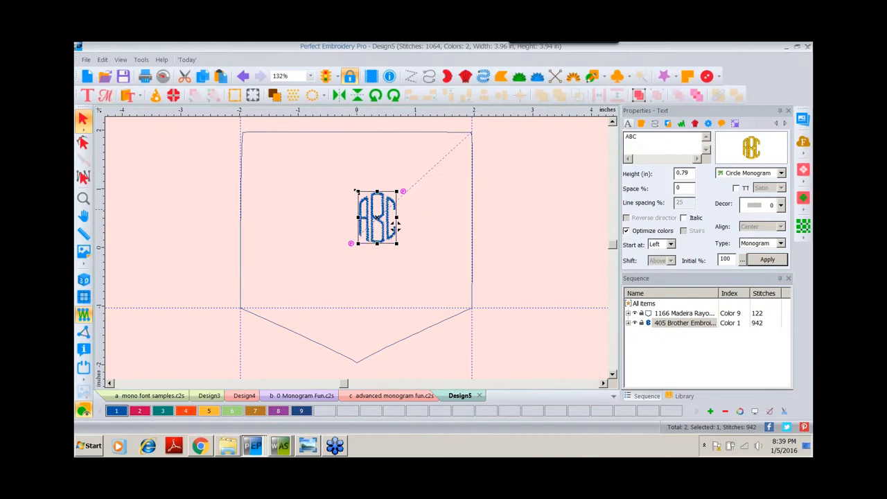
left_click_drag(358, 191, 280, 167)
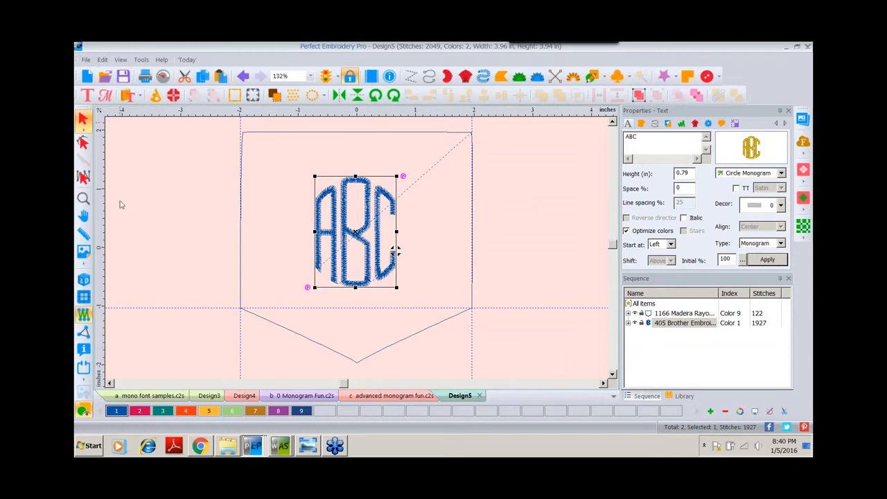
left_click(84, 281)
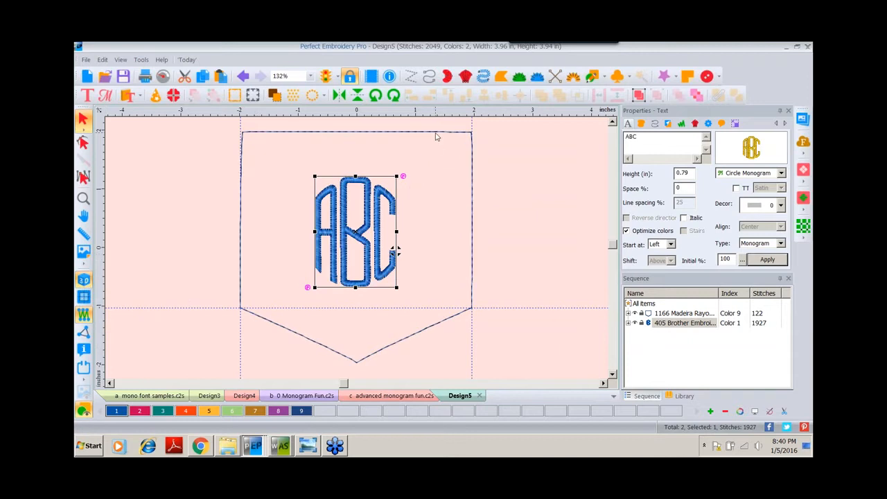
- Switch to the open "c advanced monogram fun.c2s" design
left_click(140, 98)
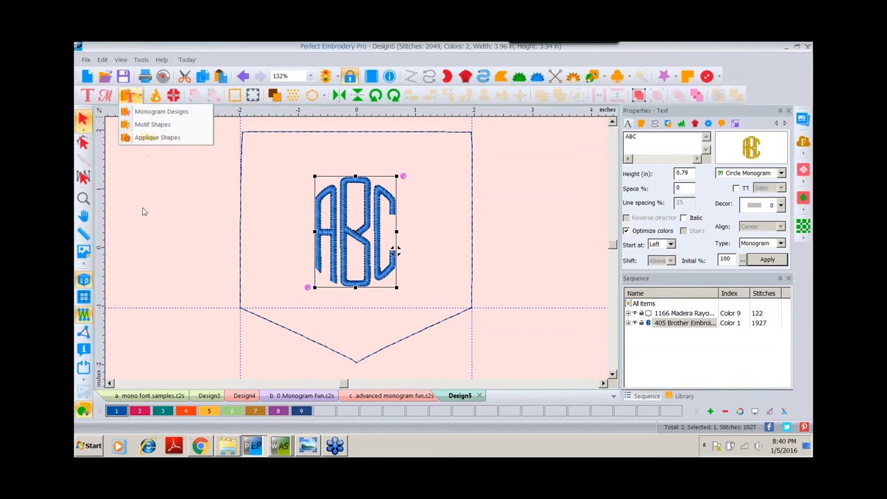
left_click(367, 394)
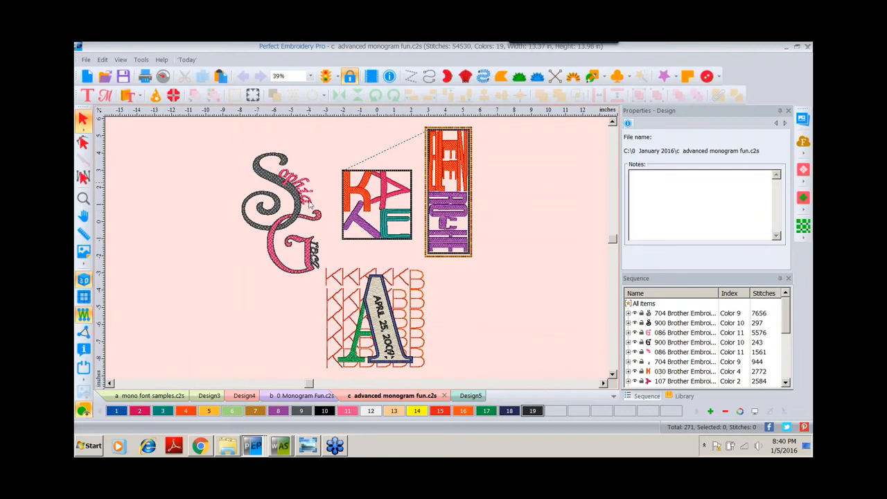
- Open the design file "d Sophia explained.c2s" from the 0 January 2016 folder and turn on its 3D stitch view
left_click(104, 76)
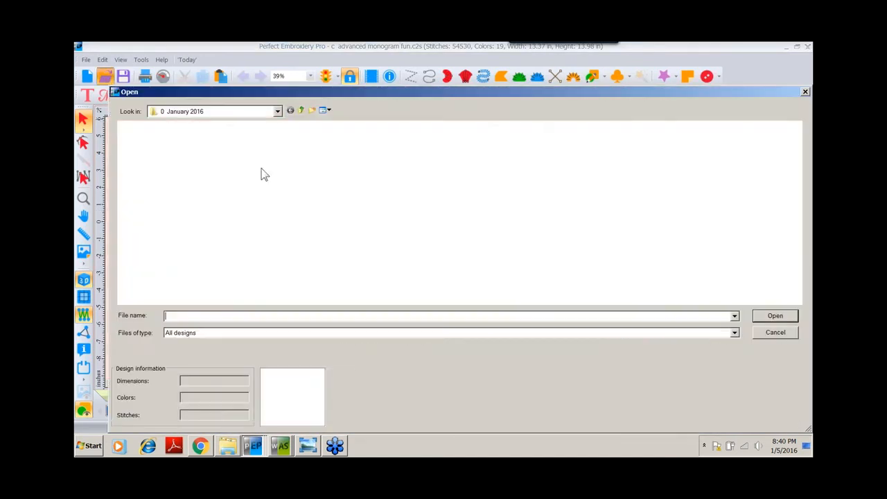
left_click(378, 151)
double_click(378, 152)
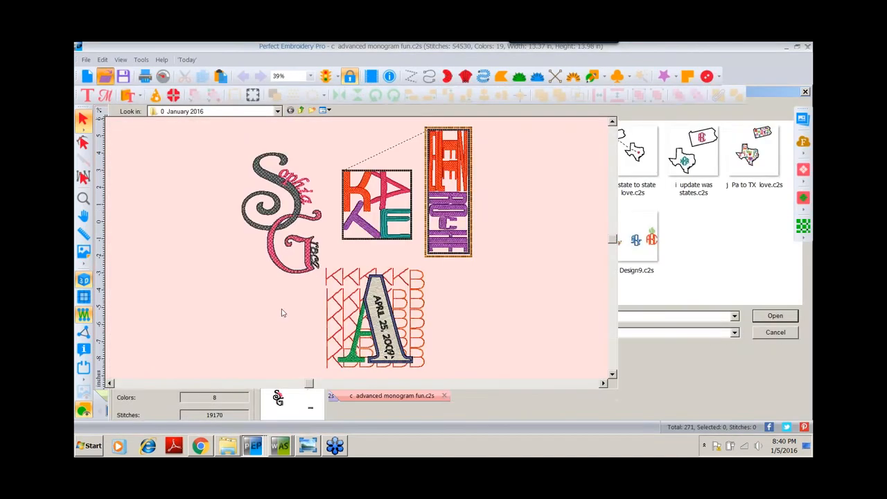
left_click(84, 280)
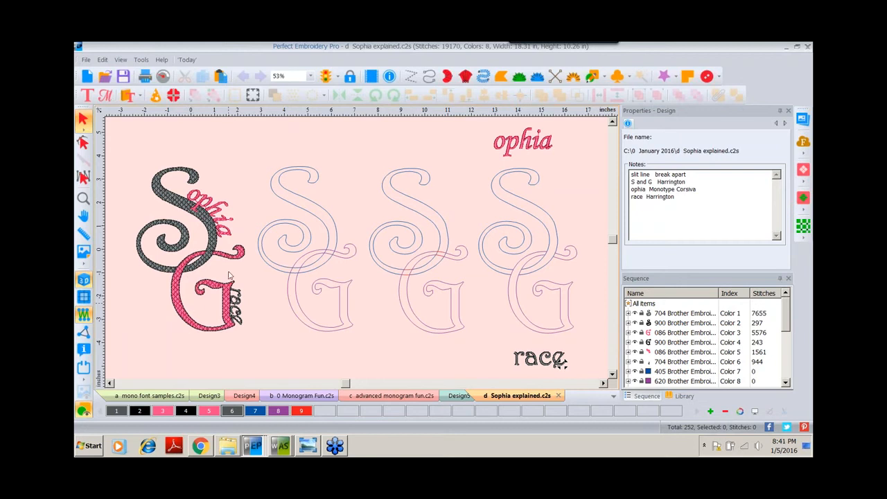
- Import the letter S as TrueType text artwork in the Harrington font
left_click(86, 60)
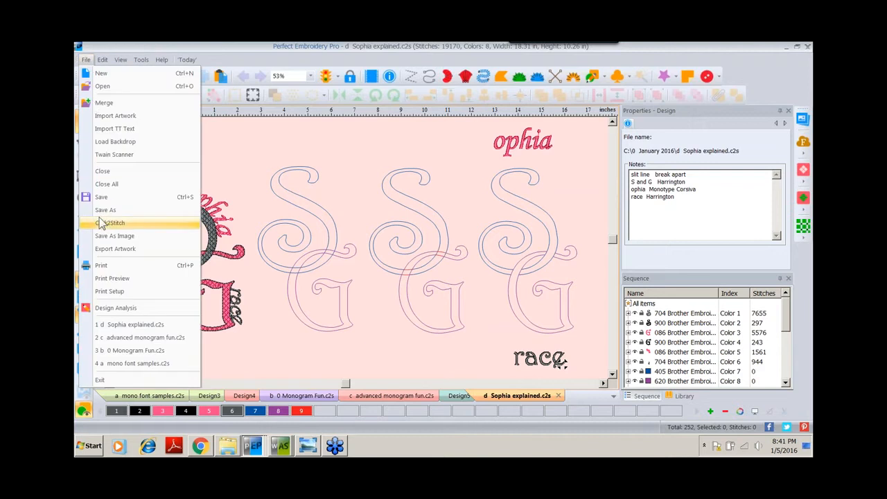
left_click(105, 131)
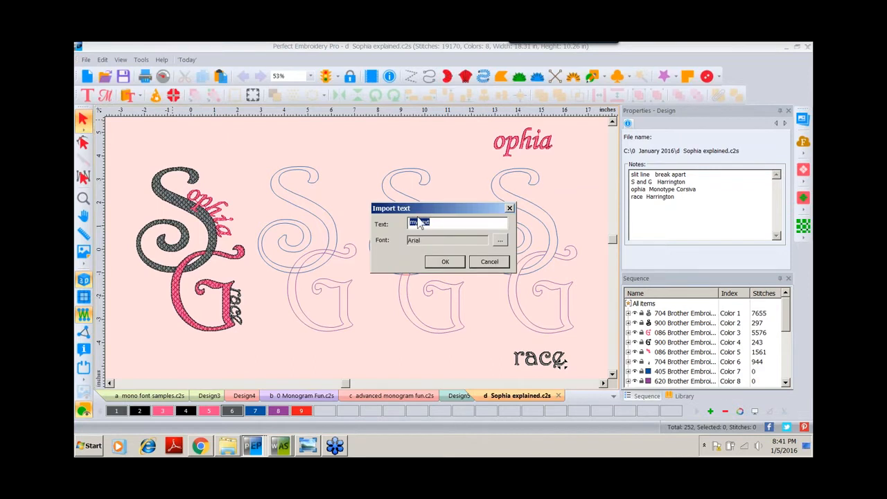
type("S")
left_click(499, 240)
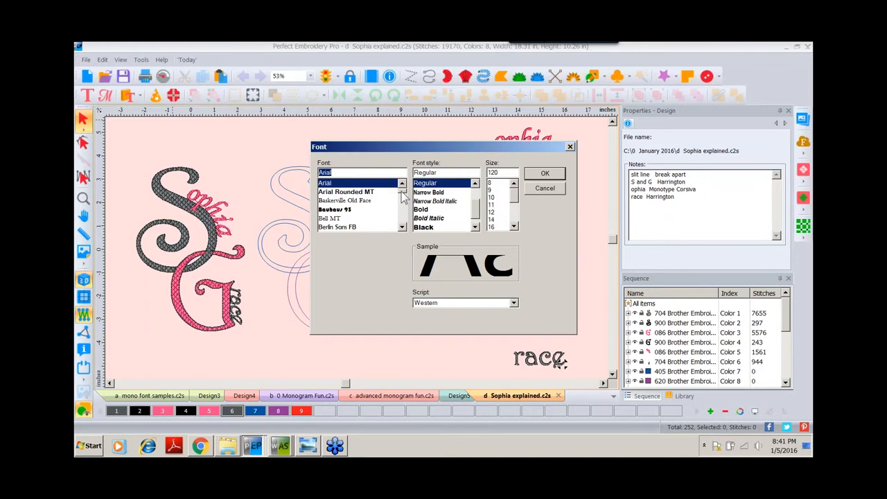
scroll(404, 201, "down", 10)
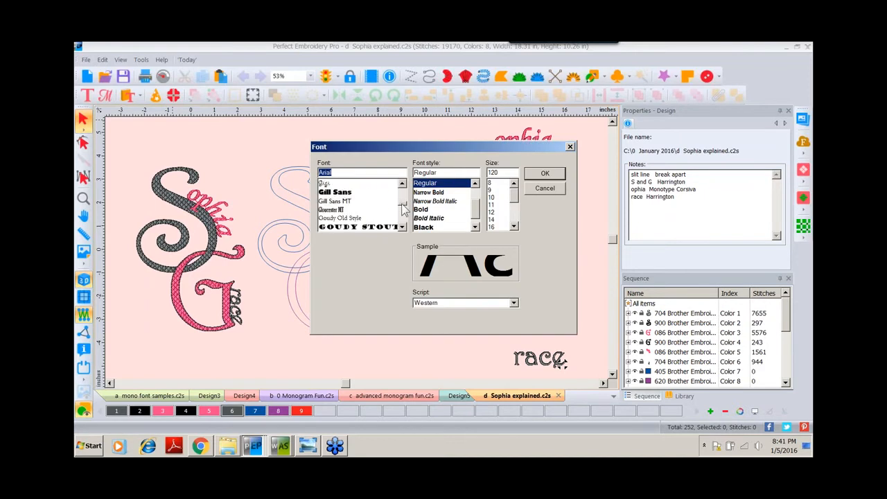
scroll(404, 208, "down", 1)
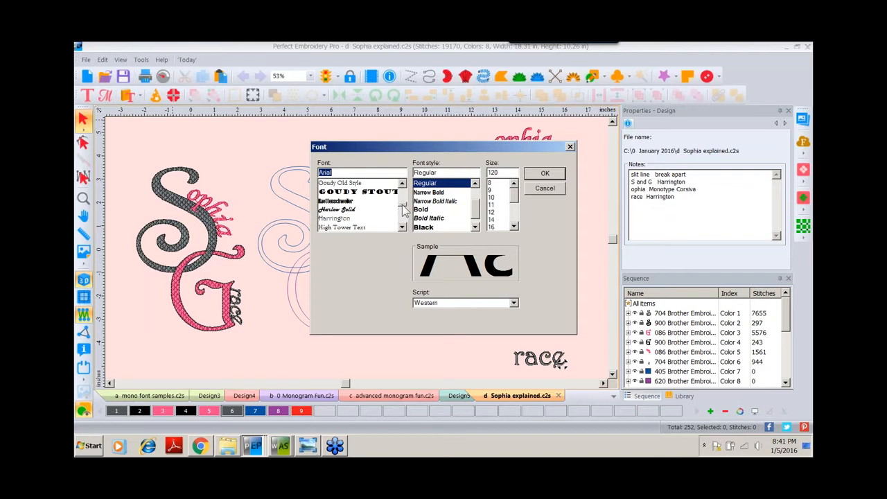
left_click(334, 218)
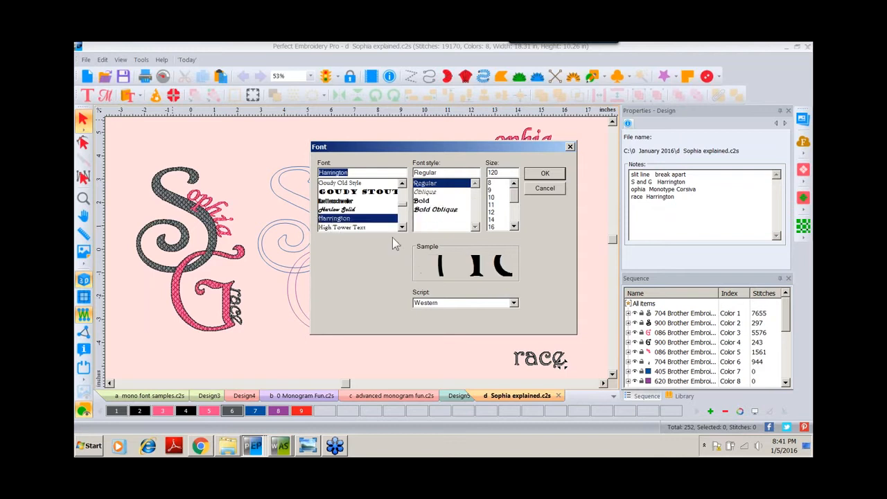
left_click(545, 173)
left_click(458, 263)
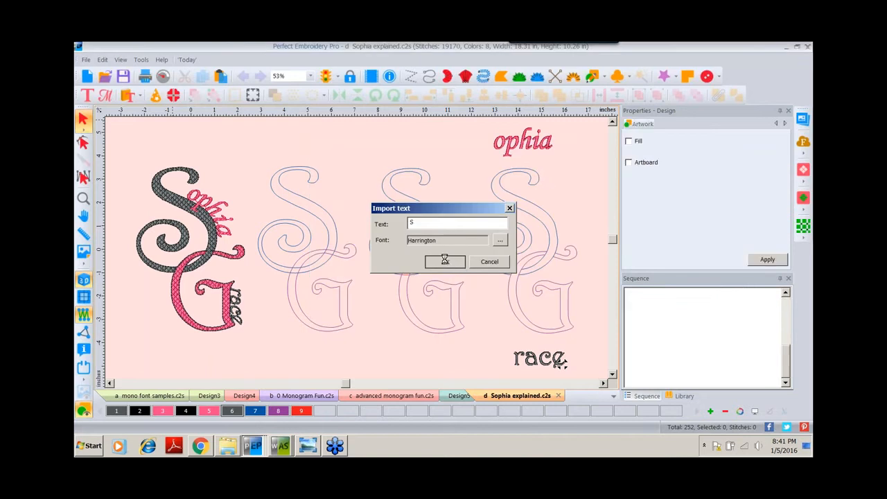
- Move the imported S outline up between the outlined monogram copies and delete it
left_click_drag(203, 249, 293, 360)
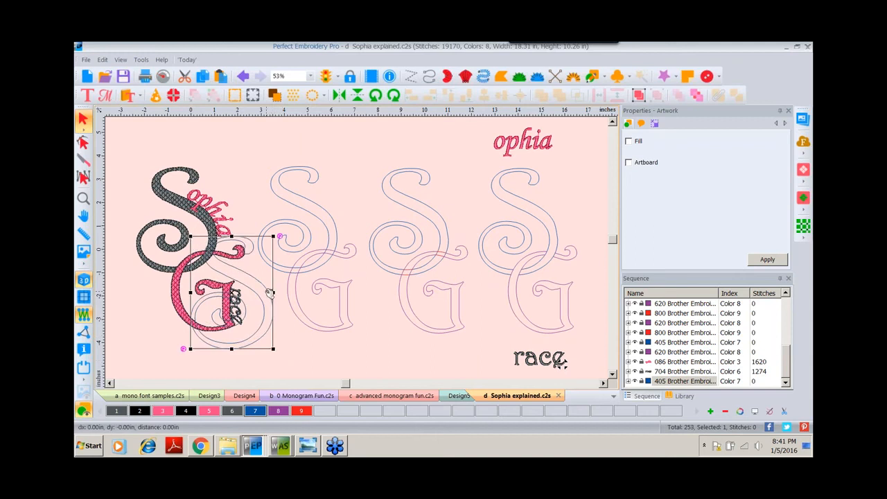
left_click_drag(276, 264, 406, 194)
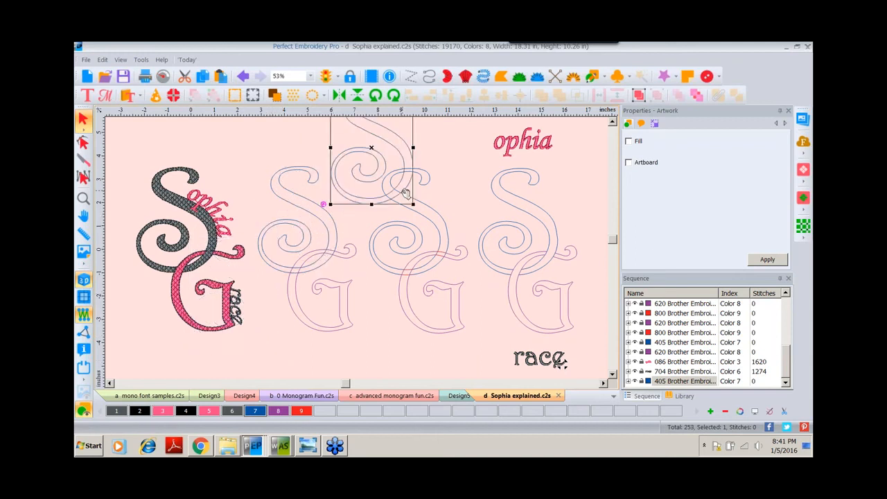
key("Delete")
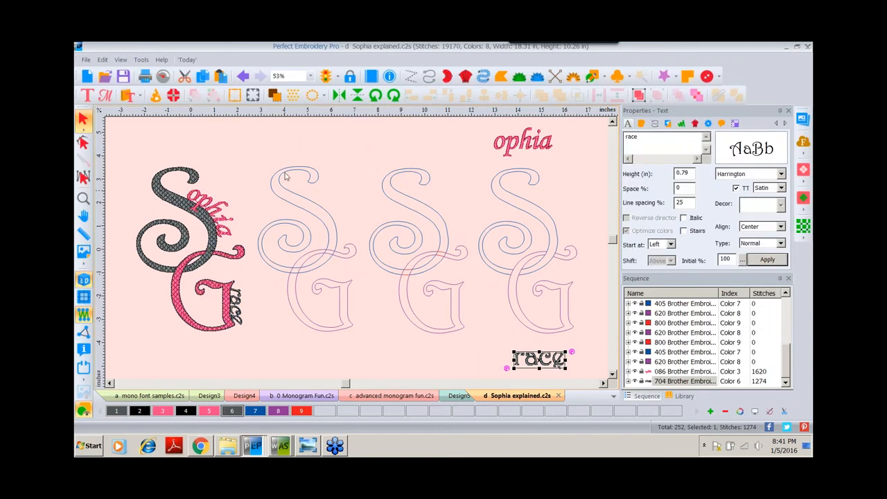
left_click(286, 200)
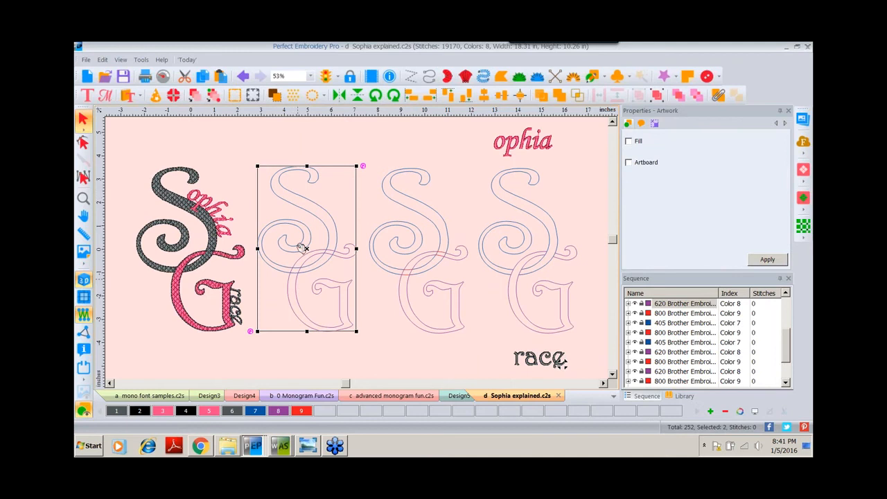
left_click(657, 96)
left_click(397, 141)
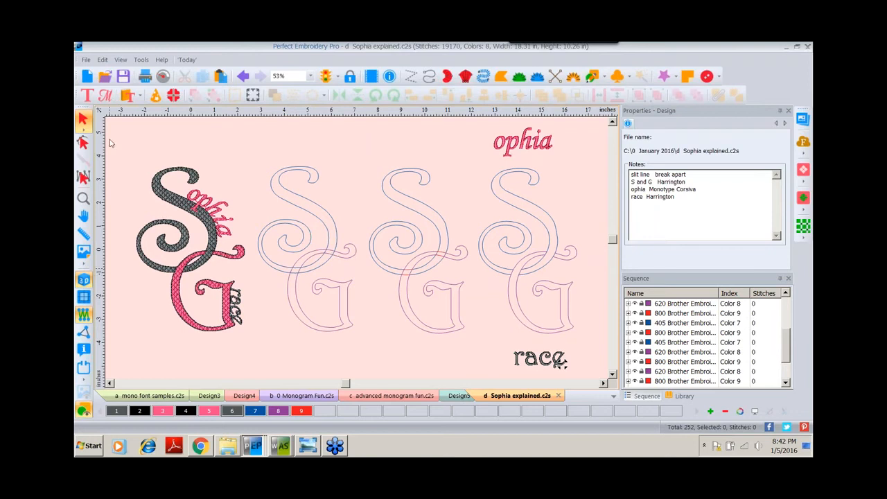
- In the leftmost outlined monogram, split the upper edge of the G's top stroke at both crossings with the S outline
left_click(83, 199)
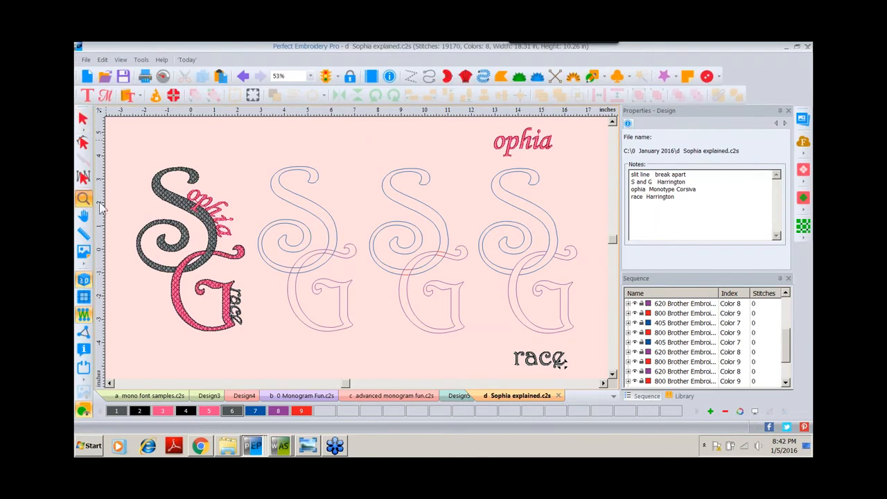
left_click(438, 270)
left_click(438, 270)
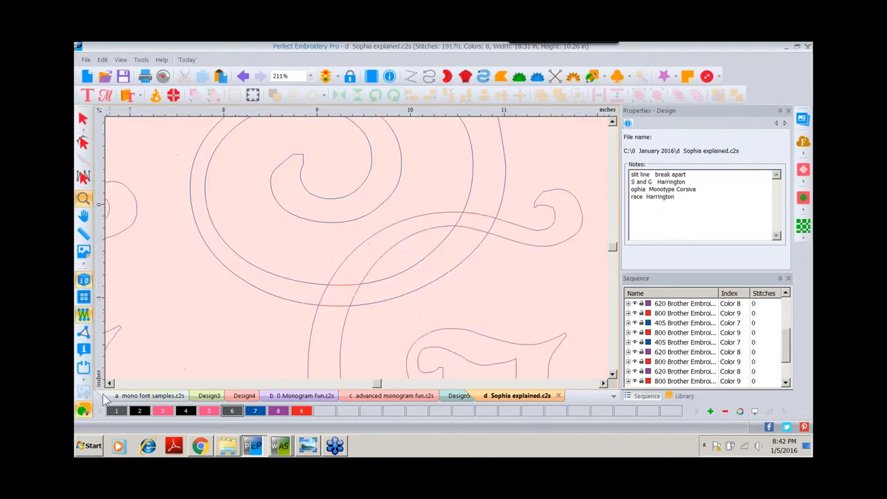
left_click(110, 383)
left_click(109, 383)
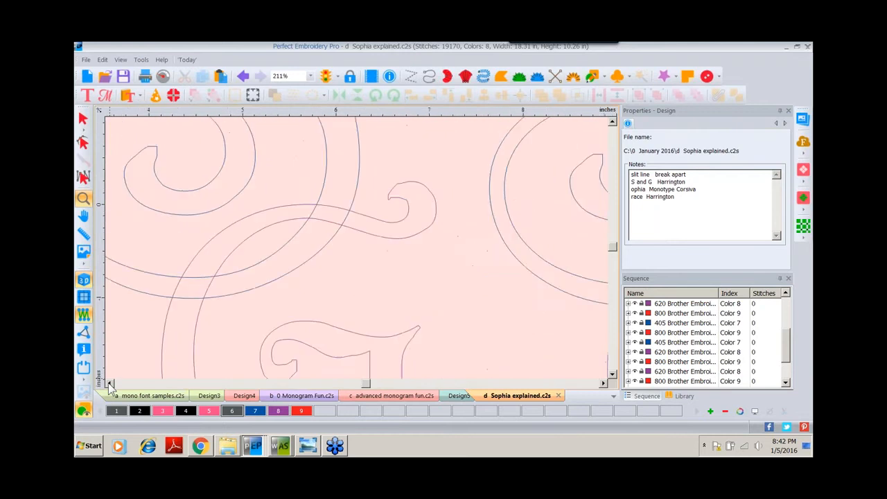
left_click(83, 142)
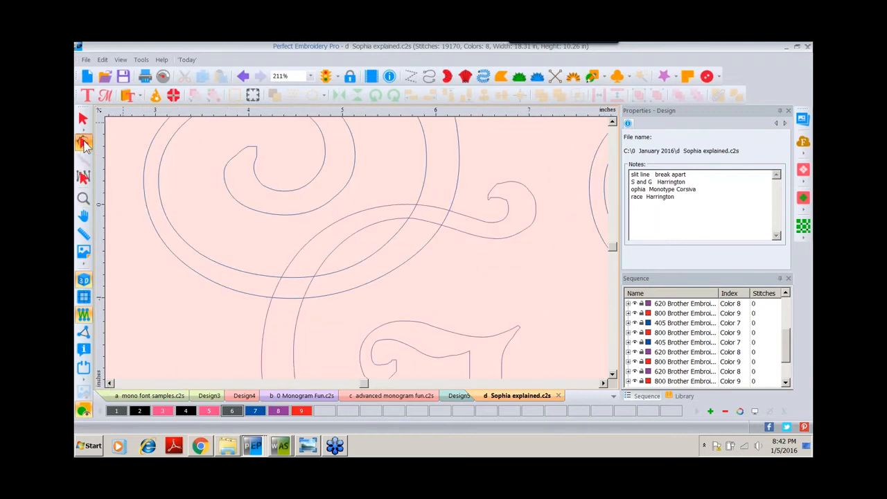
left_click(459, 147)
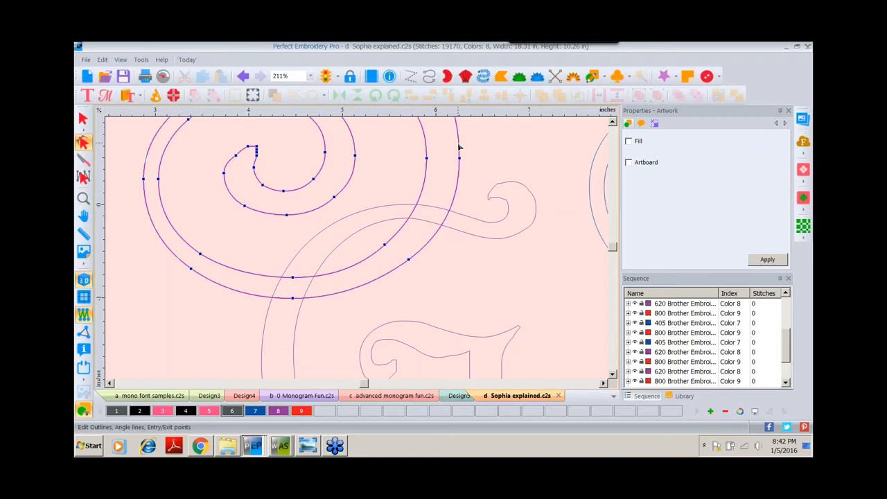
left_click(478, 222)
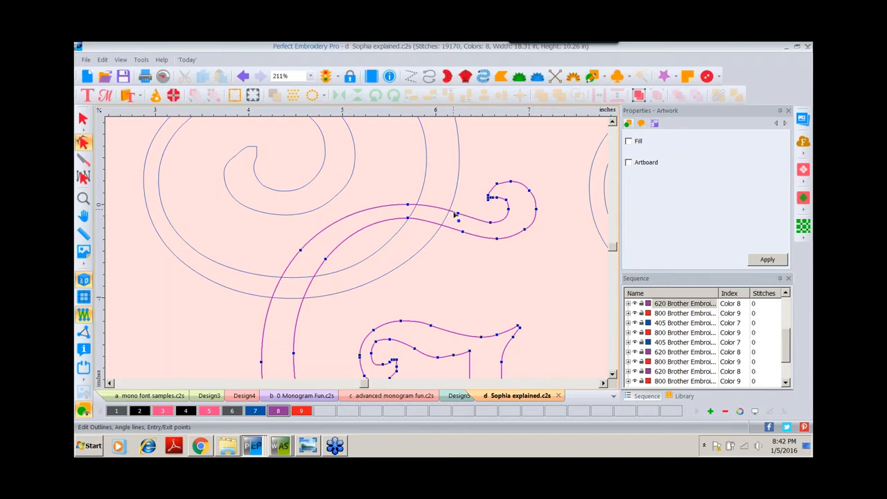
right_click(449, 215)
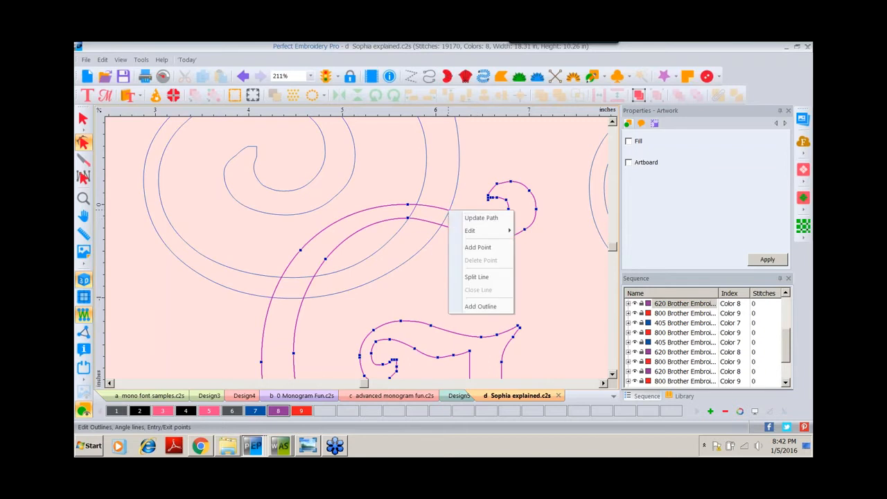
left_click(468, 277)
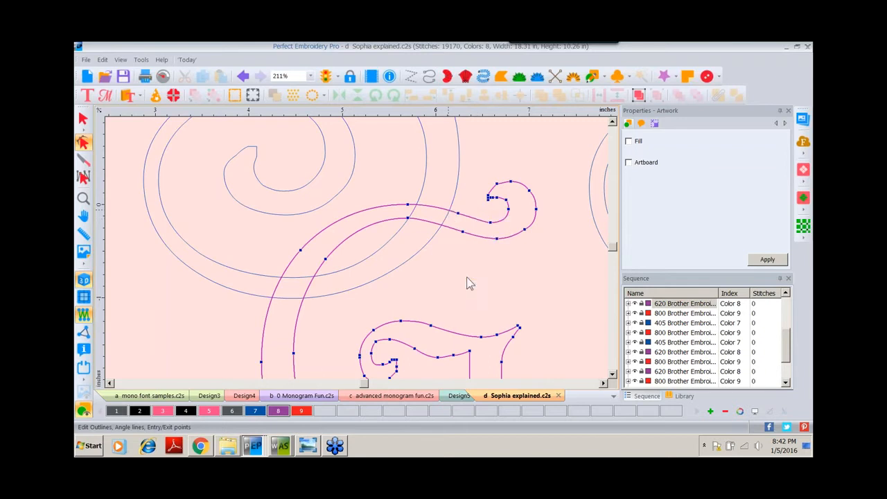
right_click(417, 208)
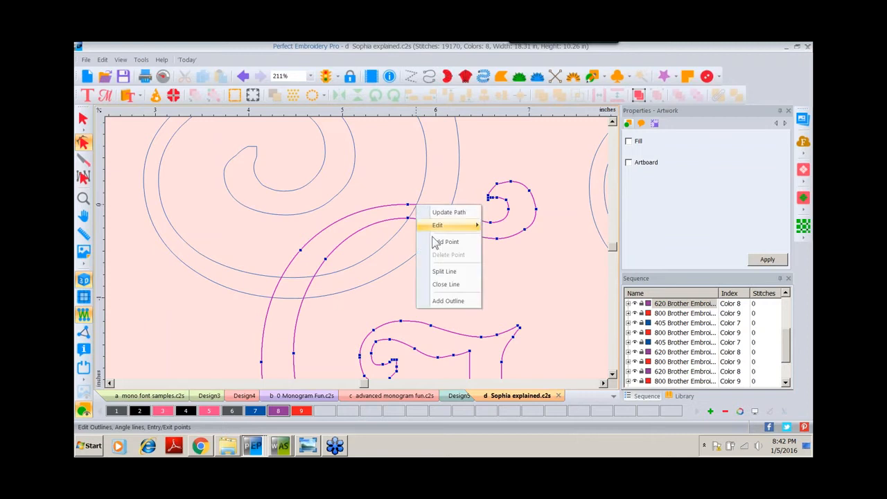
left_click(433, 272)
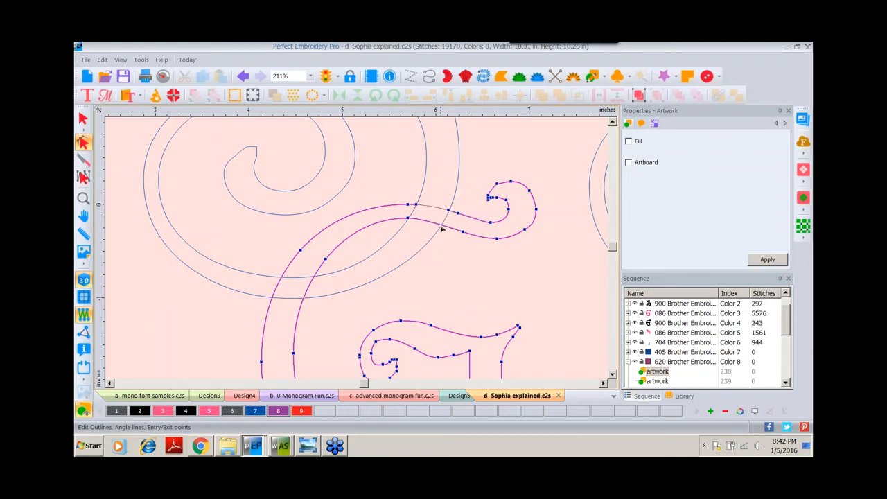
- Split the lower edge of the G's top stroke at both of its crossings with the S outline
right_click(443, 227)
left_click(462, 291)
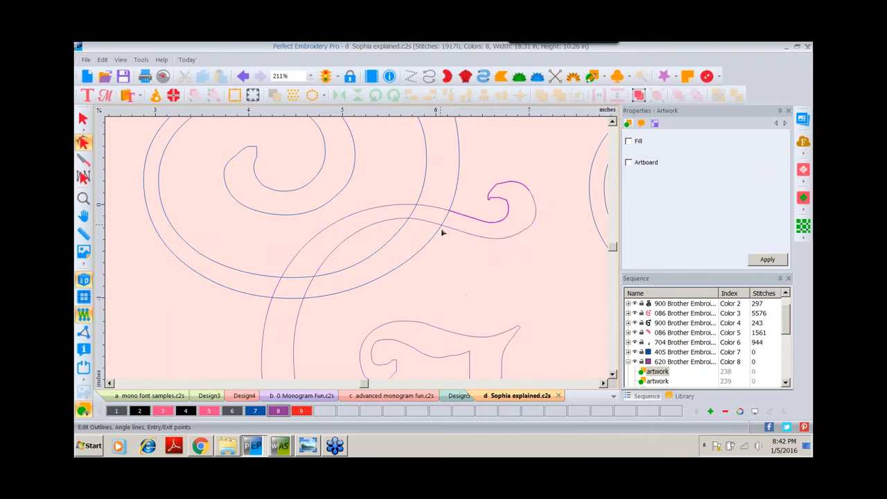
left_click(442, 233)
left_click(404, 221)
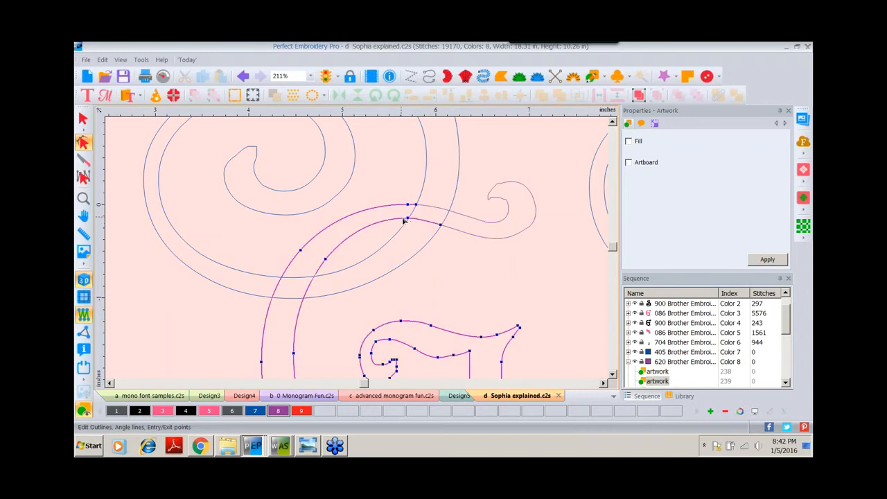
right_click(408, 220)
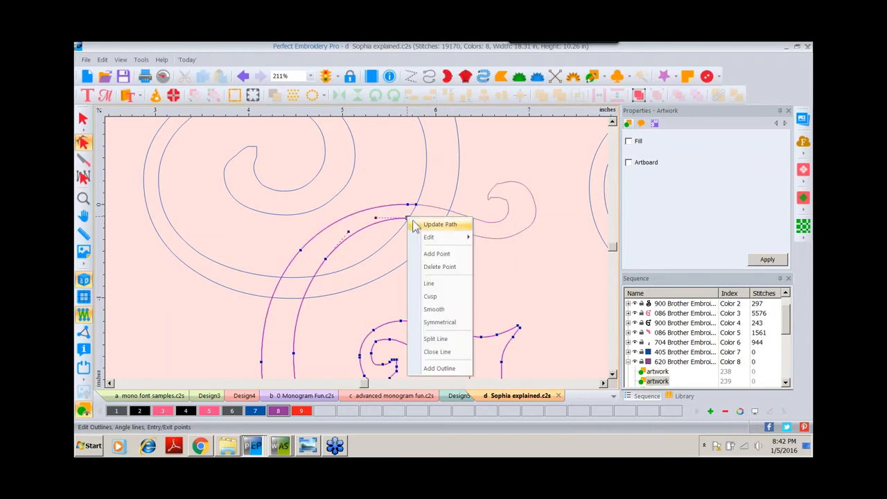
left_click(435, 340)
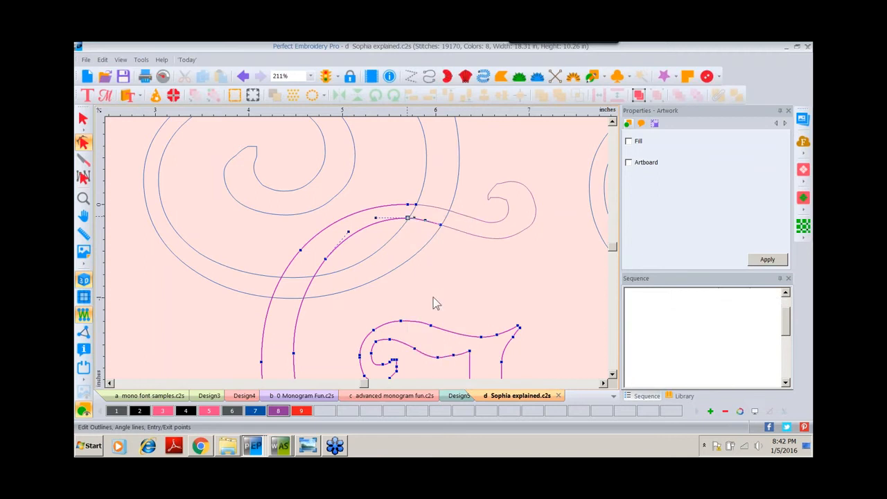
- Select the short G segments lying inside the S stroke to check that they are separate pieces
left_click(430, 208)
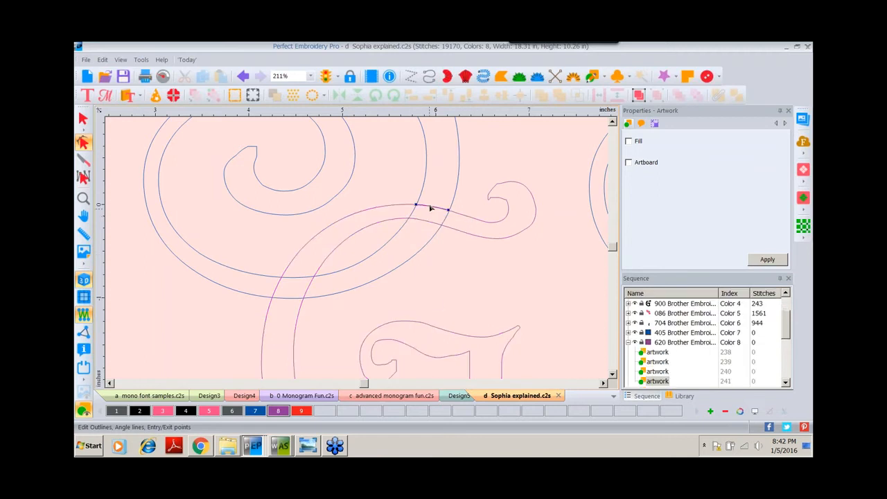
left_click(427, 223)
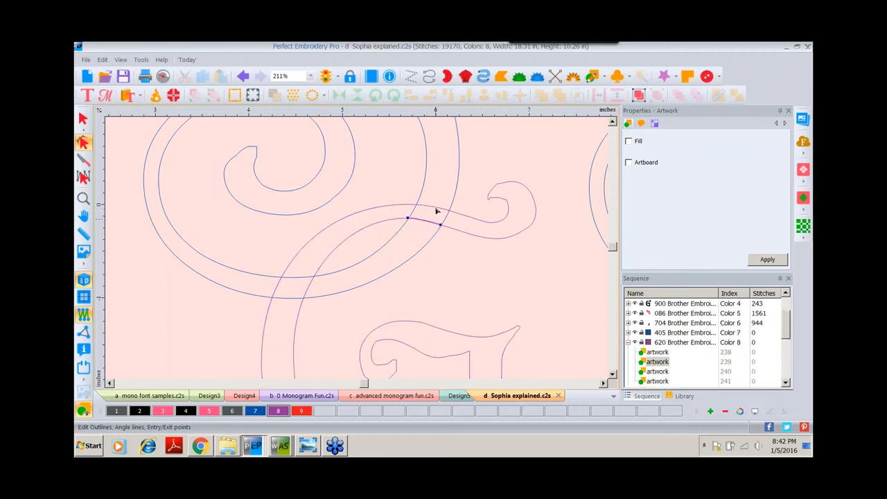
left_click(436, 211)
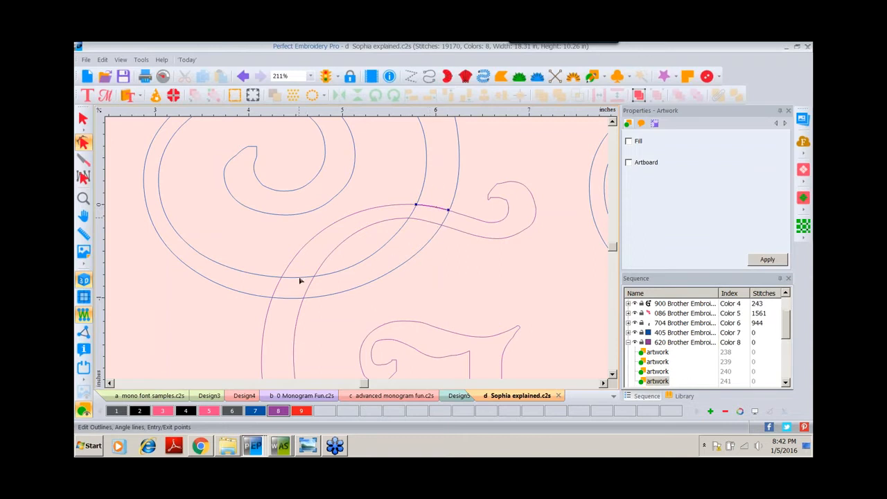
- In the leftmost outlined monogram, split the inner edge of the S's lower curve at both crossings with the G outline
left_click(244, 273)
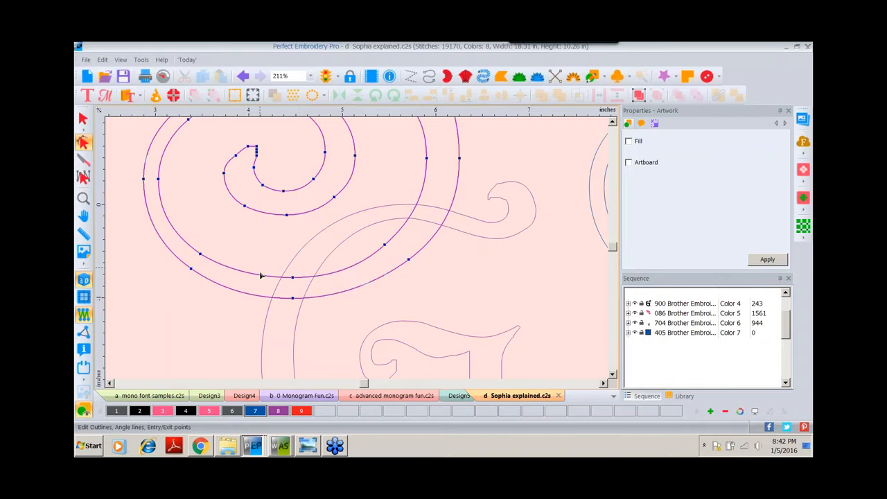
right_click(312, 278)
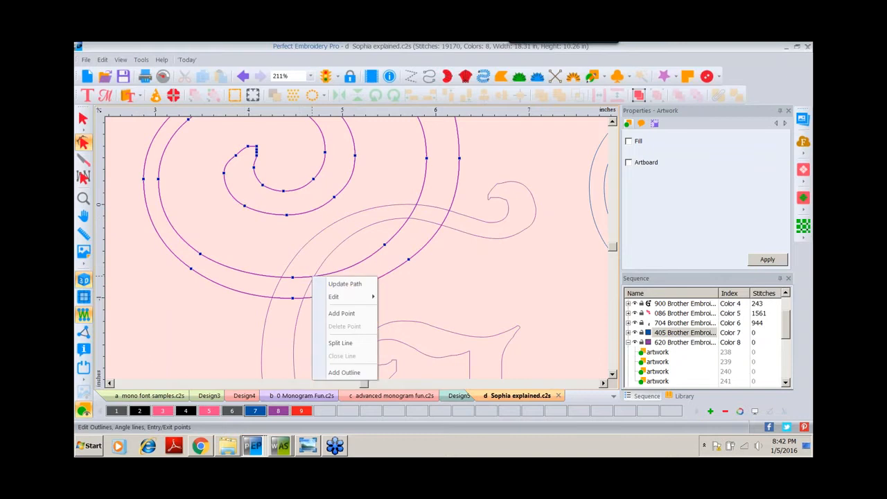
left_click(339, 342)
right_click(280, 280)
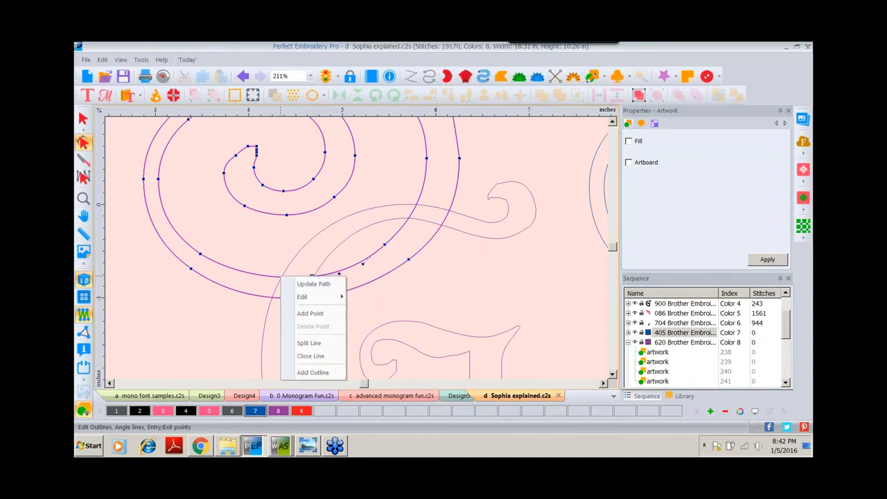
left_click(312, 343)
- Split the outer edge of the S's lower curve at both of its crossings with the G outline
left_click(303, 297)
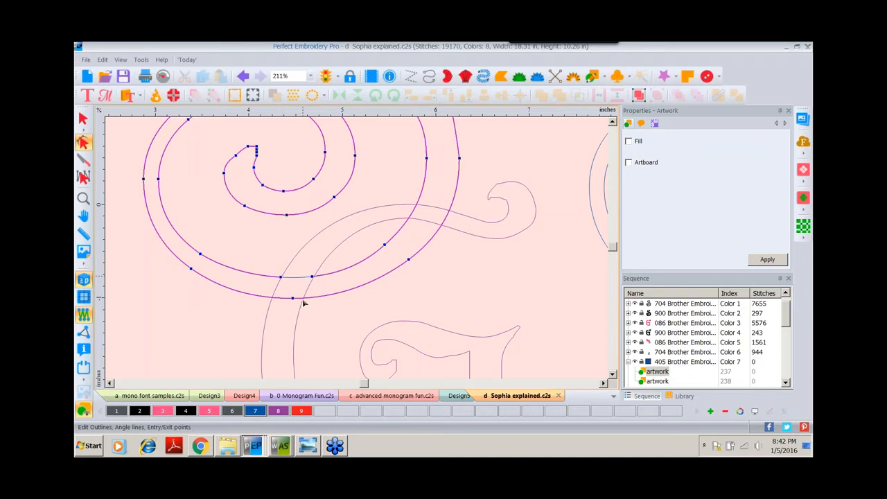
right_click(303, 296)
left_click(320, 363)
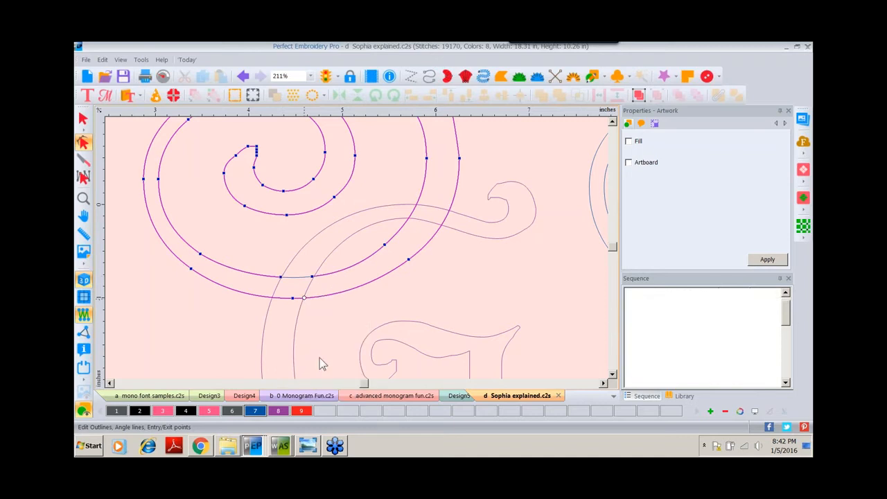
left_click(270, 297)
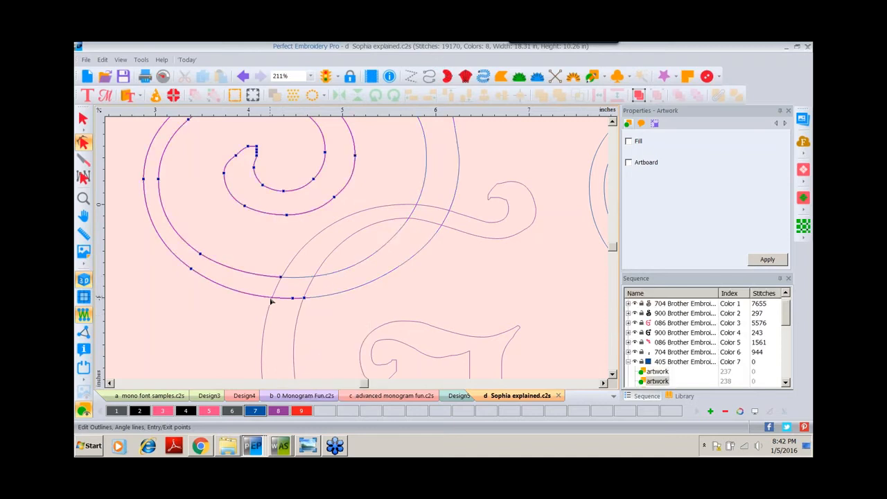
right_click(271, 297)
left_click(290, 365)
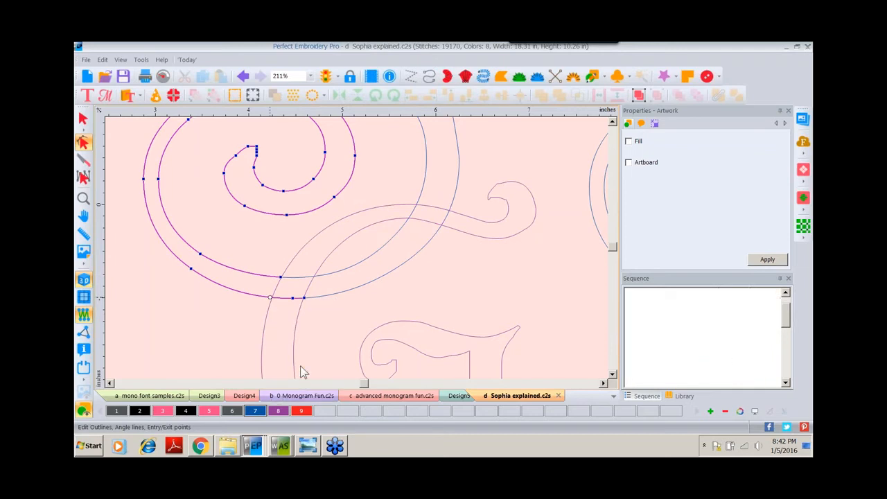
- In the middle outlined monogram, delete the two red G segments that lie inside the S stroke
left_click(602, 384)
left_click(602, 384)
left_click(603, 384)
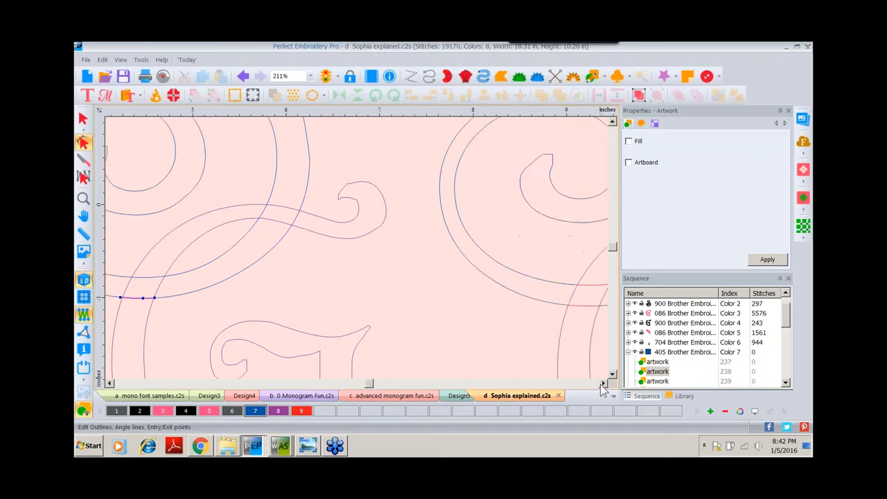
left_click(602, 384)
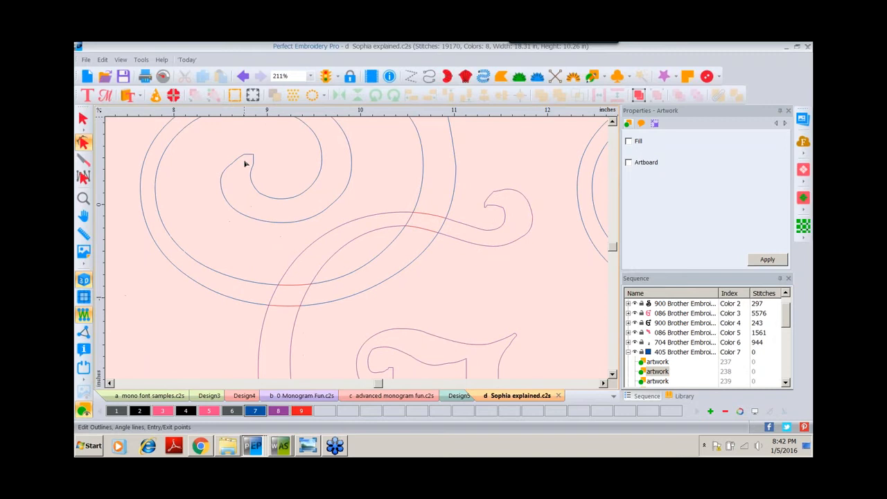
left_click(83, 119)
left_click(433, 223)
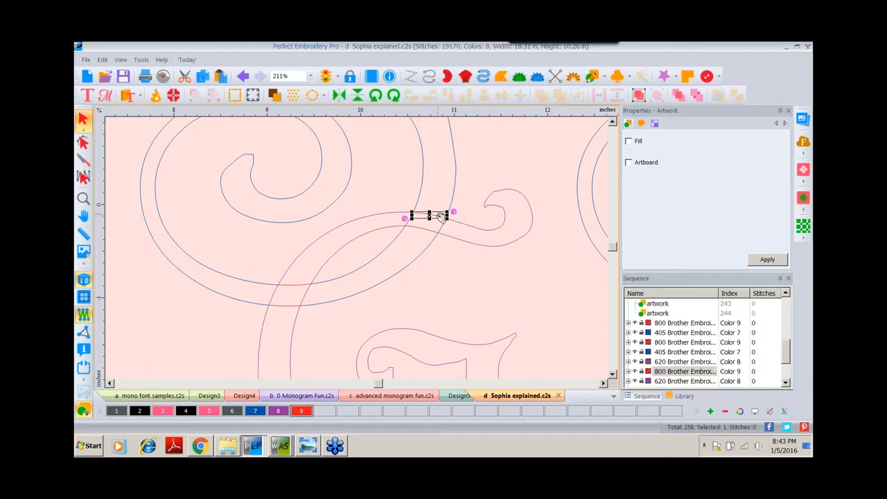
key("Delete")
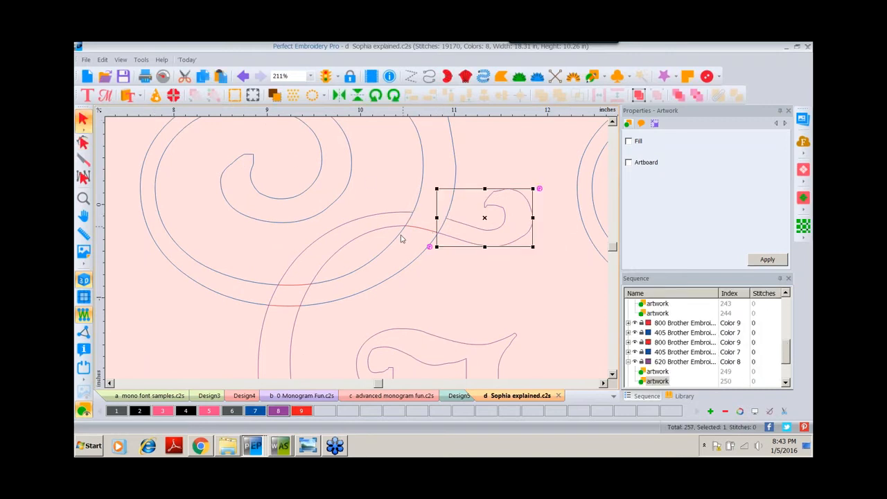
left_click(427, 232)
key("Delete")
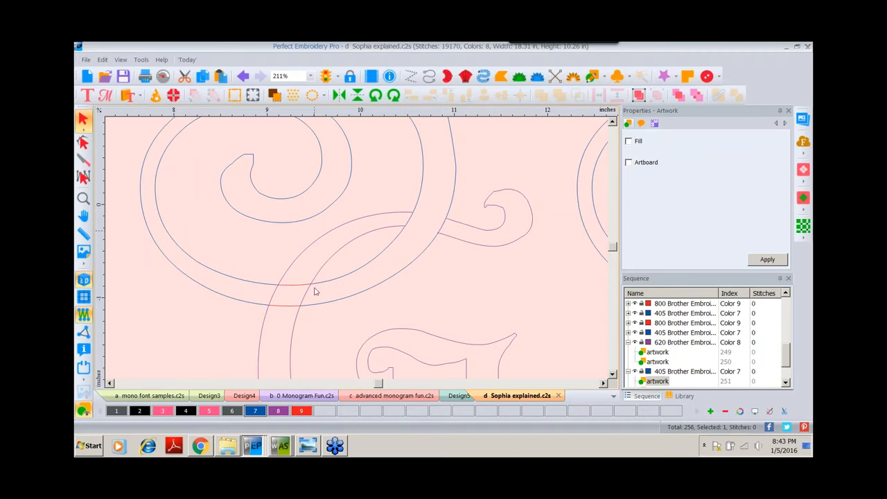
- Delete the two red S segments that cross the G stroke at the bottom of the middle monogram's S curve
left_click(297, 287)
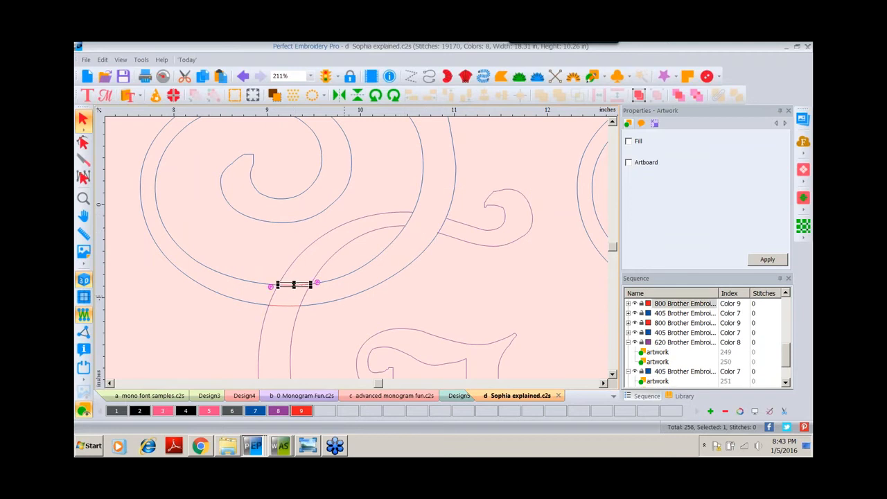
left_click(318, 301)
left_click(330, 336)
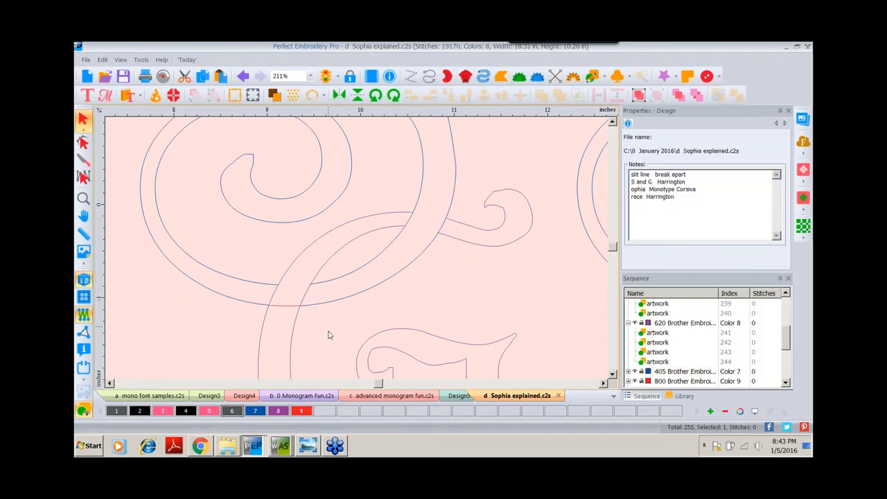
left_click(282, 307)
key("Delete")
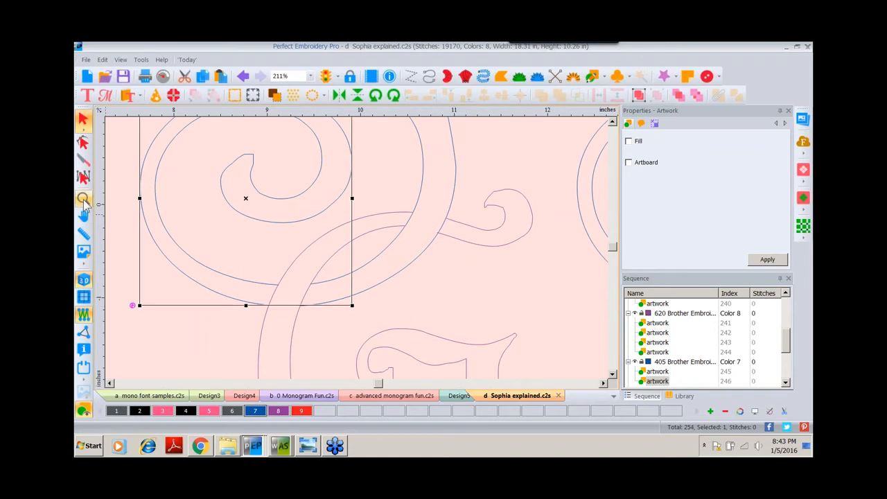
- Select all pieces of the rightmost outlined S and G monogram and convert them to fill stitches
left_click(83, 199)
right_click(303, 278)
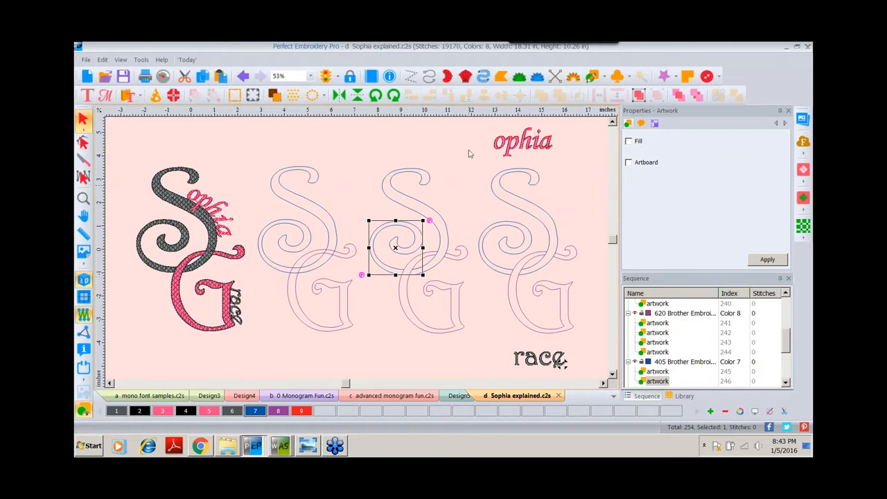
left_click_drag(467, 155, 589, 342)
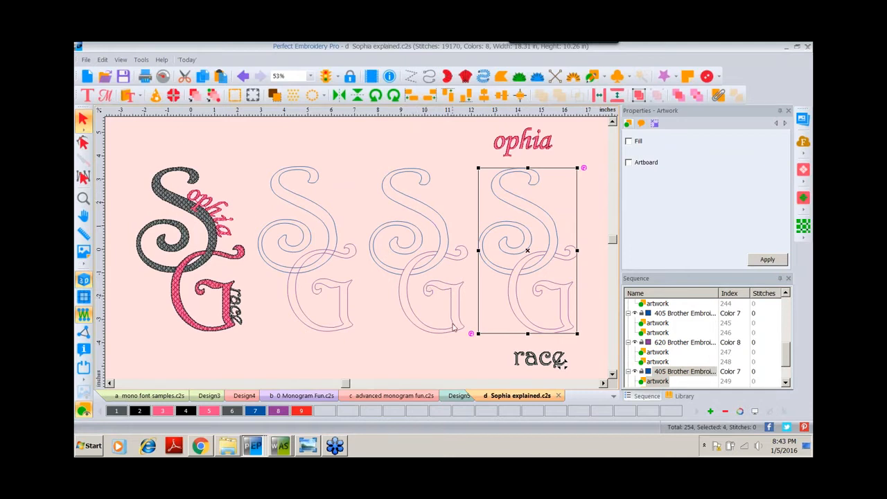
right_click(521, 230)
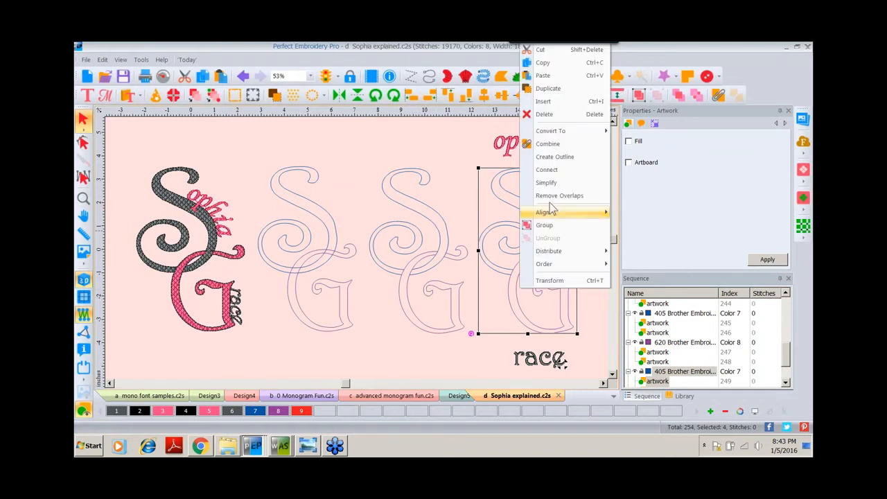
mouse_move(567, 133)
left_click(634, 171)
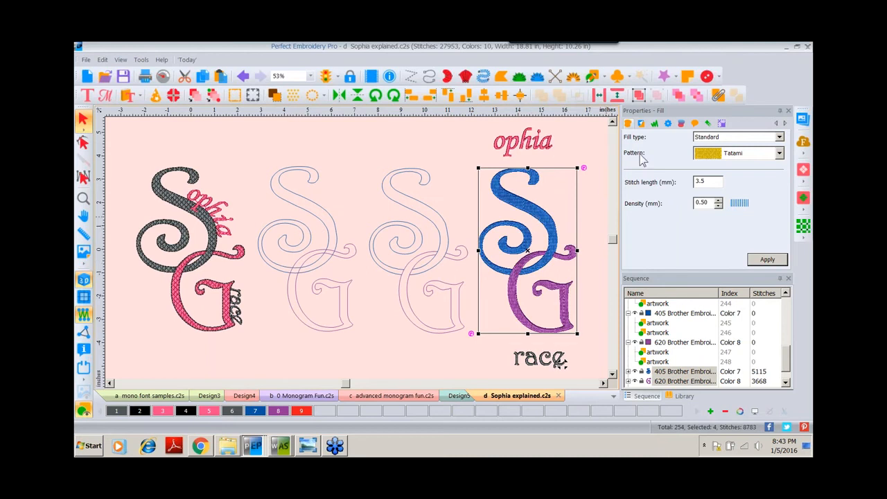
- Set the fill pattern of the converted S and G to Brick and apply it
left_click(779, 153)
left_click(745, 167)
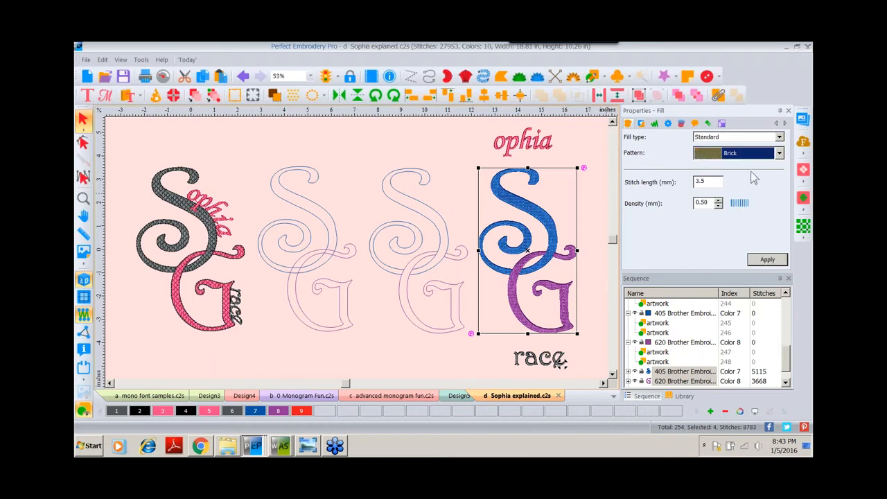
left_click(766, 265)
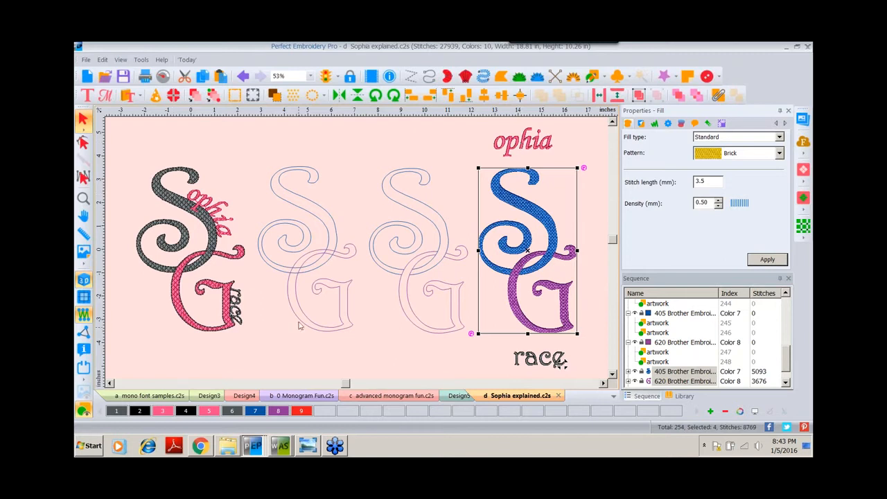
- Rotate the "race" lettering 90° clockwise, place it along the purple G's right stem and scale it down slightly
left_click(530, 365)
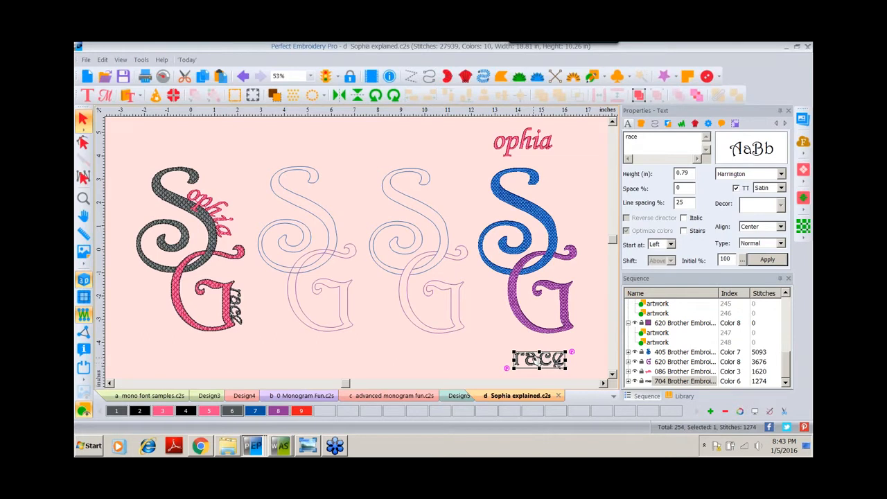
left_click(393, 95)
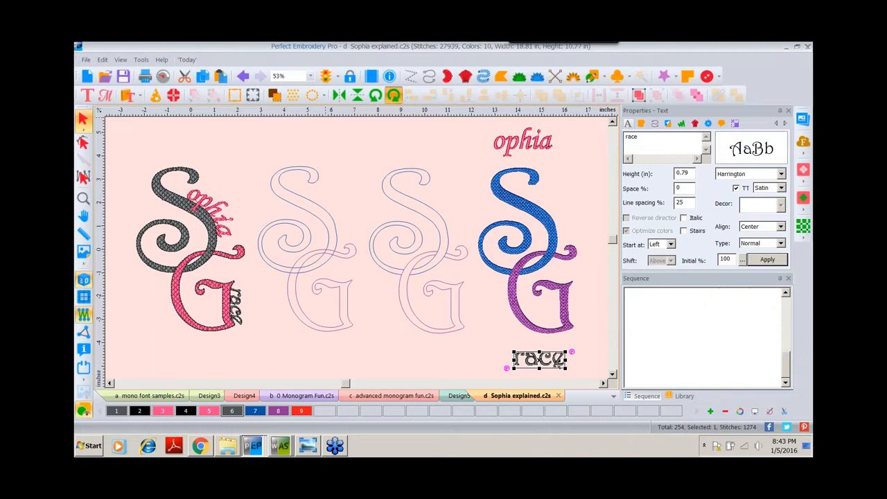
left_click(393, 95)
left_click_drag(547, 351, 584, 303)
left_click_drag(573, 333, 573, 333)
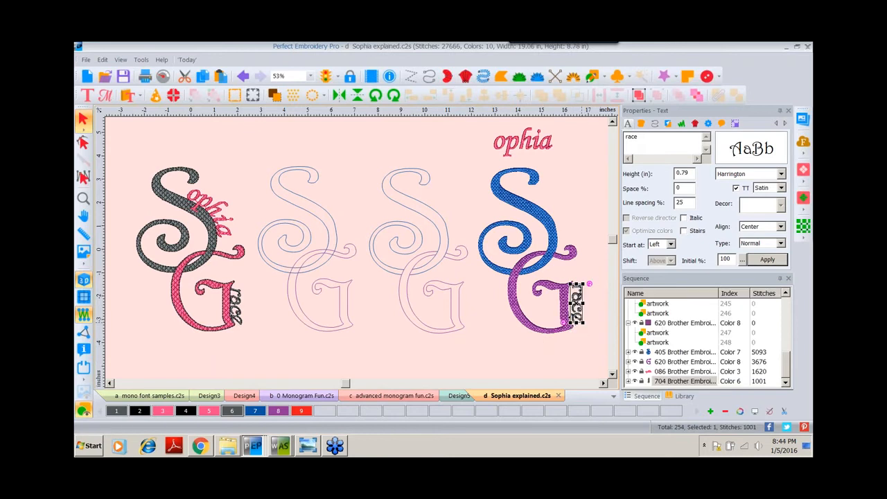
- Rotate the "ophia" lettering 45° clockwise and place it along the blue S's diagonal stroke
left_click(528, 143)
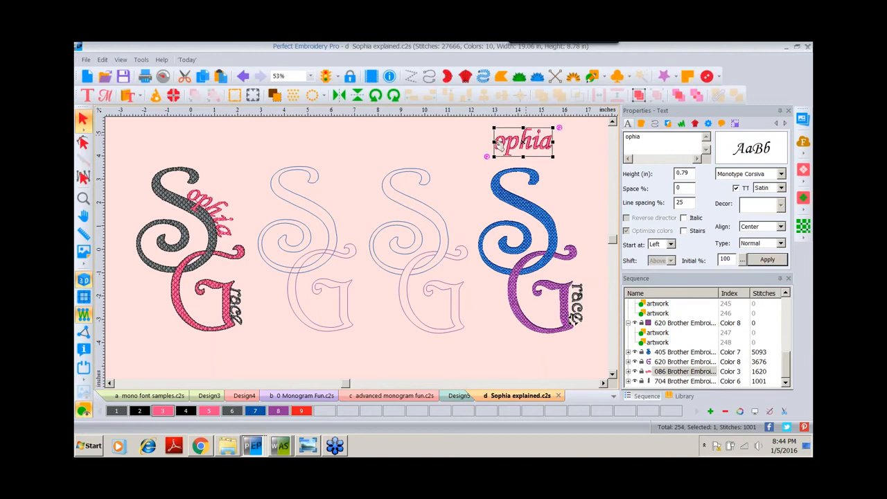
left_click(393, 96)
left_click(533, 149)
left_click_drag(551, 167, 584, 237)
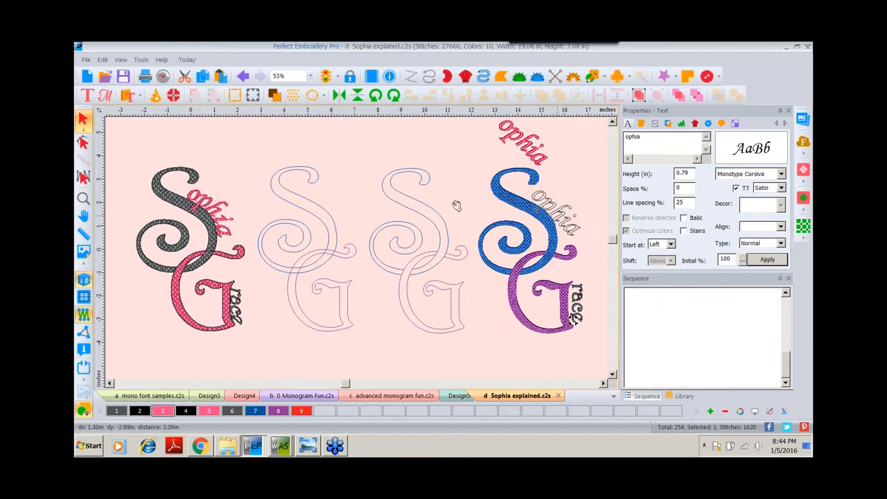
- Reposition the individual letters o, i and a of "ophia" so that they follow the blue S's curve closely
left_click(83, 199)
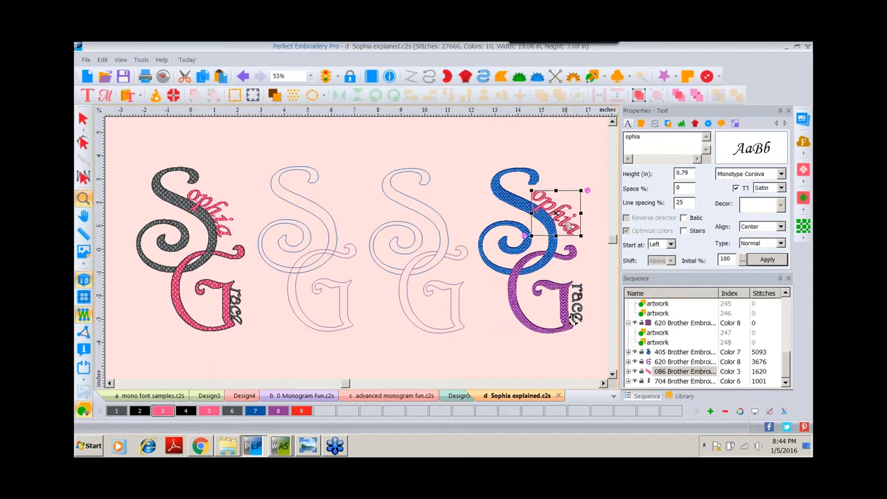
left_click(570, 221)
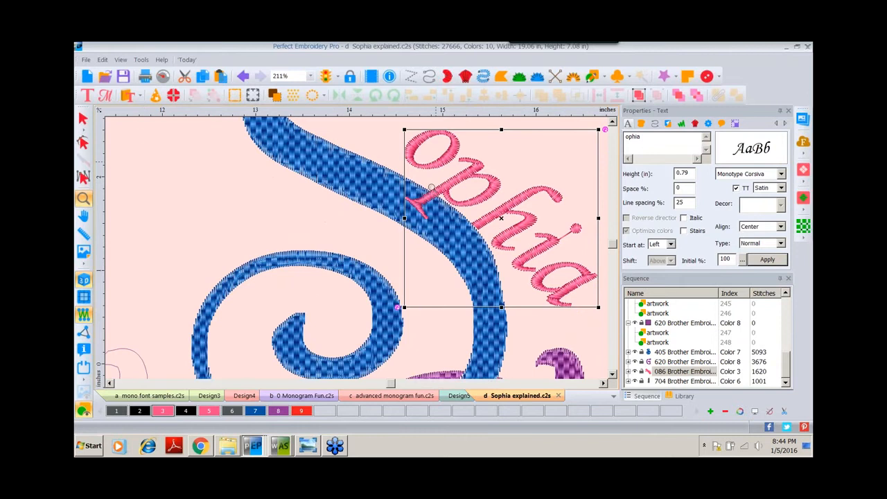
left_click(83, 119)
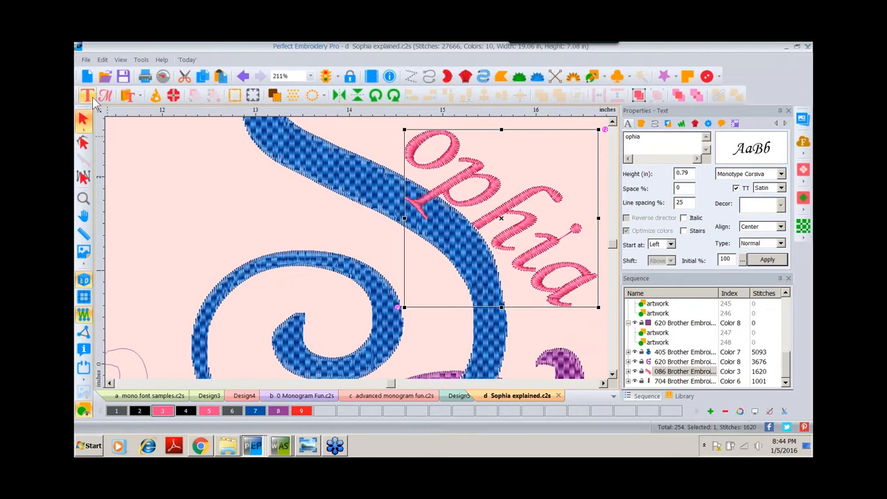
left_click(87, 96)
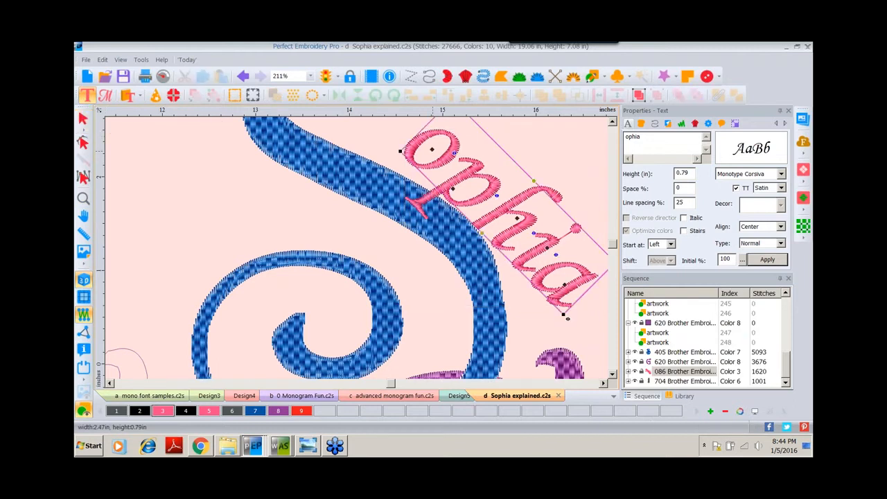
left_click_drag(432, 148, 414, 157)
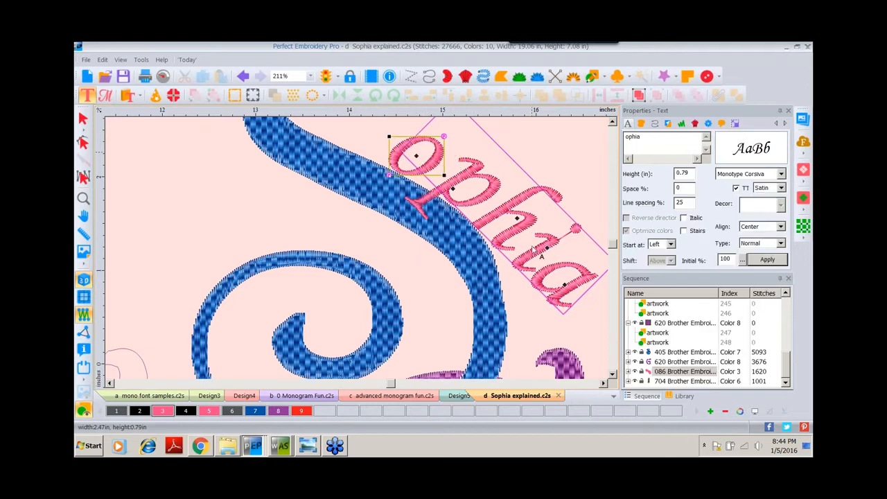
left_click_drag(547, 247, 535, 260)
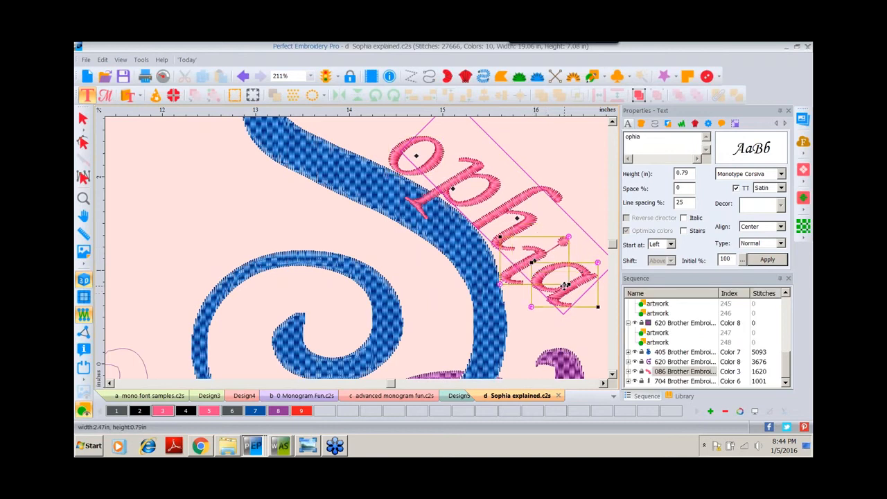
left_click_drag(565, 287, 537, 309)
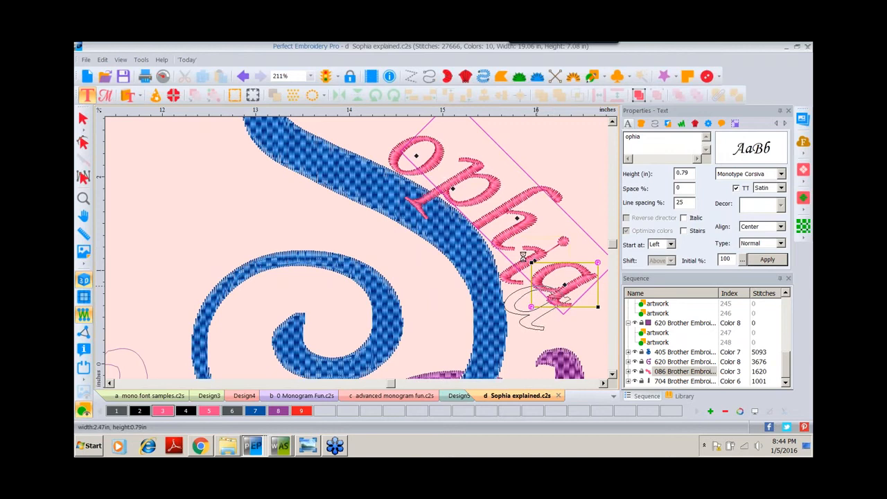
left_click(83, 198)
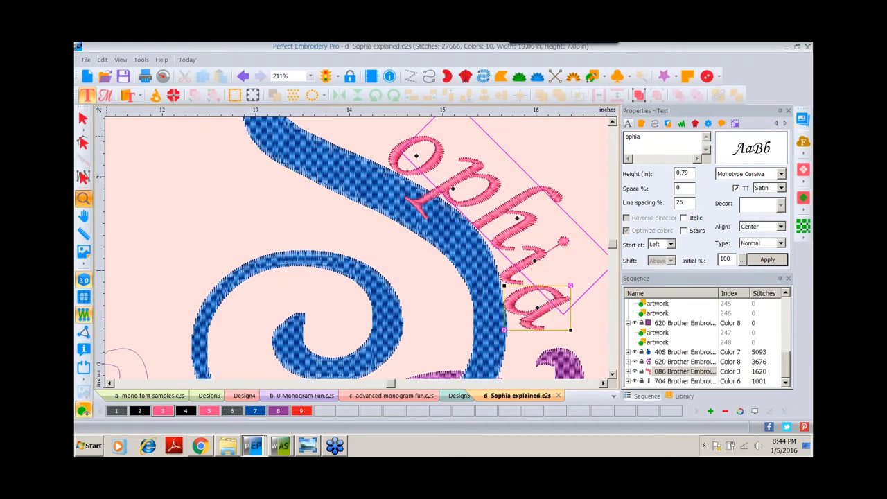
right_click(501, 158)
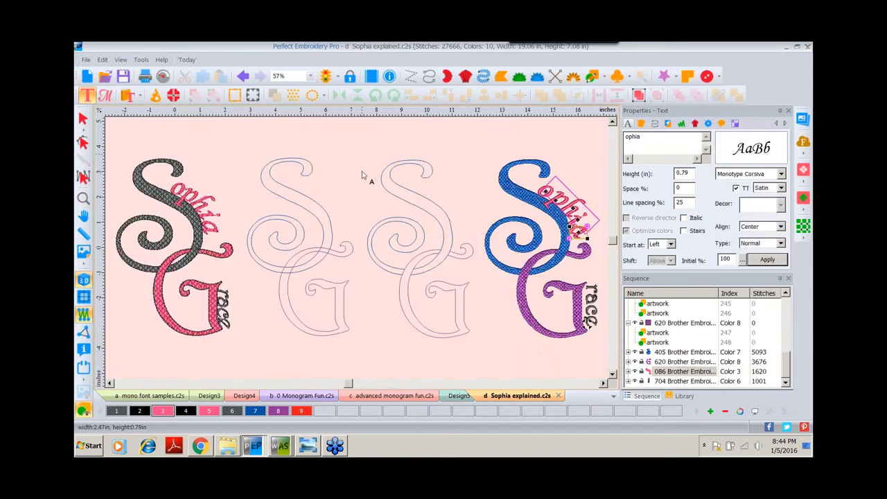
- Deselect the lettering and open the design "e TTType comparisons.c2s" from the 0 January 2016 folder
left_click(83, 119)
left_click(263, 142)
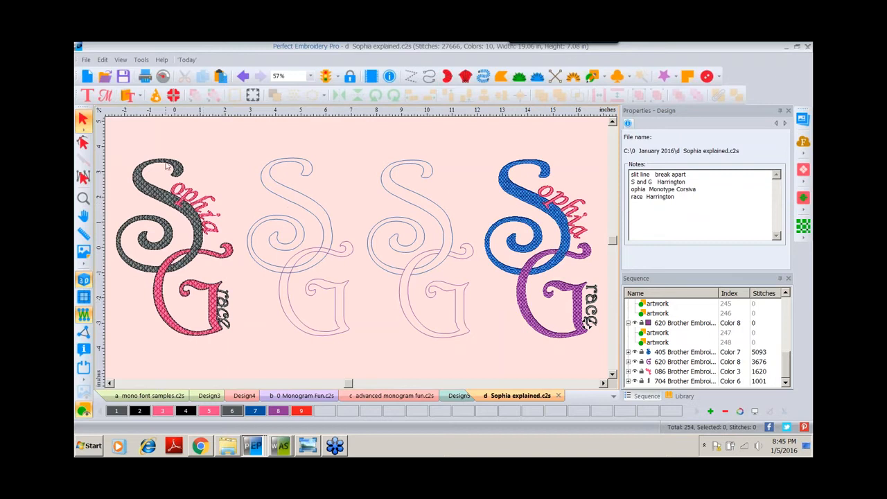
left_click(105, 77)
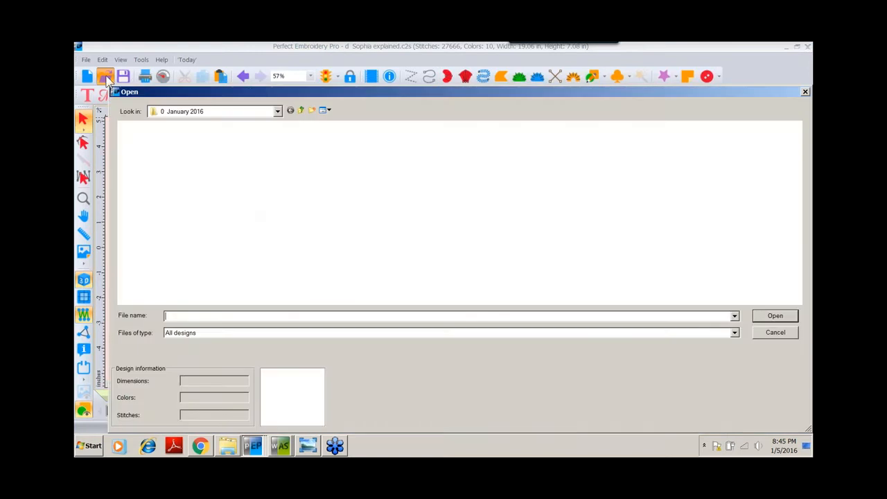
left_click(445, 156)
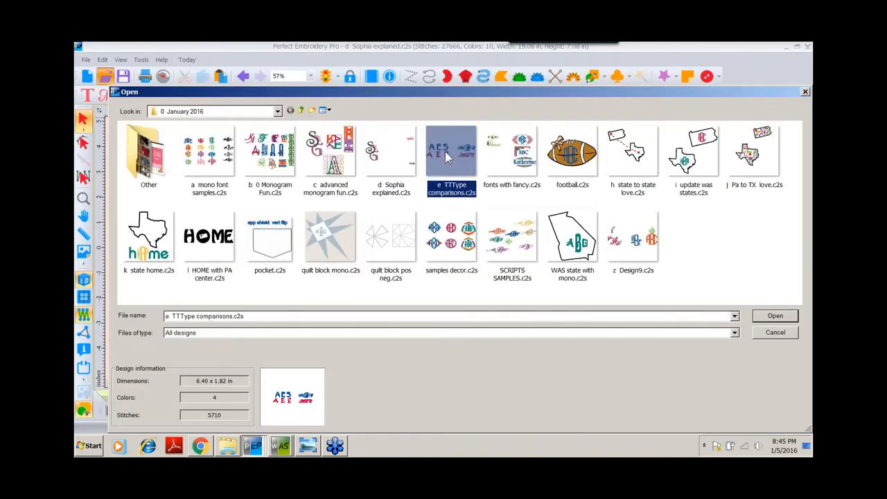
double_click(445, 151)
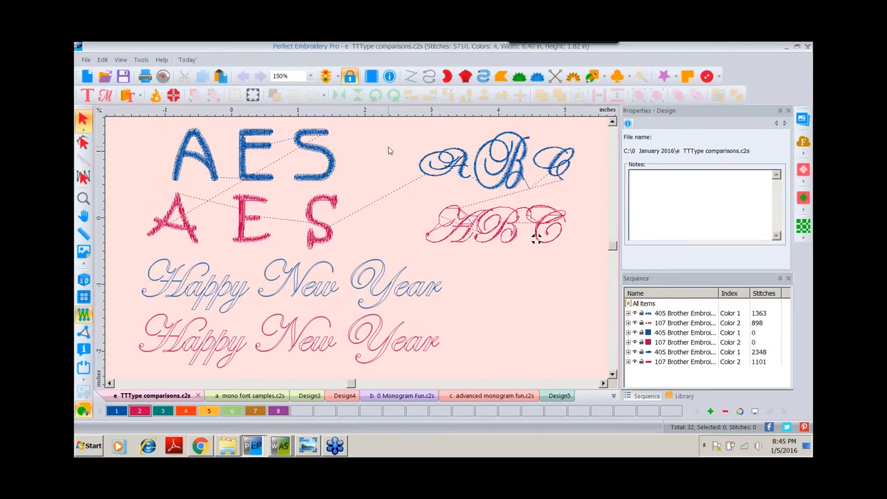
- Examine the font and fill properties of the blue AES text and the pink E and S, and locate the Import TT Text command
left_click(207, 165)
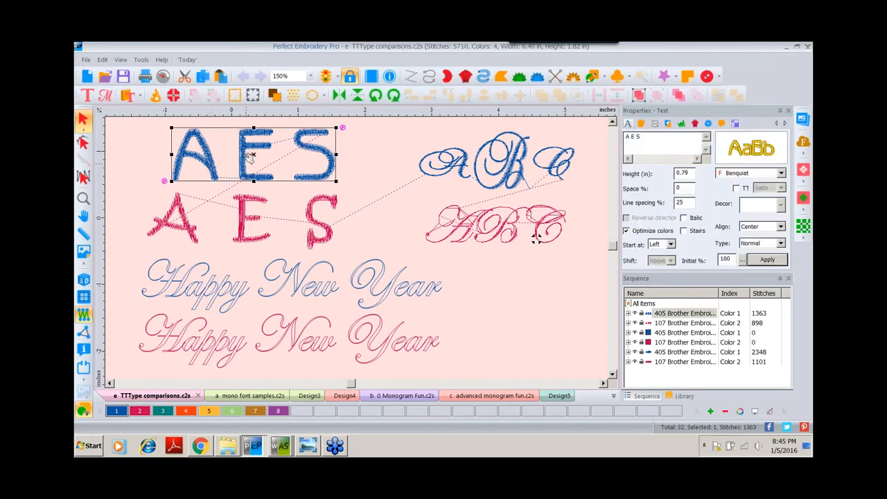
mouse_move(753, 156)
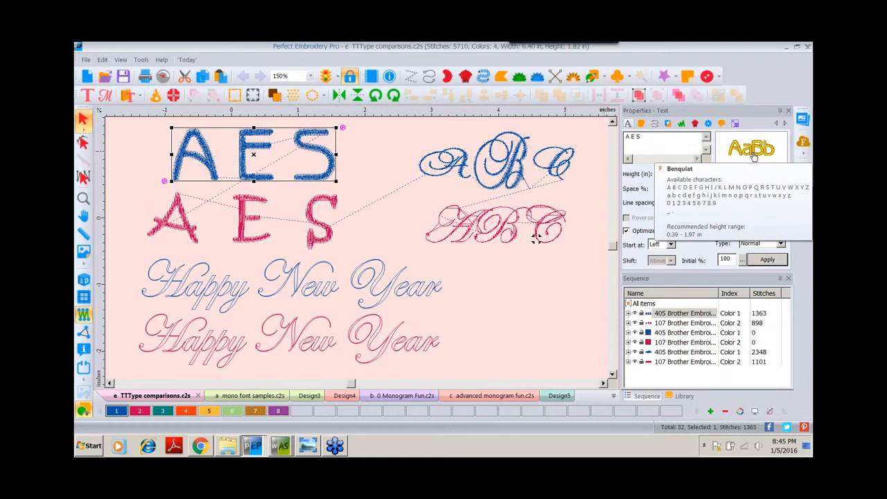
left_click(184, 230)
left_click(258, 236)
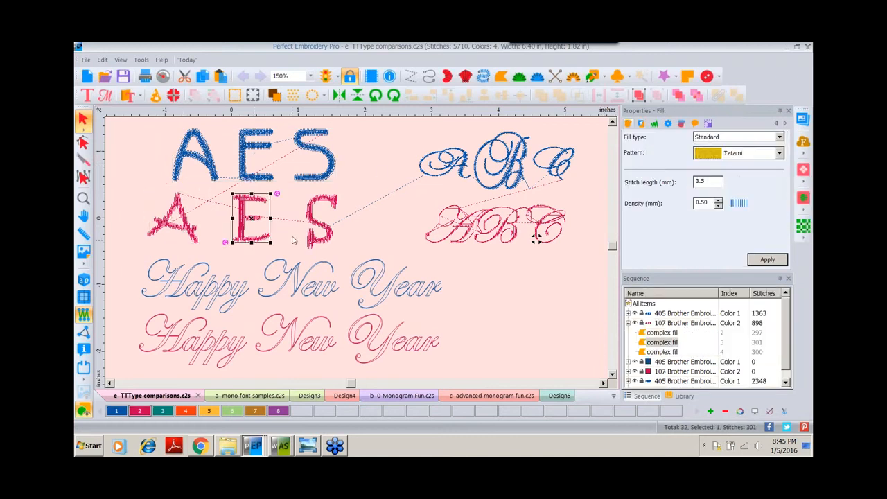
left_click(317, 240)
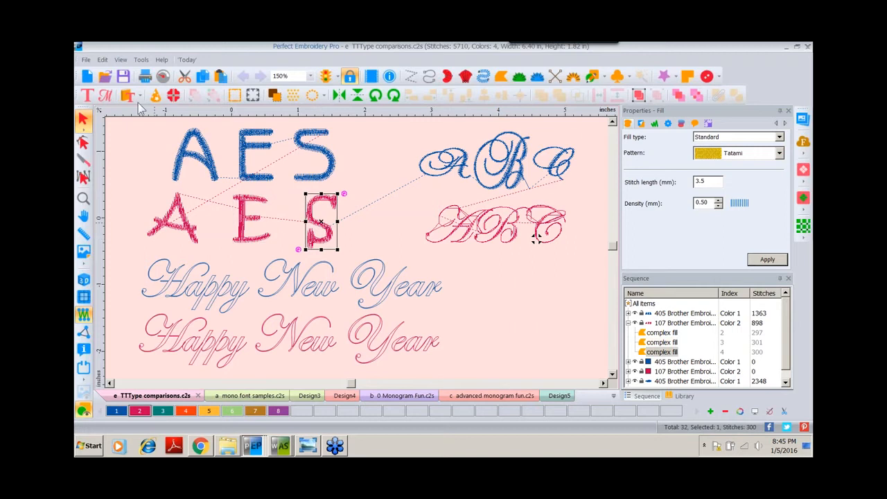
left_click(84, 61)
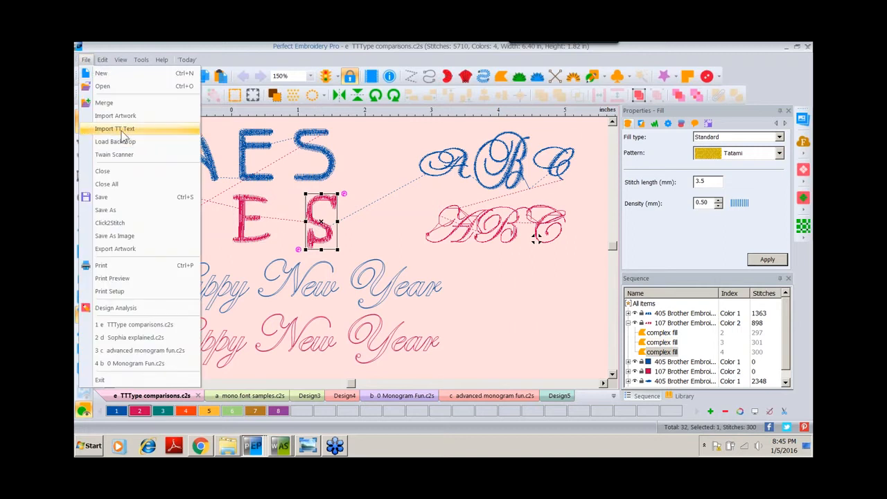
left_click(86, 59)
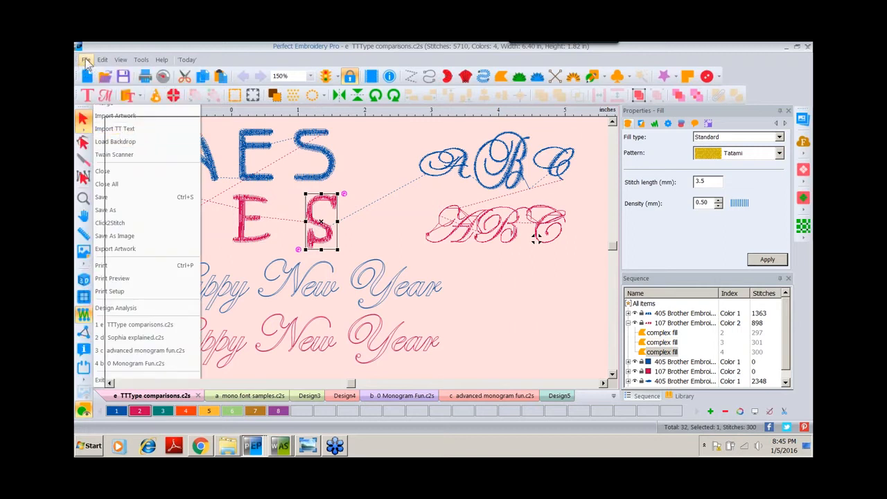
- Compare the stitch direction and coverage of the blue AES lettering with the pink AES letters at close range
left_click(83, 198)
left_click(242, 145)
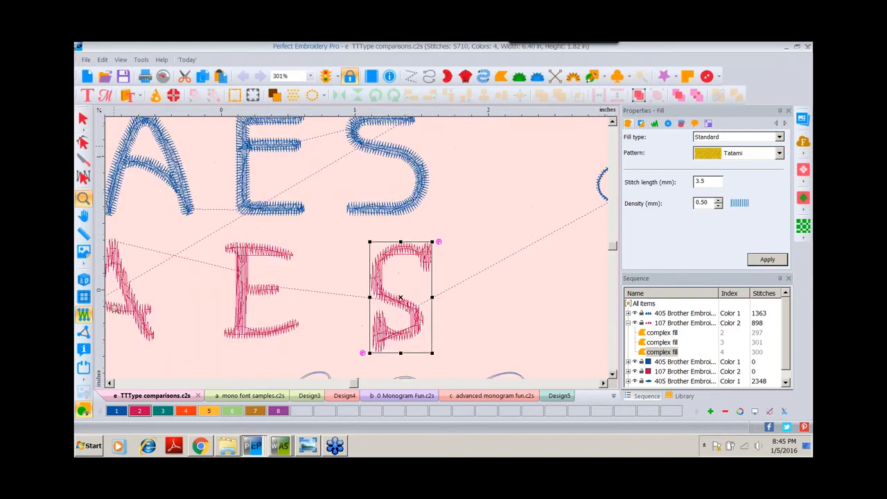
left_click(111, 383)
left_click(110, 383)
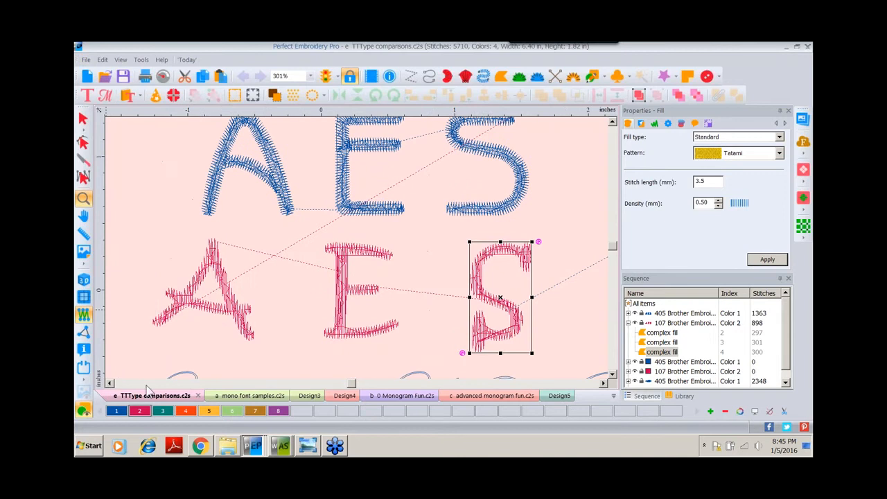
left_click(612, 122)
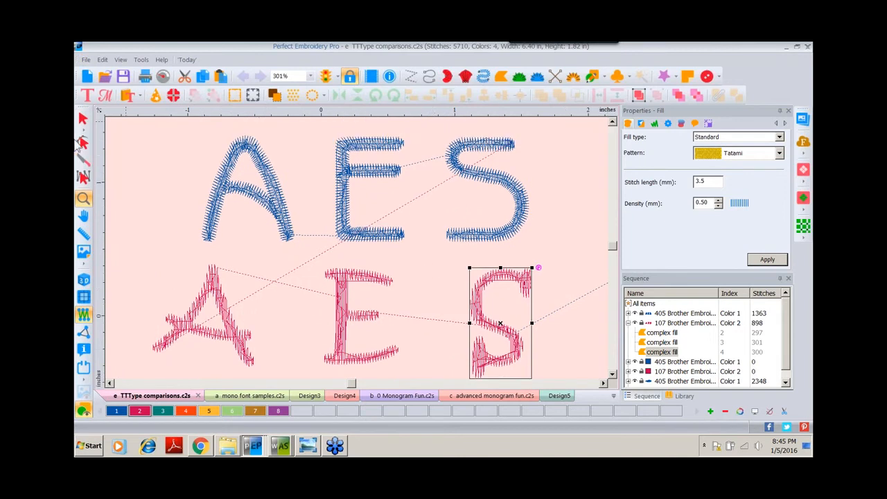
left_click(83, 120)
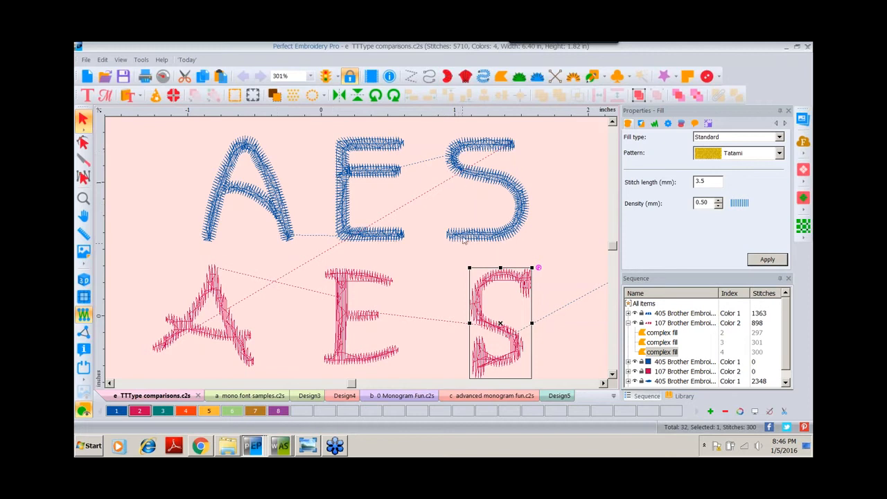
left_click(380, 147)
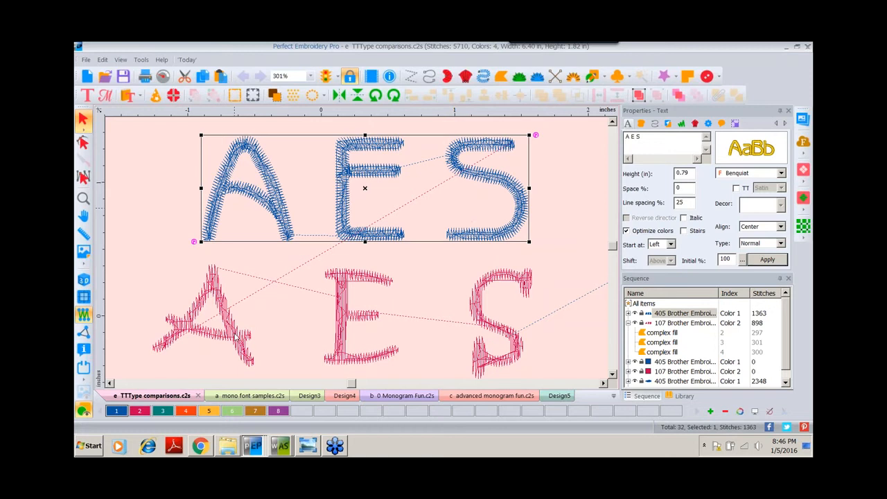
left_click(367, 279)
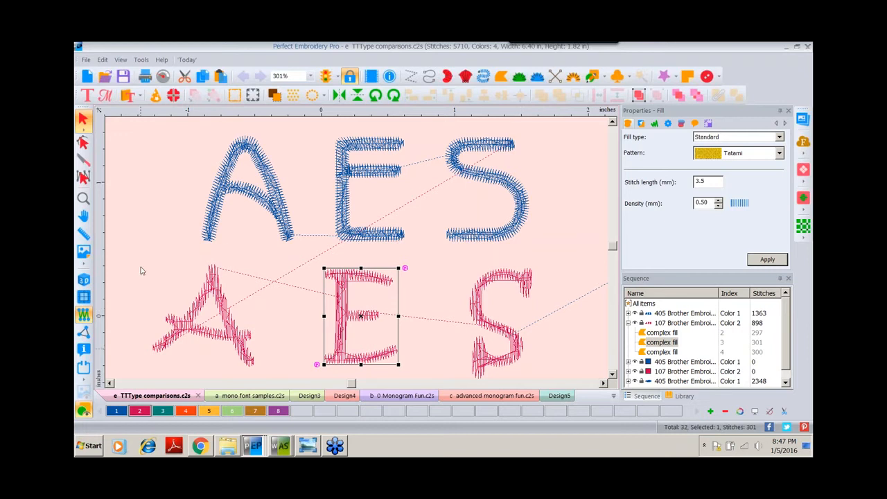
- Turn on the 3D stitch preview for the lettering comparison
left_click(84, 280)
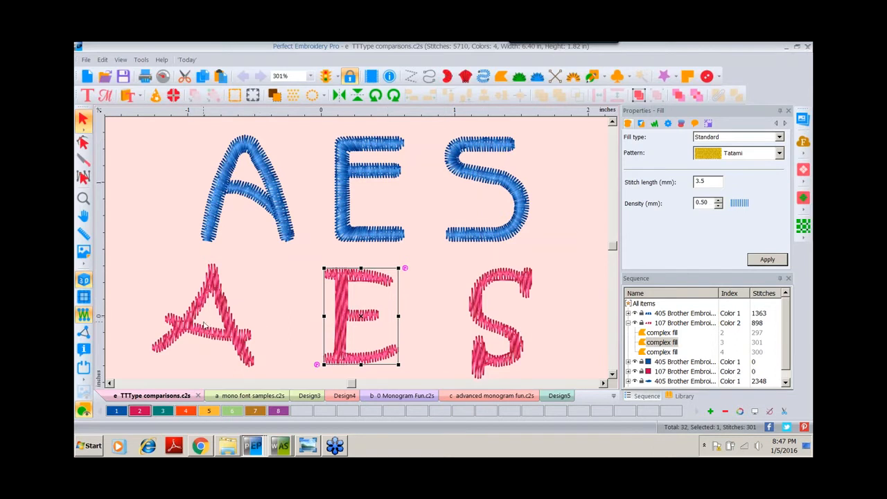
left_click(83, 198)
right_click(532, 198)
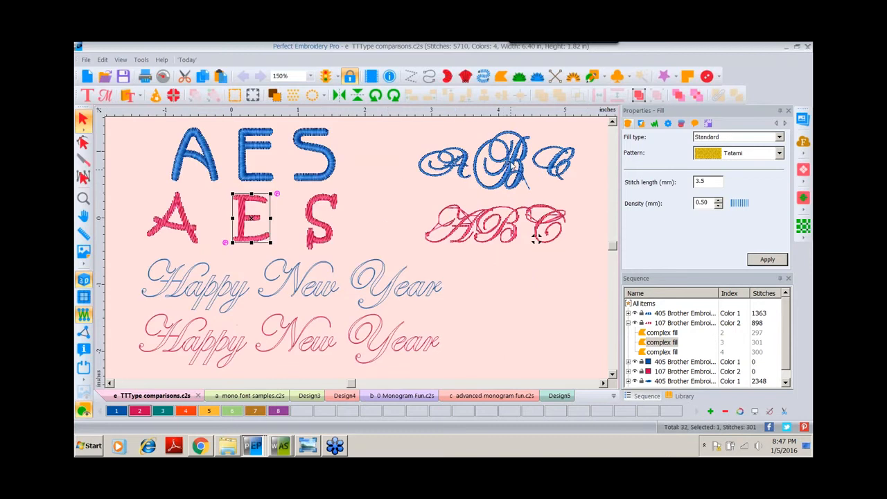
- Examine the text properties of the blue ABC monogram and the fill properties of the pink B in ABC
key("Tab")
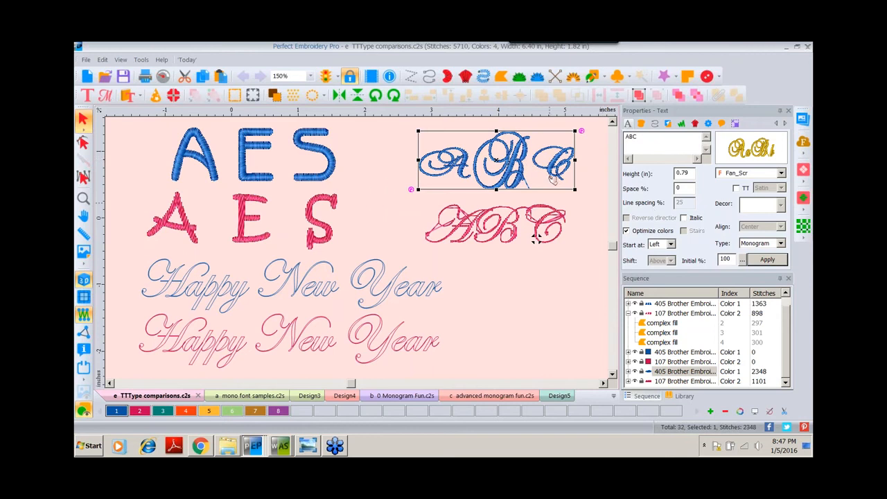
left_click(479, 244)
left_click(458, 246)
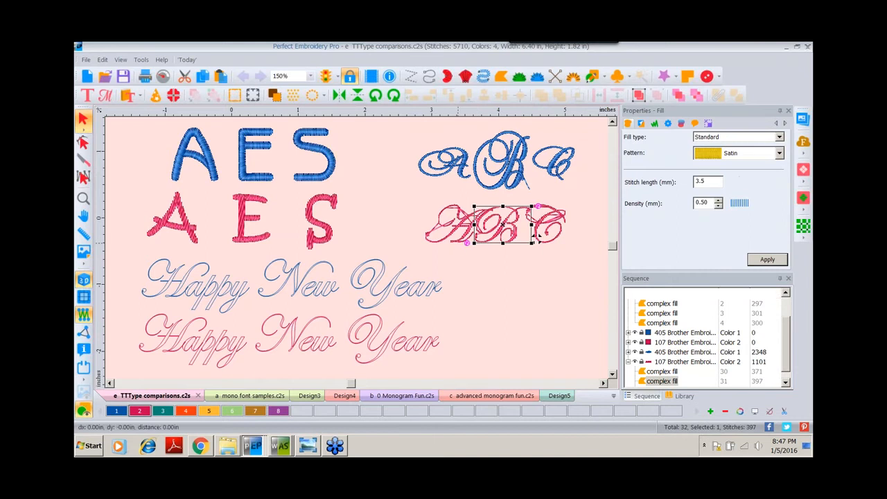
left_click(525, 277)
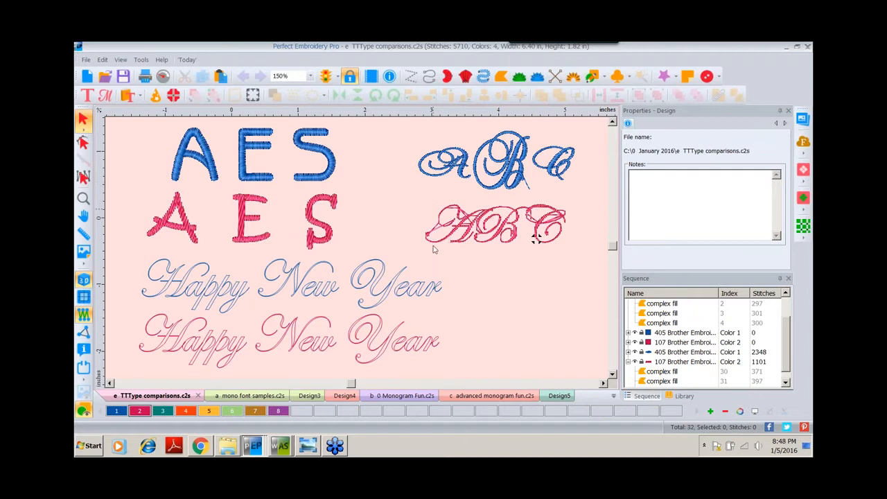
- Examine the pink ABC letters up close for stitch quality and stray connecting stitches
left_click(84, 199)
left_click(536, 238)
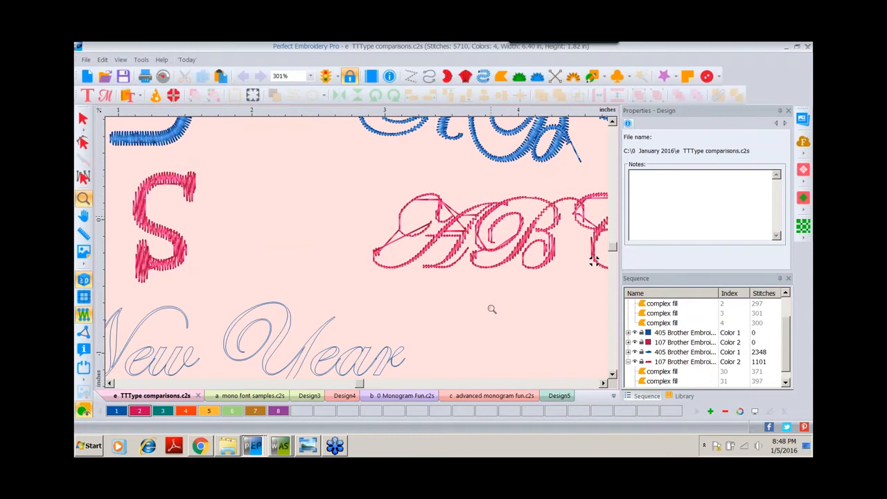
left_click(603, 383)
left_click(603, 383)
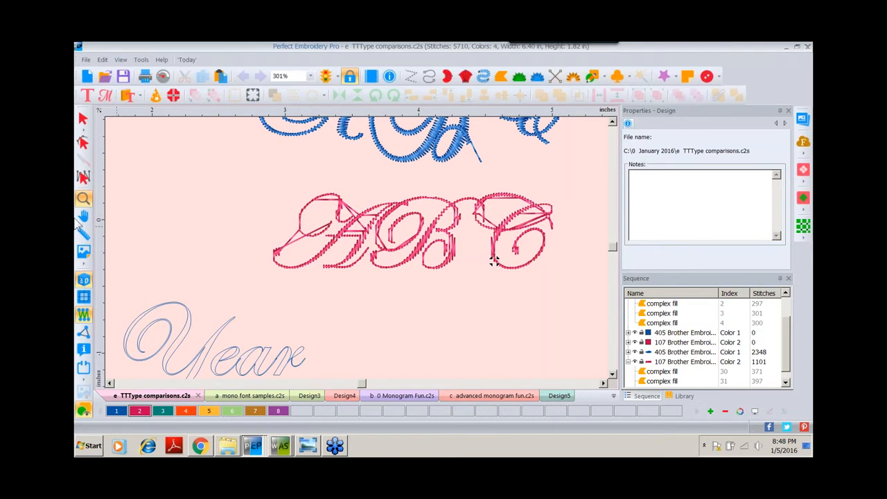
double_click(83, 199)
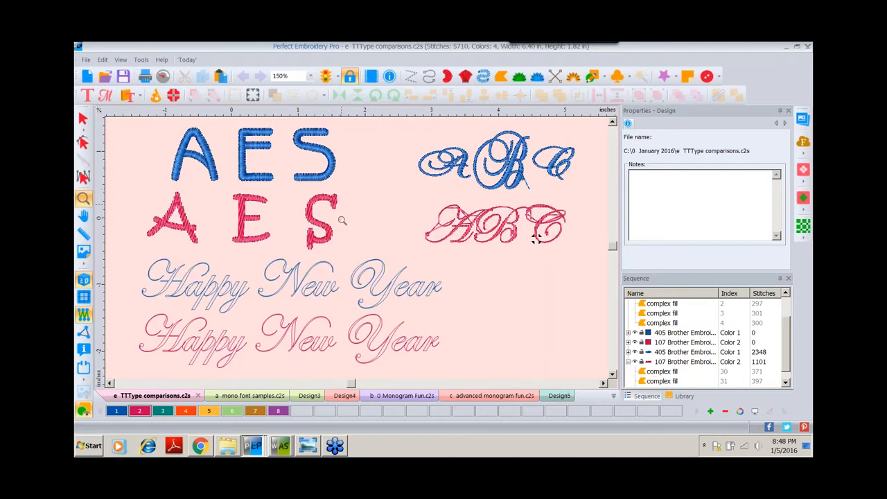
- Try converting the pink "Happy New Year" artwork to Satin stitches
left_click(83, 118)
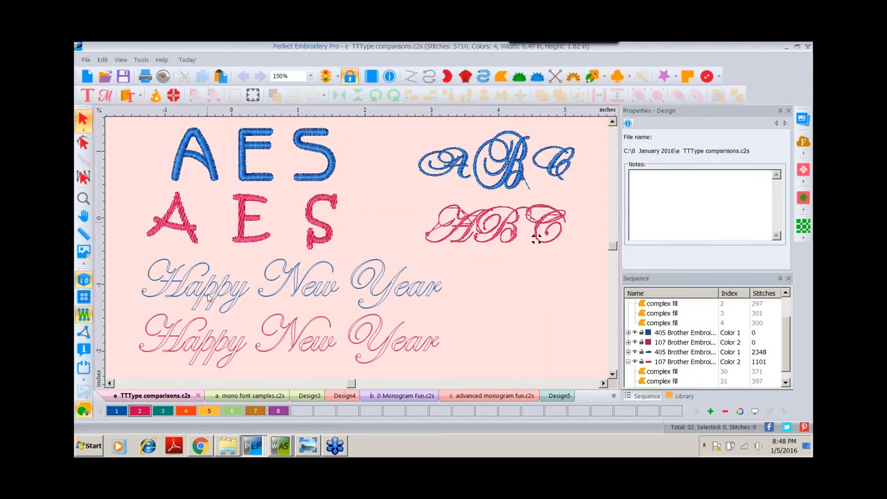
left_click(171, 354)
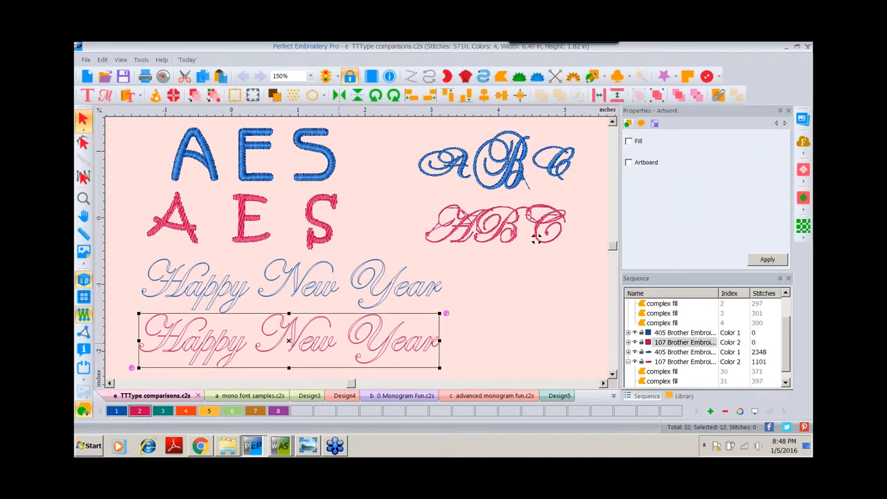
right_click(323, 342)
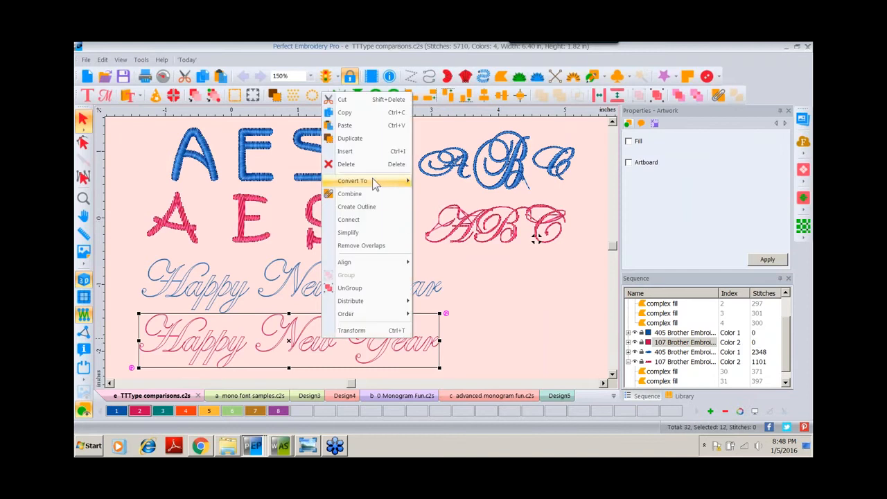
mouse_move(372, 180)
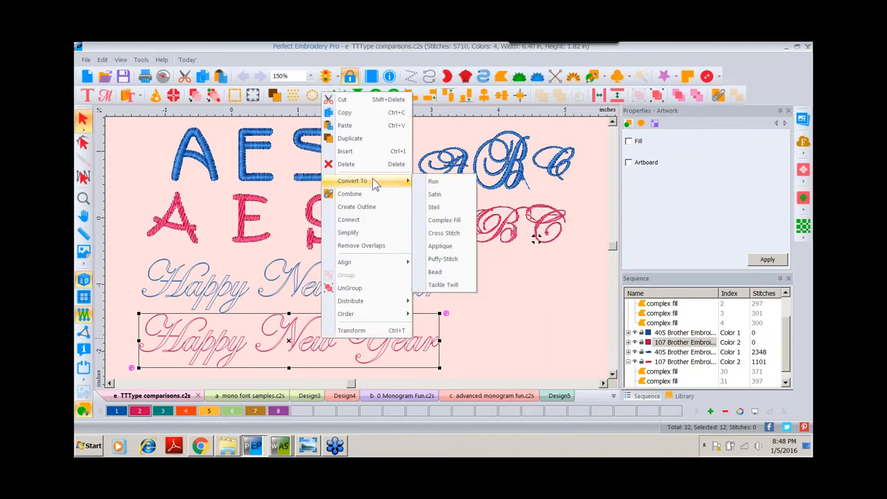
left_click(434, 194)
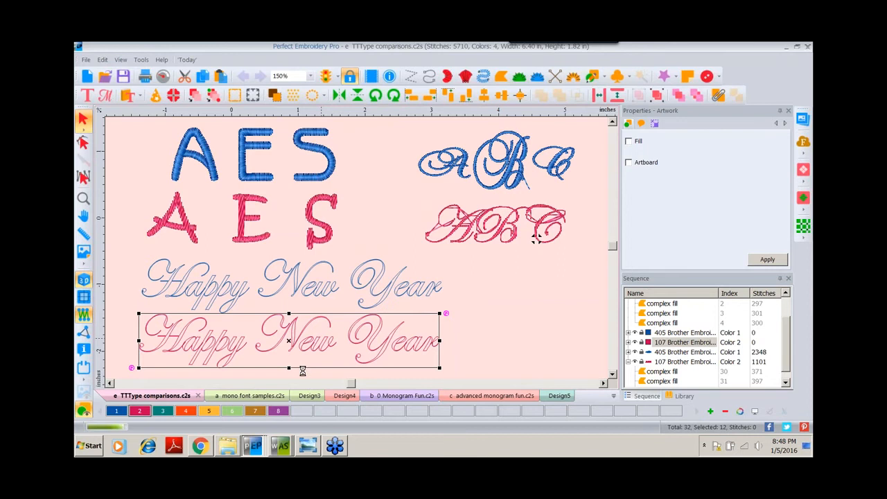
left_click(613, 377)
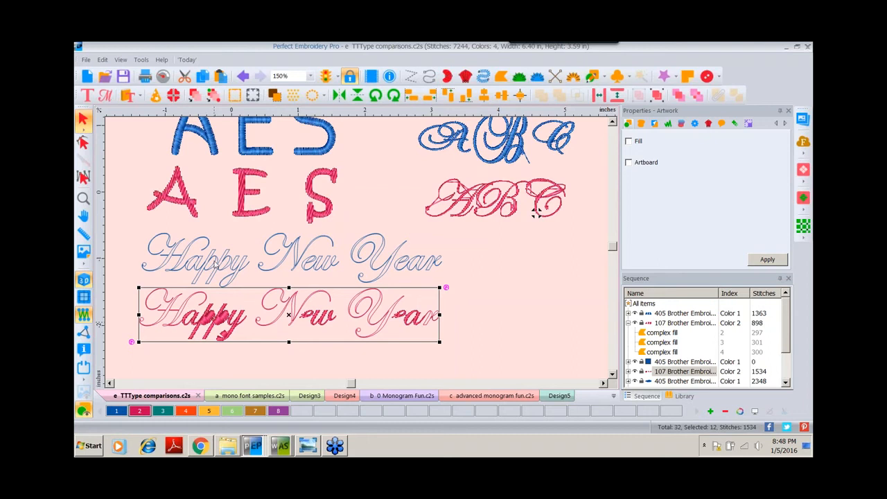
- Convert the pink "Happy New Year" lettering to Complex Fill
right_click(231, 323)
mouse_move(298, 184)
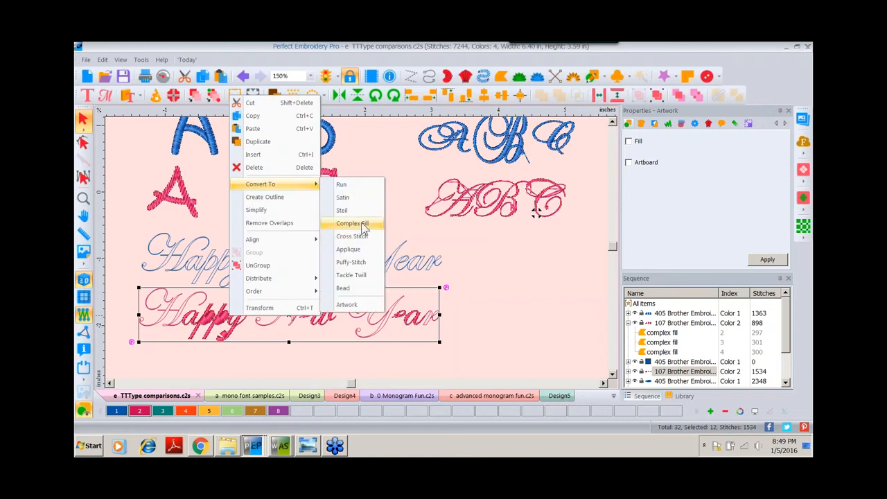
left_click(352, 223)
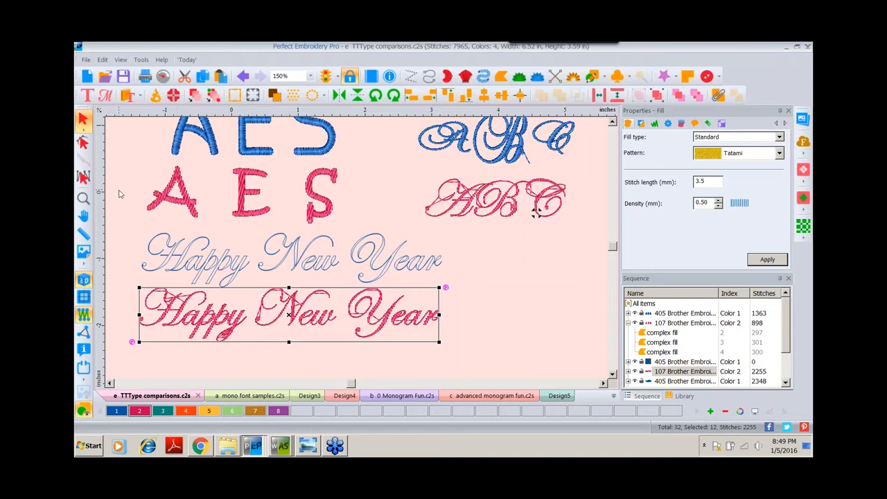
left_click(84, 199)
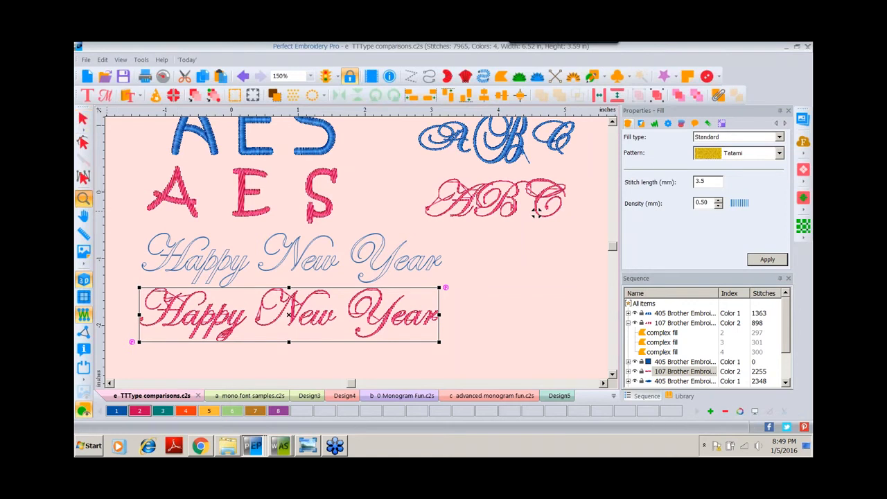
scroll(512, 256, "up", 1)
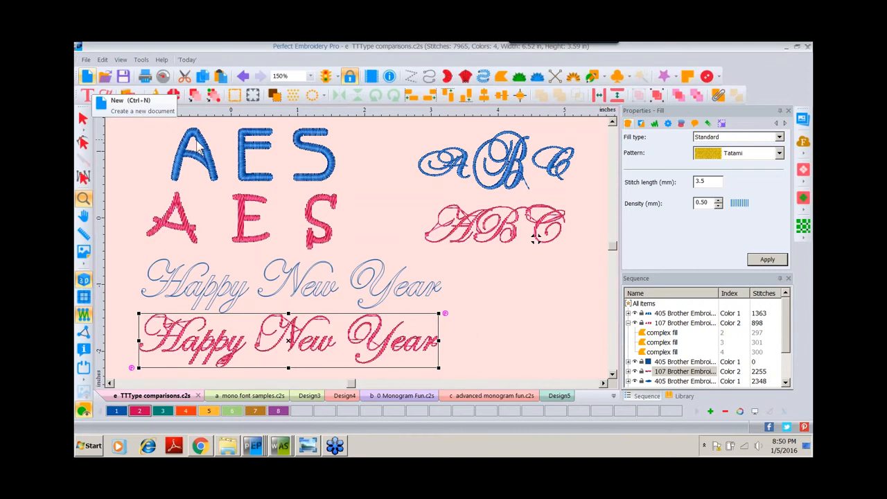
- Create a new design and start a Bubble Text layout using the Pennsylvania shape from the States category
left_click(86, 76)
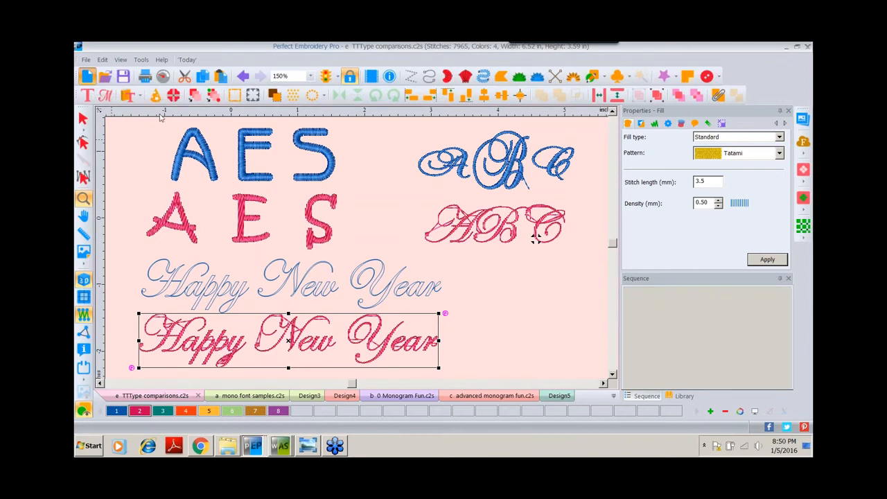
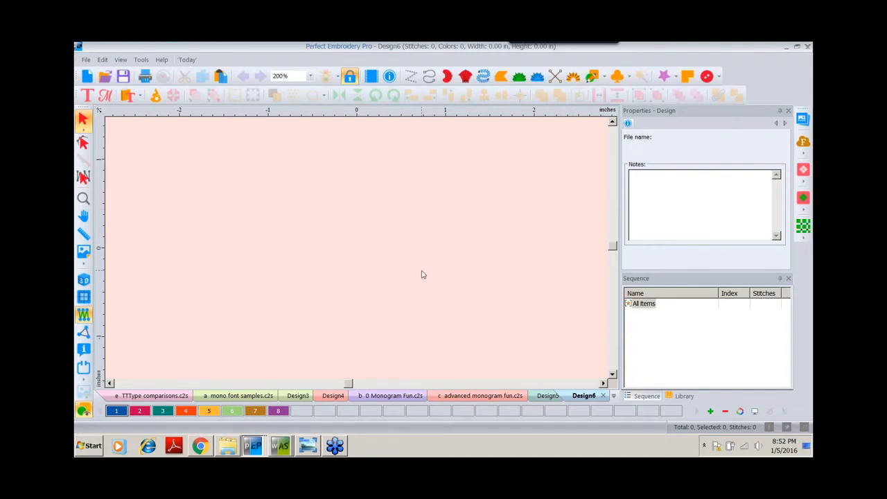
left_click(804, 142)
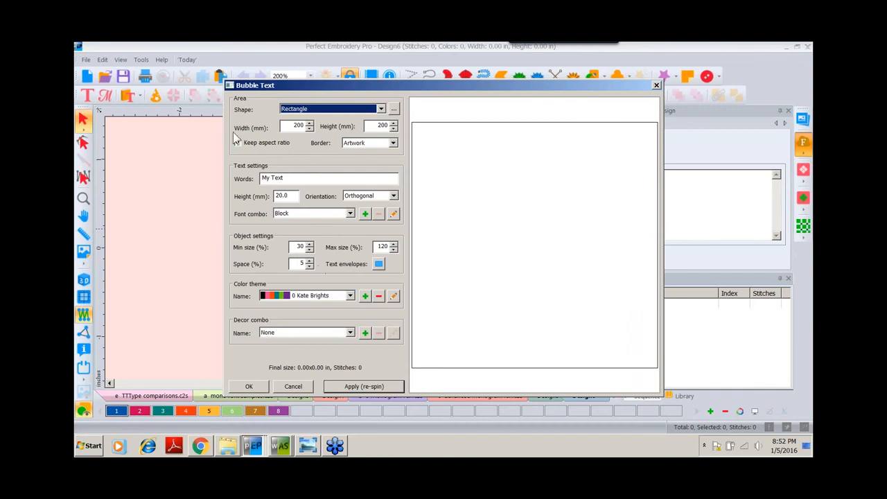
left_click(394, 110)
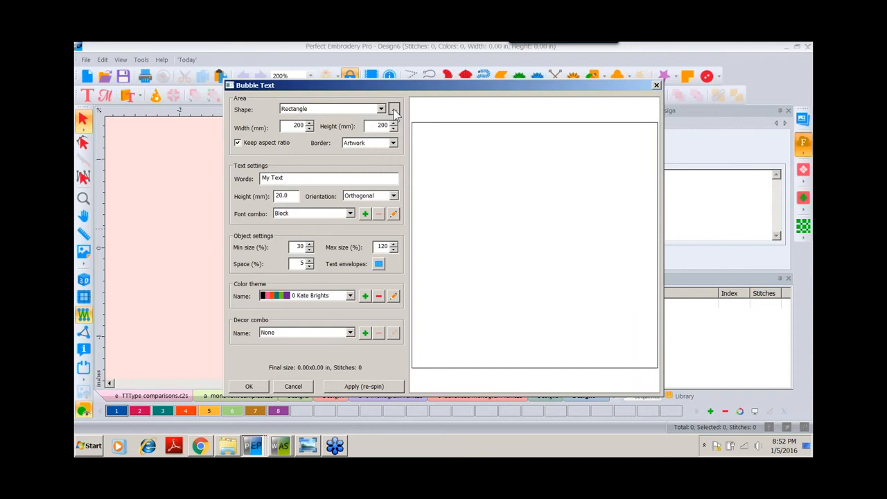
left_click(269, 177)
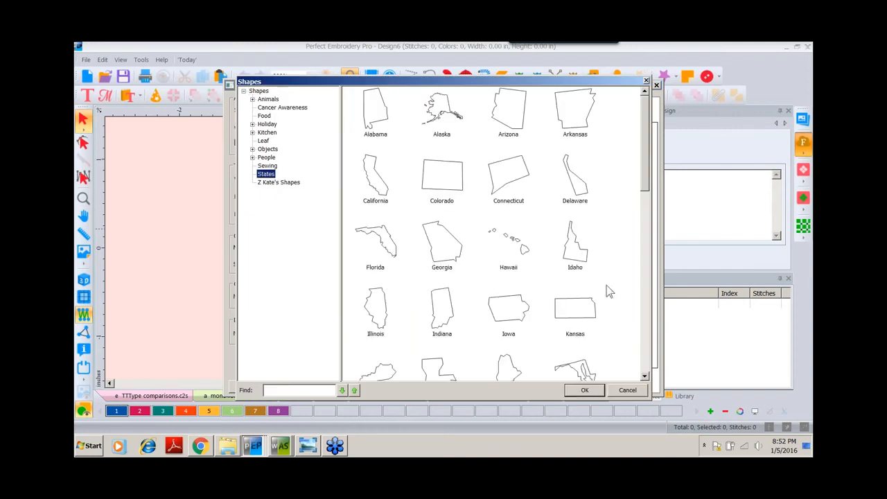
left_click_drag(643, 136, 655, 278)
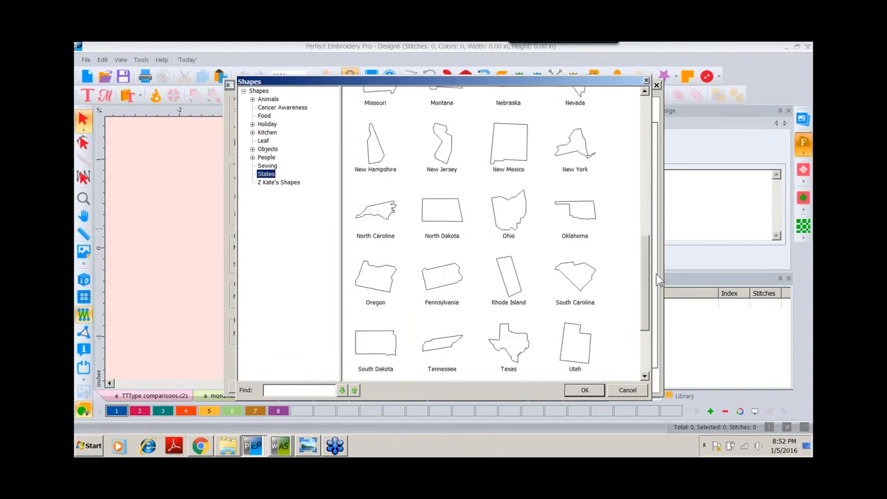
double_click(441, 273)
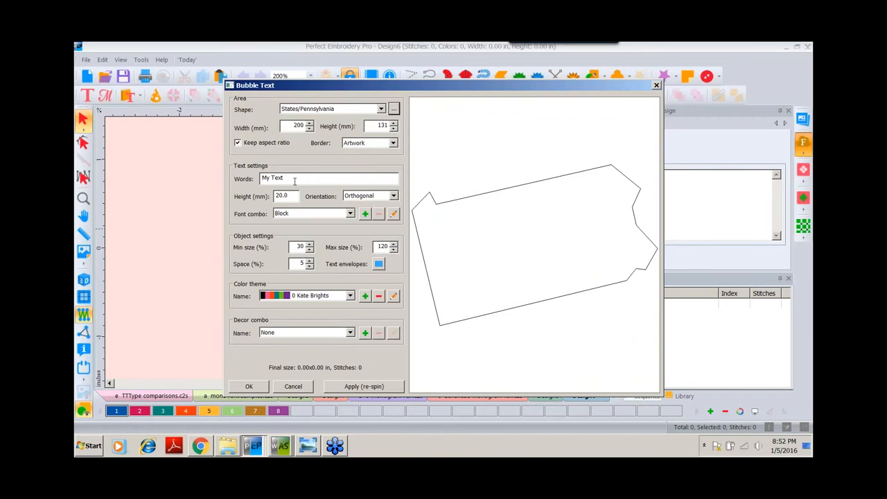
- Fill the Pennsylvania shape with the words "Home Heart", set its border to Run, and generate the bubble text design
left_click_drag(294, 180, 223, 183)
type("Home Heart")
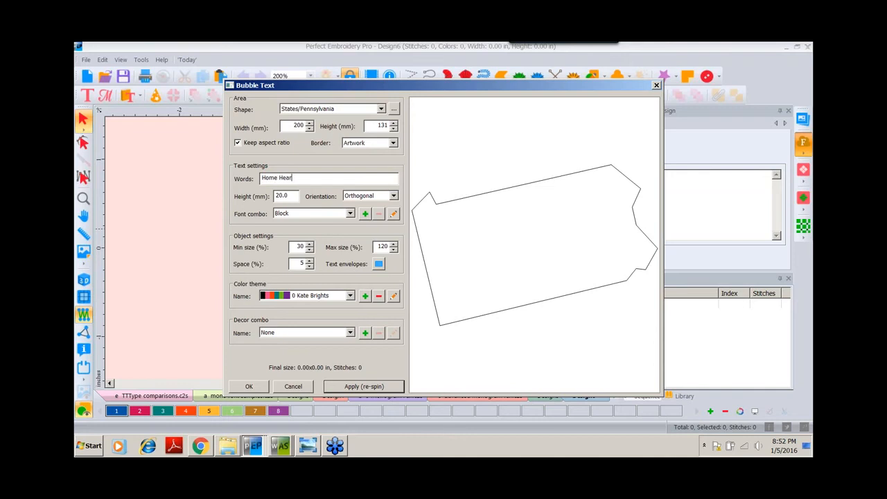
left_click(393, 144)
left_click(350, 162)
left_click(348, 387)
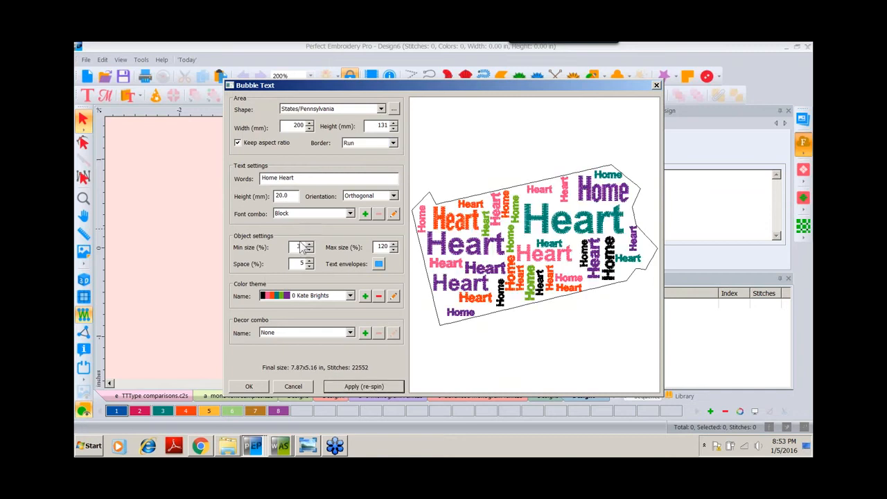
left_click(250, 386)
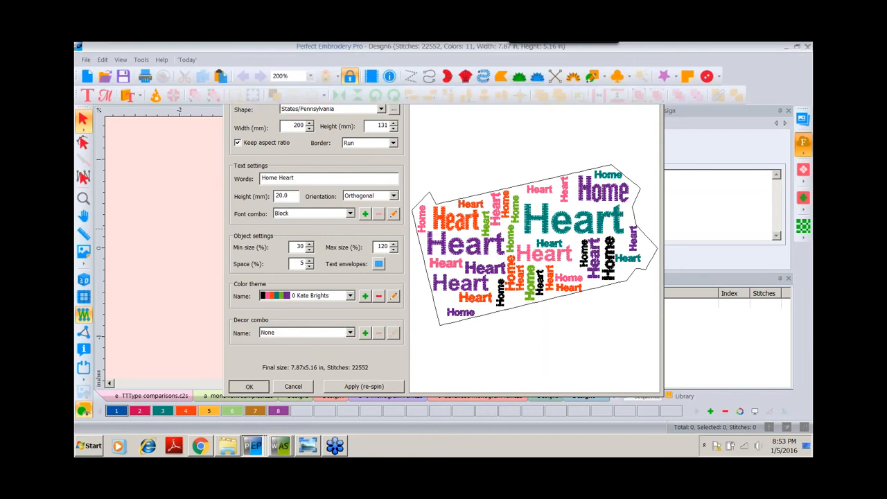
- View the whole Pennsylvania word design with the 3D stitch preview and nothing selected
left_click(312, 76)
left_click(300, 160)
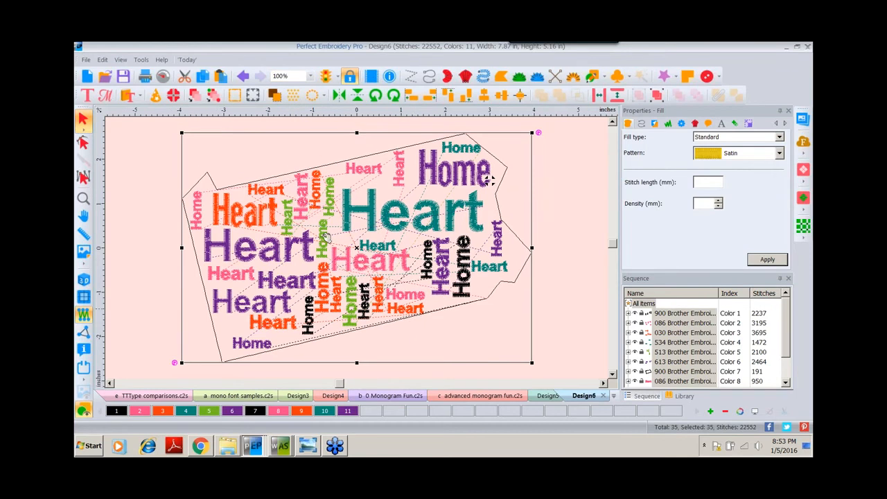
left_click(83, 279)
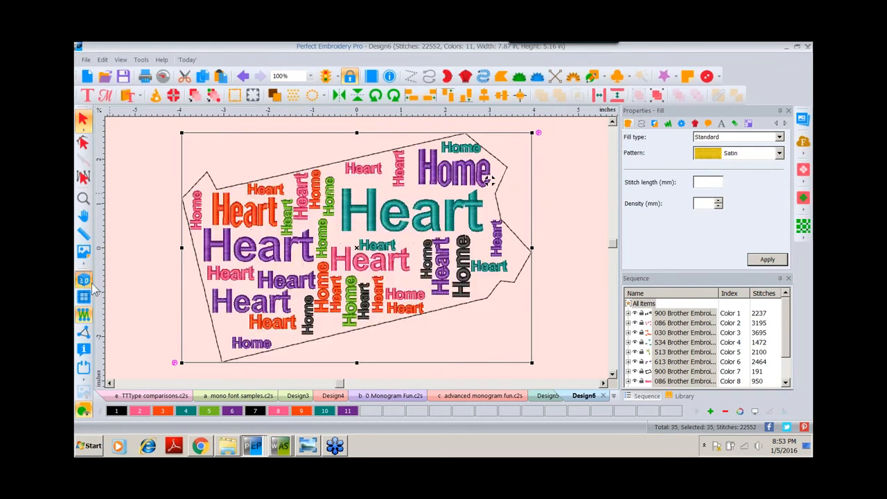
left_click(565, 195)
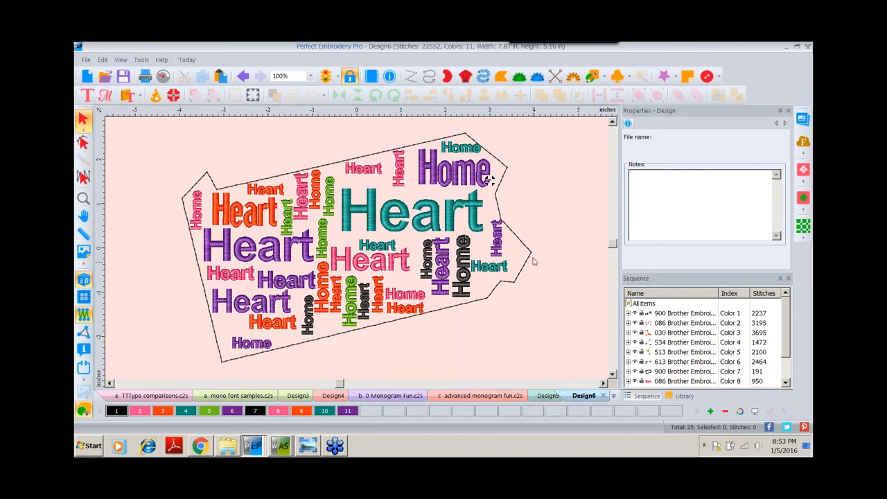
- Convert the Pennsylvania border outline to Applique and resequence the design by color
key("ctrl+a")
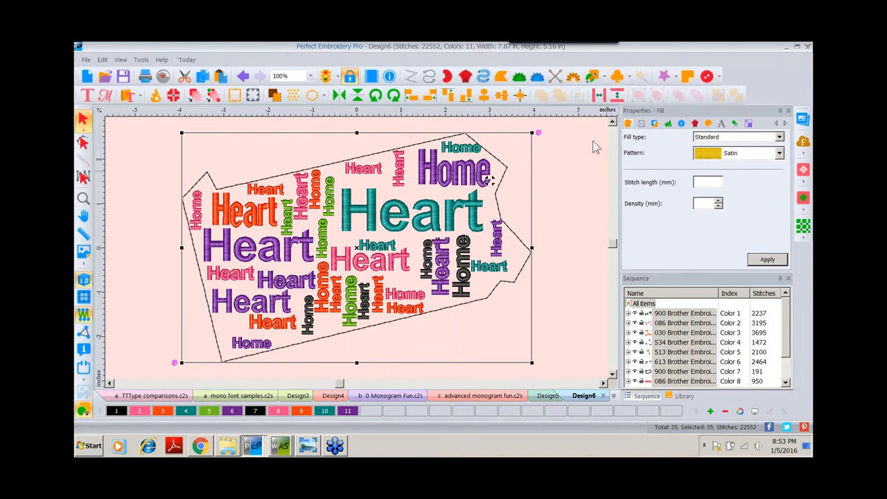
left_click(555, 185)
left_click(507, 173)
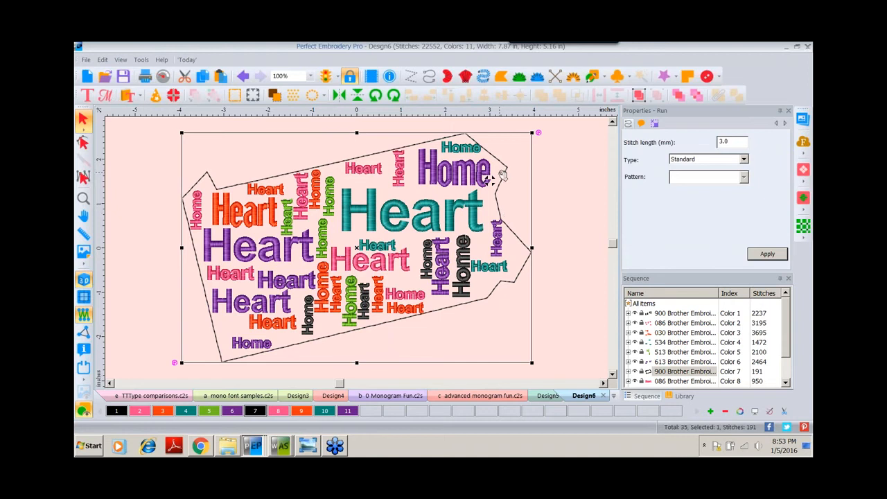
right_click(502, 174)
mouse_move(529, 266)
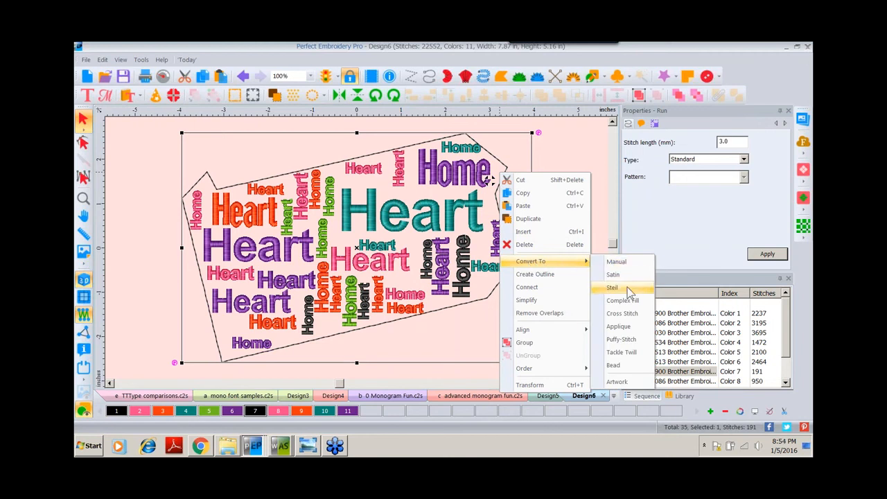
left_click(619, 327)
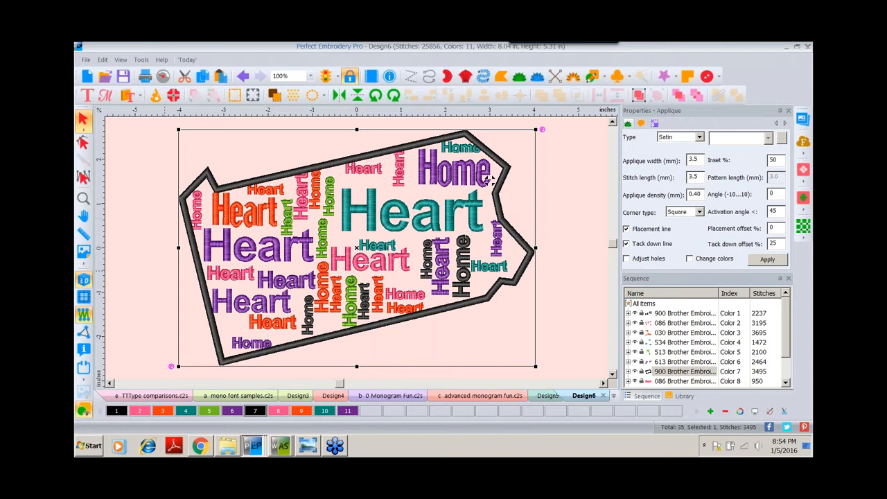
left_click(102, 59)
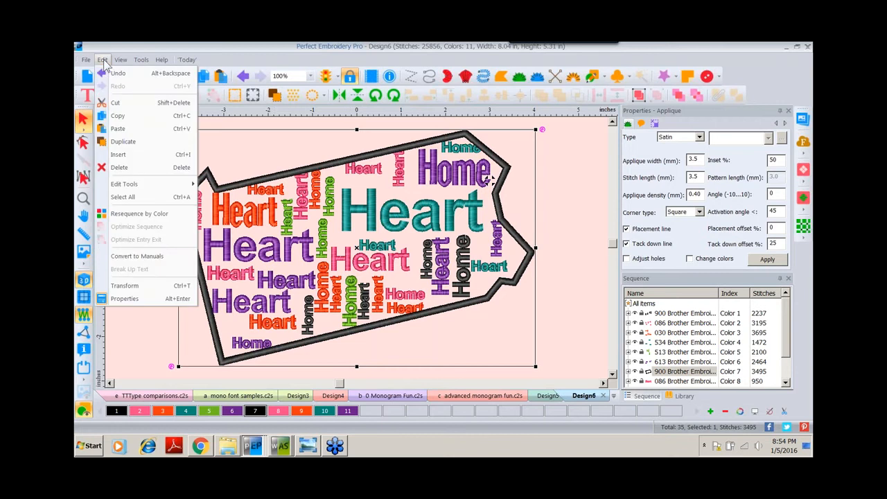
left_click(136, 215)
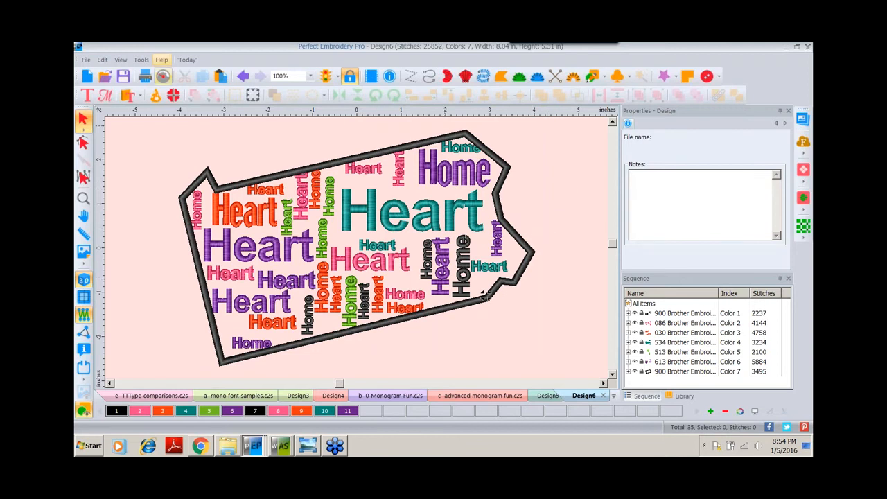
- Create another new design and insert the 8x8 inch Crazy Star #5 quilt block from Wacky Blocks
left_click(88, 77)
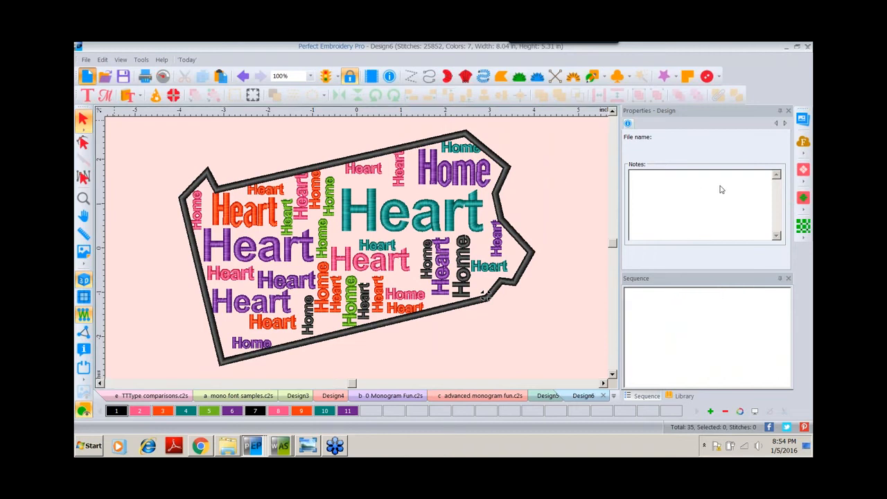
left_click(803, 171)
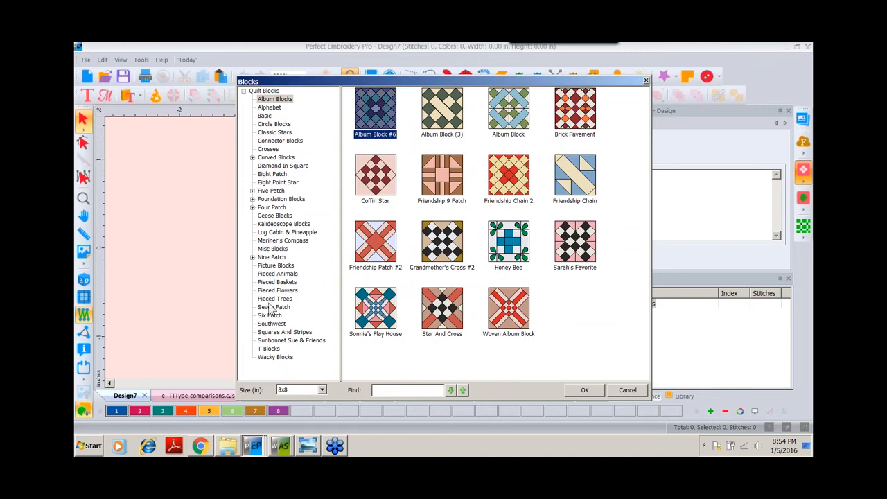
left_click(274, 357)
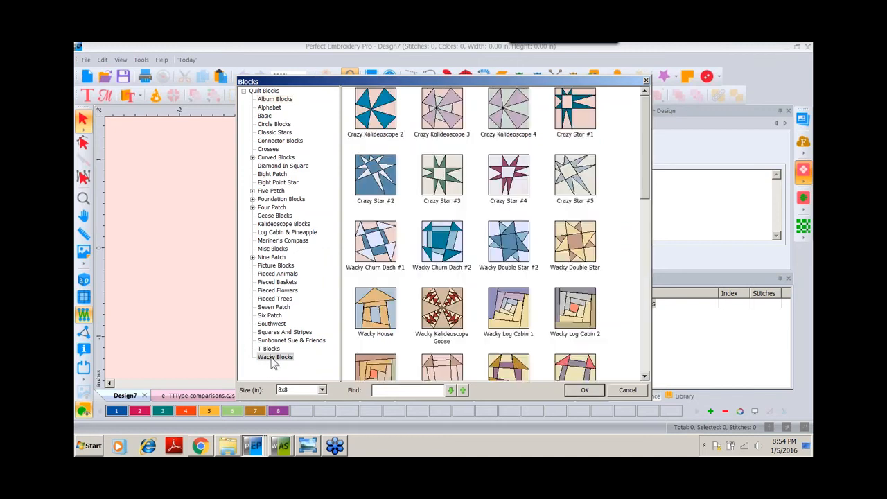
double_click(578, 174)
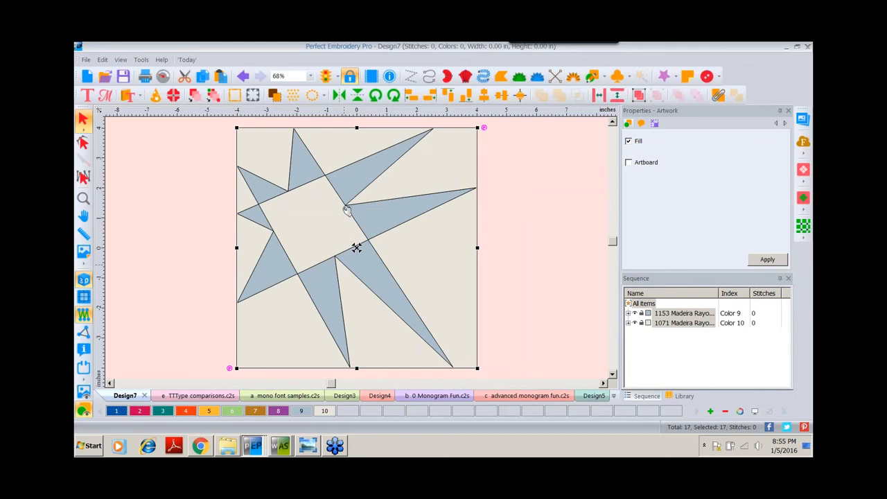
- Convert all the artwork pieces of the star quilt block to Complex Fill
right_click(347, 209)
key("Escape")
right_click(349, 209)
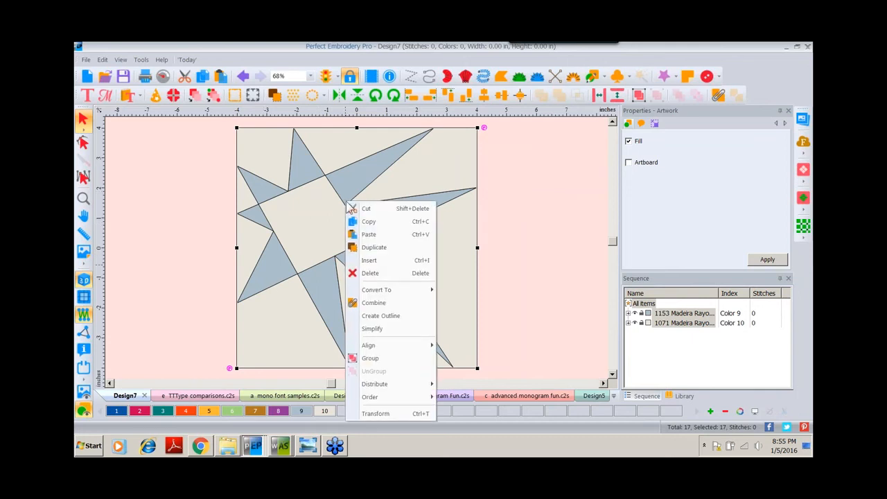
mouse_move(378, 291)
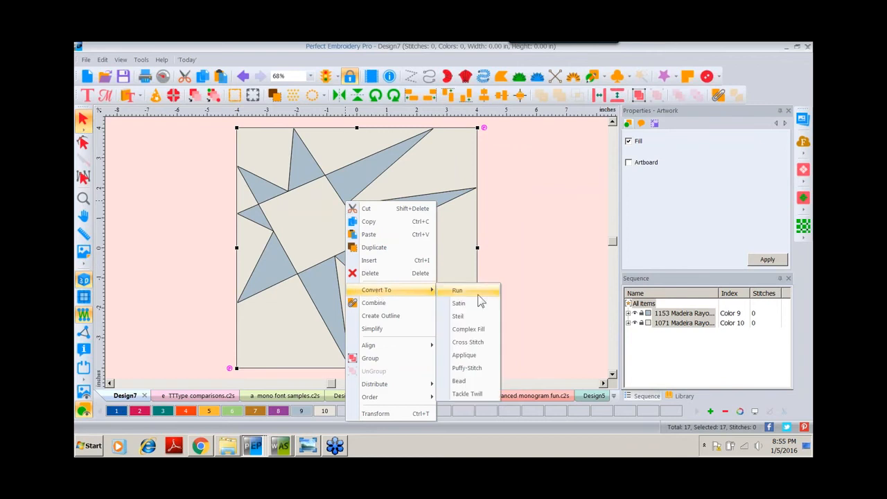
left_click(474, 332)
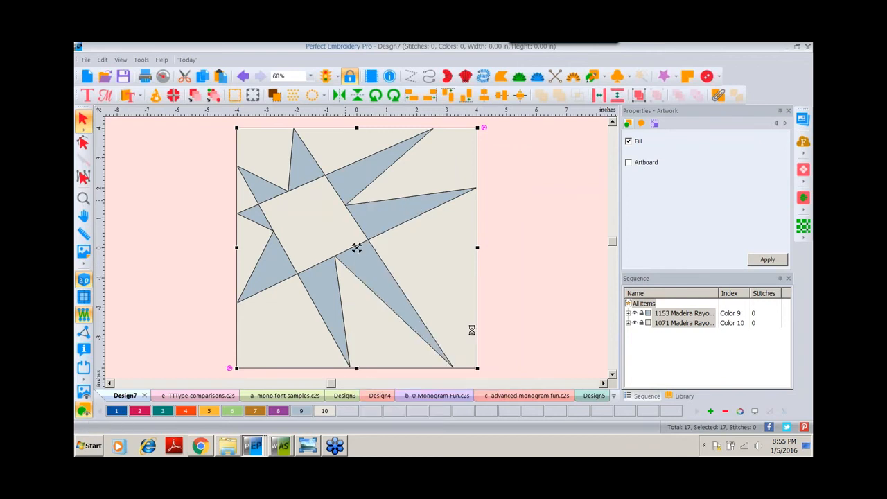
left_click(84, 296)
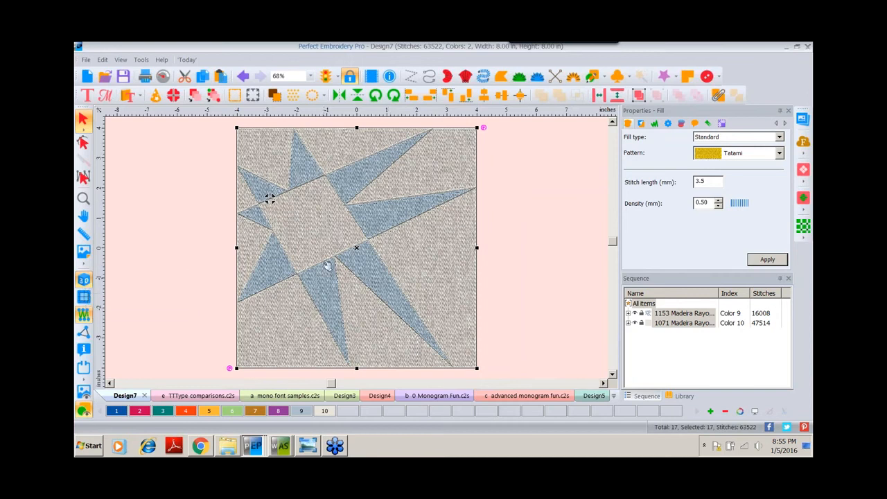
- Pull the center square piece out of the star quilt block and delete it
left_click(534, 238)
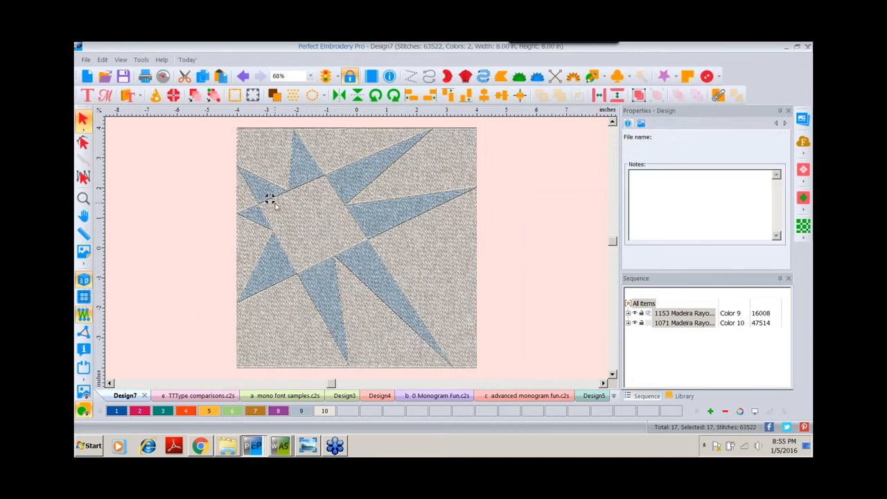
left_click_drag(268, 199, 535, 204)
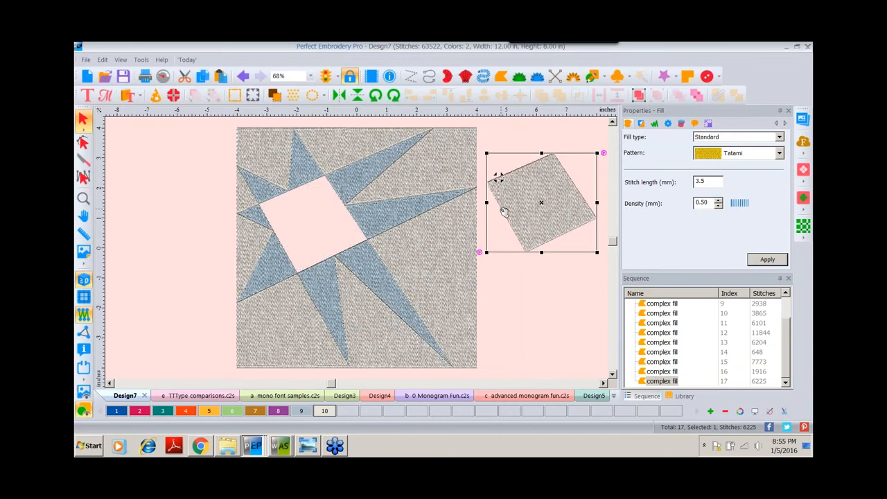
key("Delete")
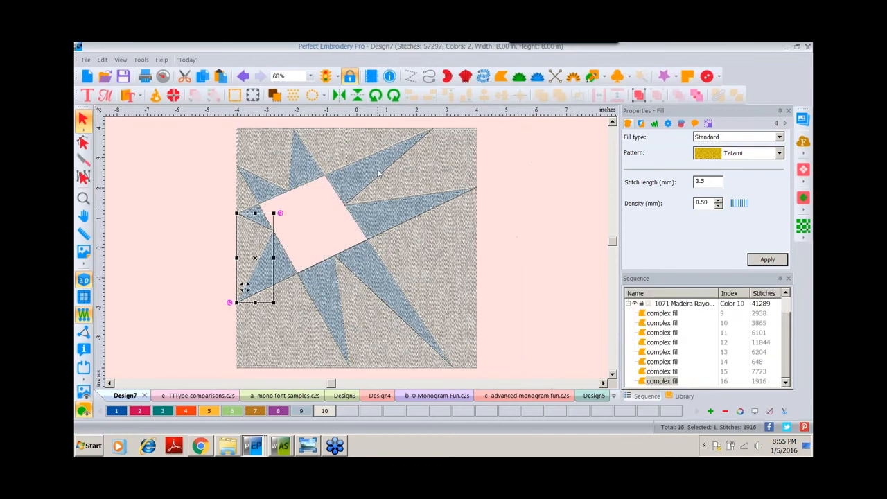
- Place an ABC Circle Monogram in the empty center square and enlarge it to take up most of the opening
left_click(105, 95)
left_click(306, 239)
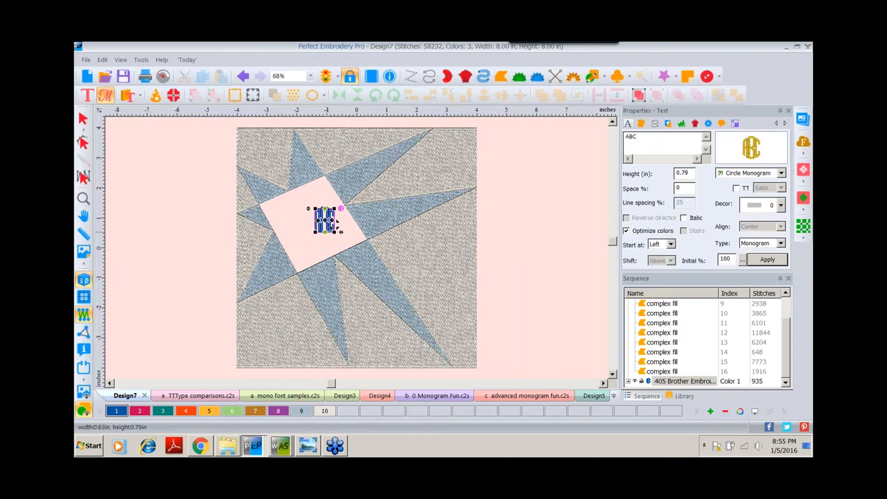
left_click(83, 119)
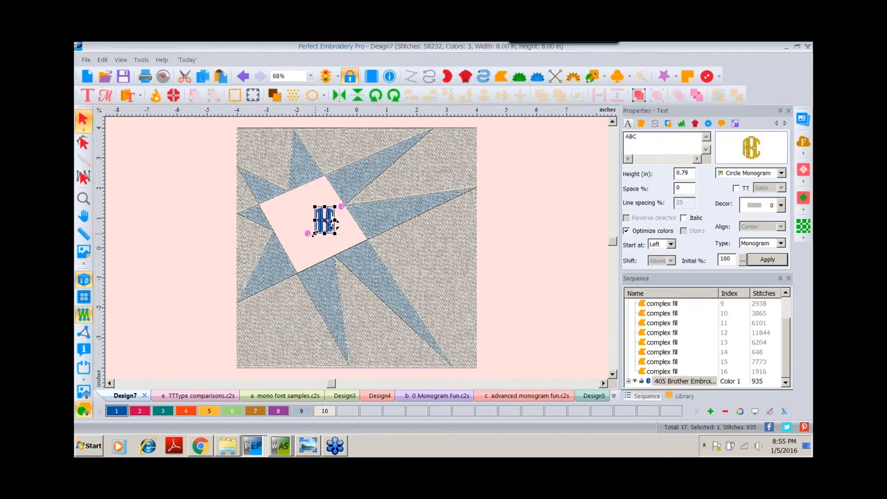
left_click_drag(315, 234, 333, 238)
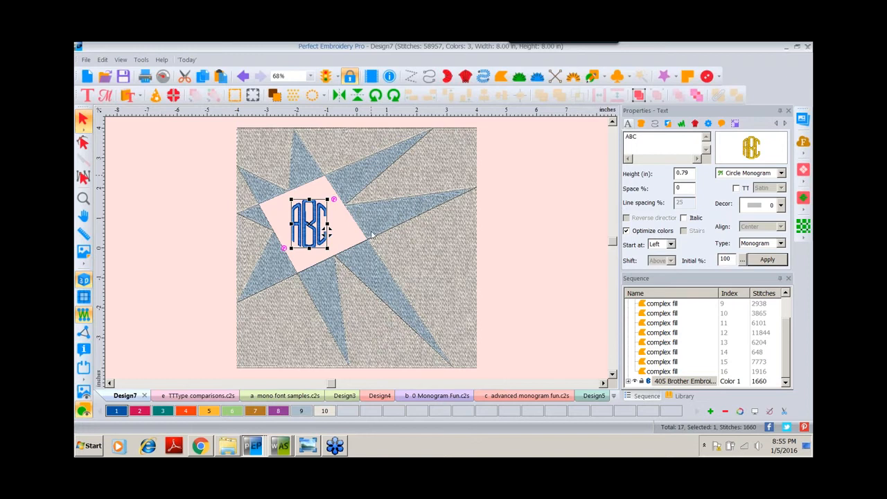
- Fill the large gray background piece at the quilt block's lower right with motif texture 116
left_click(446, 290)
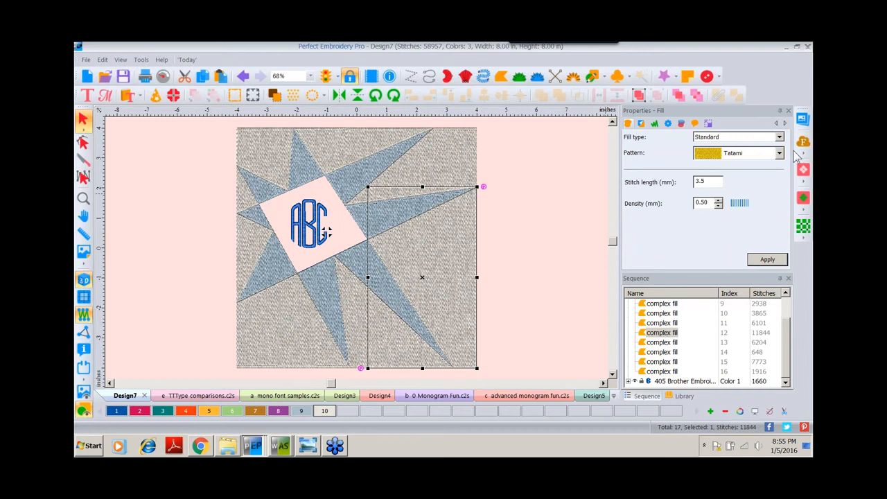
left_click(806, 185)
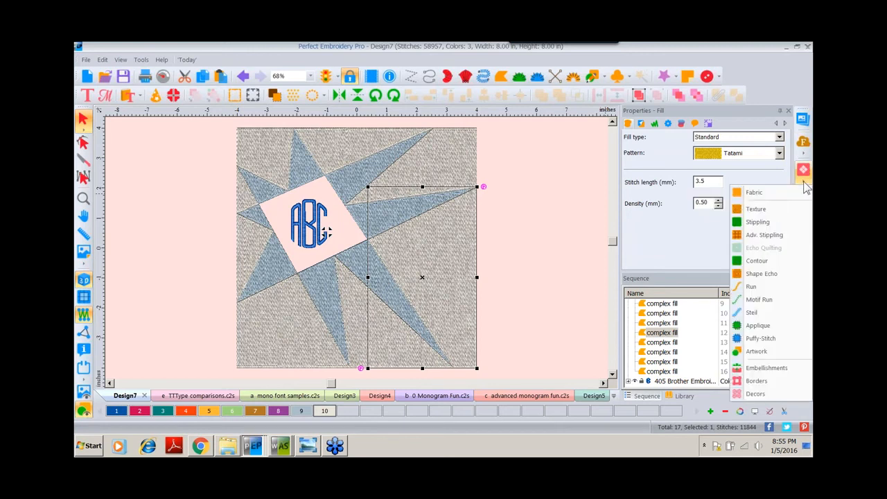
left_click(756, 211)
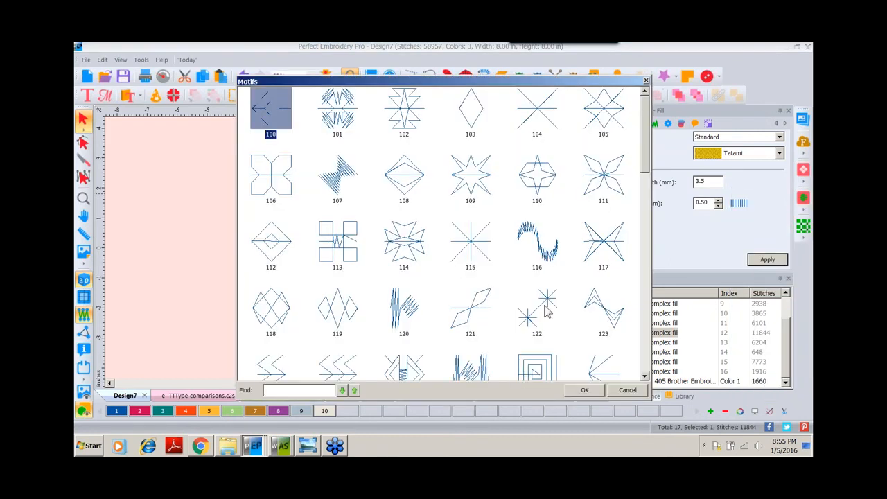
double_click(547, 255)
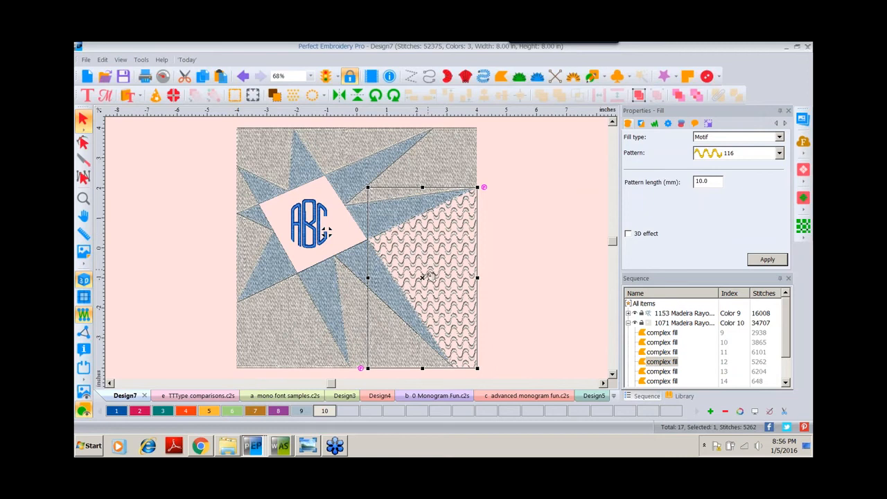
left_click(445, 145)
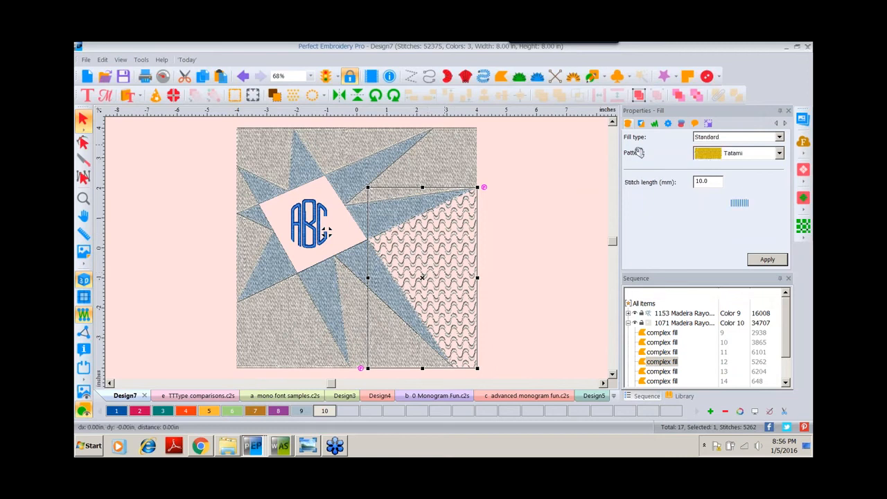
left_click(534, 227)
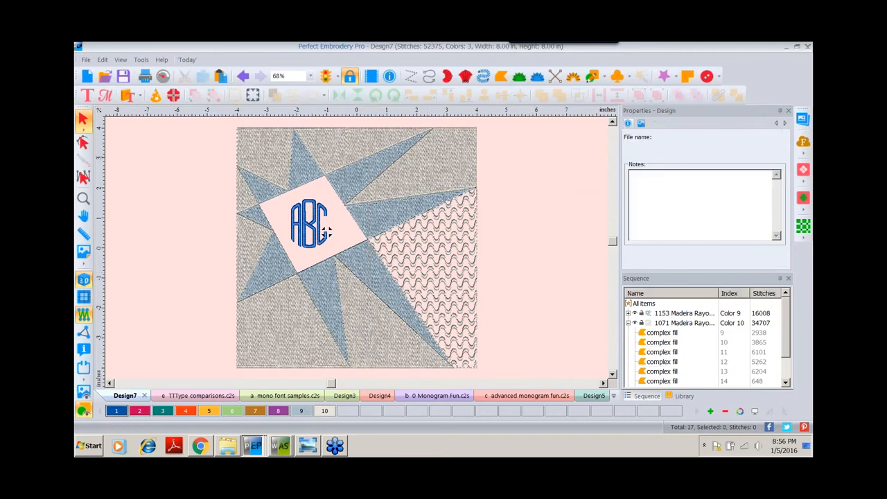
- Add the Ink Swirl ink spot and place it on the gray background piece in the block's upper-right corner
left_click(803, 154)
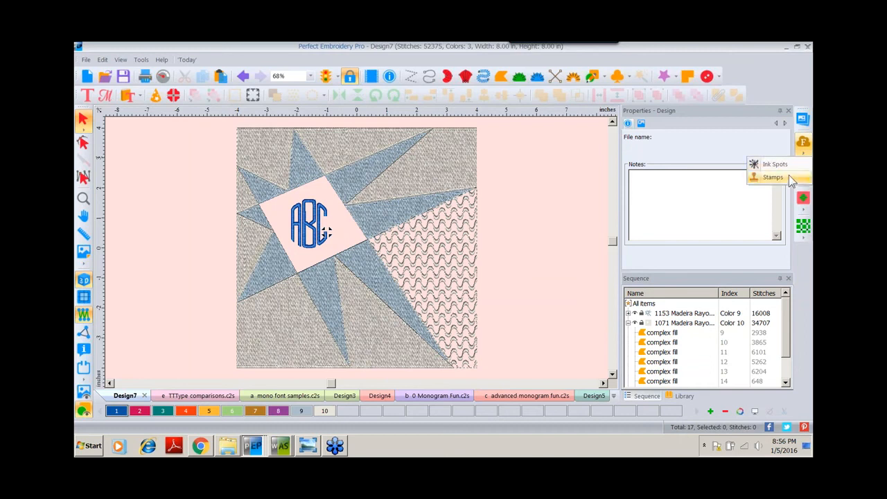
left_click(787, 182)
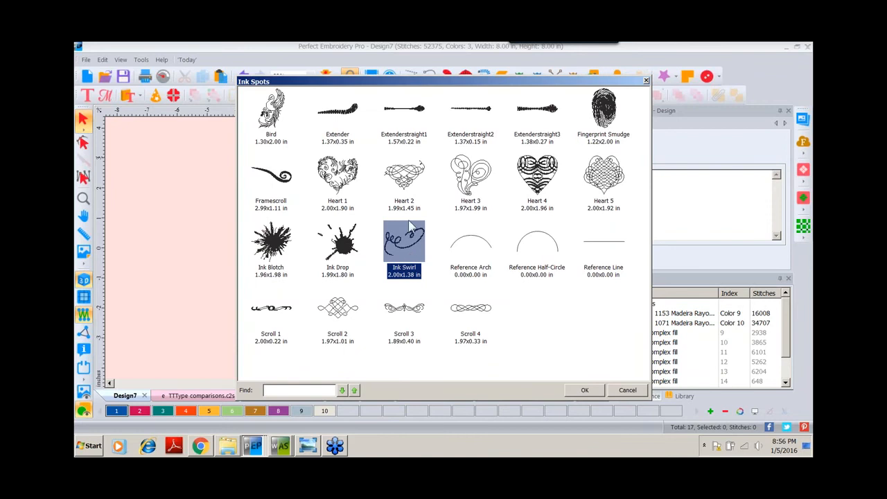
double_click(410, 242)
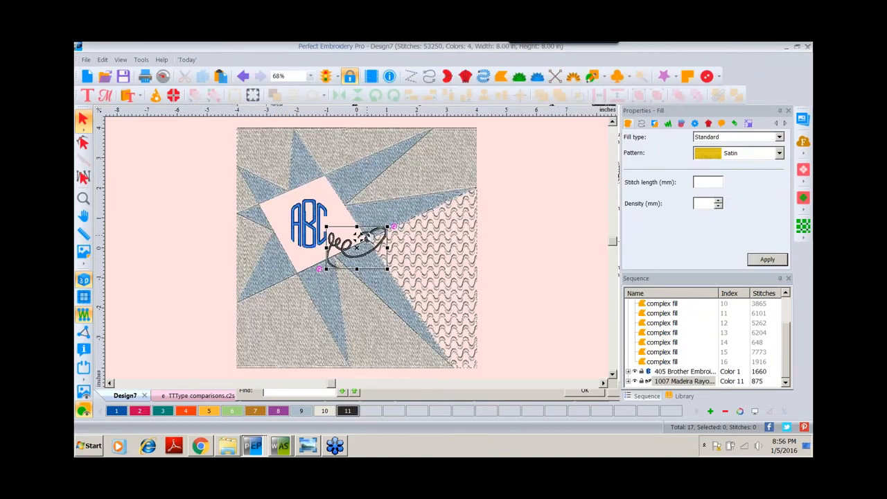
mouse_move(361, 239)
left_mouse_down()
mouse_move(428, 149)
mouse_move(440, 156)
left_mouse_up()
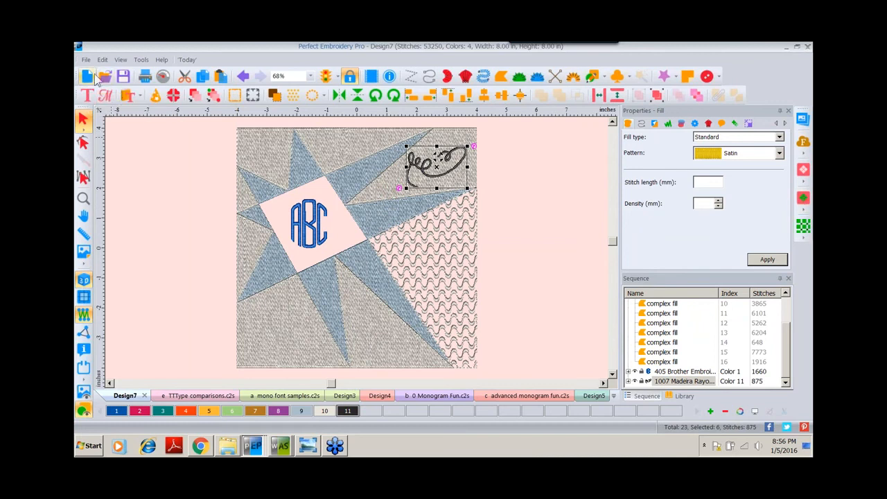
- Create another new design and insert the 8x8 inch Crazy Kalideoscope 4 quilt block from Wacky Blocks
left_click(802, 198)
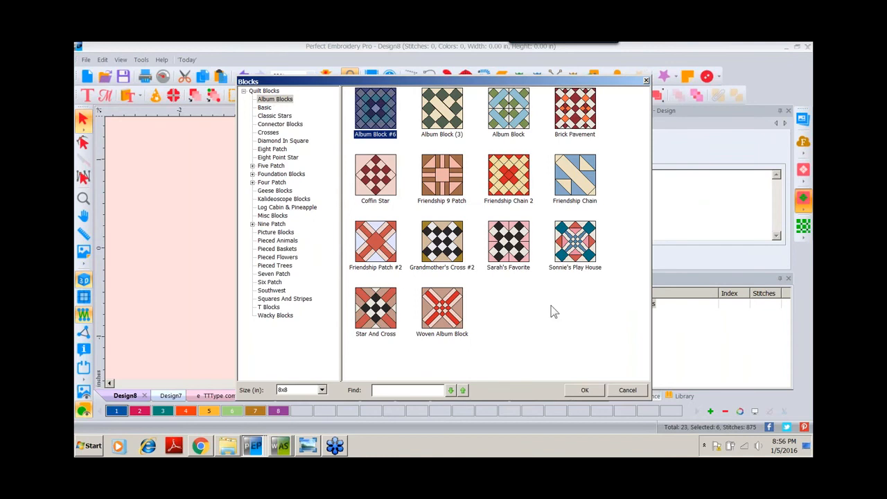
left_click(277, 315)
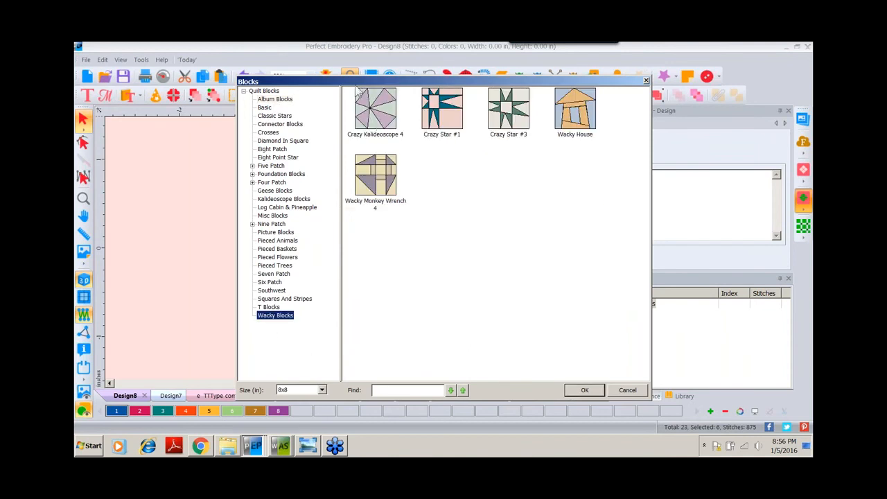
double_click(379, 118)
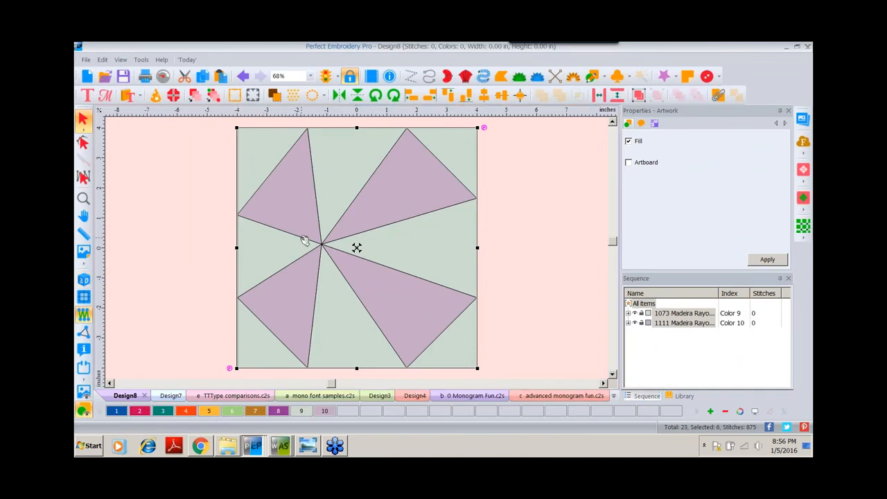
- Convert all the artwork pieces of the kaleidoscope quilt block to Applique
right_click(305, 239)
mouse_move(356, 129)
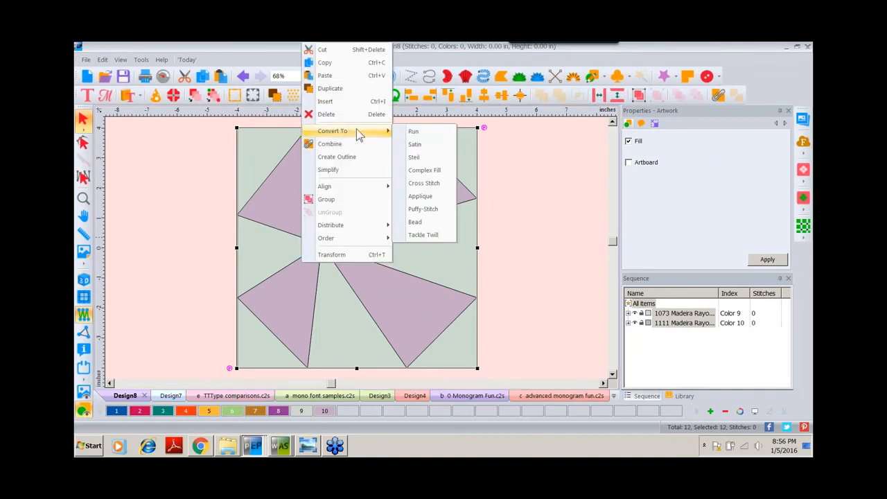
left_click(435, 196)
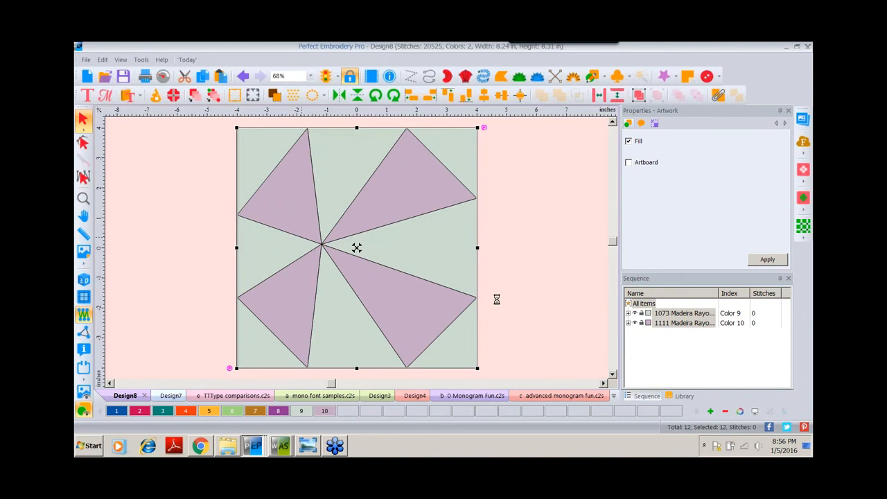
left_click(542, 356)
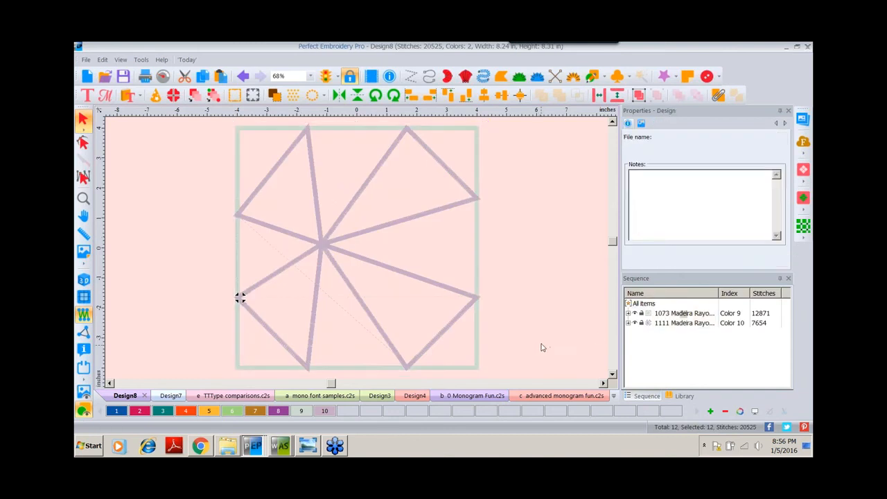
- Move the green color 9 applique pieces about 9 inches right of the purple ones and show the stitches in 3D
left_click(678, 316)
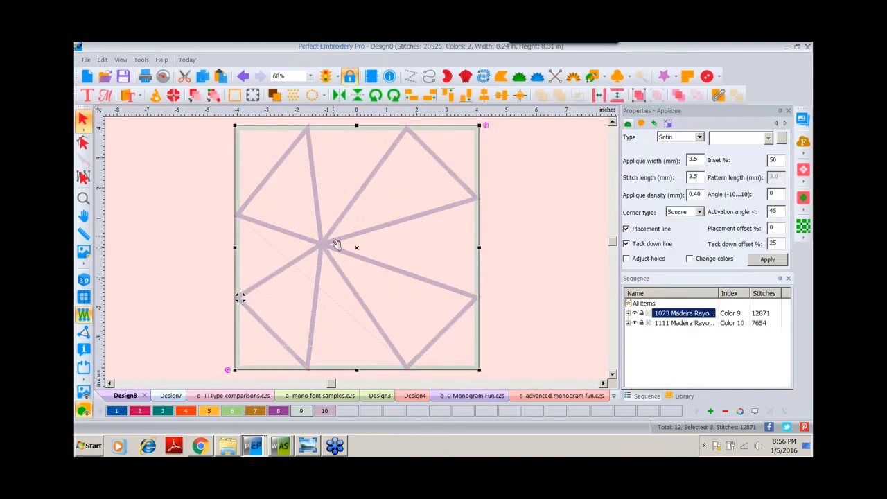
left_click_drag(332, 247, 601, 248)
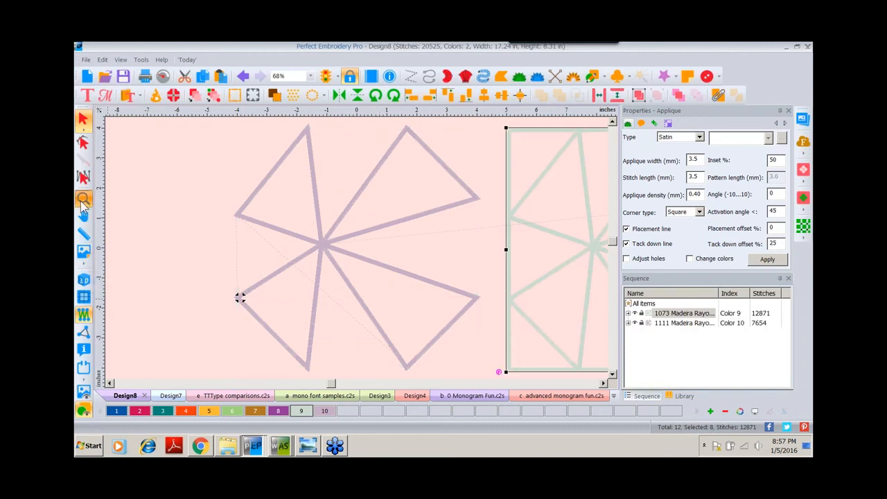
left_click(83, 279)
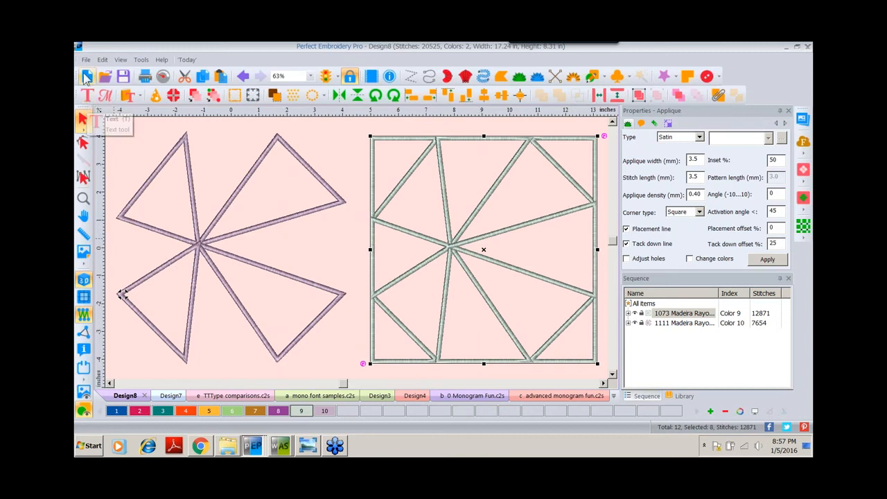
- Create another new design and insert the Butterfly01 applique shape
key("ctrl+n")
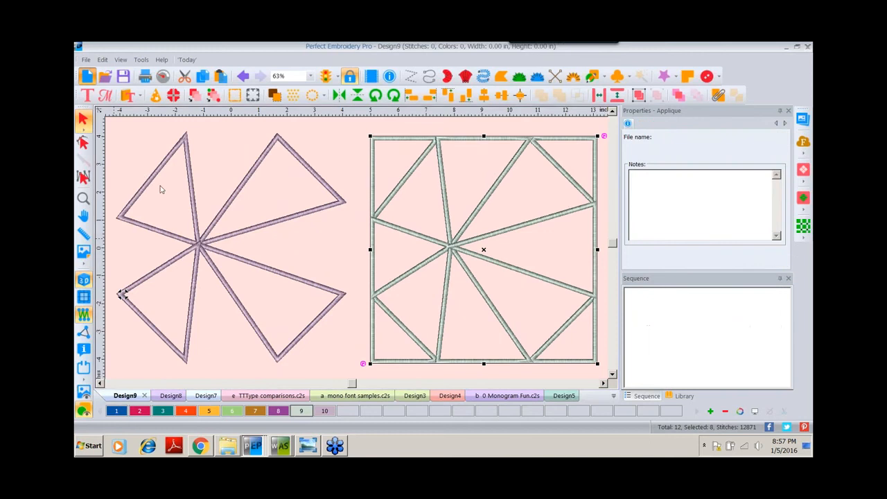
left_click(139, 96)
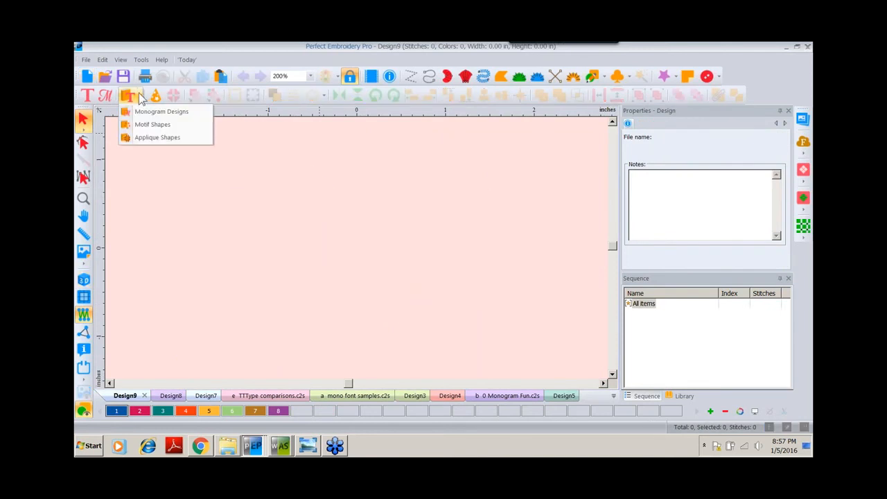
left_click(145, 137)
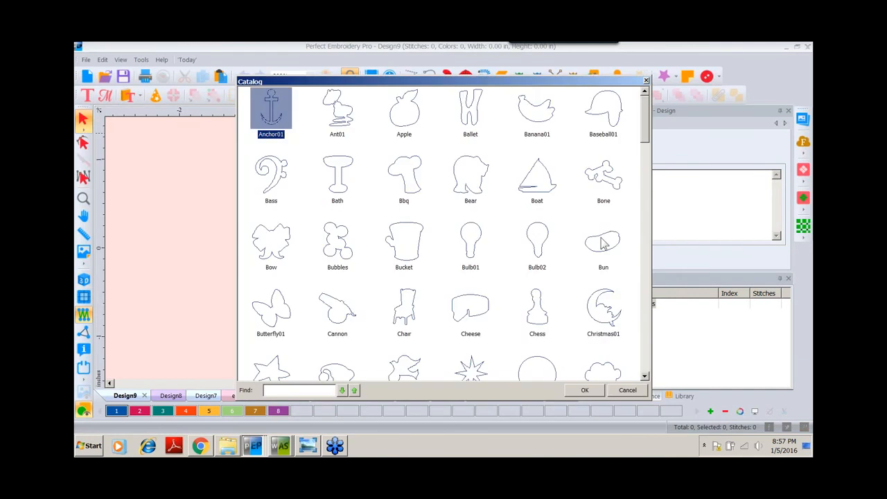
double_click(275, 313)
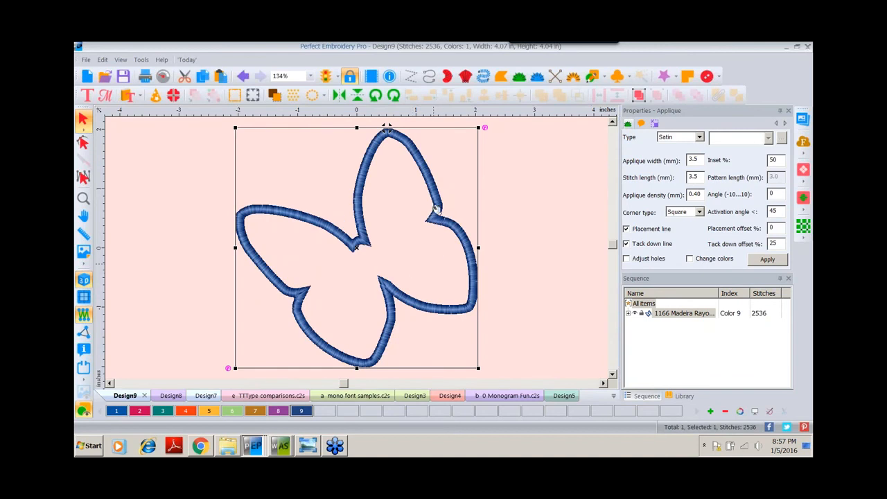
- Preview the butterfly's cutting outline in the Cutter with a seam allowance of 0 inches, then close the preview
left_click(804, 214)
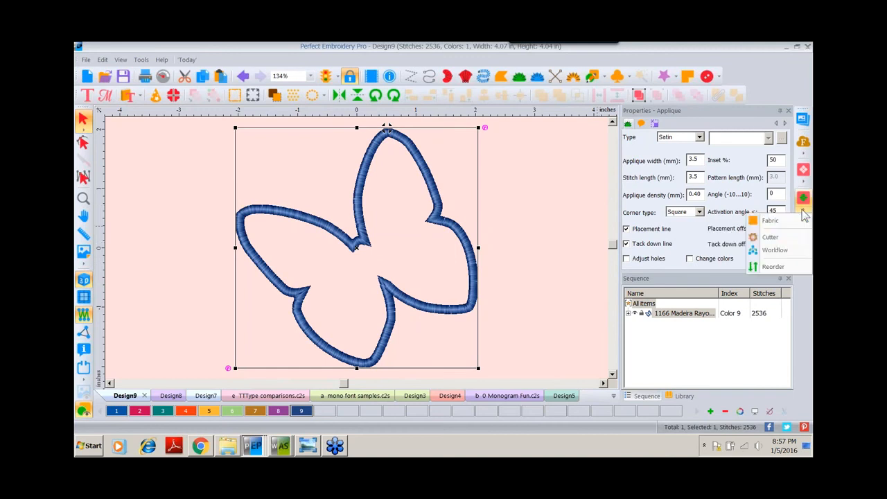
left_click(771, 243)
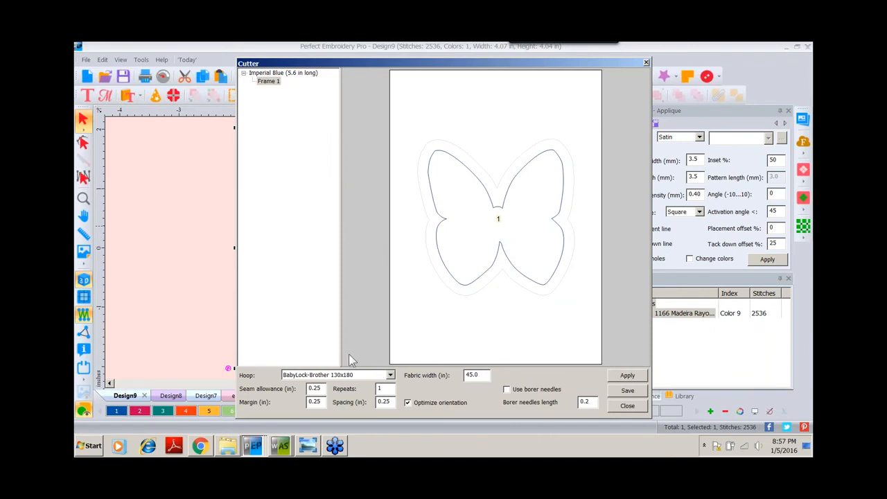
double_click(323, 388)
type("0")
left_click(634, 377)
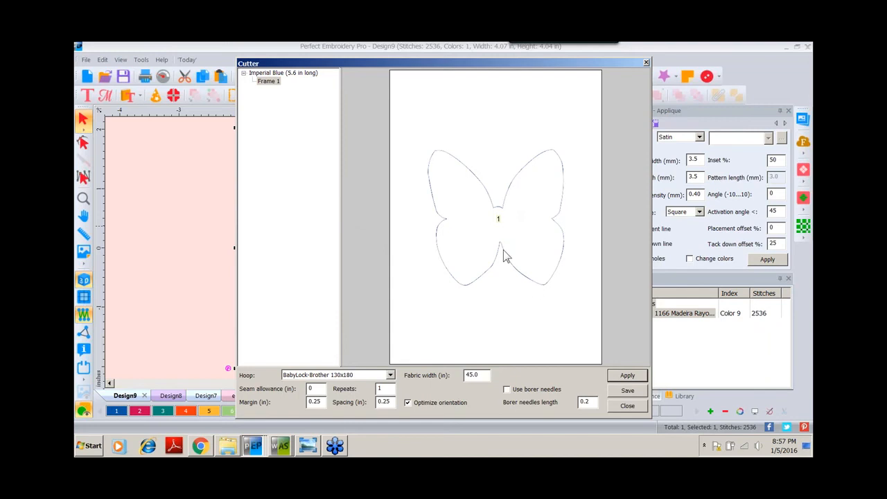
left_click_drag(485, 68, 403, 67)
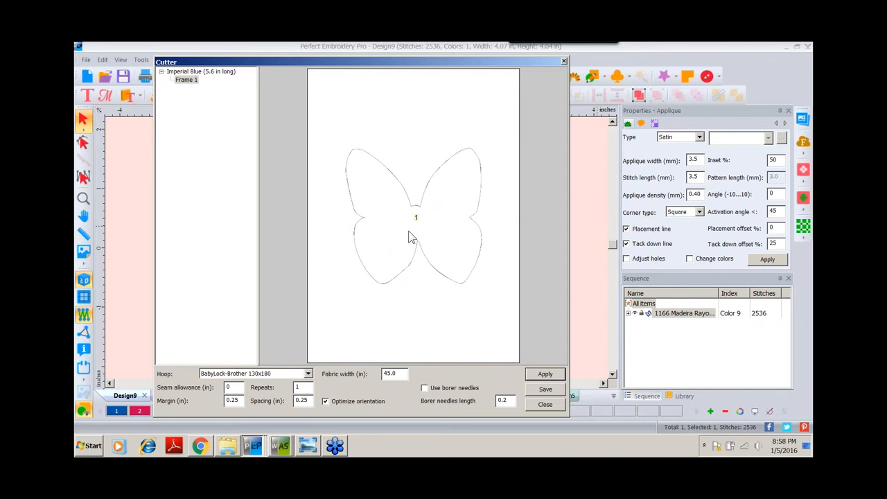
left_click(540, 405)
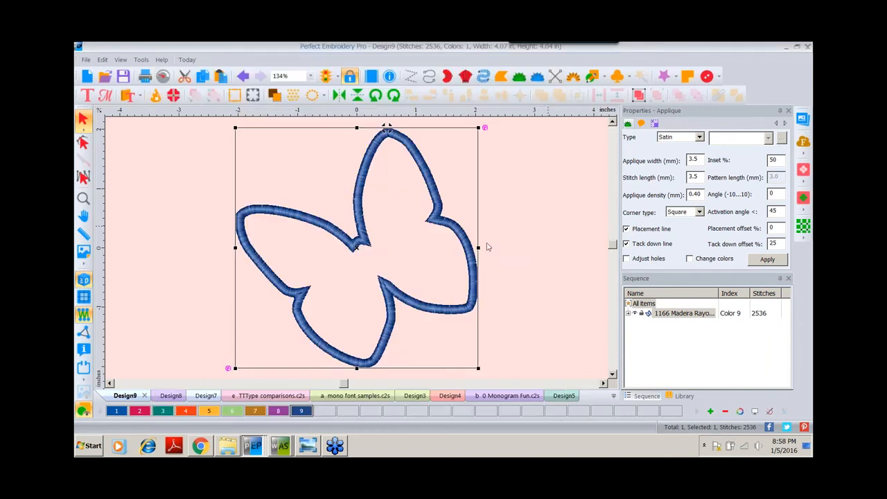
- Open the h state to state love.c2s design, show it in 3D and select the Pennsylvania outline
left_click(105, 76)
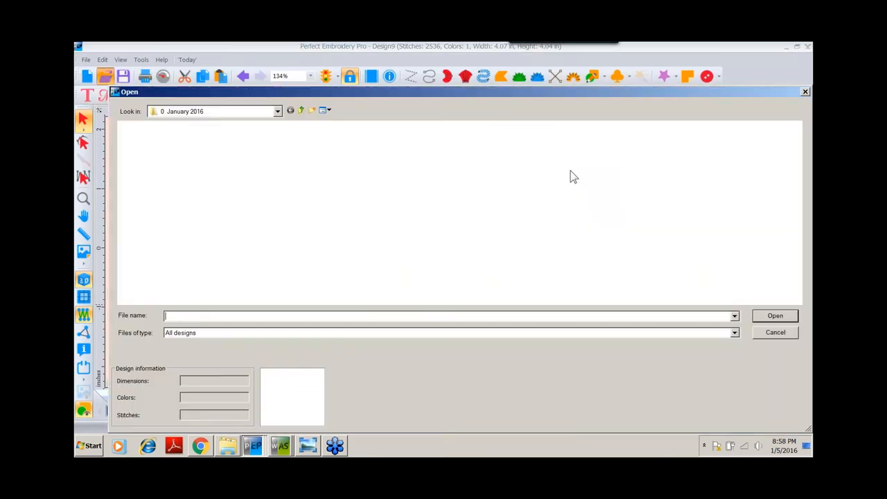
left_click(638, 158)
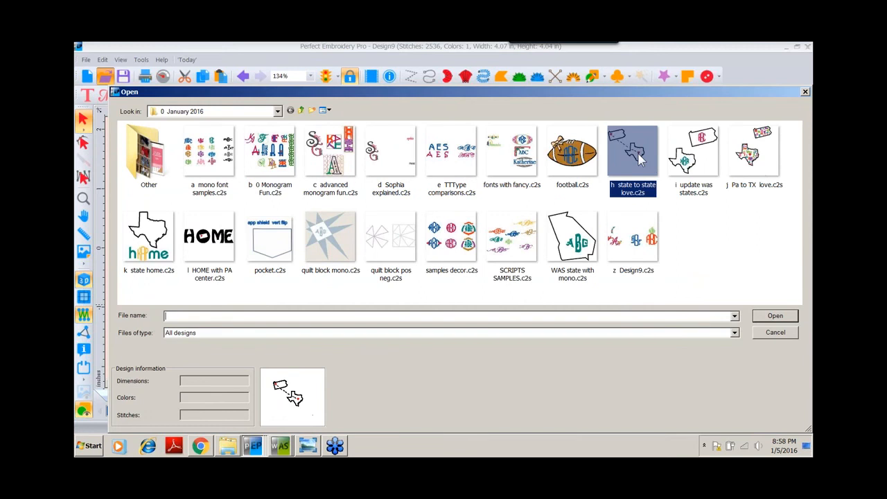
double_click(638, 158)
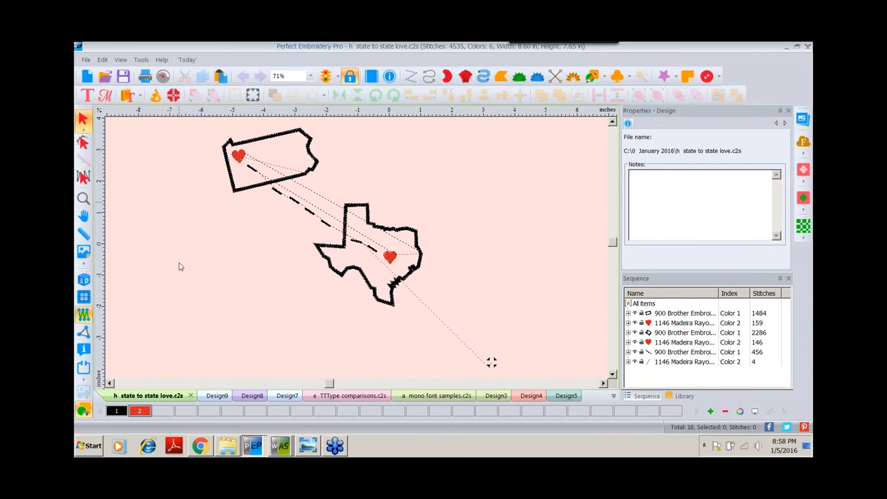
left_click(84, 280)
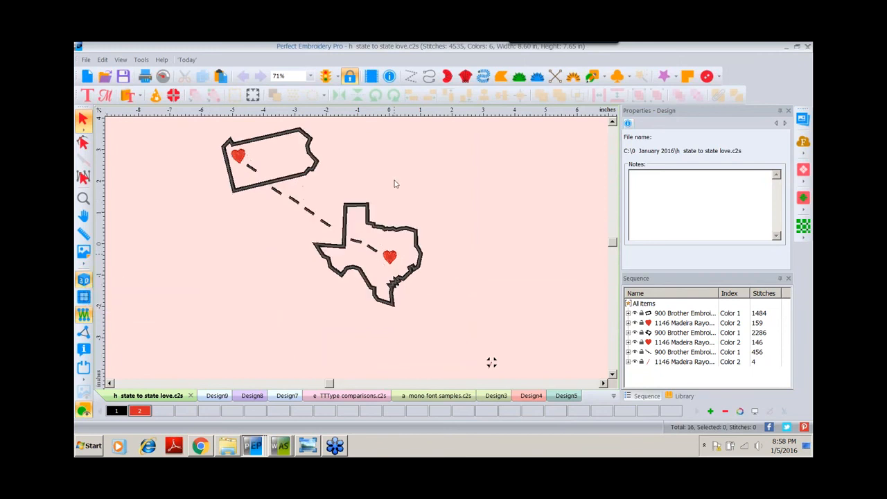
left_click(304, 177)
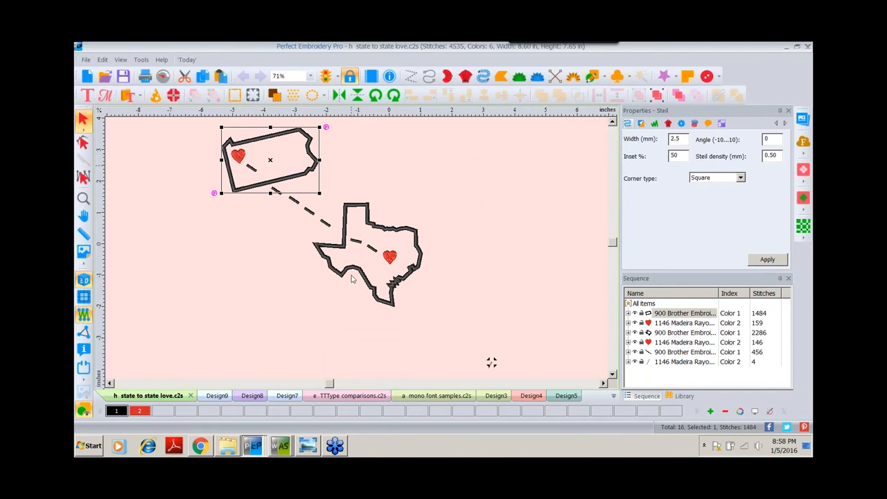
- Insert the double-heart symbol from the Symbols library in the empty area east of the Pennsylvania outline
left_click(213, 245)
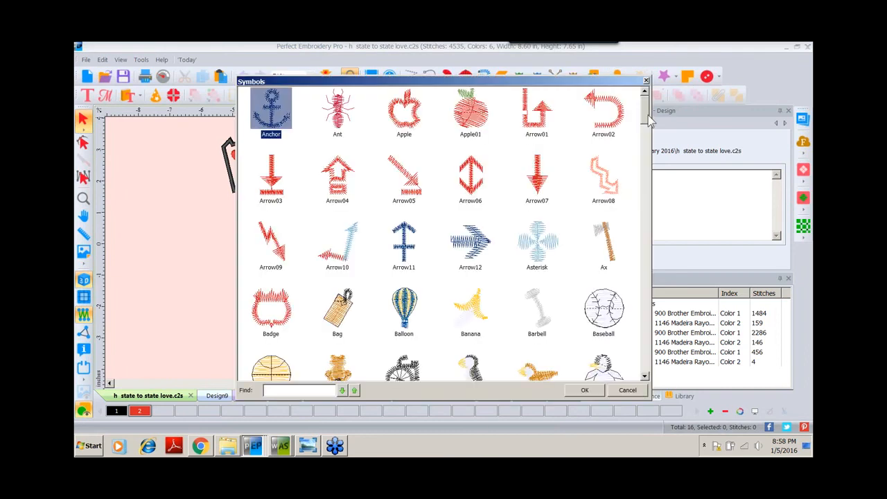
left_click_drag(644, 118, 656, 314)
double_click(403, 195)
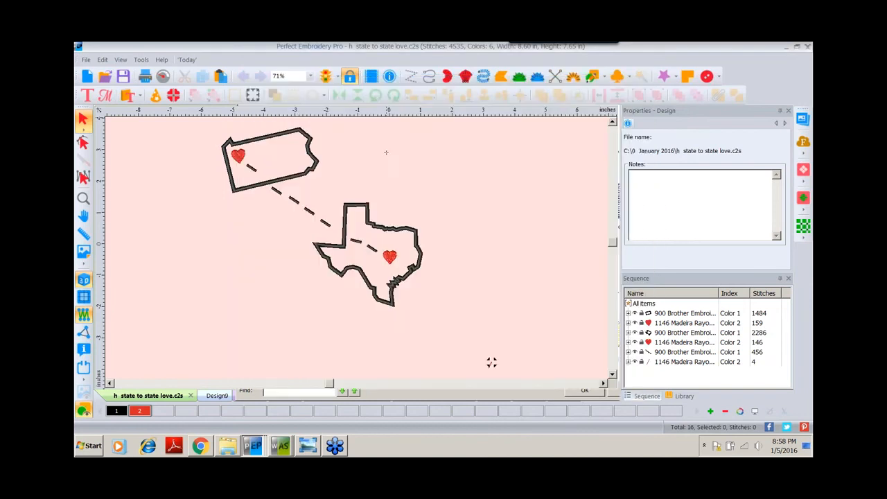
left_click(393, 153)
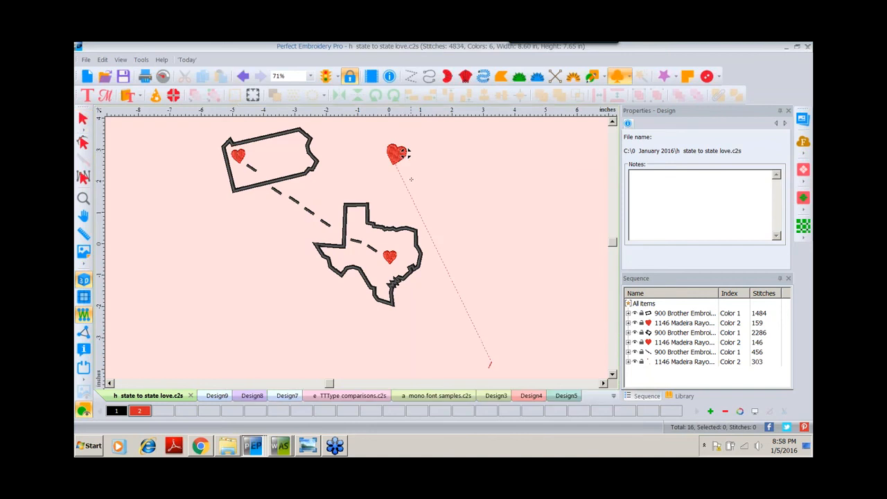
left_click(82, 119)
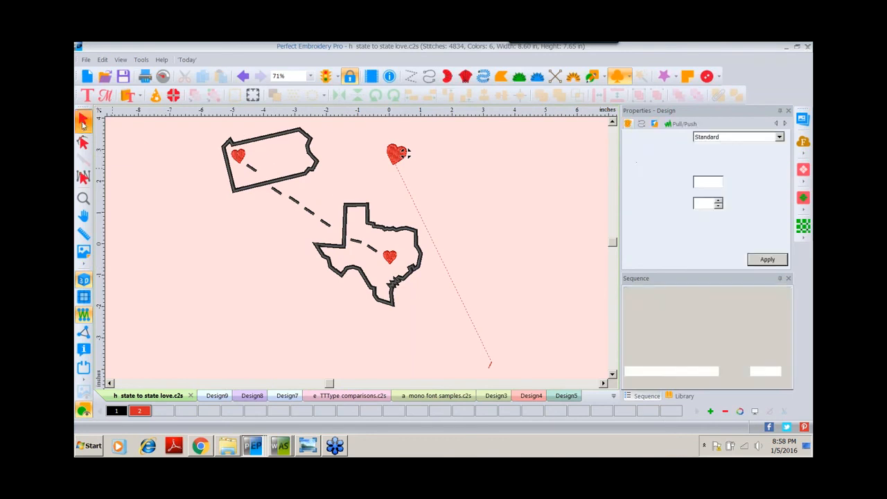
- Examine the text properties of one dash in the line connecting the two states, then clear the selection
left_click(293, 200)
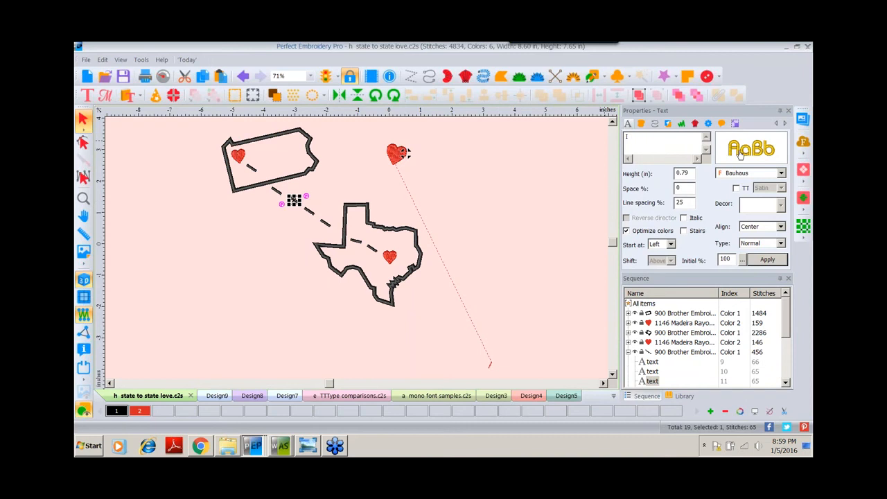
mouse_move(732, 158)
left_click(231, 280)
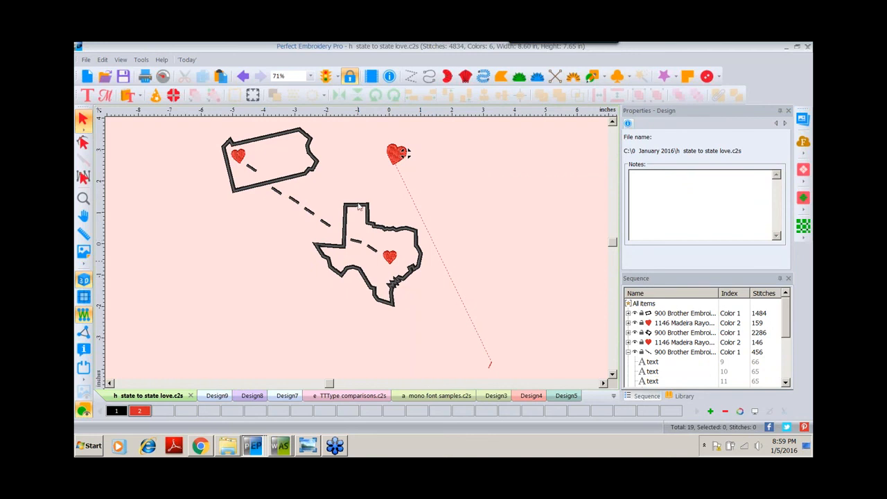
- Switch to Windows Photo Viewer to view the state design samples in image 11, then return to Design6 in Perfect Embroidery Pro
left_click(307, 445)
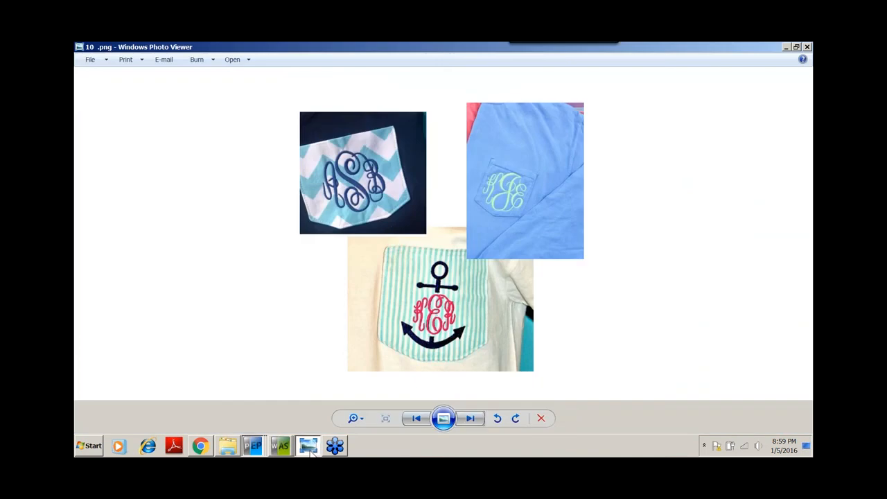
left_click(470, 419)
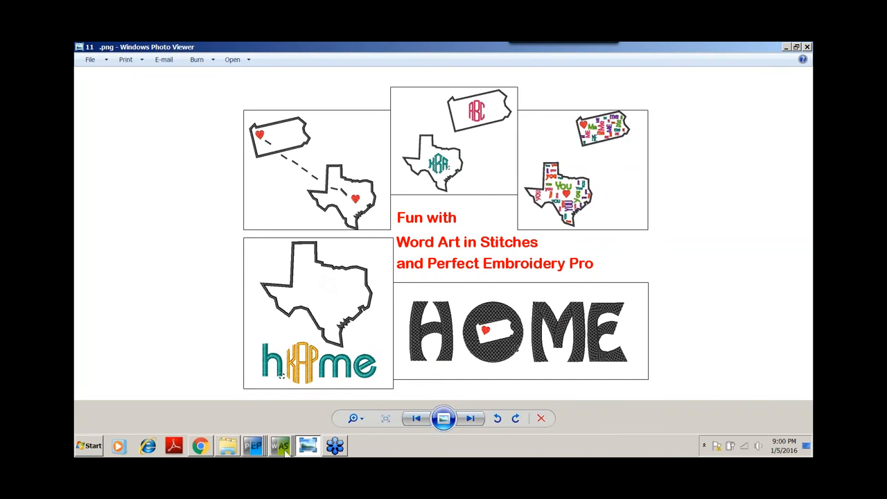
left_click(253, 447)
left_click(255, 421)
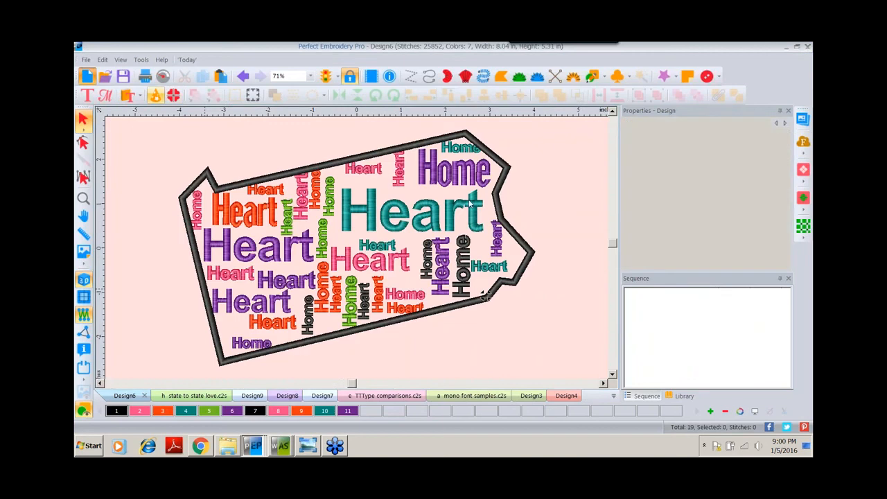
- Create a new design and use Bubble Text to insert the Georgia shape from States as an Artwork outline without filling words
key("ctrl+n")
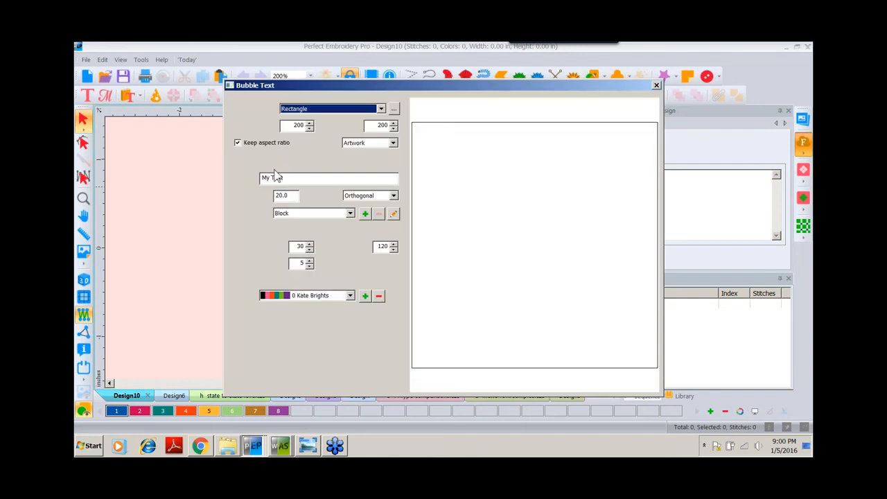
left_click(395, 109)
left_click(268, 174)
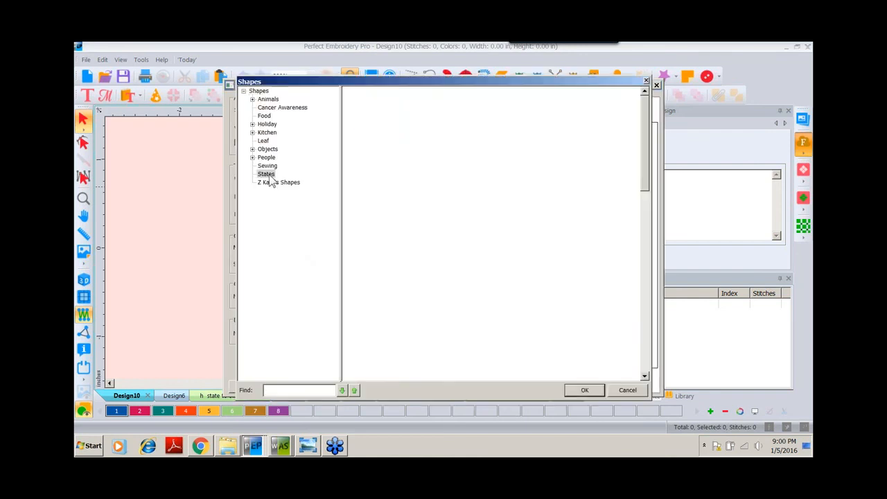
left_click(436, 256)
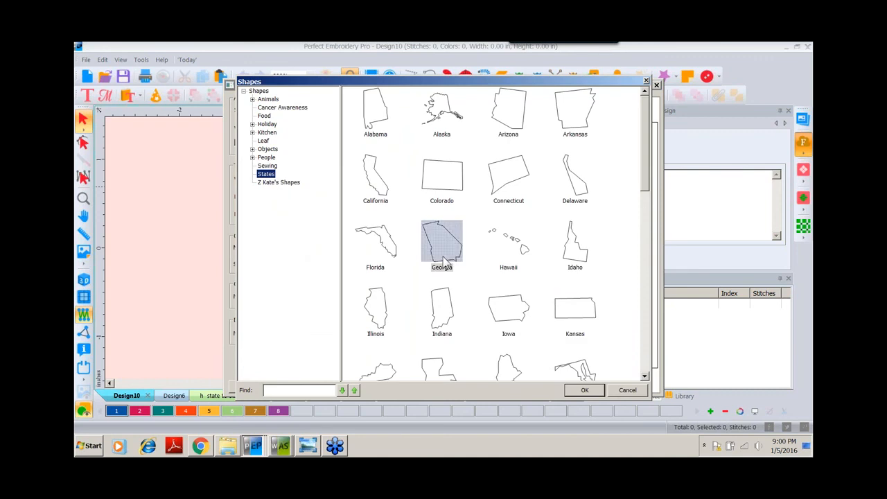
double_click(437, 257)
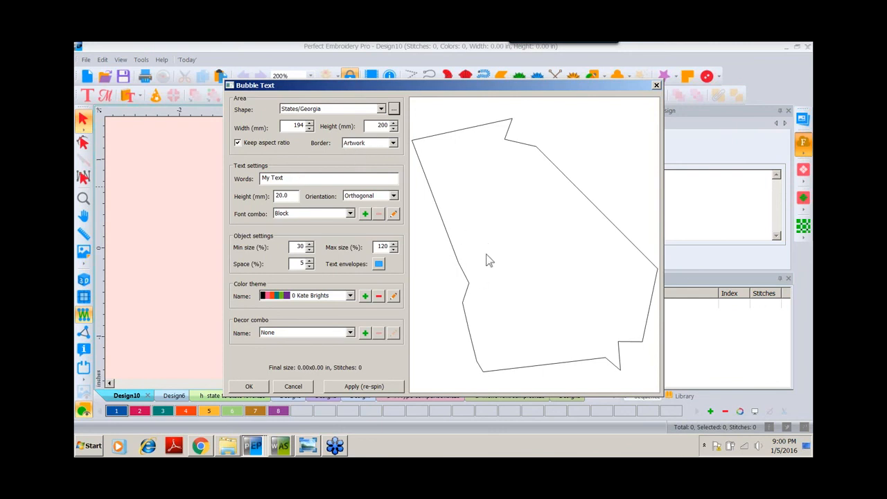
left_click(255, 387)
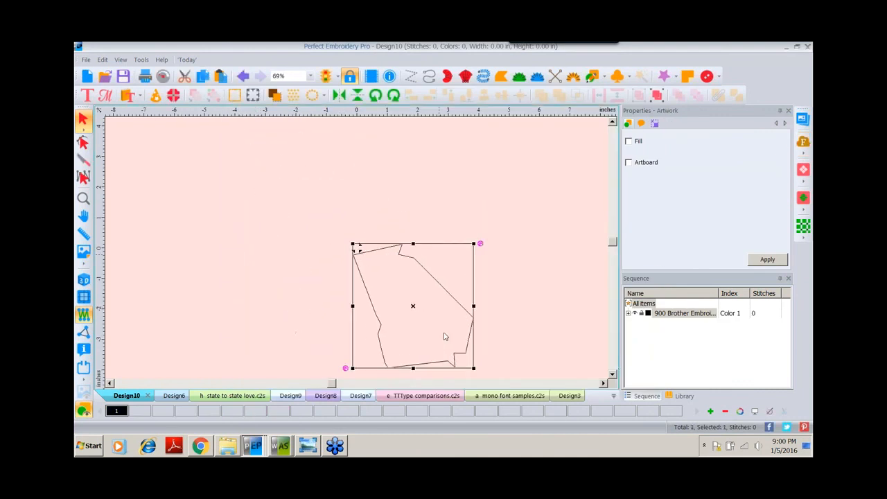
left_click(628, 313)
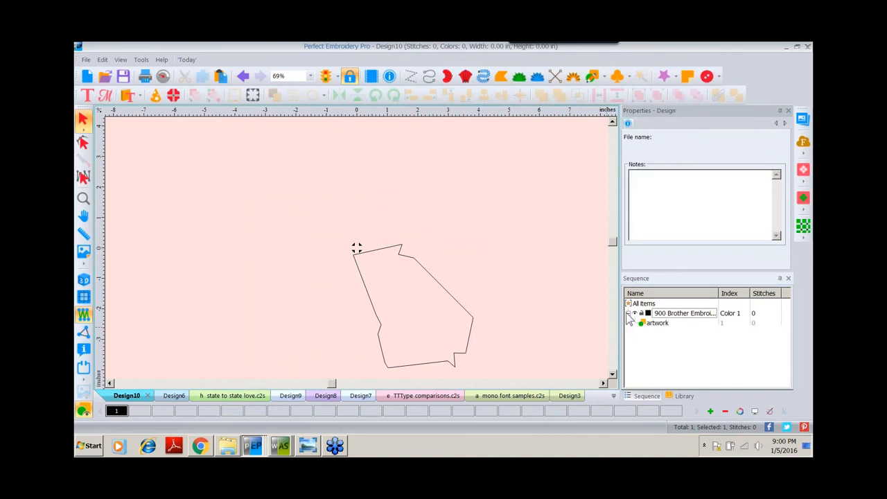
left_click(659, 329)
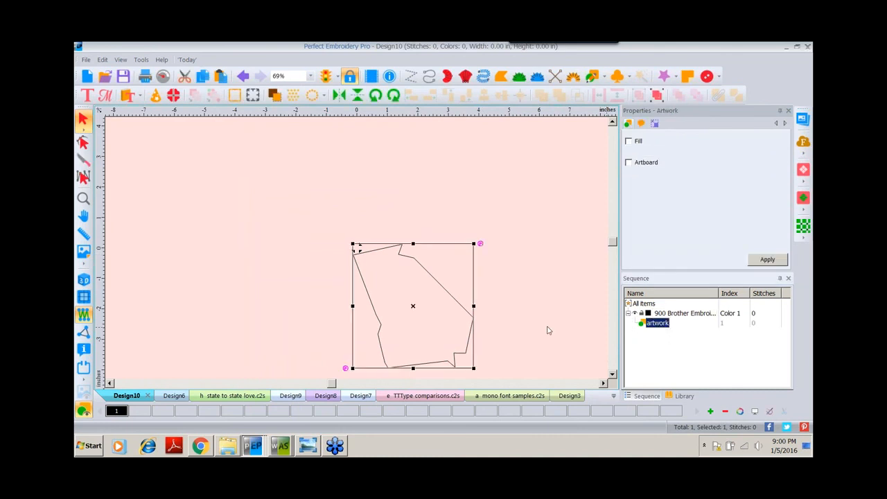
left_click(466, 227)
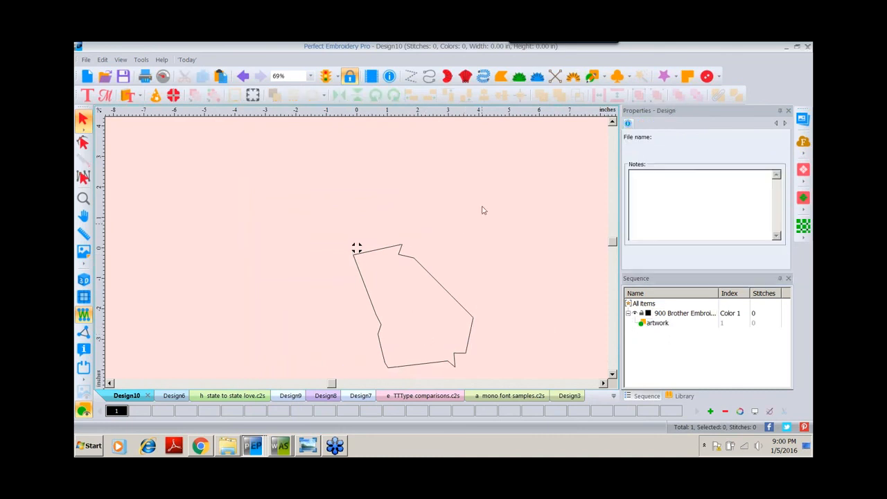
- Draw an artwork circle about 7 inches in diameter around the Georgia outline
left_click(603, 77)
left_click(607, 119)
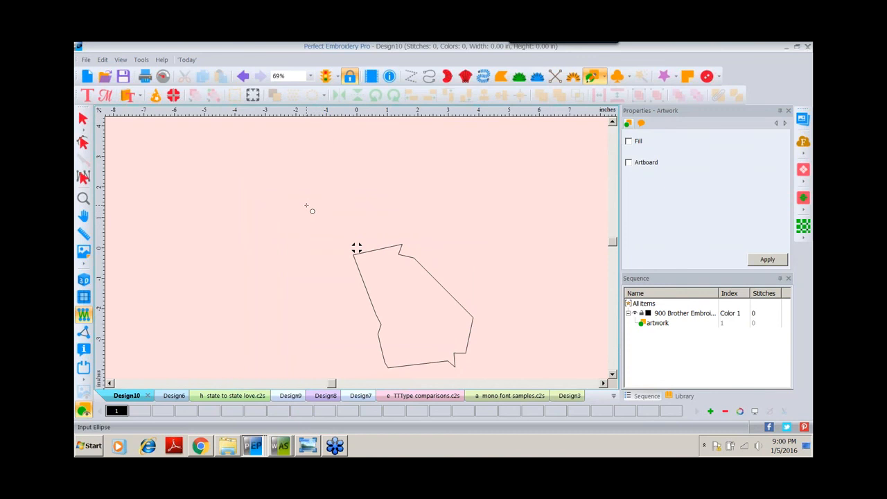
left_click_drag(306, 208, 524, 416)
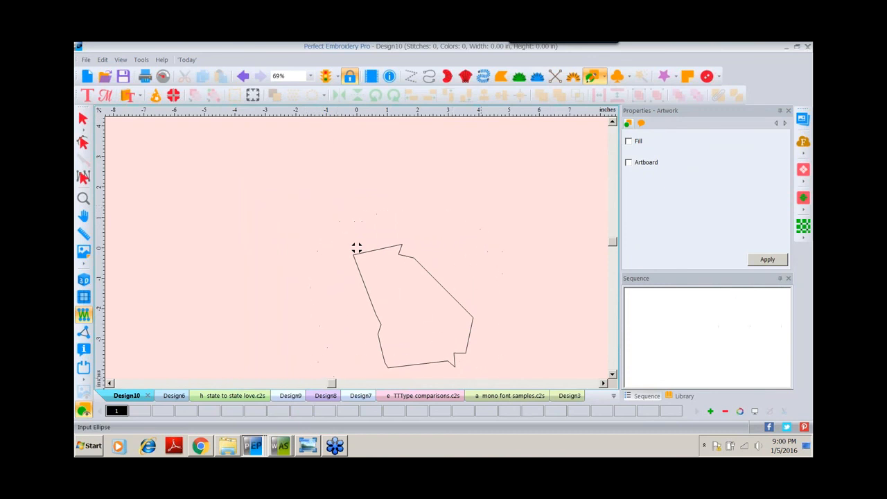
left_click(83, 121)
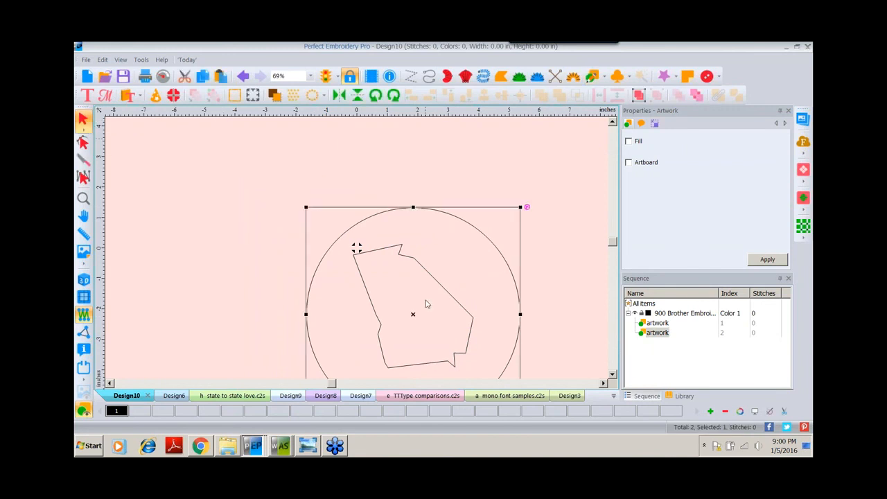
- Shrink the Georgia outline proportionally to about 2.8 inches wide inside the circle
left_click(491, 174)
left_click(356, 248)
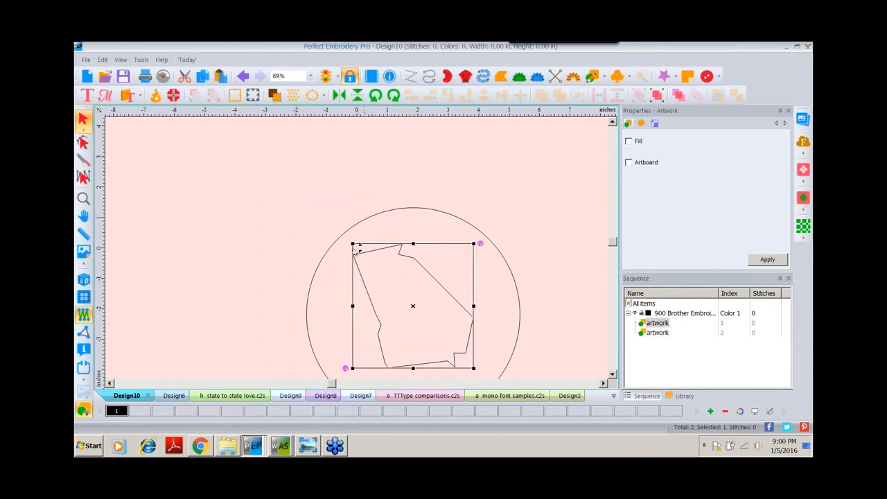
left_click_drag(353, 245, 387, 278)
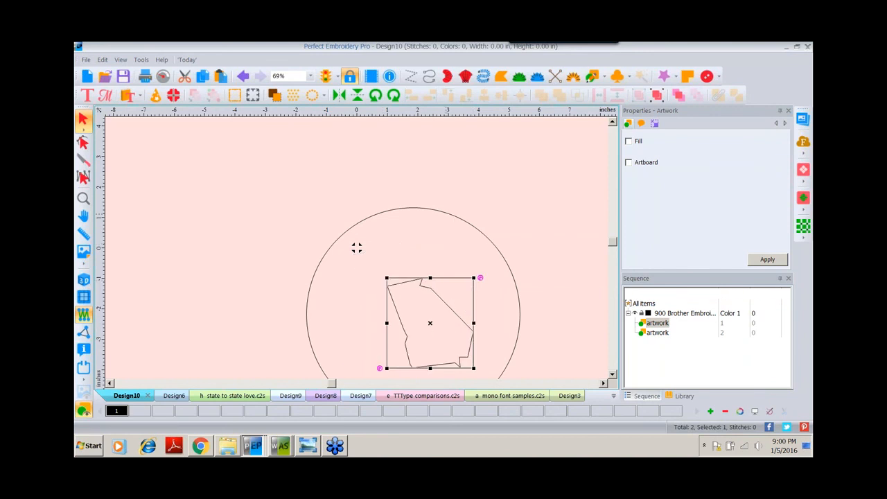
- Center the Georgia outline and the circle on each other and center the ruler origin on the design
left_click(451, 216, "shift")
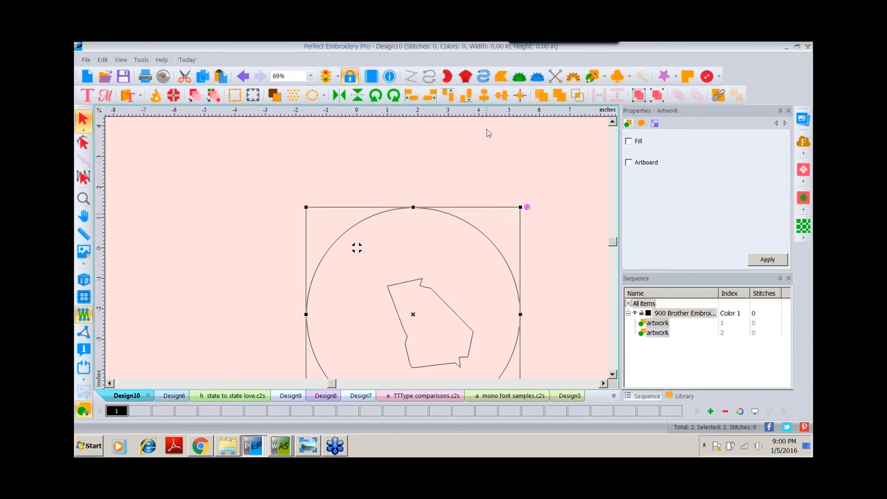
left_click(520, 96)
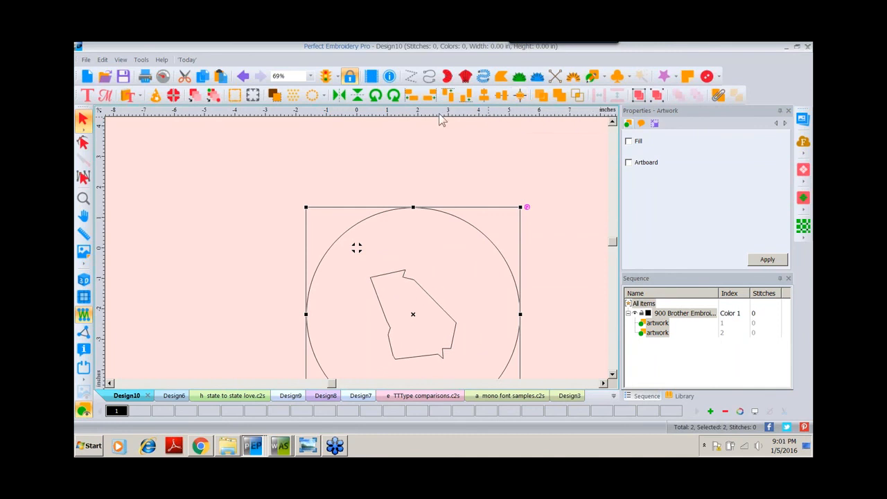
right_click(440, 115)
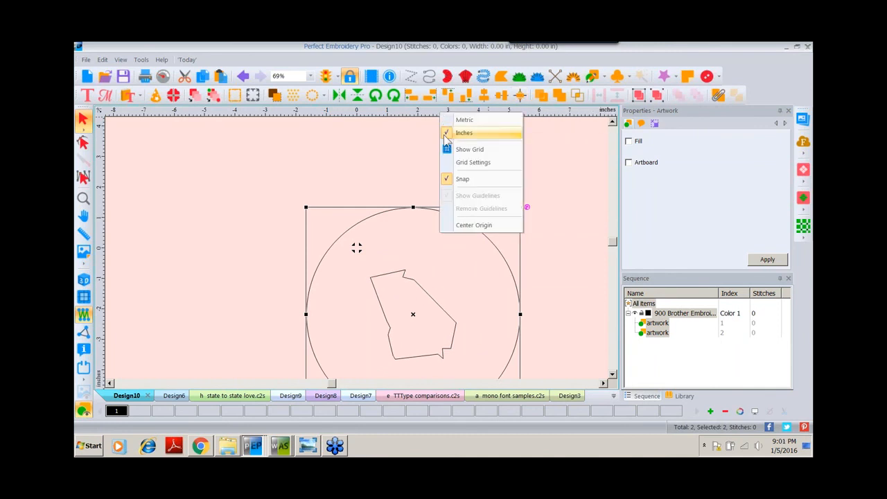
left_click(475, 226)
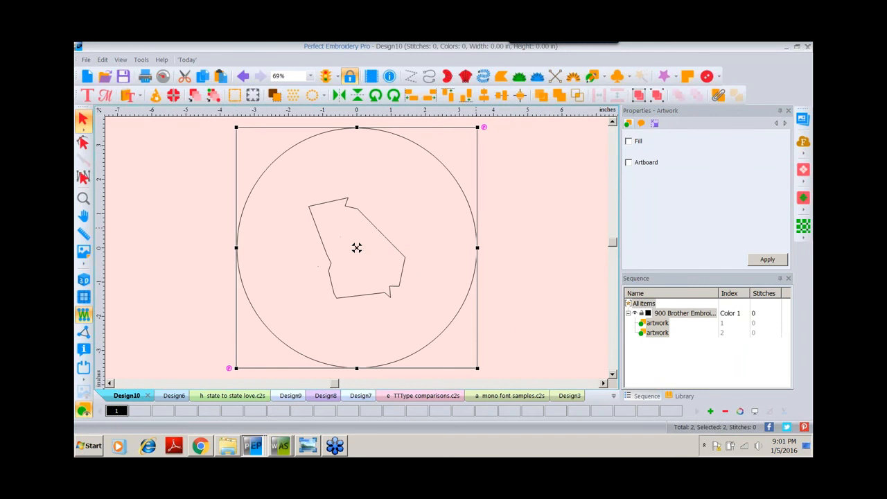
left_click(539, 215)
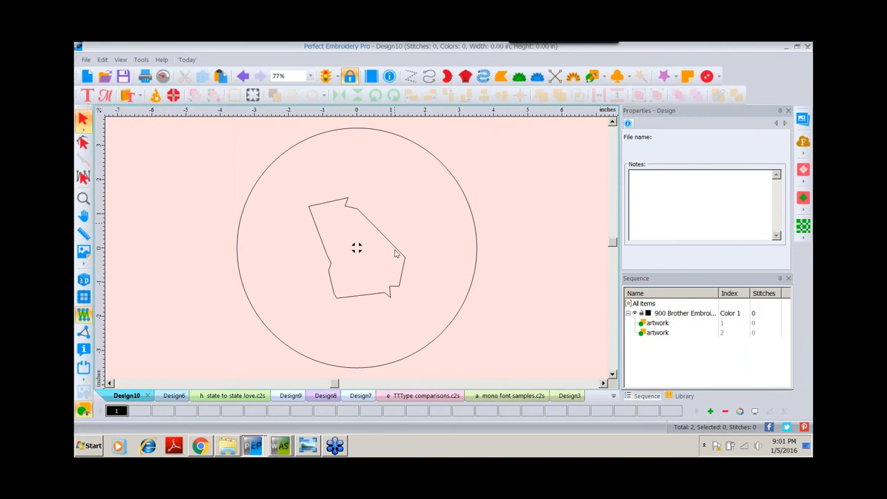
- Combine the circle and the Georgia outline into a single artwork path and select it
left_click(662, 313)
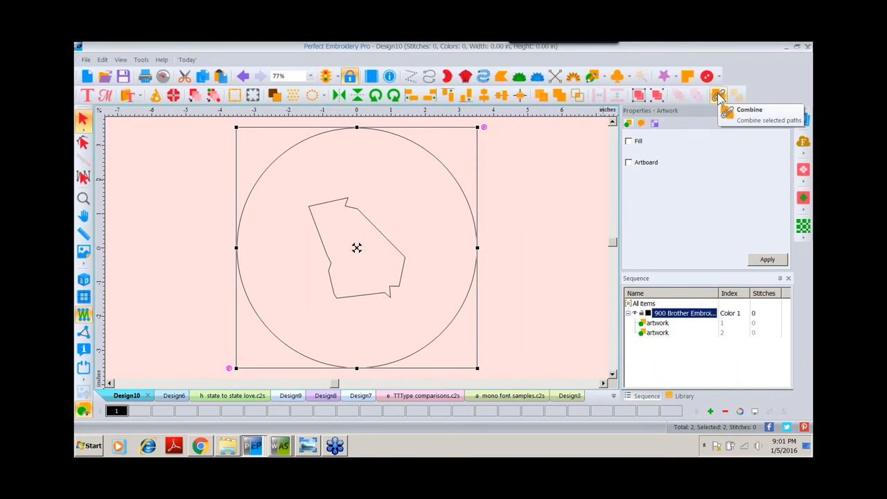
left_click(719, 97)
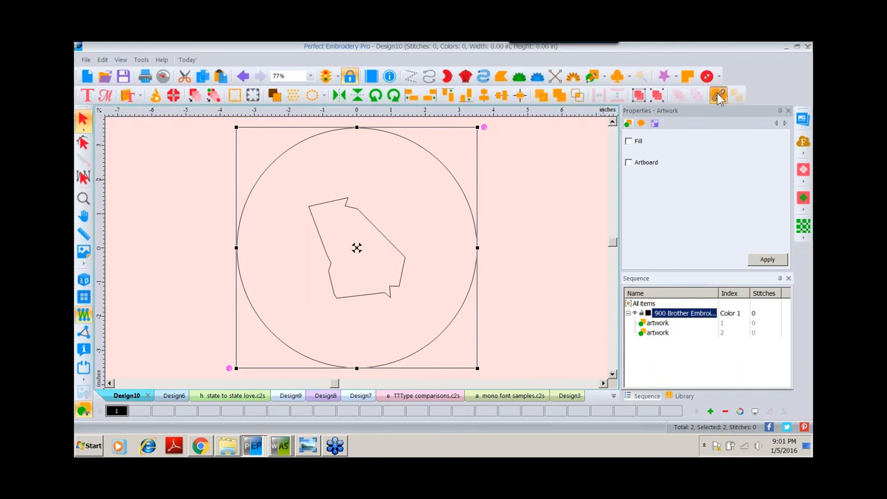
left_click(628, 313)
left_click(654, 323)
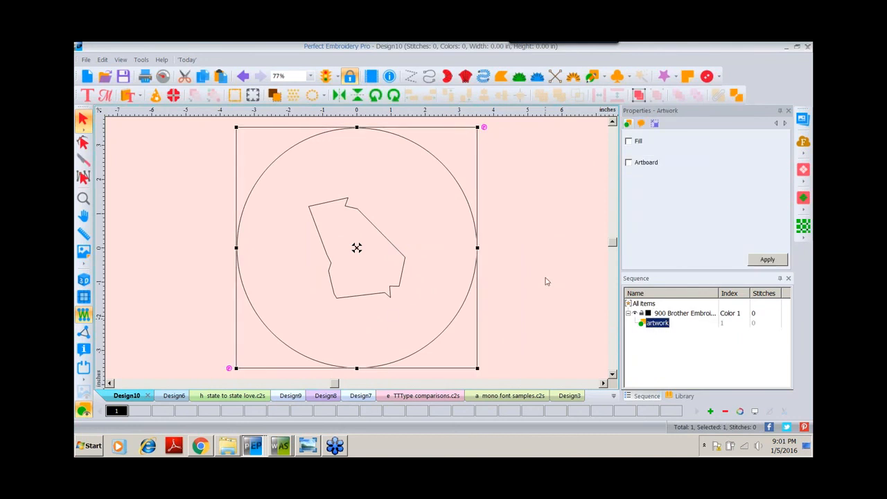
- Convert the combined artwork to a Fill object so that Georgia is left open inside the circle
right_click(378, 244)
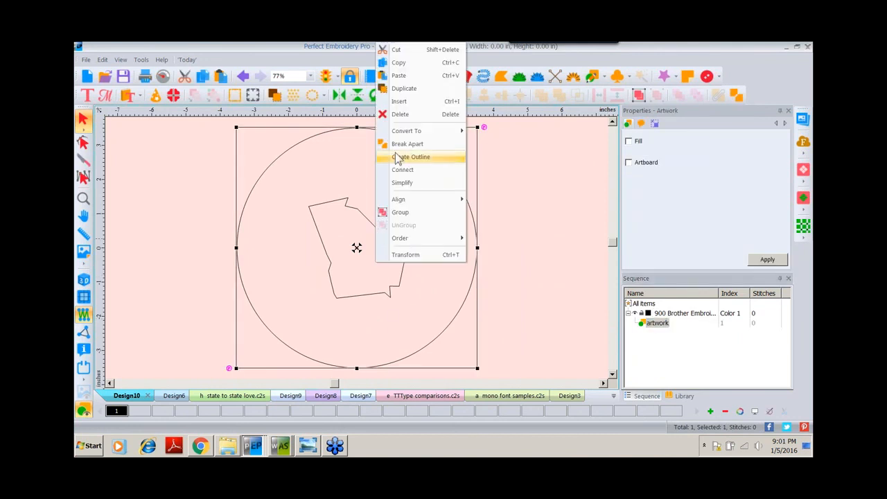
mouse_move(427, 136)
left_click(496, 171)
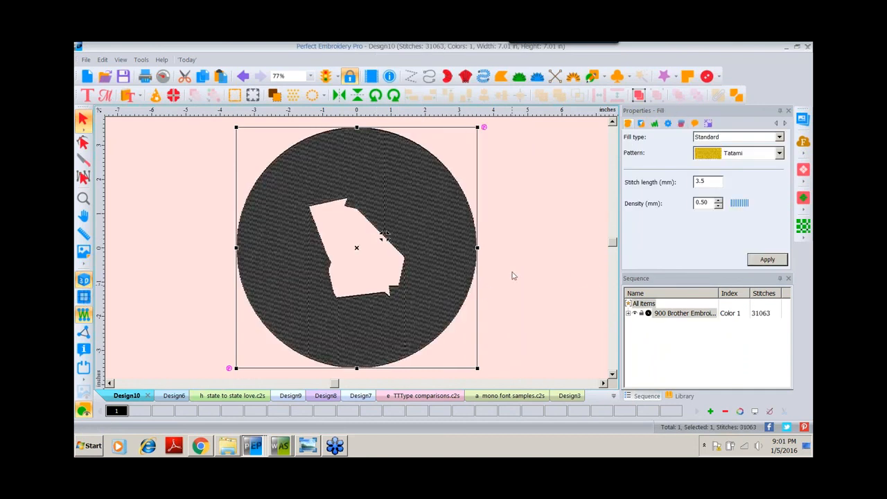
- Review the HOME sample in Windows Photo Viewer and switch to the Design2 window of Word Art in Stitches
left_click(309, 451)
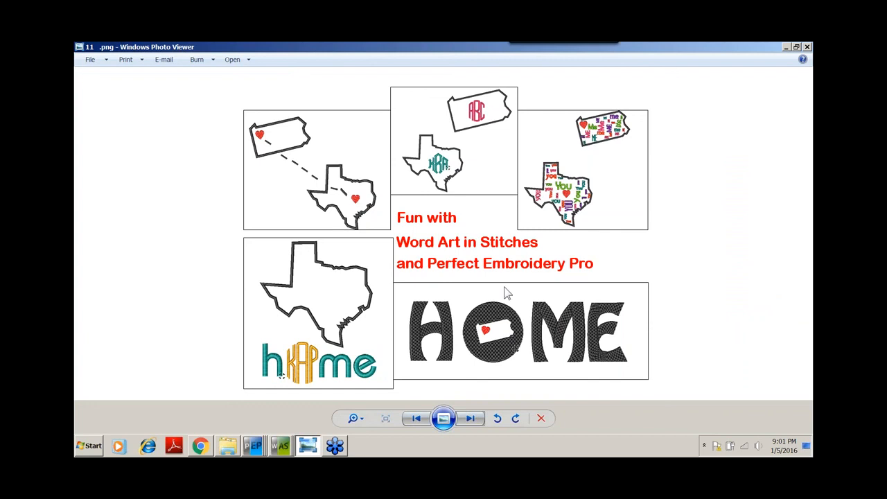
left_click(256, 446)
left_click(278, 447)
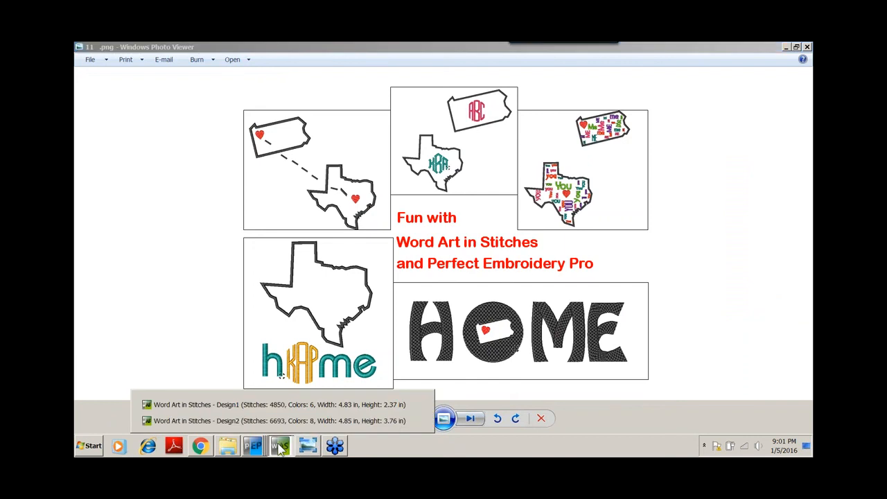
left_click(278, 420)
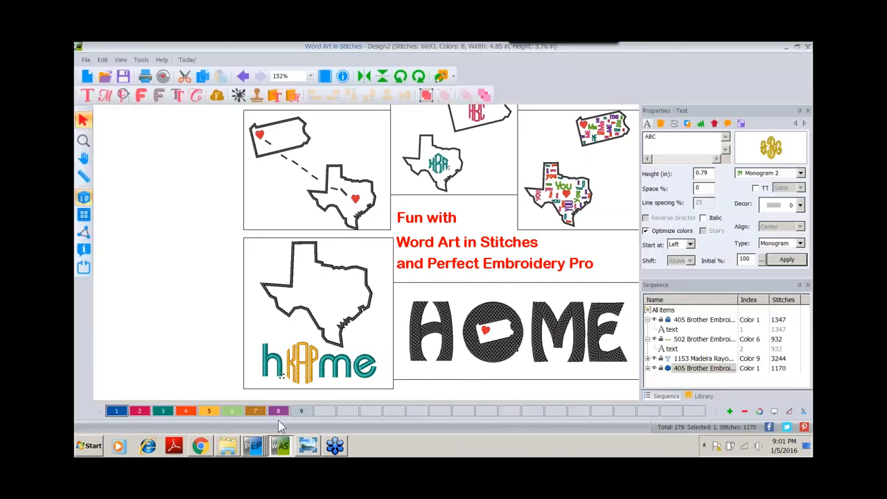
- Start a new design and browse the States shapes offered for Bubble Text, without applying any of them
key("ctrl+n")
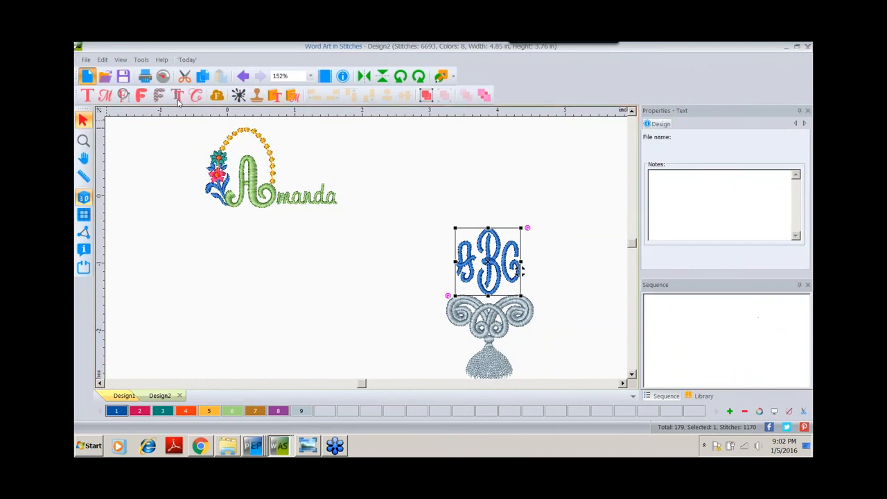
left_click(217, 96)
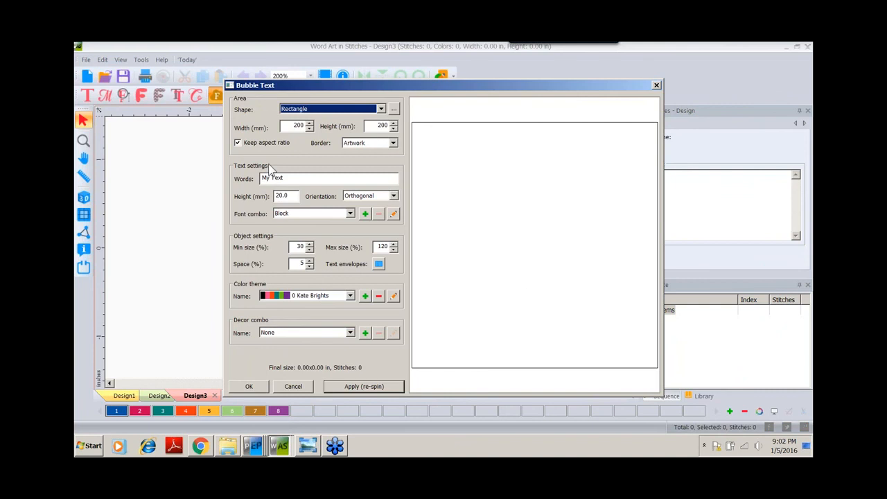
left_click(394, 111)
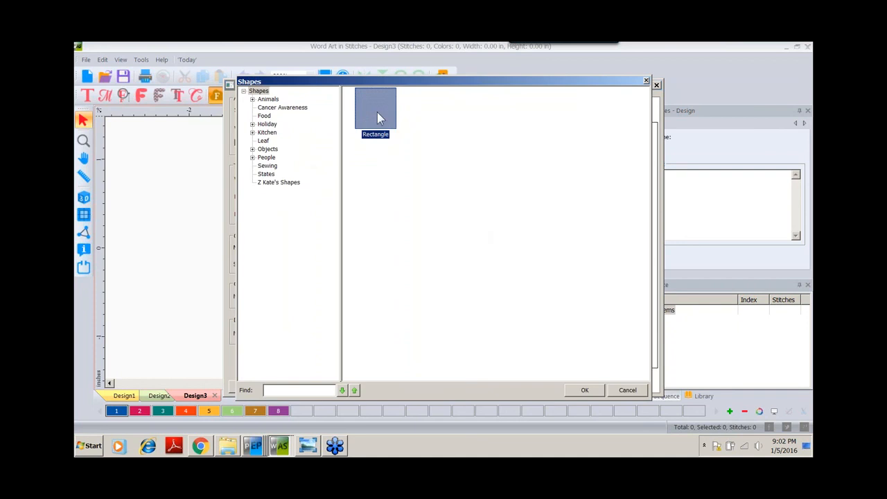
left_click(267, 175)
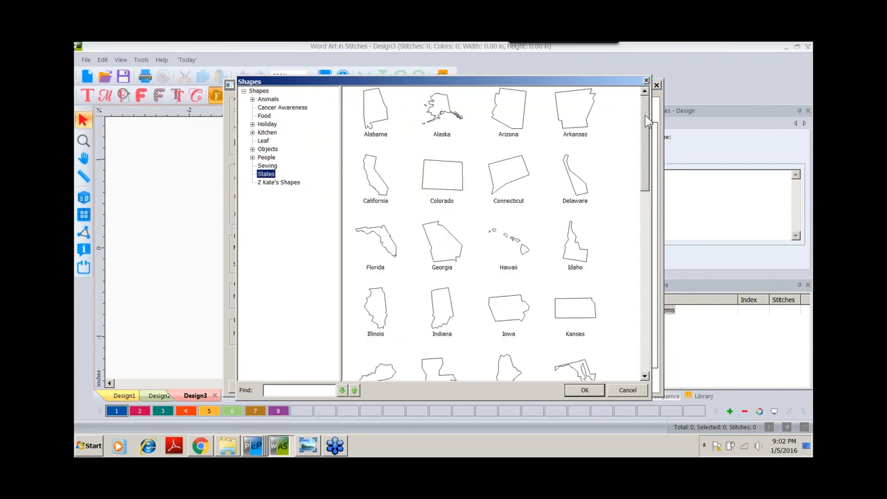
left_click_drag(647, 122, 650, 305)
left_click(627, 390)
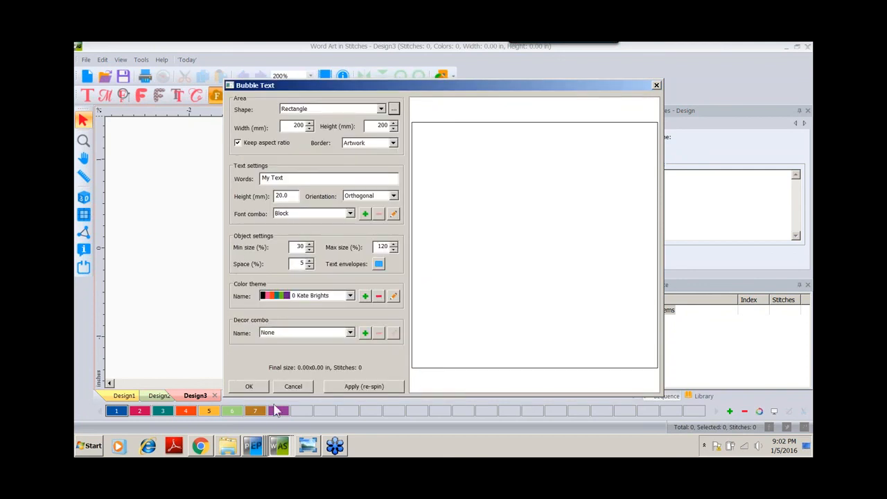
left_click(289, 388)
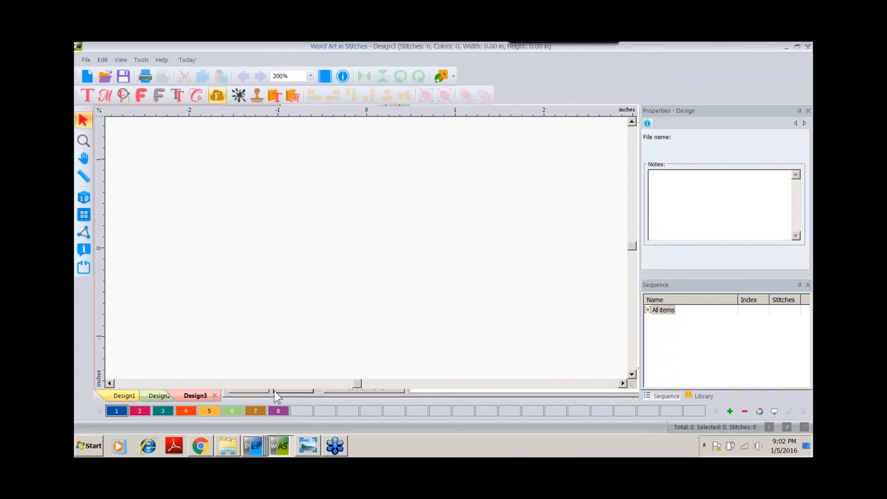
- Switch to the Sophia explained design in Perfect Embroidery Pro and start a new blank design
left_click(254, 449)
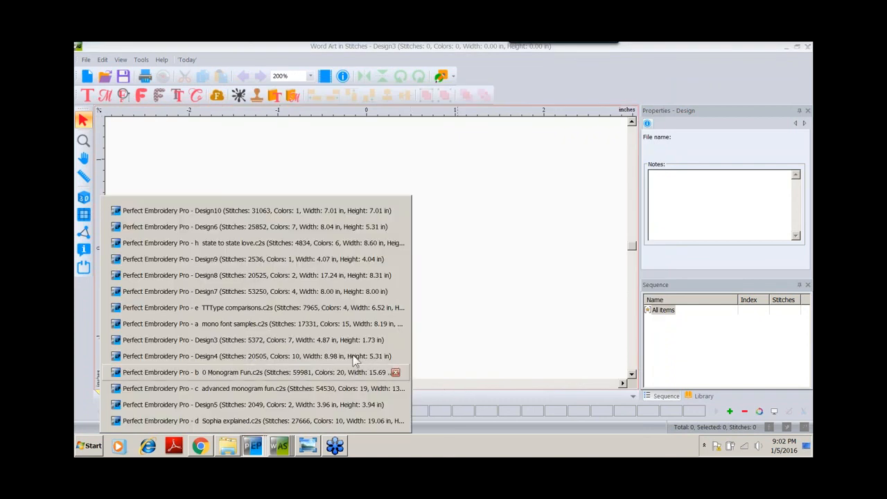
left_click(191, 421)
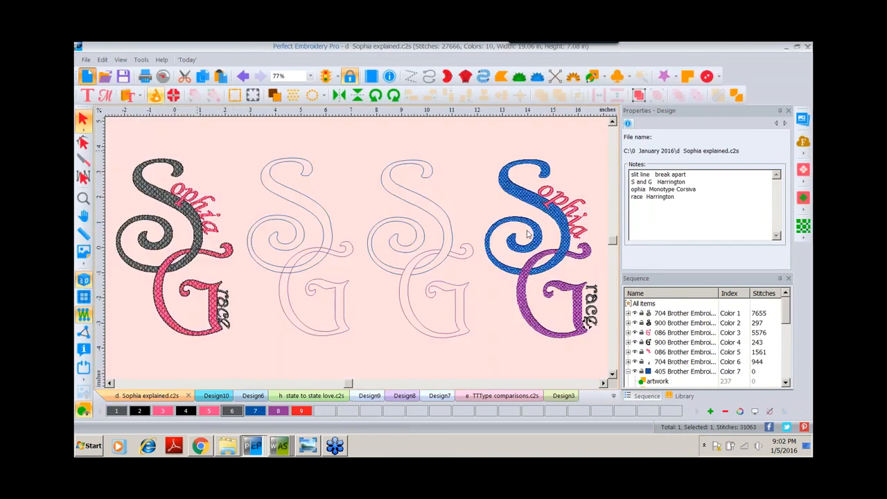
left_click(86, 76)
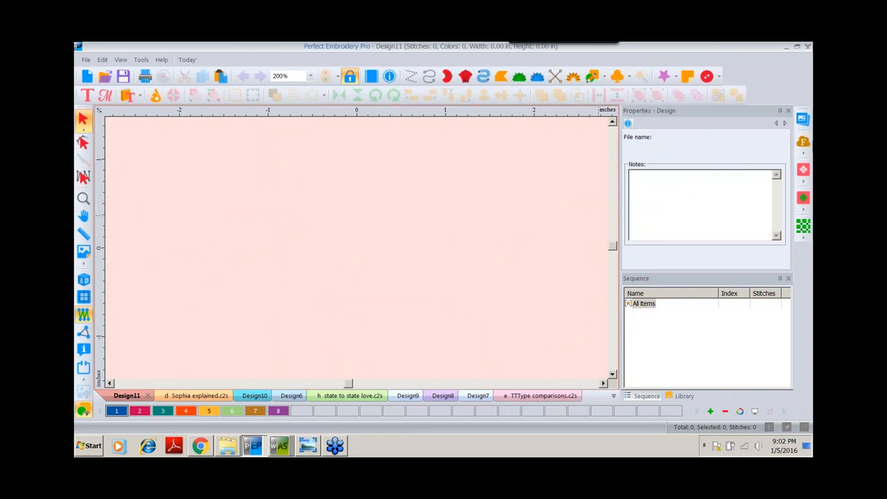
- Insert the Georgia outline from the States shapes using Bubble Text, keeping the Artwork border, and leave it deselected
left_click(802, 142)
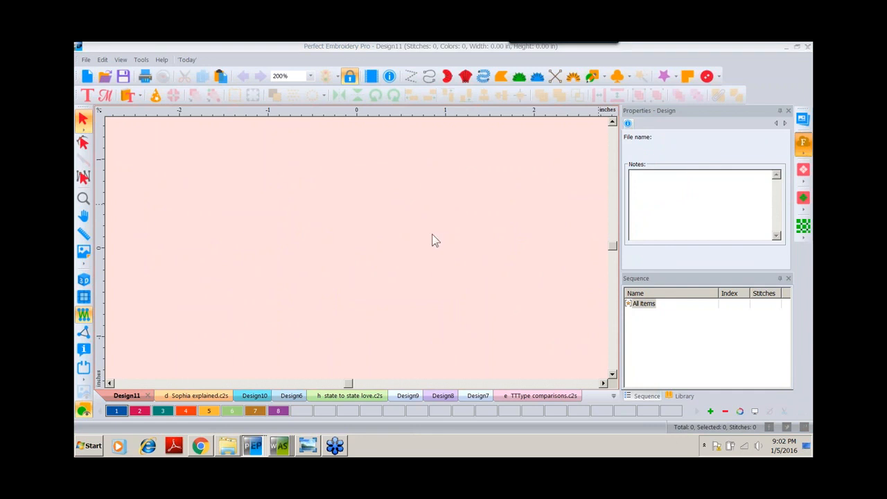
left_click(407, 272)
left_click(393, 110)
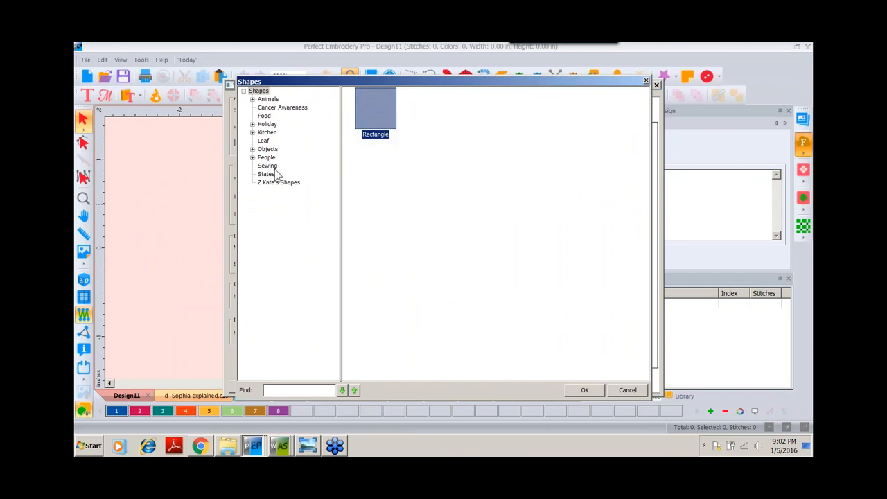
left_click(267, 173)
double_click(452, 260)
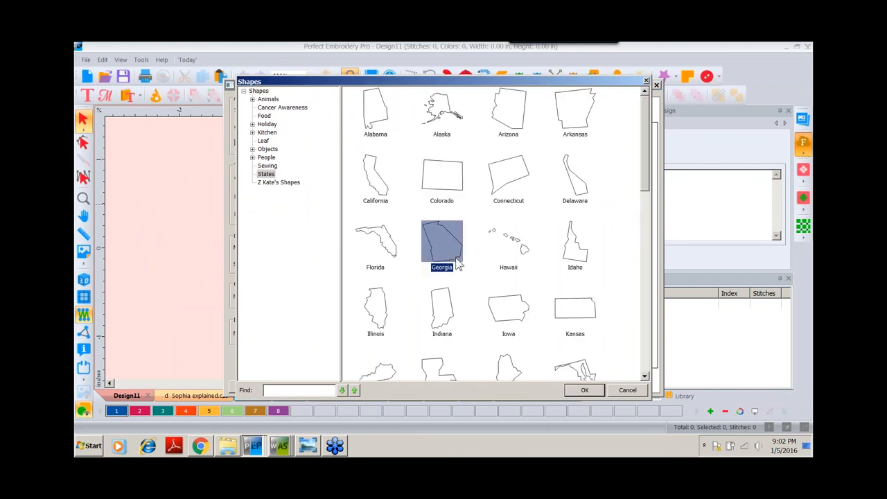
left_click(246, 386)
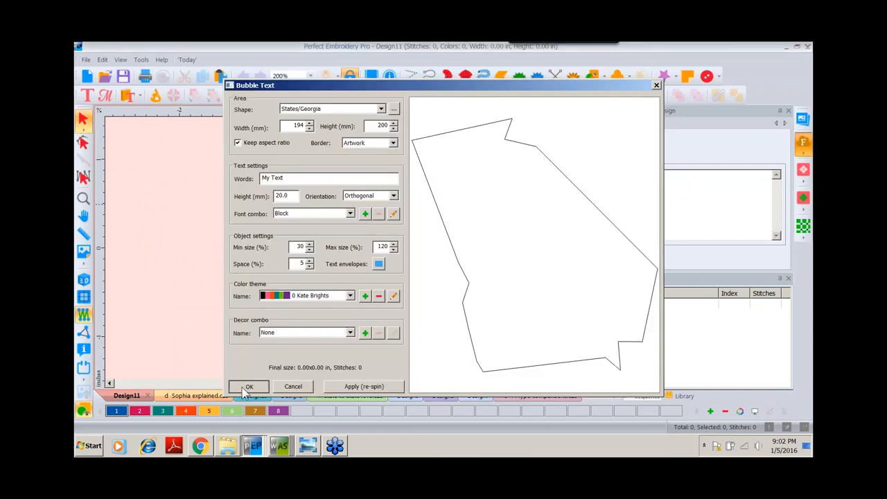
left_click(173, 249)
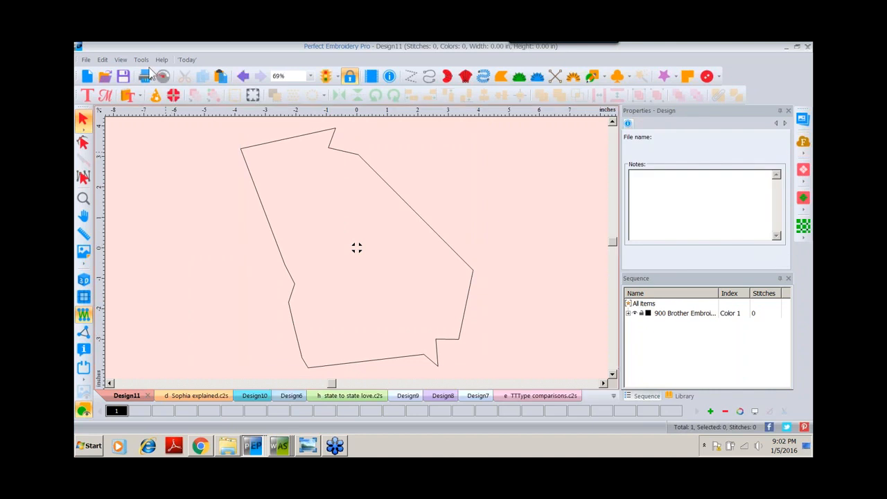
- Check the program's version information and switch to Windows Photo Viewer to view the monogram collage inspiration.png
left_click(391, 78)
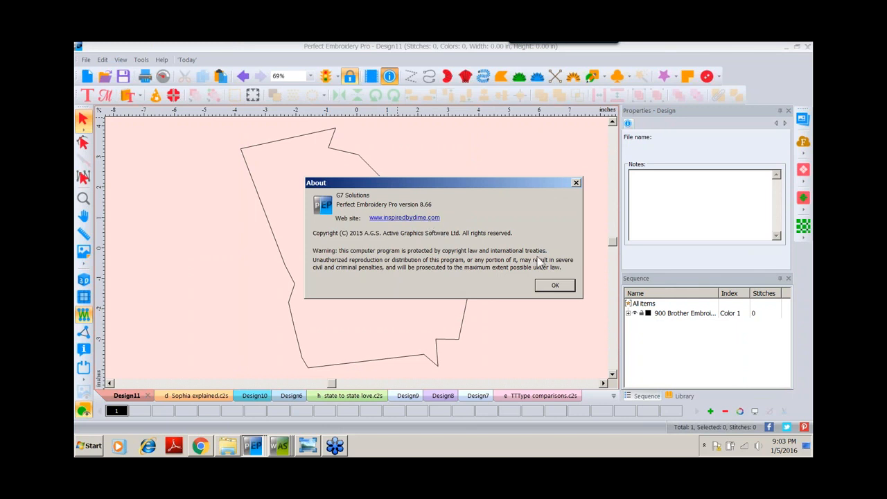
left_click(564, 288)
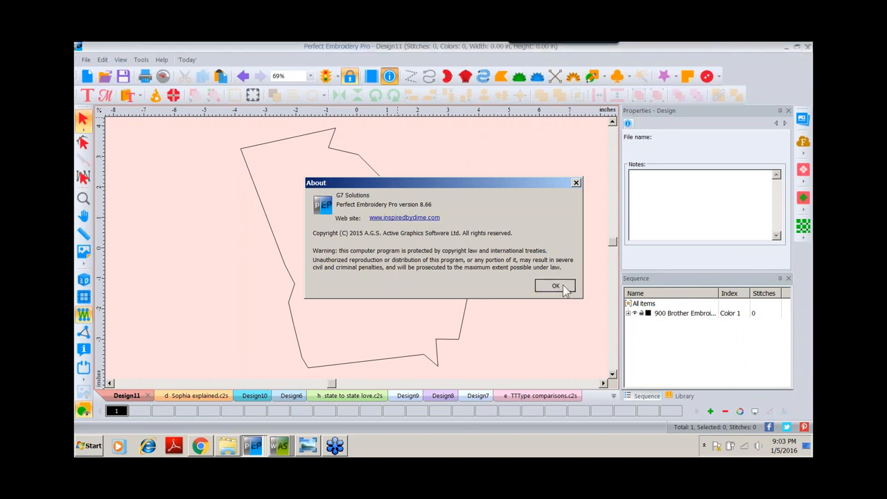
left_click(308, 446)
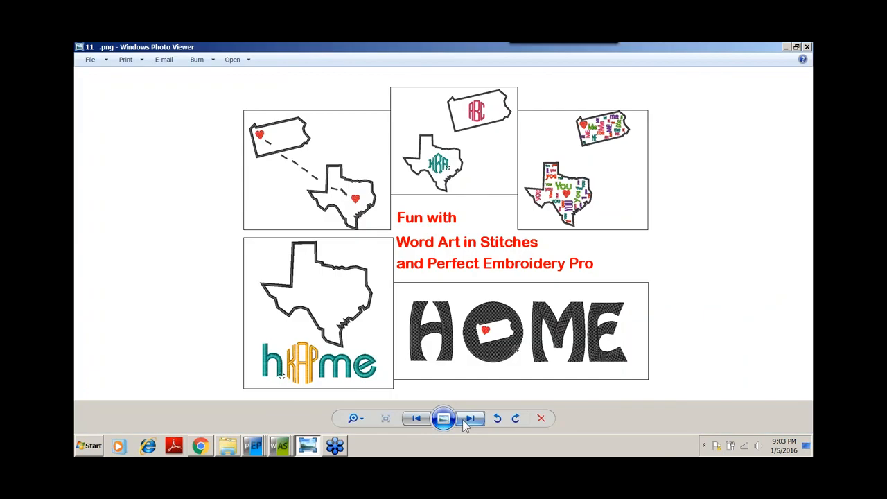
left_click(469, 418)
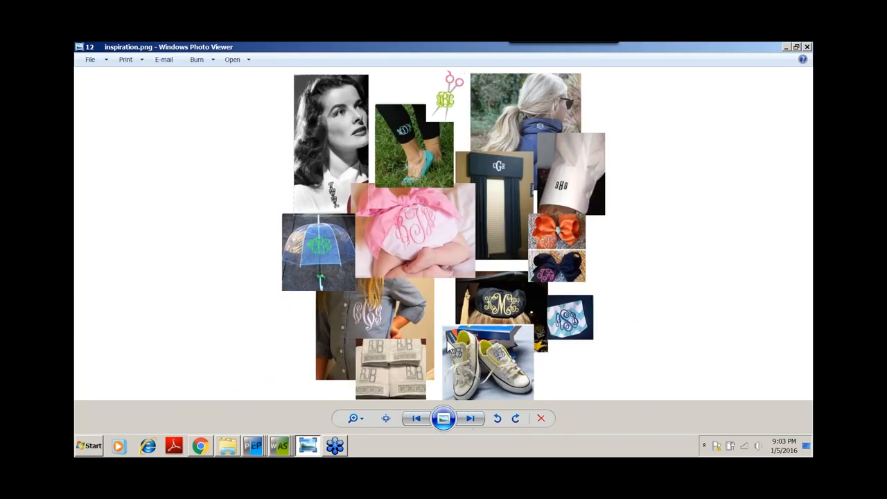